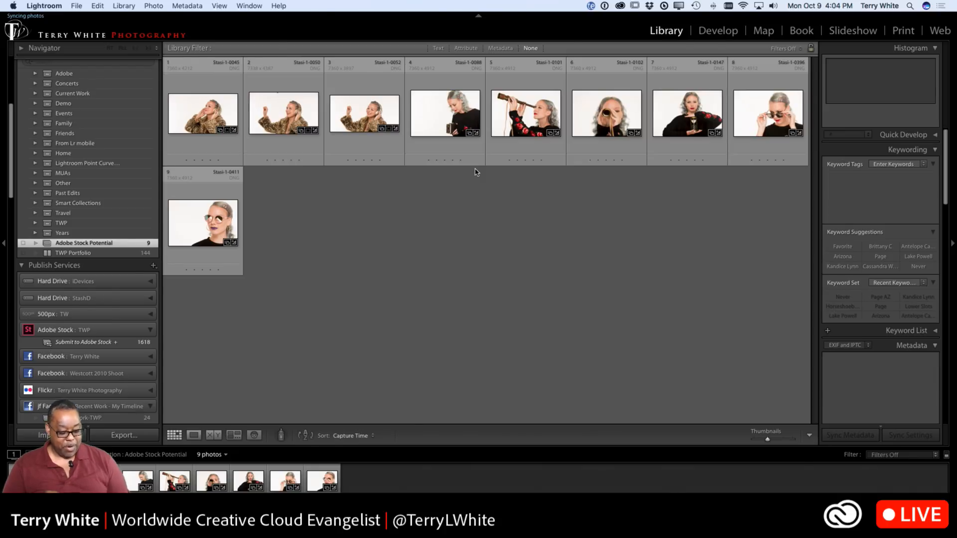
# Switch to the Adobe Stock contributor page in Safari to view the upload area, and return to Lightroom.
pyautogui.press('super+Tab')
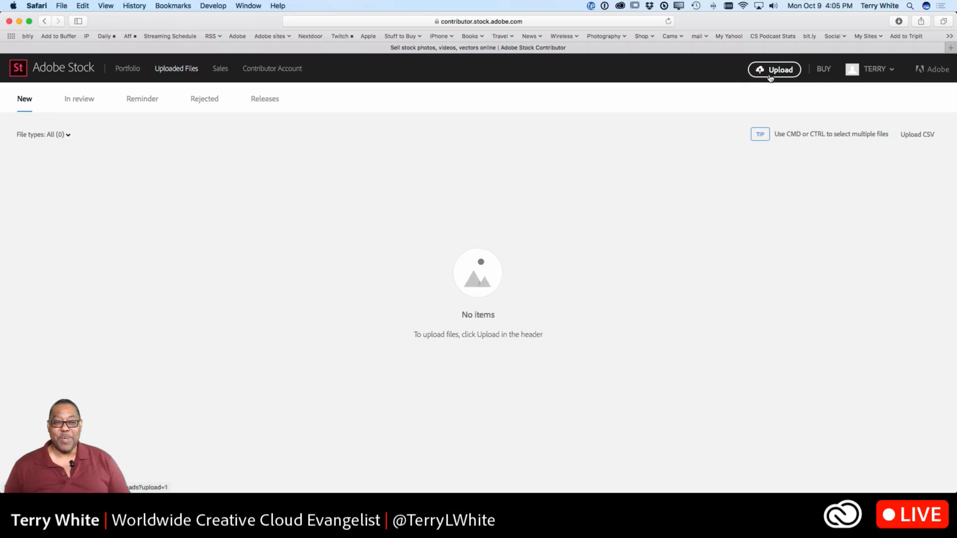
pyautogui.press('super+Tab')
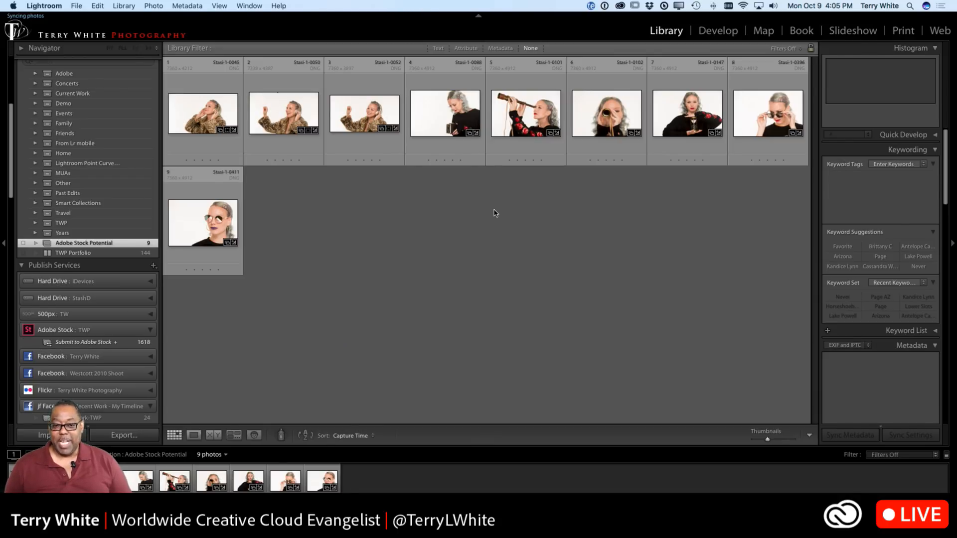
# Preview the photo of the woman looking down at a vintage camera enlarged, and return to the thumbnail grid.
pyautogui.click(448, 130)
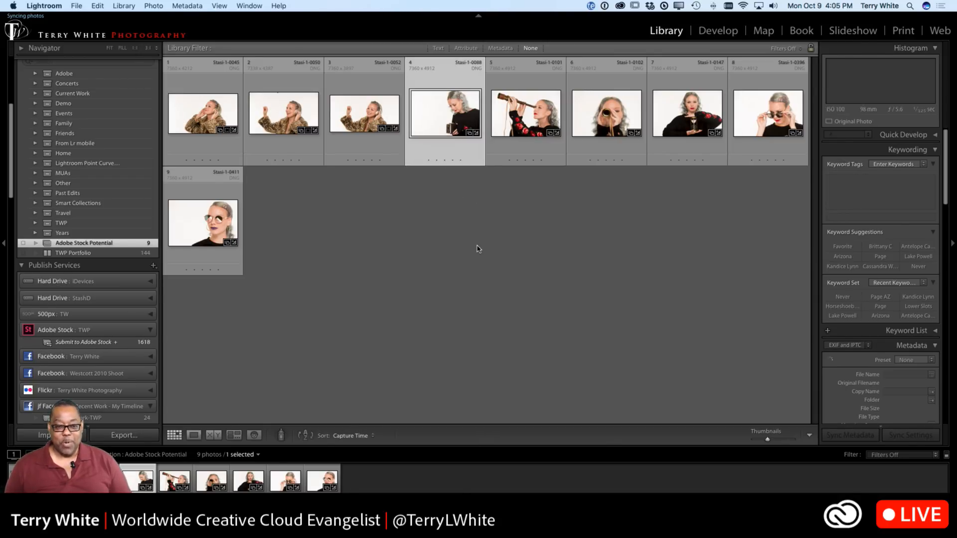
pyautogui.press('e')
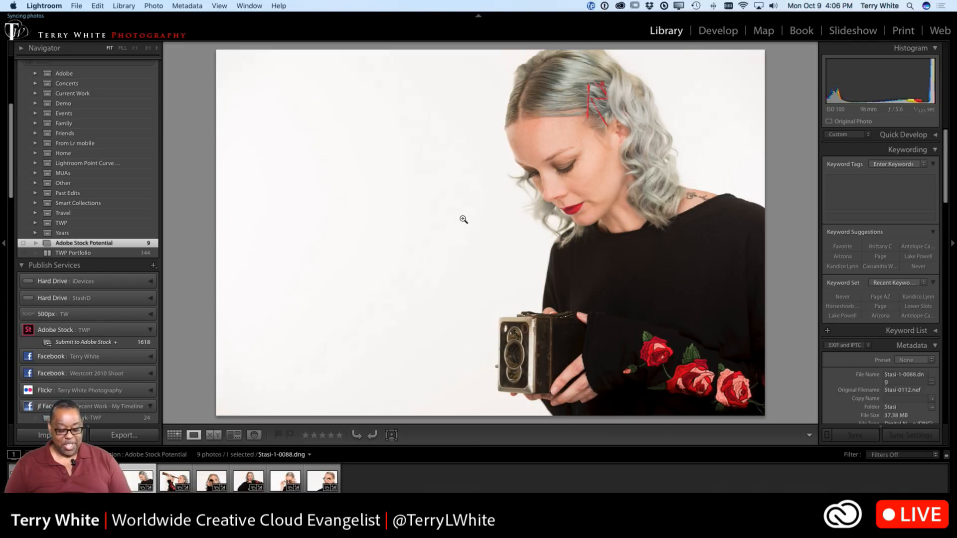
pyautogui.press('g')
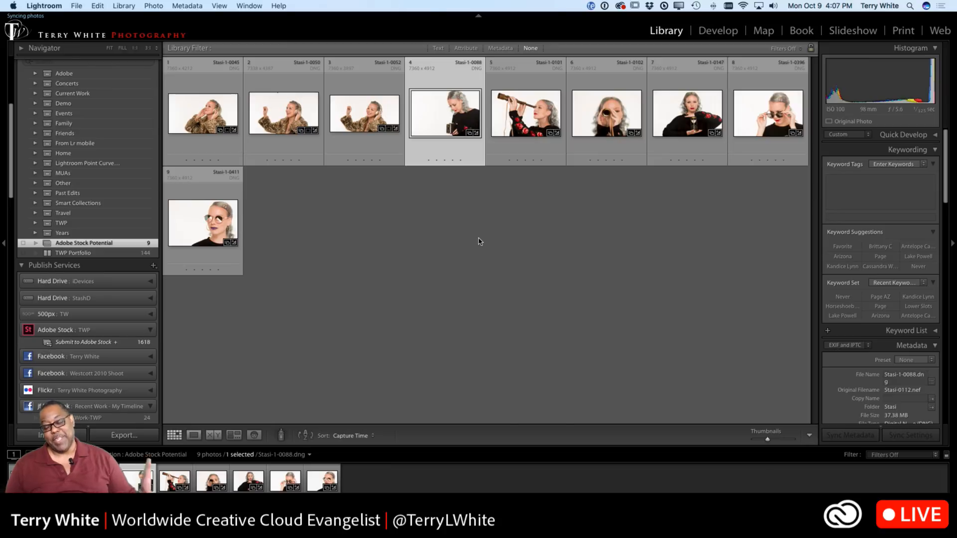
# Open the vintage camera portrait in the Develop module and show its lens correction settings.
pyautogui.doubleClick(435, 125)
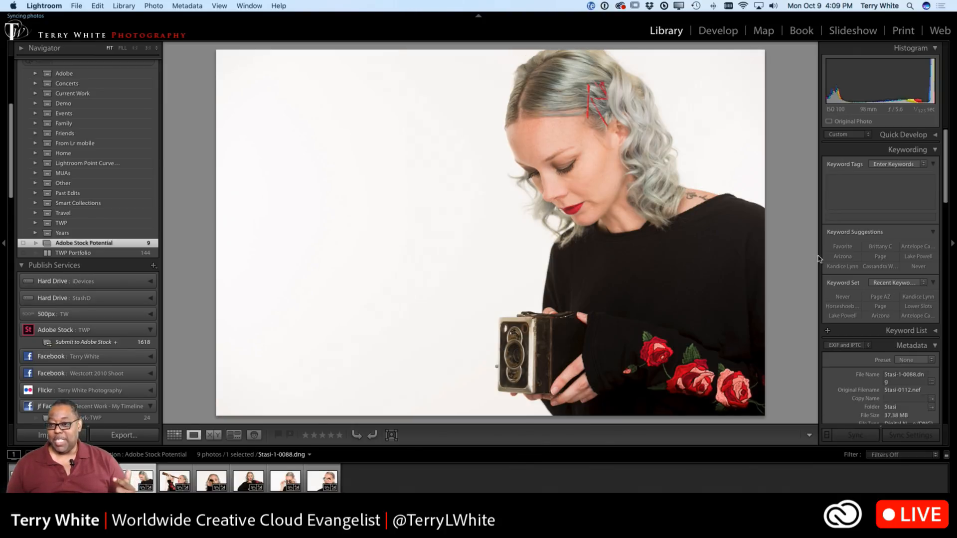
pyautogui.click(716, 33)
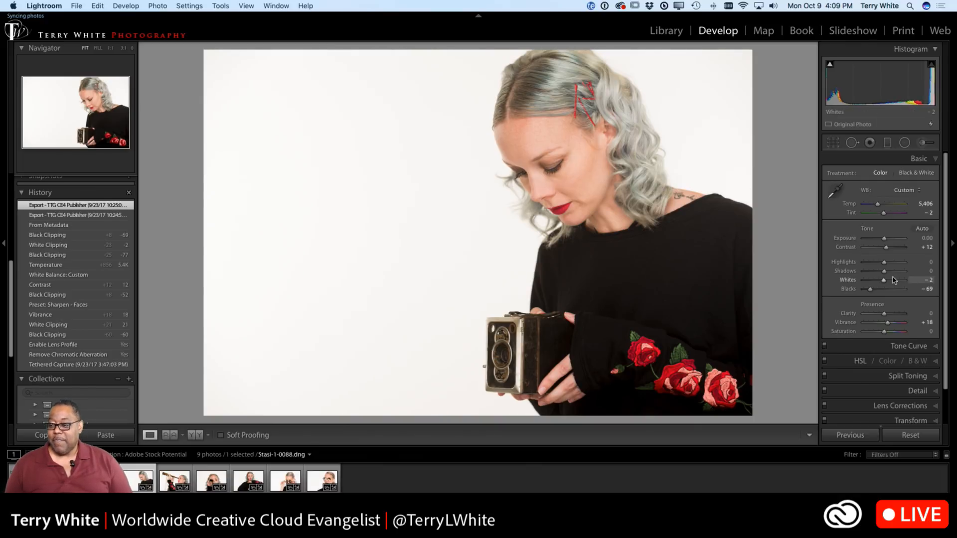
pyautogui.scroll(-1, 941, 334)
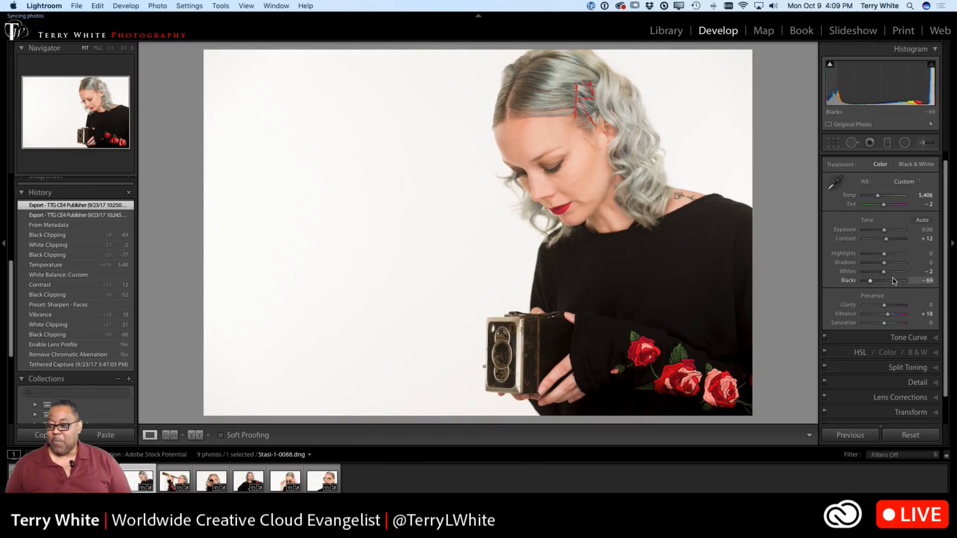
pyautogui.click(916, 397)
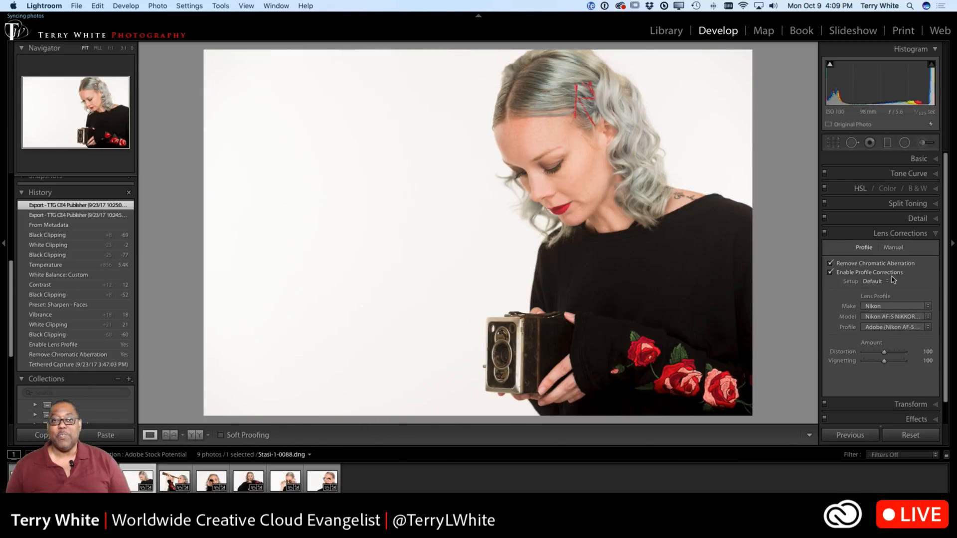
# Compare the portrait with and without lens profile corrections, leaving them enabled, and check the available lens profiles.
pyautogui.click(860, 272)
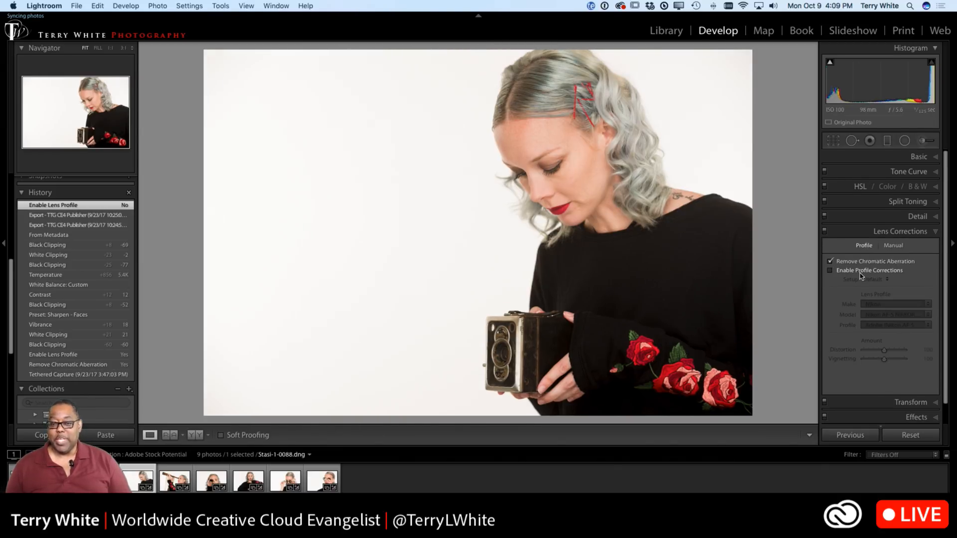
pyautogui.click(860, 271)
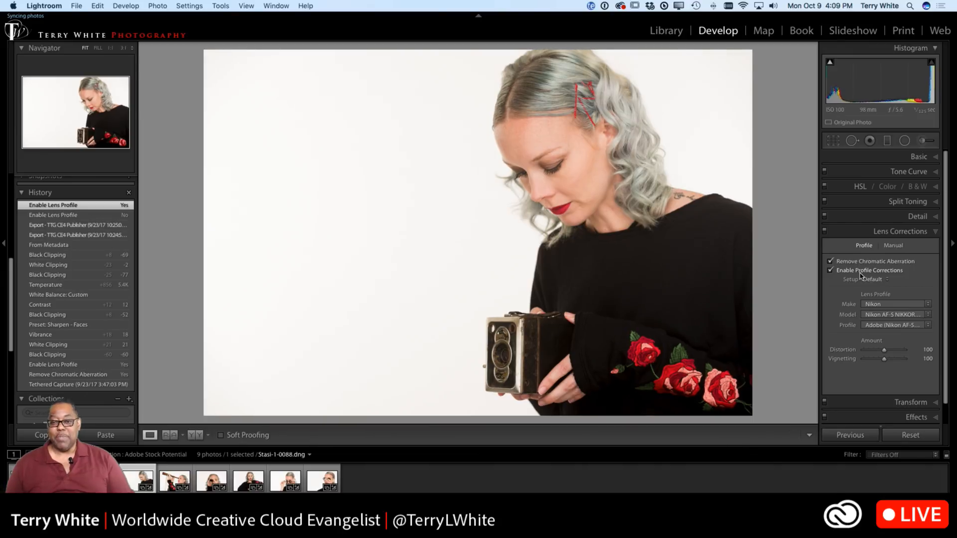
pyautogui.click(860, 273)
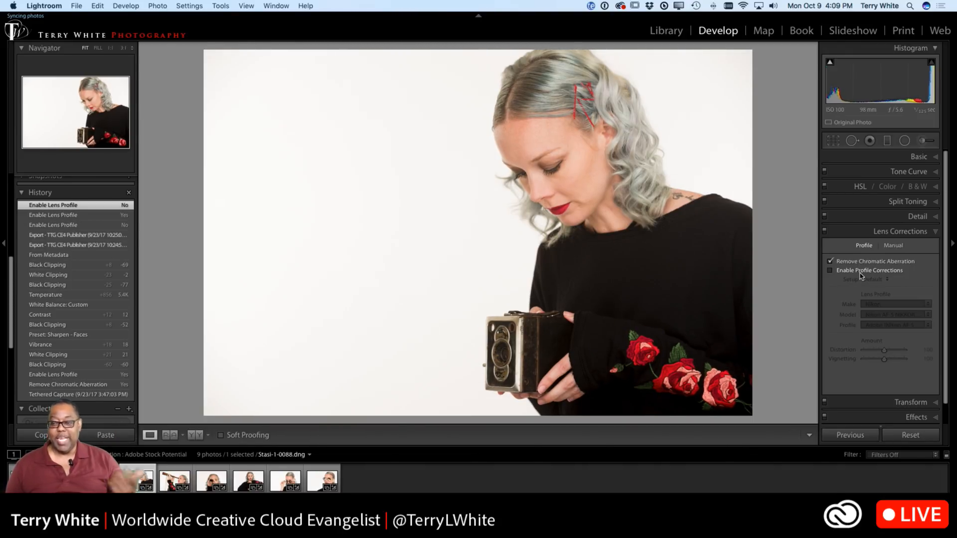
pyautogui.click(861, 273)
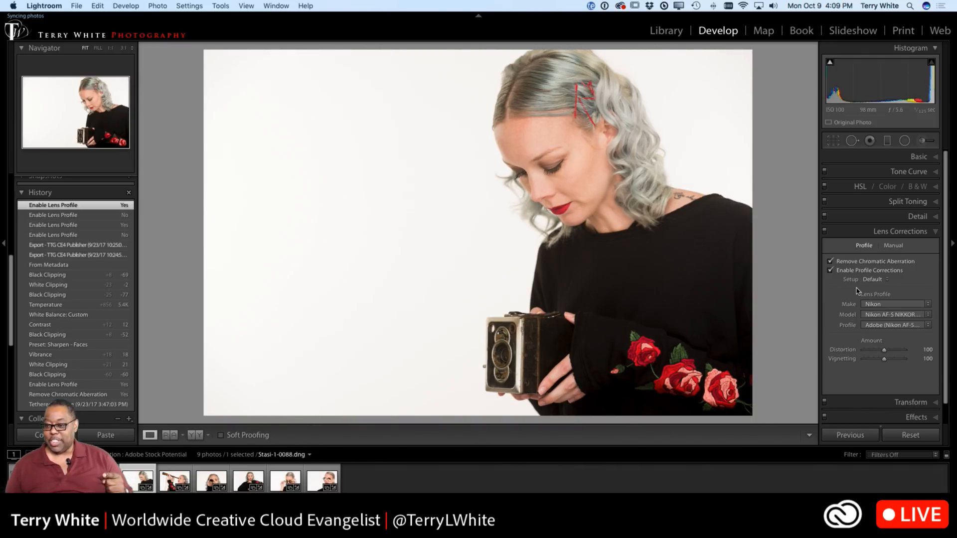
pyautogui.click(887, 326)
pyautogui.click(887, 325)
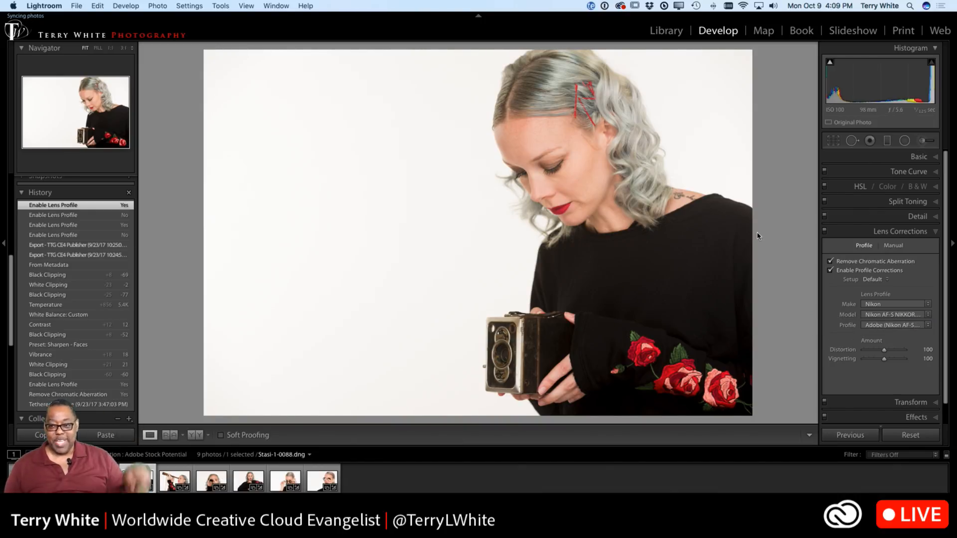
pyautogui.click(868, 272)
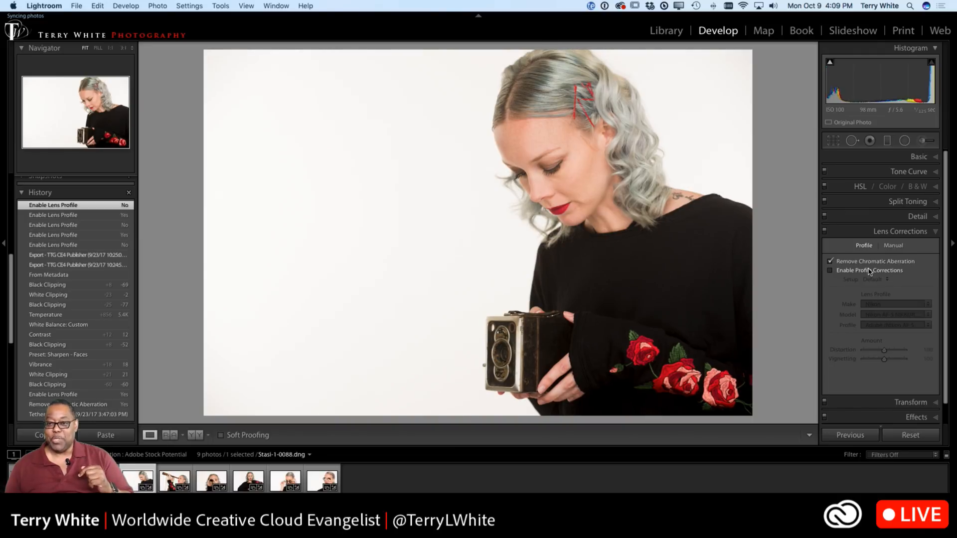
pyautogui.click(868, 273)
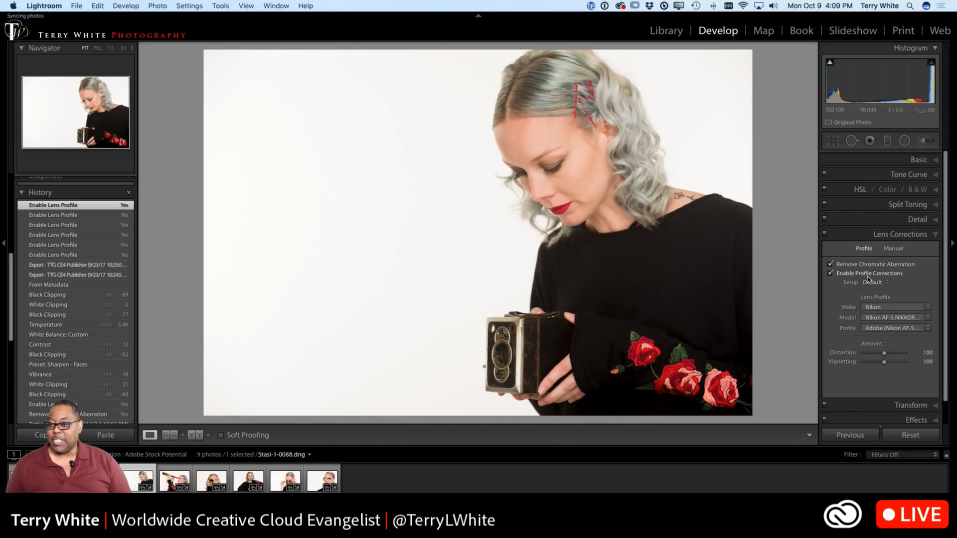
# Apply the Sharpen - Faces preset from the Lightroom General Presets to the portrait.
pyautogui.scroll(6, 72, 272)
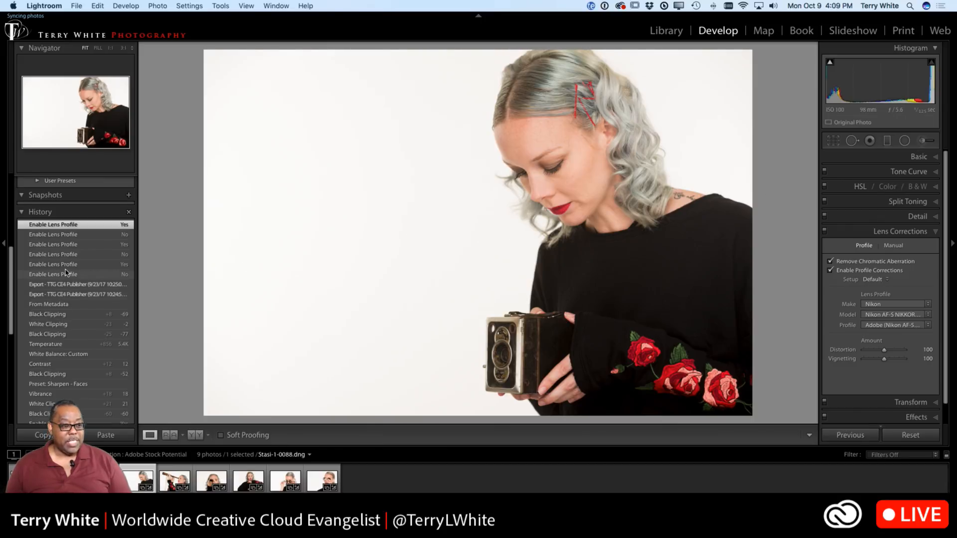
pyautogui.scroll(2, 72, 270)
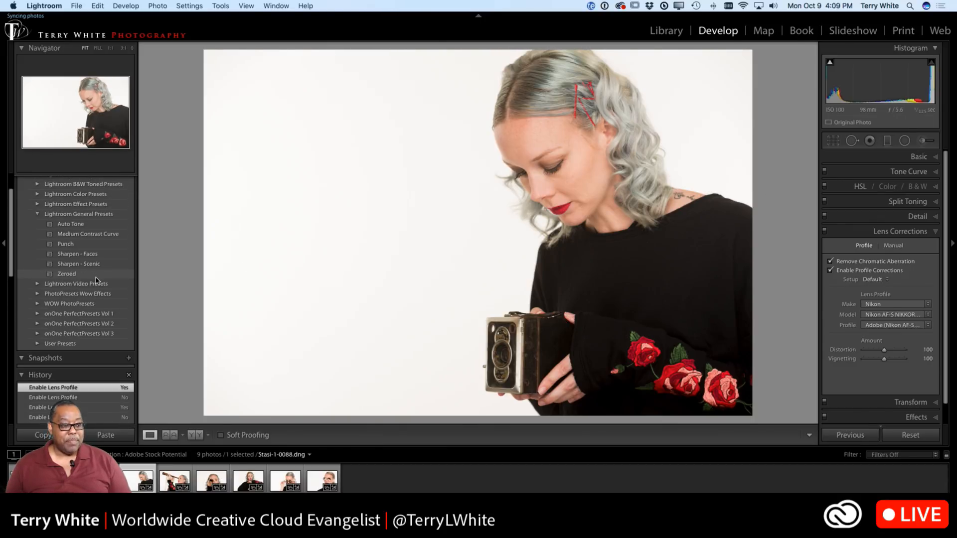
pyautogui.click(84, 255)
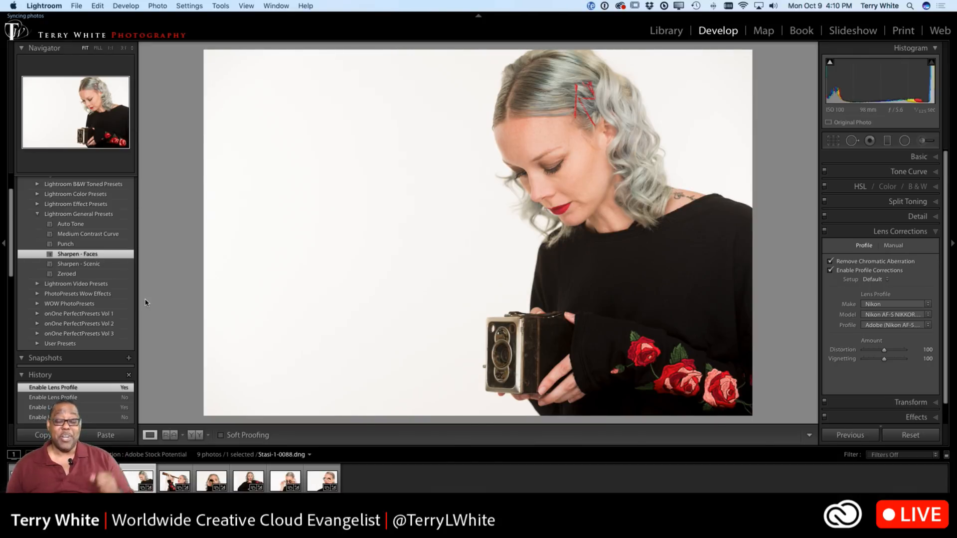
# Adjust the portrait's basic tone against the shadow clipping, setting Blacks to -44 and Whites to -1.
pyautogui.click(929, 159)
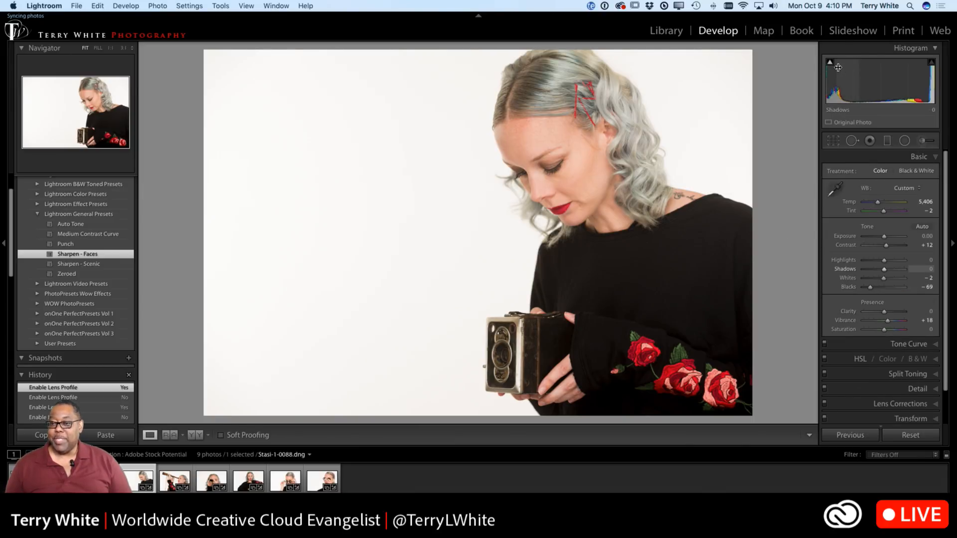
pyautogui.click(830, 64)
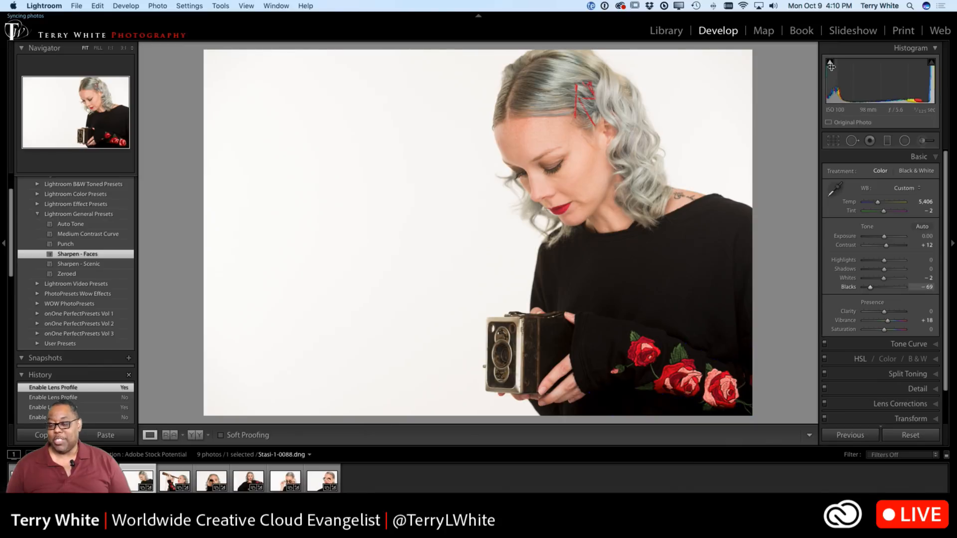
pyautogui.moveTo(832, 67)
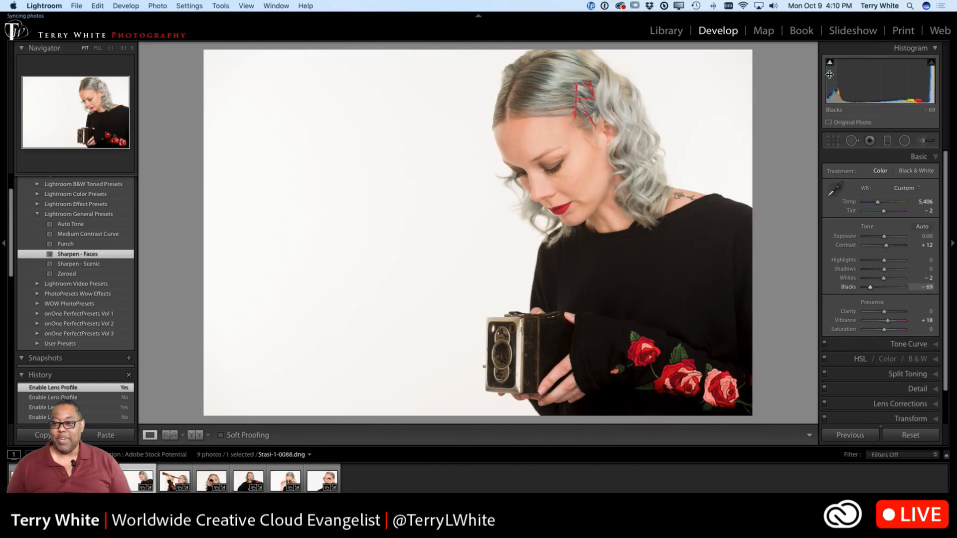
pyautogui.moveTo(829, 74); pyautogui.dragTo(830, 74)
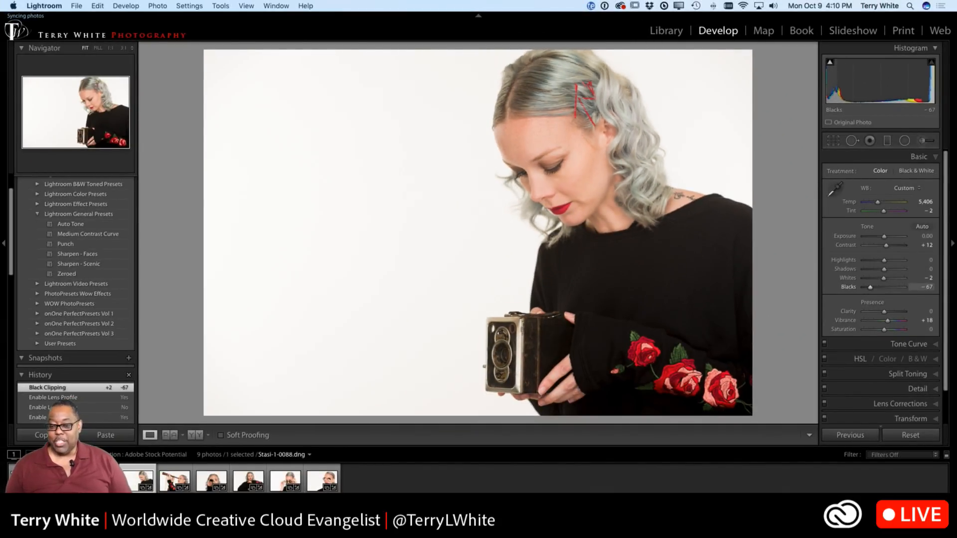
pyautogui.moveTo(839, 80)
pyautogui.mouseDown()
pyautogui.moveTo(828, 81)
pyautogui.moveTo(845, 95)
pyautogui.mouseUp()
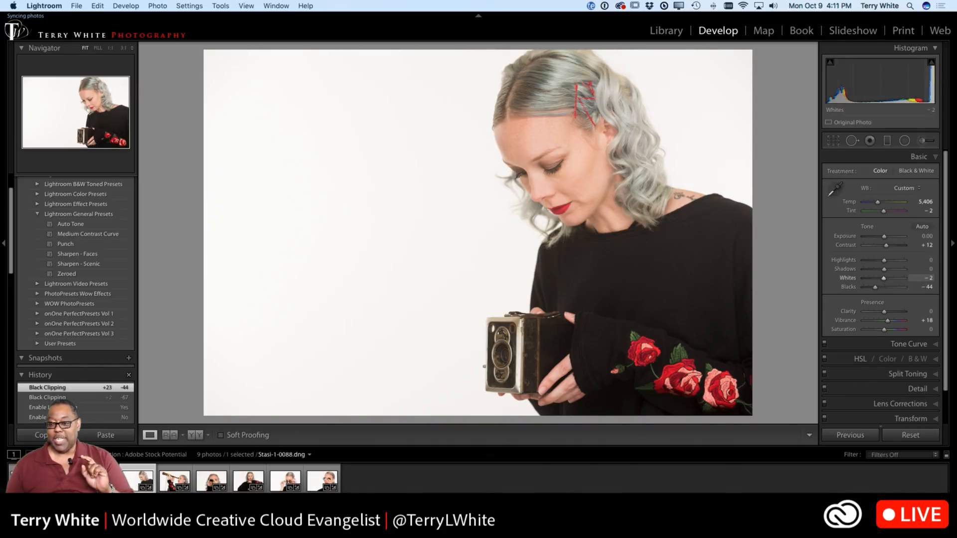
pyautogui.moveTo(882, 278)
pyautogui.mouseDown()
pyautogui.moveTo(872, 278)
pyautogui.moveTo(882, 278)
pyautogui.mouseUp()
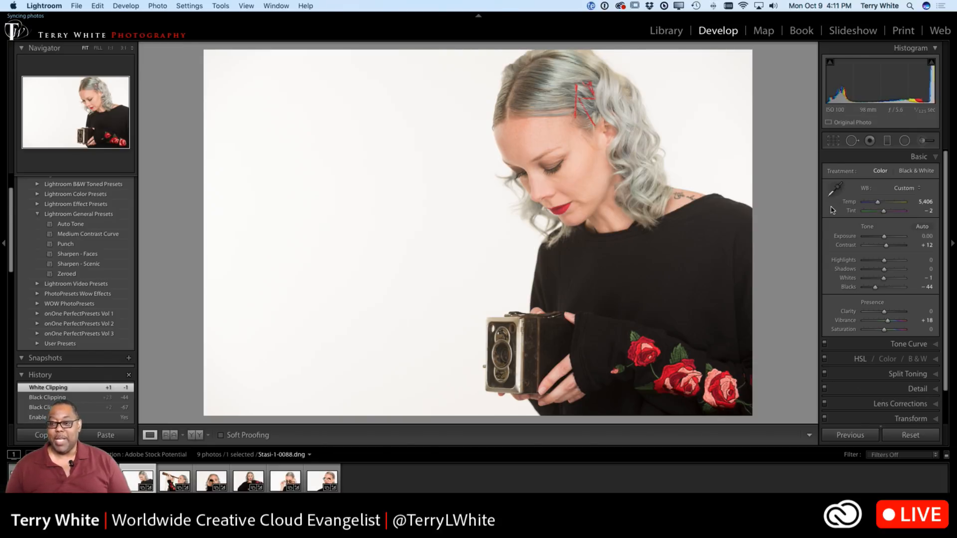
# Warm the portrait's color temperature to 5,972, set Vibrance to +18 and Blacks to -37.
pyautogui.moveTo(877, 205); pyautogui.dragTo(881, 204)
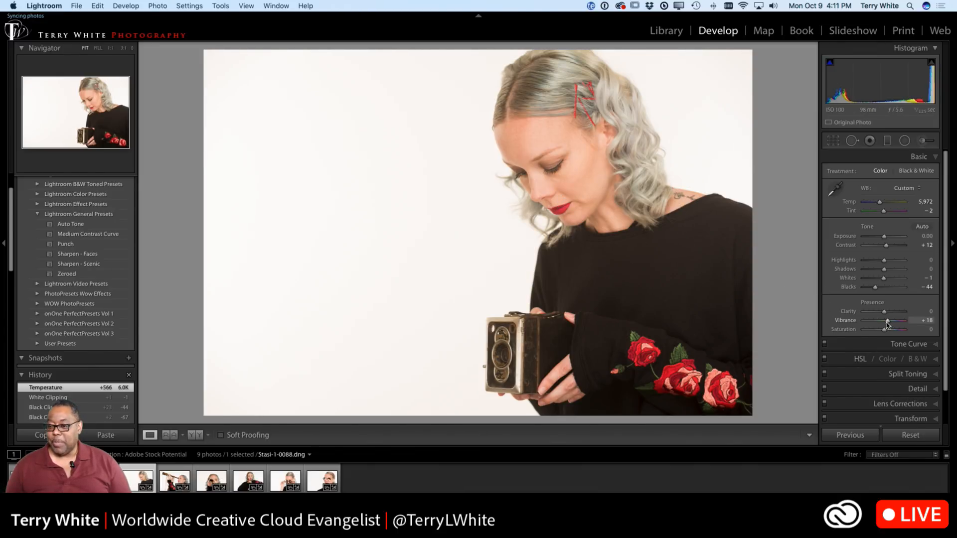
pyautogui.moveTo(888, 323)
pyautogui.mouseDown()
pyautogui.moveTo(907, 323)
pyautogui.moveTo(846, 329)
pyautogui.moveTo(888, 324)
pyautogui.mouseUp()
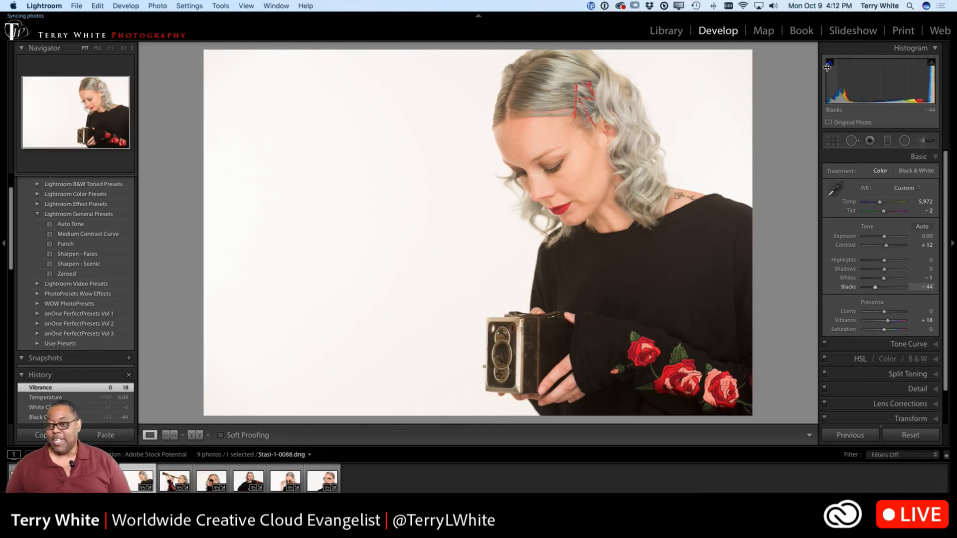
pyautogui.moveTo(838, 95); pyautogui.dragTo(847, 96)
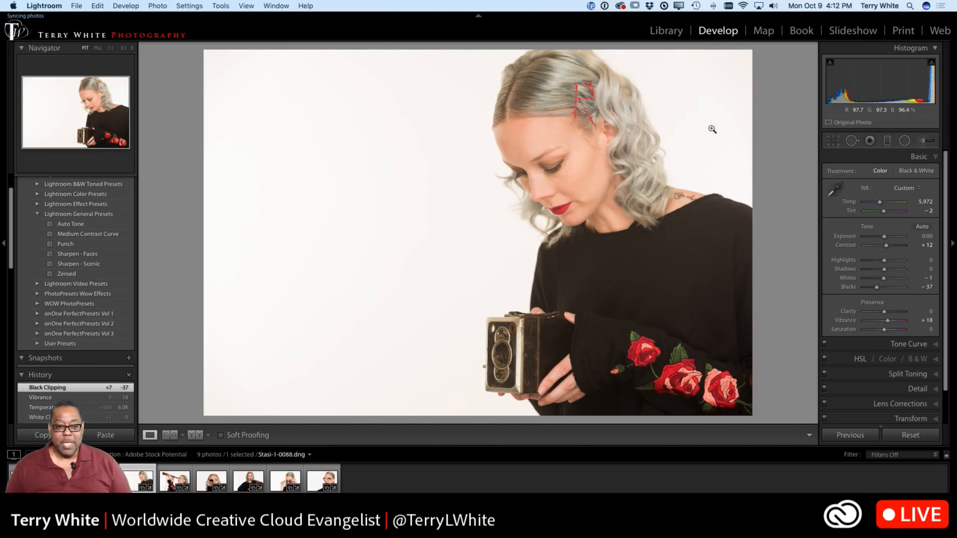
# Return to the Library grid and send the adjusted vintage camera portrait to Adobe Photoshop CC 2017 for editing.
pyautogui.press('g')
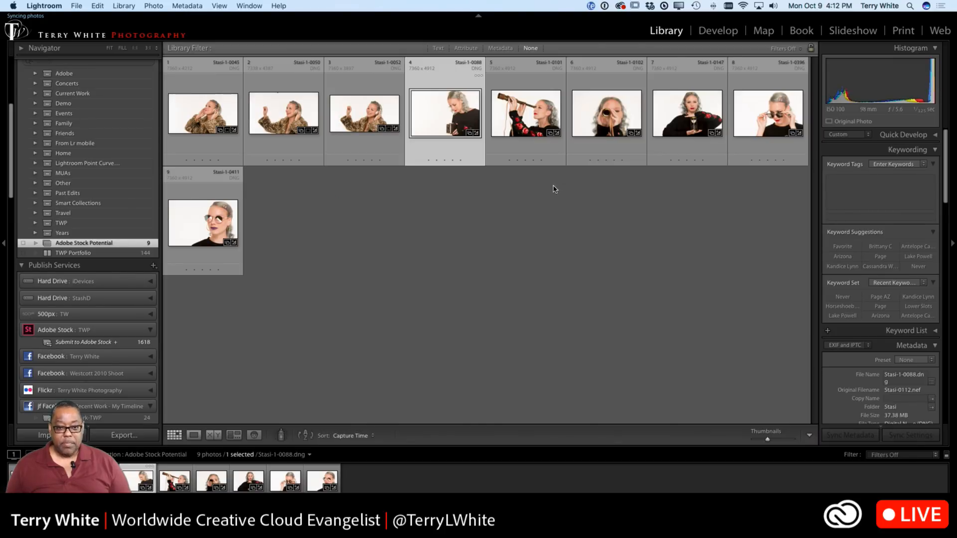
pyautogui.rightClick(440, 126)
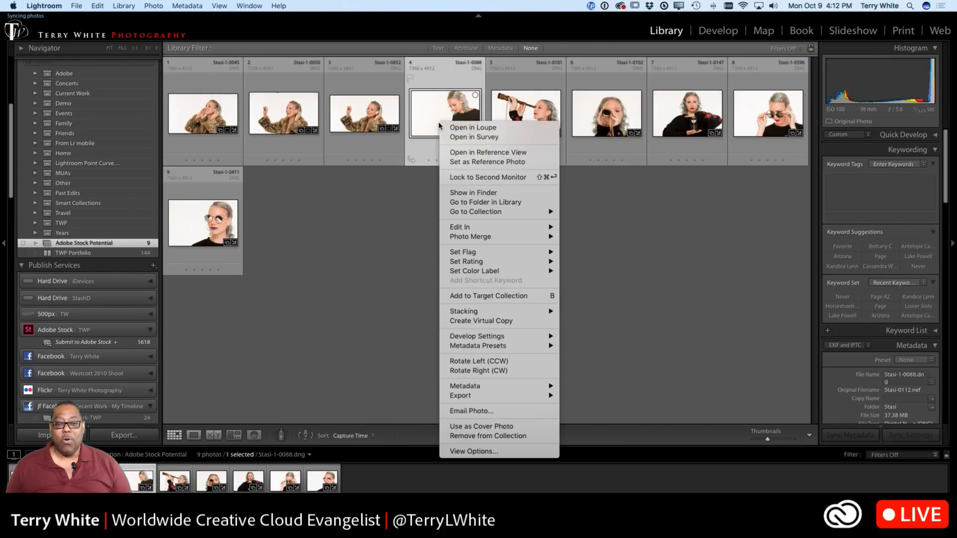
pyautogui.moveTo(465, 228)
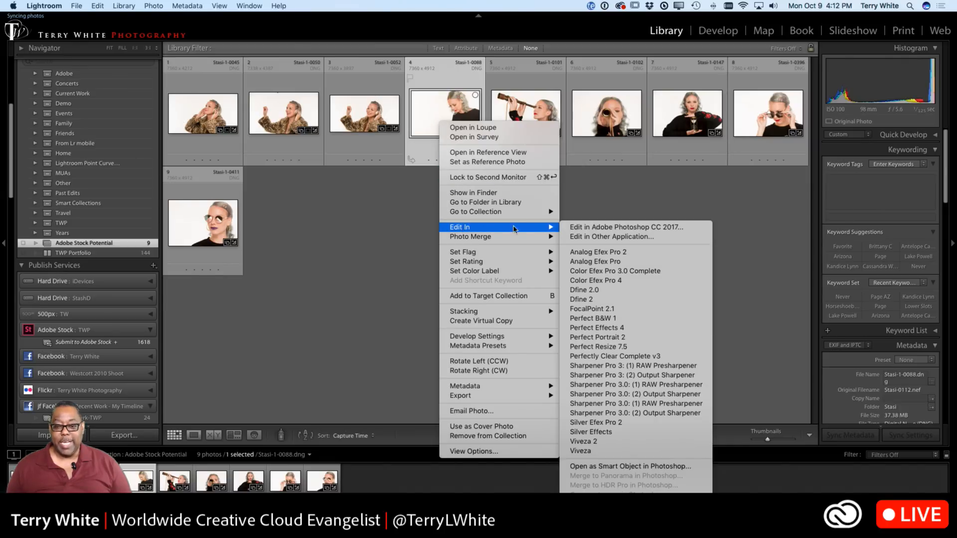
pyautogui.click(585, 229)
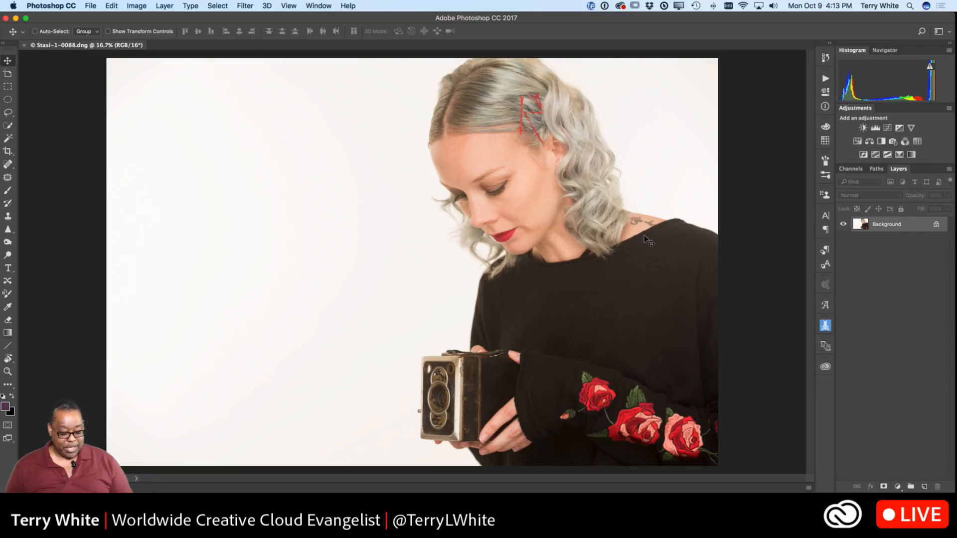
# Remove the tattoo lettering nearest the hair on the shoulder by patching it with the clean skin just below.
pyautogui.press('z')
pyautogui.moveTo(643, 231); pyautogui.dragTo(700, 249)
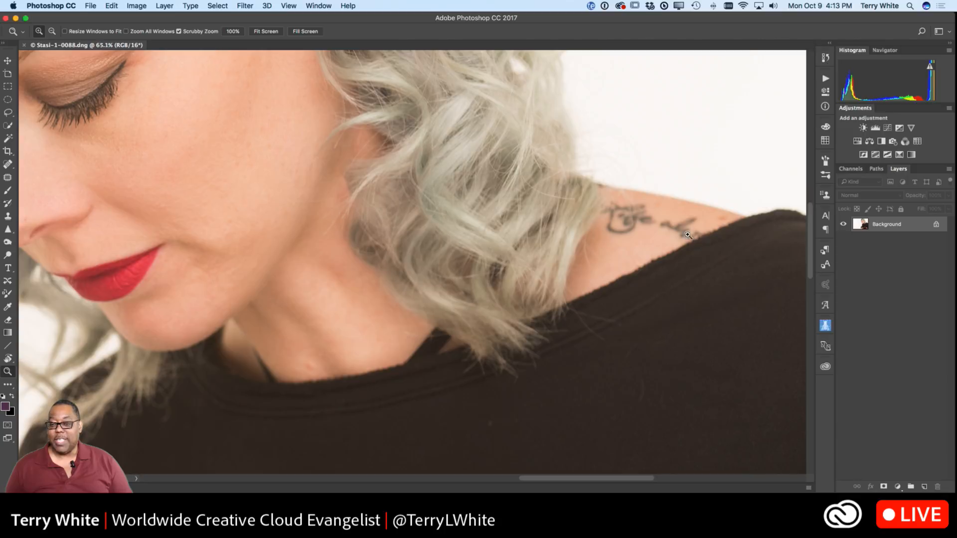
pyautogui.moveTo(670, 230); pyautogui.dragTo(662, 271)
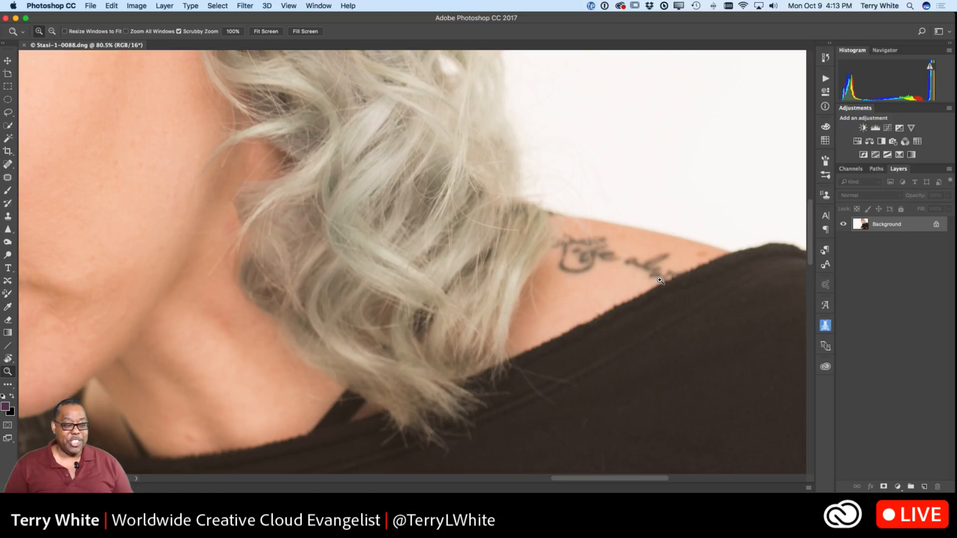
pyautogui.click(7, 179)
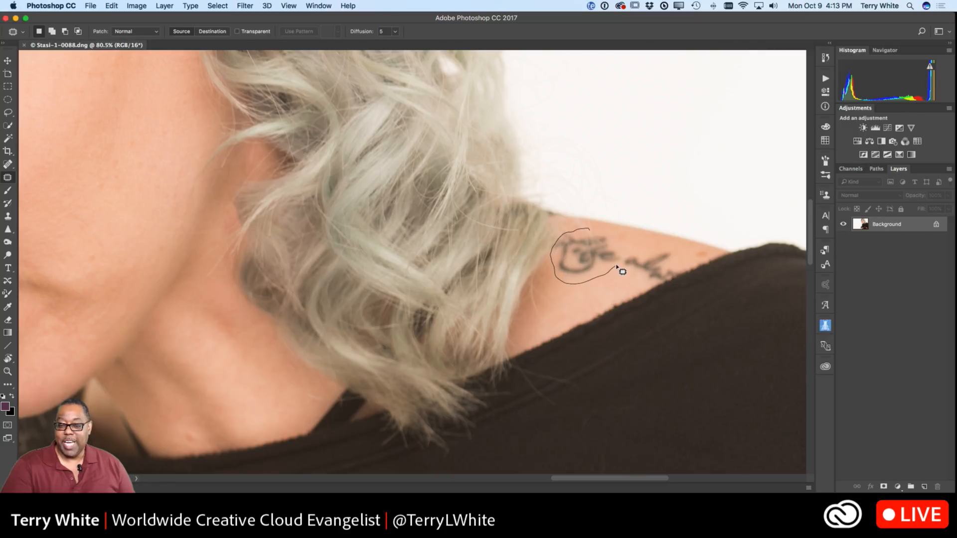
pyautogui.moveTo(601, 233)
pyautogui.mouseDown()
pyautogui.moveTo(594, 229)
pyautogui.moveTo(560, 308)
pyautogui.mouseUp()
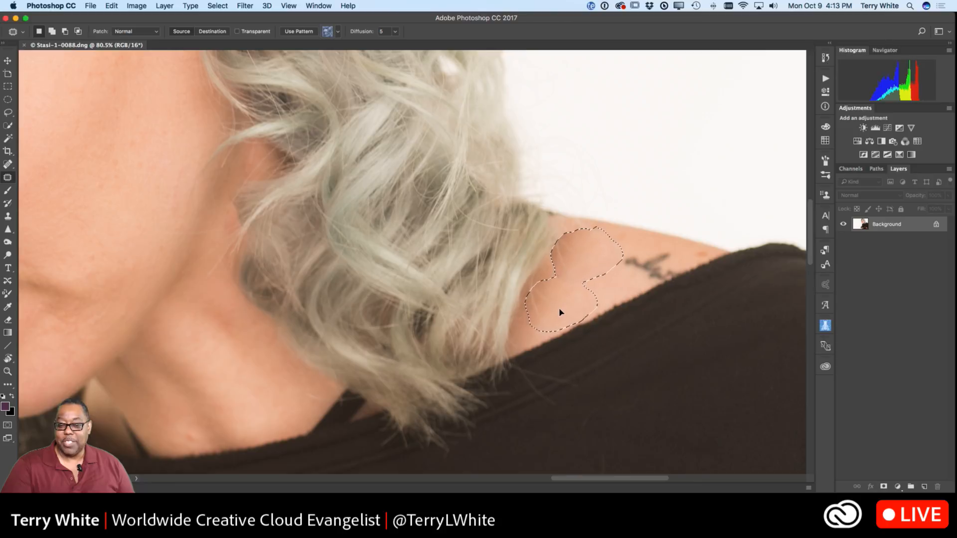
pyautogui.press('super+d')
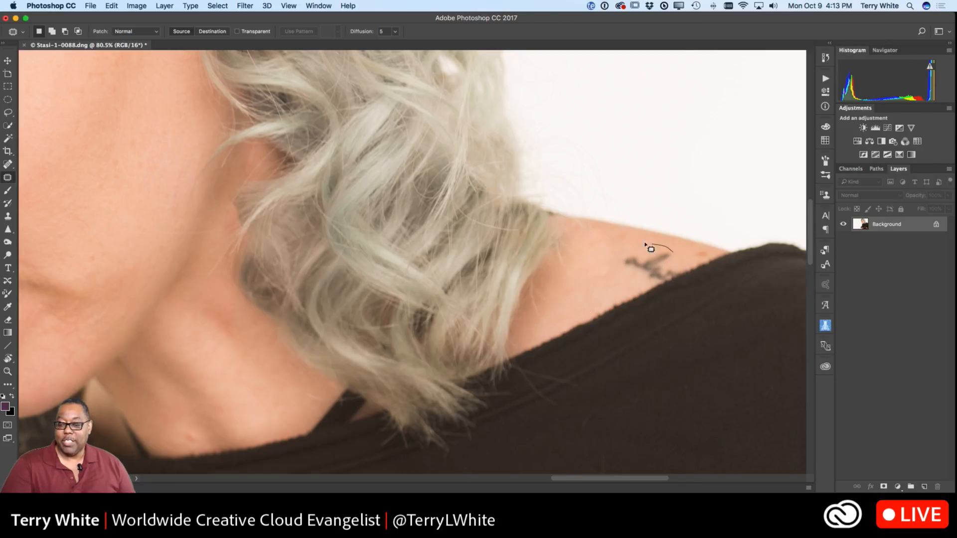
# Patch the remaining tattoo lettering and the small marks beside the sweater's neckline with clean shoulder skin.
pyautogui.moveTo(645, 244)
pyautogui.mouseDown()
pyautogui.moveTo(620, 253)
pyautogui.moveTo(634, 281)
pyautogui.moveTo(657, 283)
pyautogui.moveTo(684, 268)
pyautogui.moveTo(684, 258)
pyautogui.moveTo(621, 288)
pyautogui.mouseUp()
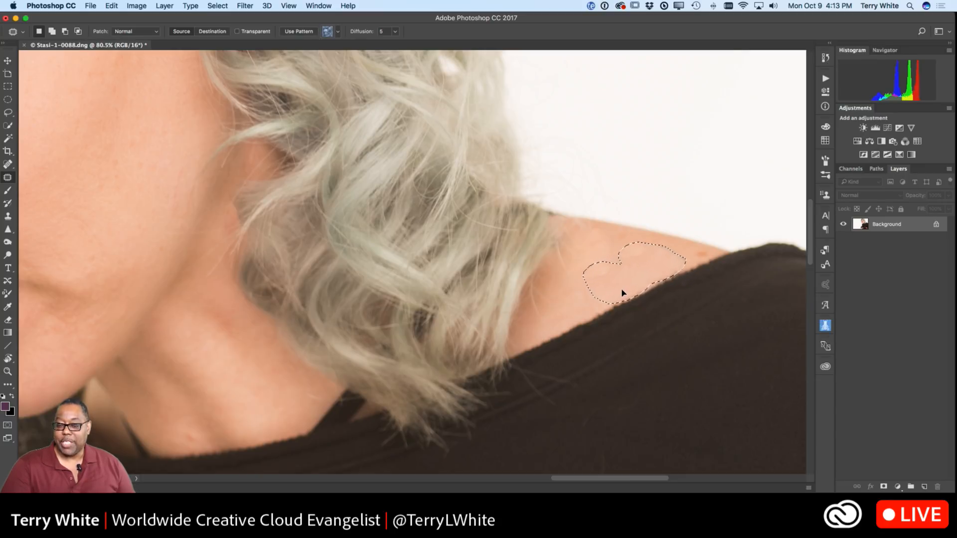
pyautogui.click(598, 305)
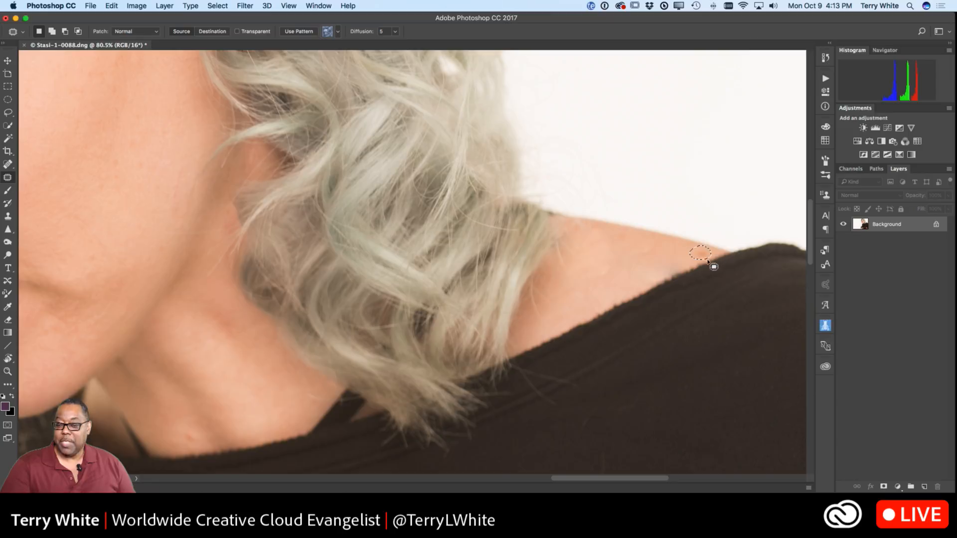
pyautogui.moveTo(675, 263); pyautogui.dragTo(674, 271)
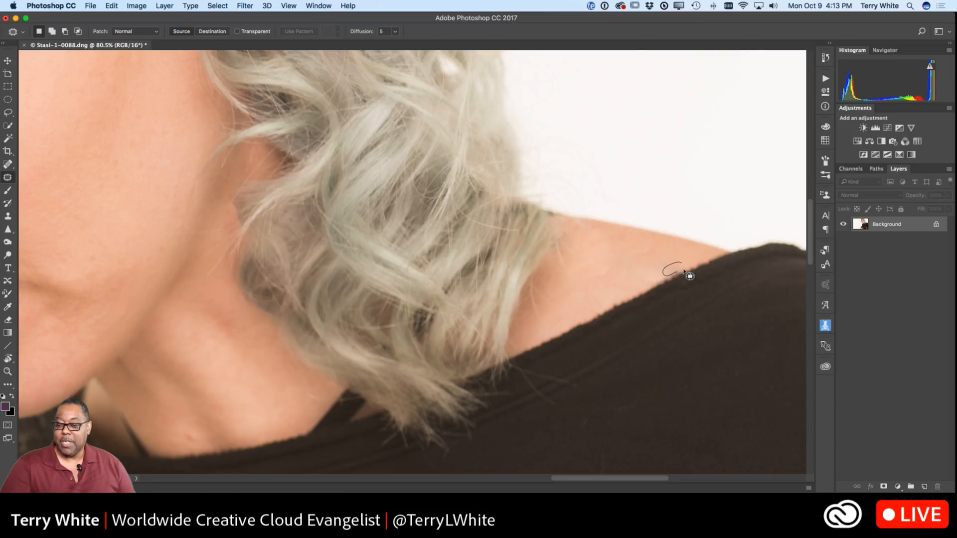
pyautogui.click(696, 273)
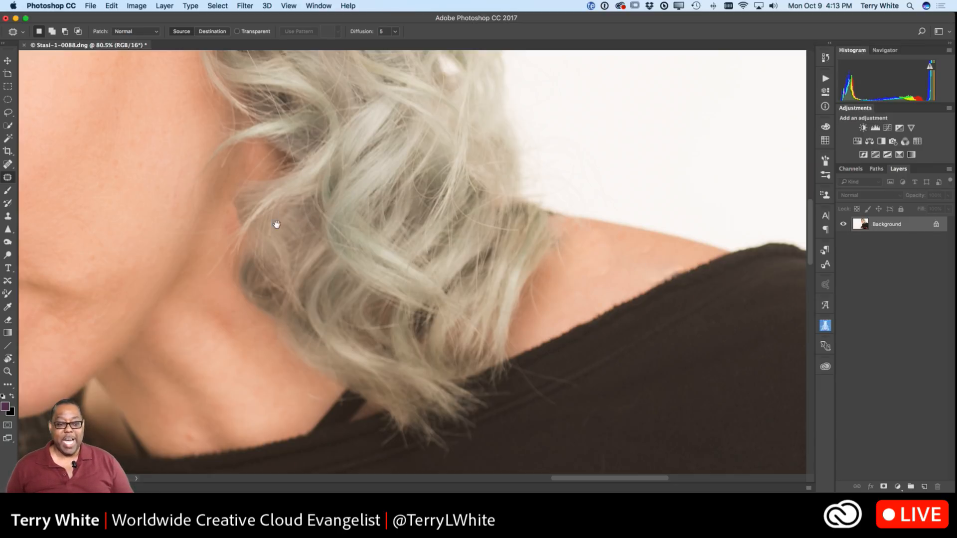
# Remove the blemish at the base of the neck above the sweater collar with the content-aware Spot Healing Brush.
pyautogui.moveTo(250, 254); pyautogui.dragTo(592, 203)
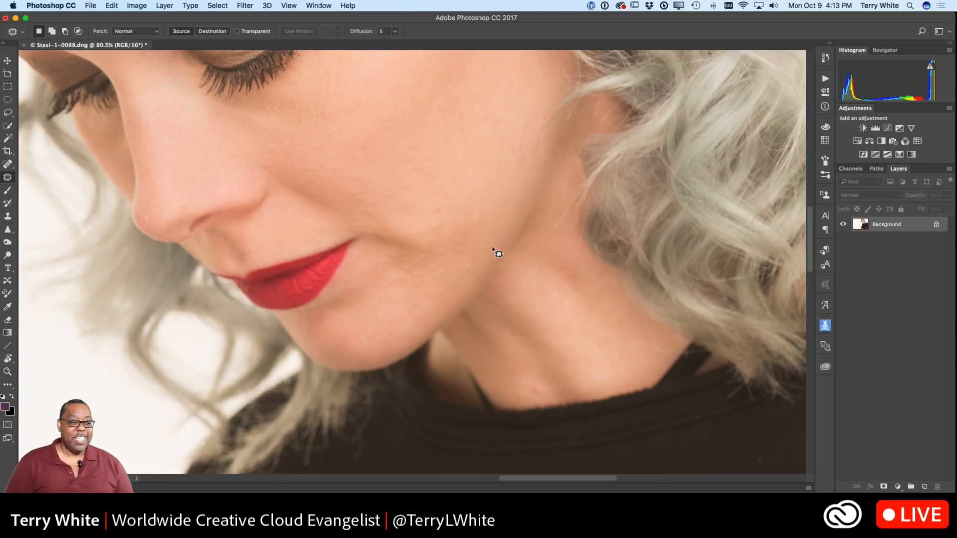
pyautogui.click(8, 163)
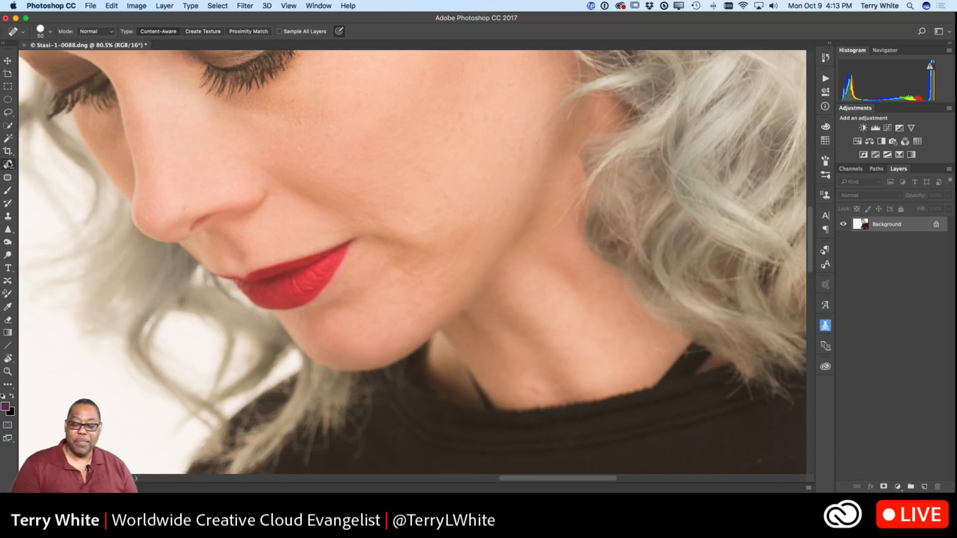
pyautogui.click(534, 387)
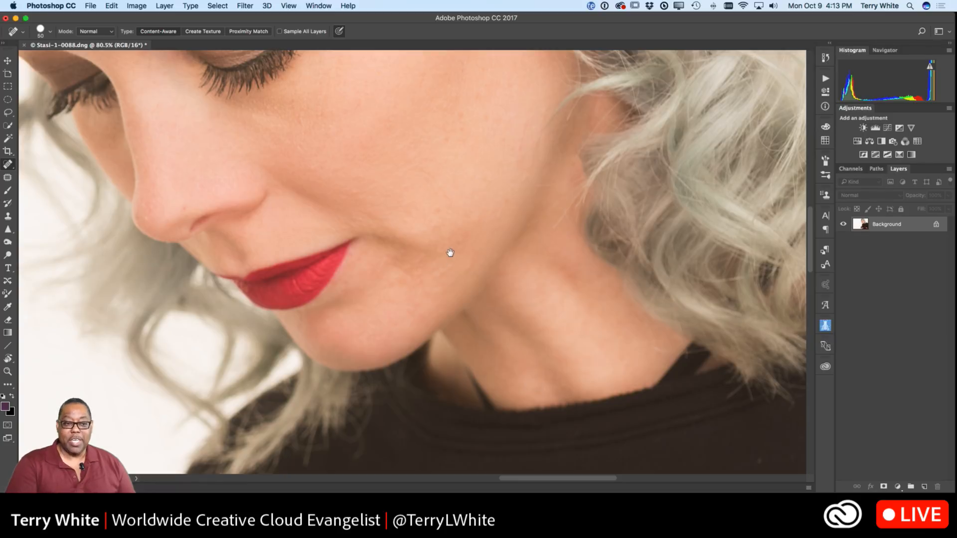
# Heal the small skin spots on the temple, around the eye and on the forehead with the Spot Healing Brush.
pyautogui.scroll(10, 450, 253)
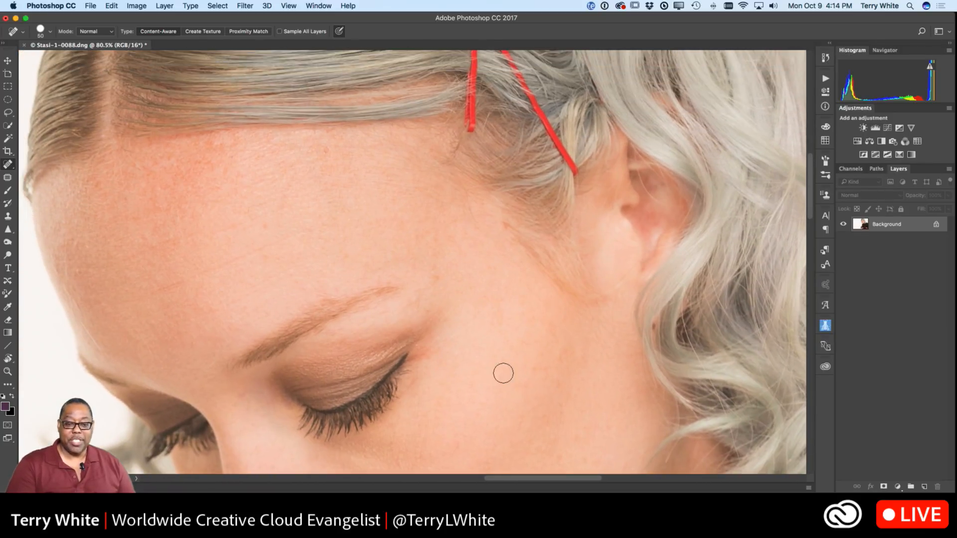
pyautogui.click(434, 275)
pyautogui.moveTo(418, 300); pyautogui.dragTo(414, 301)
pyautogui.moveTo(408, 394); pyautogui.dragTo(406, 388)
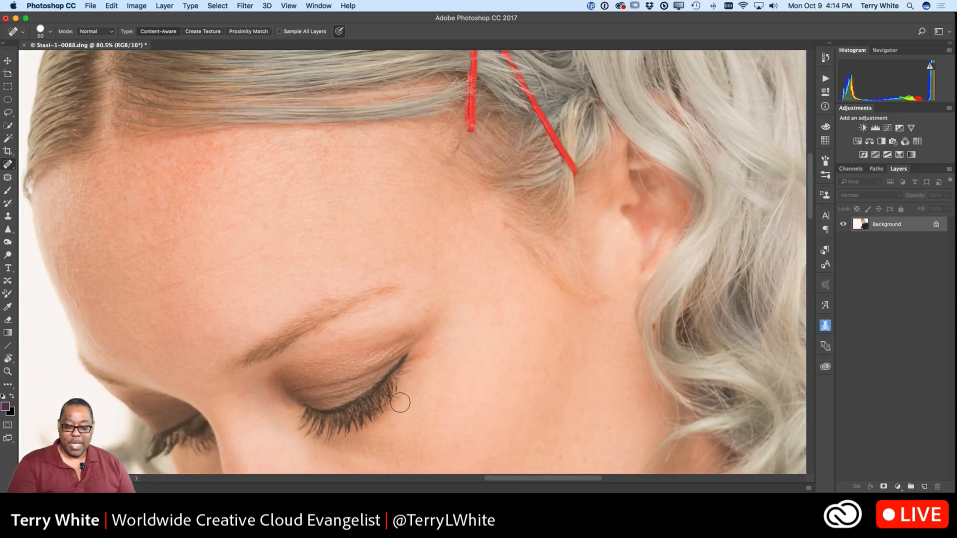
pyautogui.click(397, 397)
pyautogui.moveTo(481, 385)
pyautogui.mouseDown()
pyautogui.moveTo(600, 299)
pyautogui.moveTo(600, 312)
pyautogui.moveTo(504, 400)
pyautogui.moveTo(527, 372)
pyautogui.moveTo(507, 378)
pyautogui.mouseUp()
pyautogui.click(455, 202)
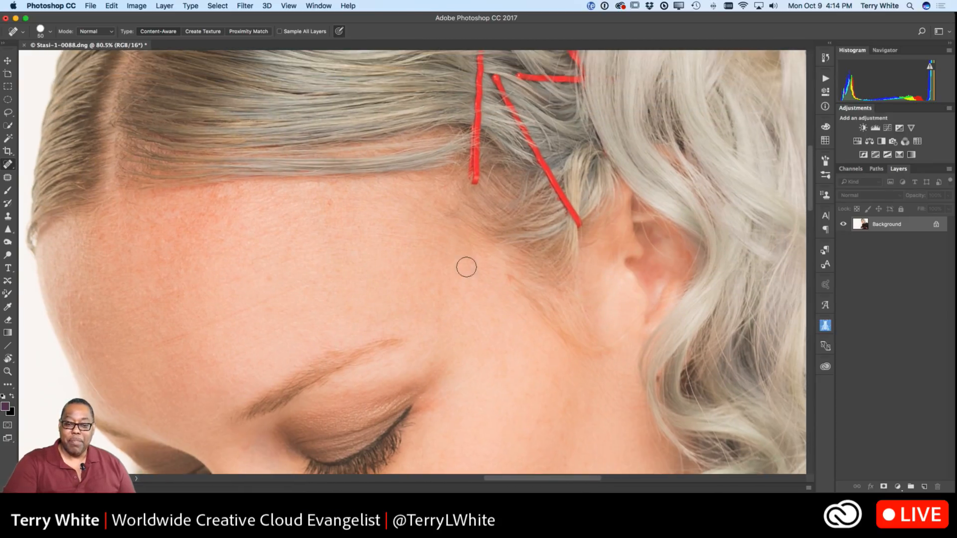
pyautogui.click(274, 274)
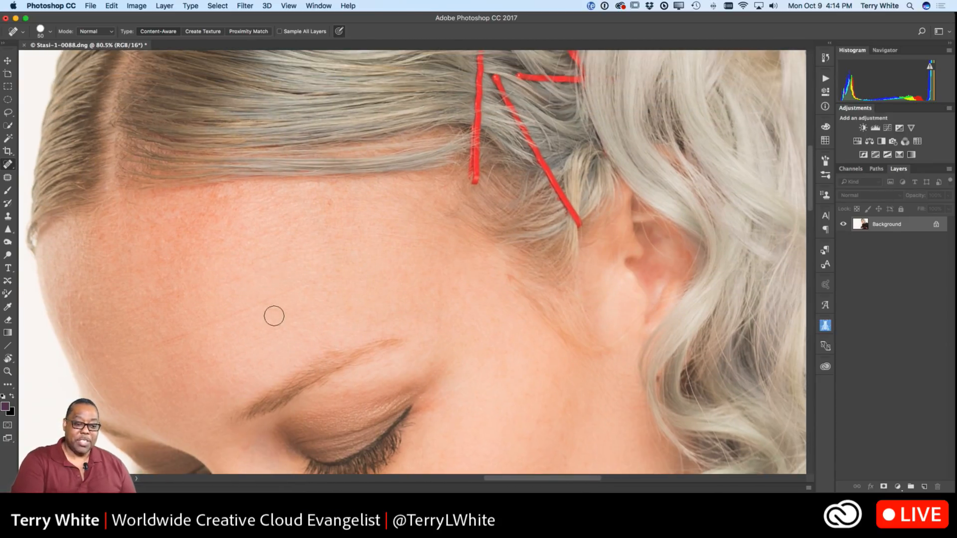
# Heal the small spot on the side of the nose with the Spot Healing Brush.
pyautogui.moveTo(508, 434); pyautogui.dragTo(503, 325)
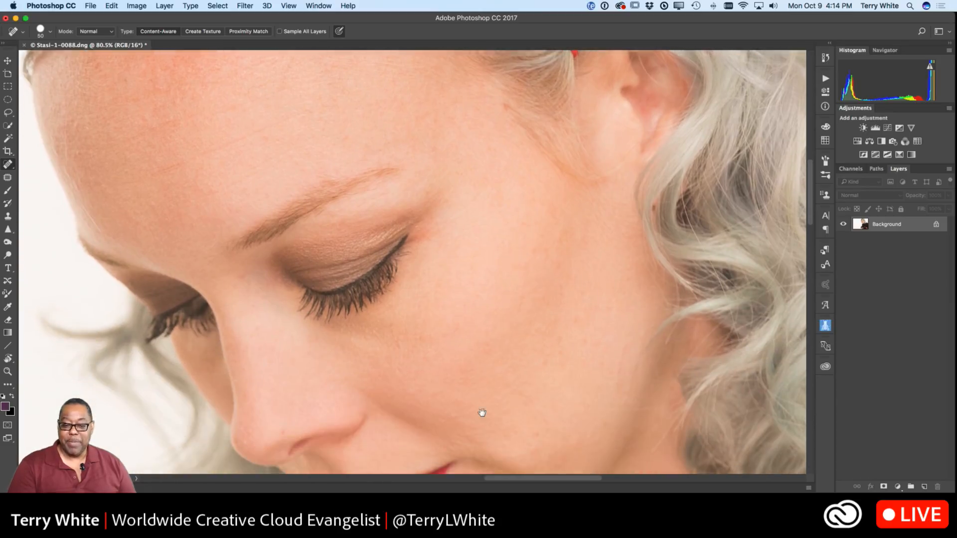
pyautogui.moveTo(482, 413)
pyautogui.mouseDown()
pyautogui.moveTo(497, 348)
pyautogui.moveTo(529, 297)
pyautogui.mouseUp()
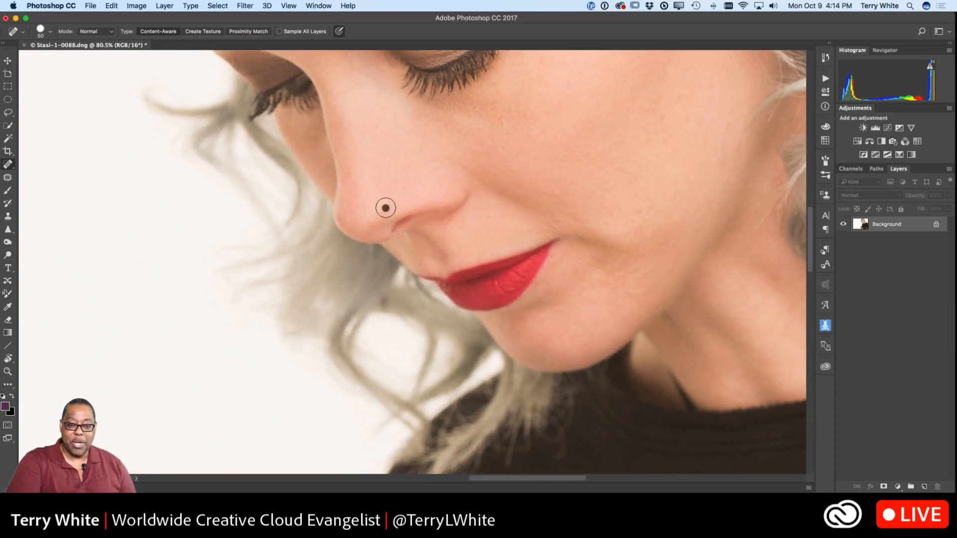
pyautogui.click(385, 208)
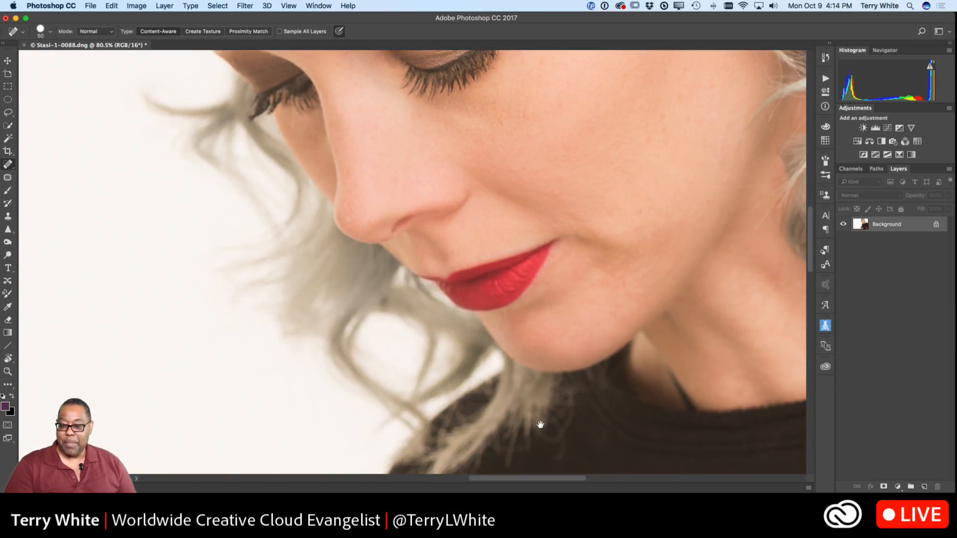
# Patch out the BOX-TENGOR lettering on the badge below the vintage camera's main lens.
pyautogui.moveTo(541, 425); pyautogui.dragTo(533, 274)
pyautogui.moveTo(478, 427); pyautogui.dragTo(486, 192)
pyautogui.moveTo(486, 405); pyautogui.dragTo(490, 315)
pyautogui.moveTo(442, 401); pyautogui.dragTo(496, 350)
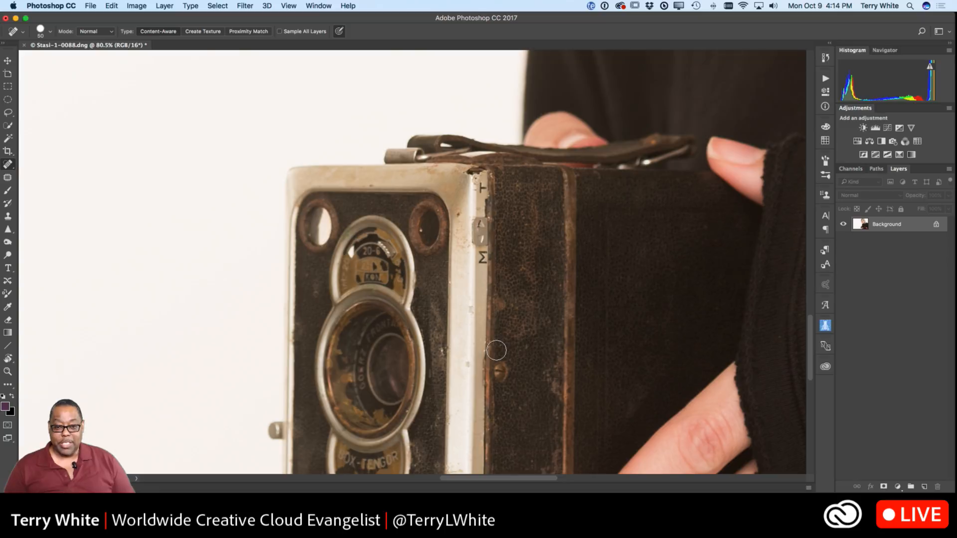
pyautogui.moveTo(490, 381); pyautogui.dragTo(515, 333)
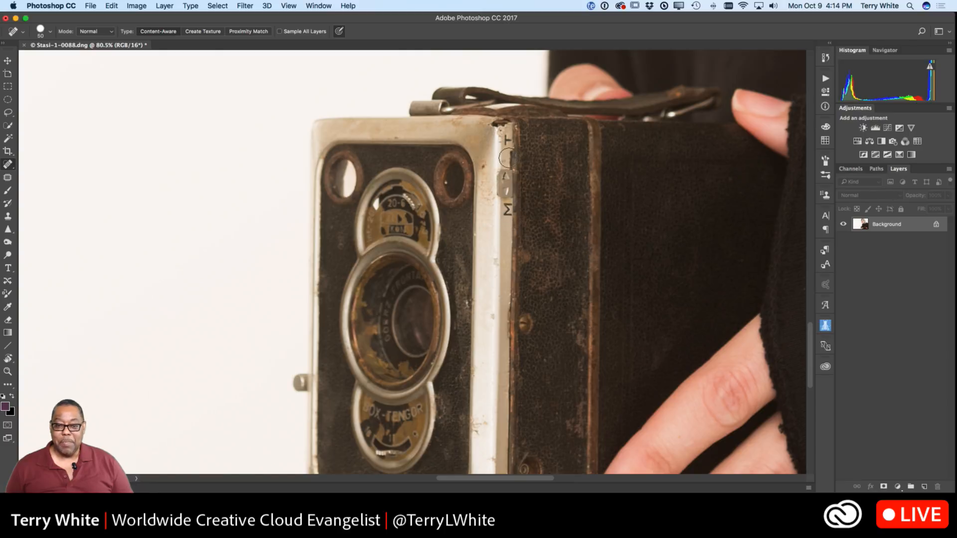
pyautogui.scroll(1, 454, 247)
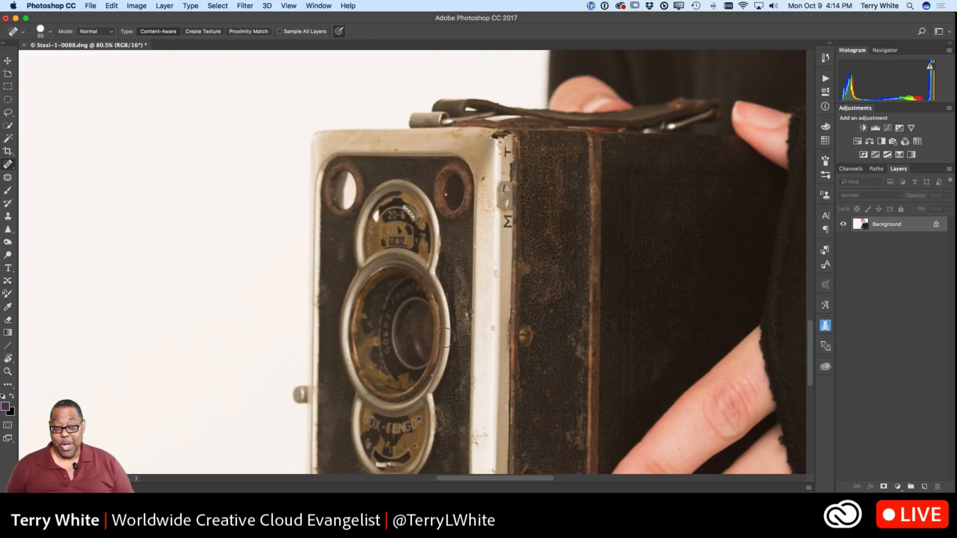
pyautogui.moveTo(436, 338); pyautogui.dragTo(455, 278)
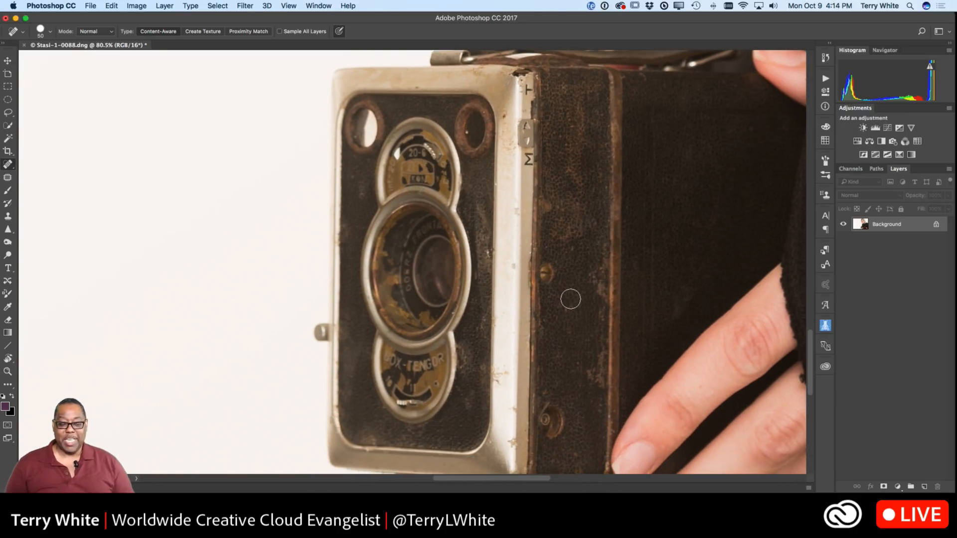
pyautogui.click(7, 177)
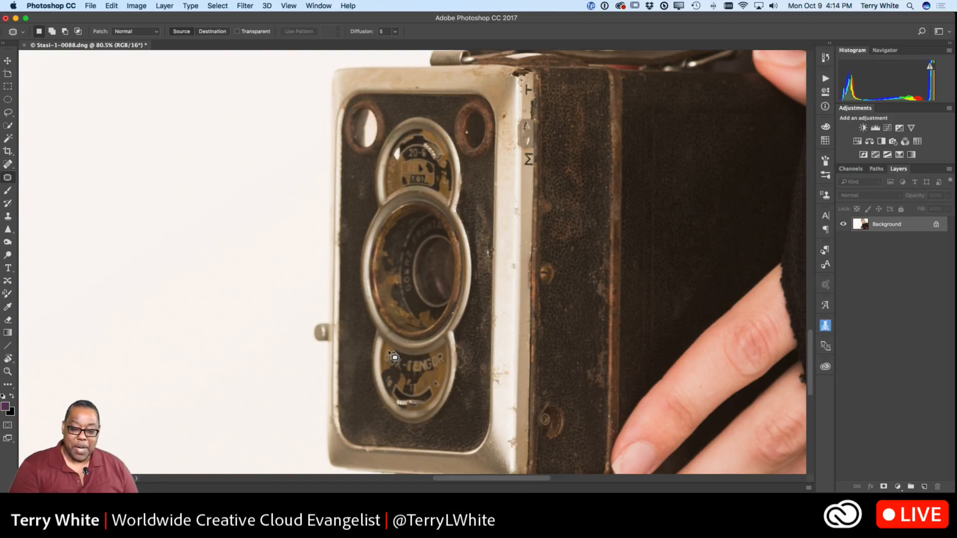
pyautogui.moveTo(390, 367)
pyautogui.mouseDown()
pyautogui.moveTo(434, 377)
pyautogui.moveTo(443, 373)
pyautogui.moveTo(432, 354)
pyautogui.moveTo(391, 361)
pyautogui.moveTo(425, 388)
pyautogui.moveTo(438, 356)
pyautogui.moveTo(434, 372)
pyautogui.moveTo(439, 365)
pyautogui.mouseUp()
pyautogui.press('super+d')
pyautogui.press('super+d')
pyautogui.press('super+d')
pyautogui.moveTo(439, 365)
pyautogui.mouseDown()
pyautogui.moveTo(431, 375)
pyautogui.moveTo(392, 364)
pyautogui.mouseUp()
pyautogui.press('super+d')
pyautogui.moveTo(391, 362)
pyautogui.mouseDown()
pyautogui.moveTo(392, 381)
pyautogui.moveTo(396, 374)
pyautogui.mouseUp()
pyautogui.press('super+d')
# Patch out the brand lettering along the left side of the camera's main lens ring using nearby dark areas.
pyautogui.scroll(5, 447, 392)
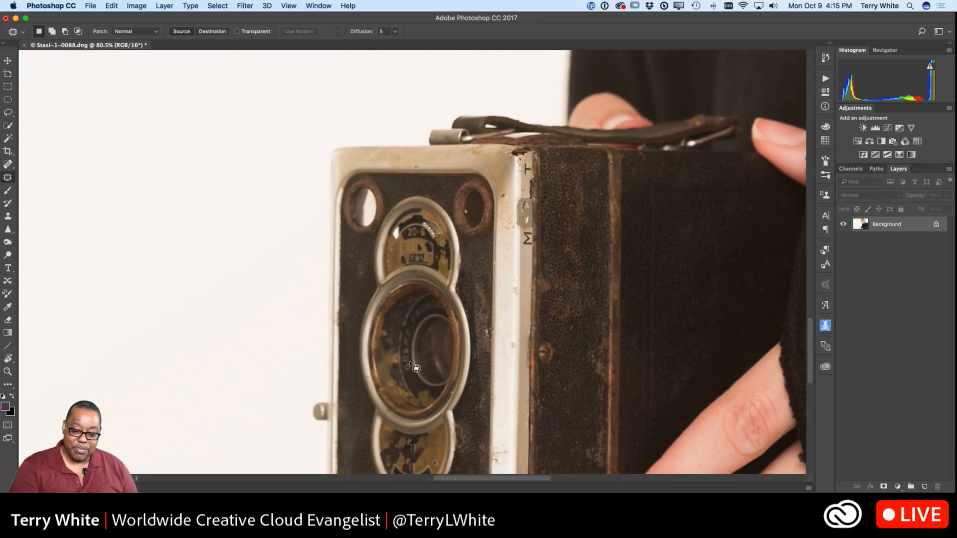
pyautogui.moveTo(405, 348); pyautogui.dragTo(406, 373)
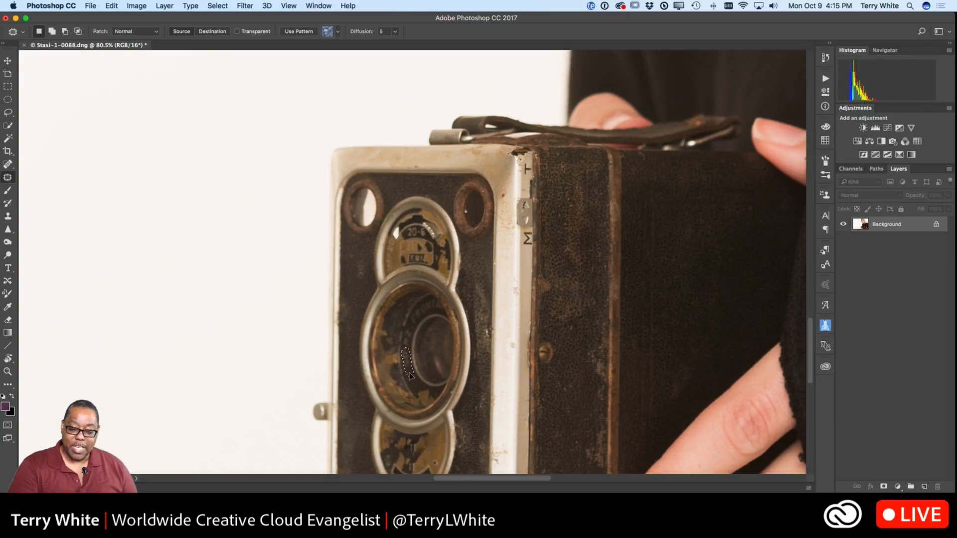
pyautogui.click(414, 386)
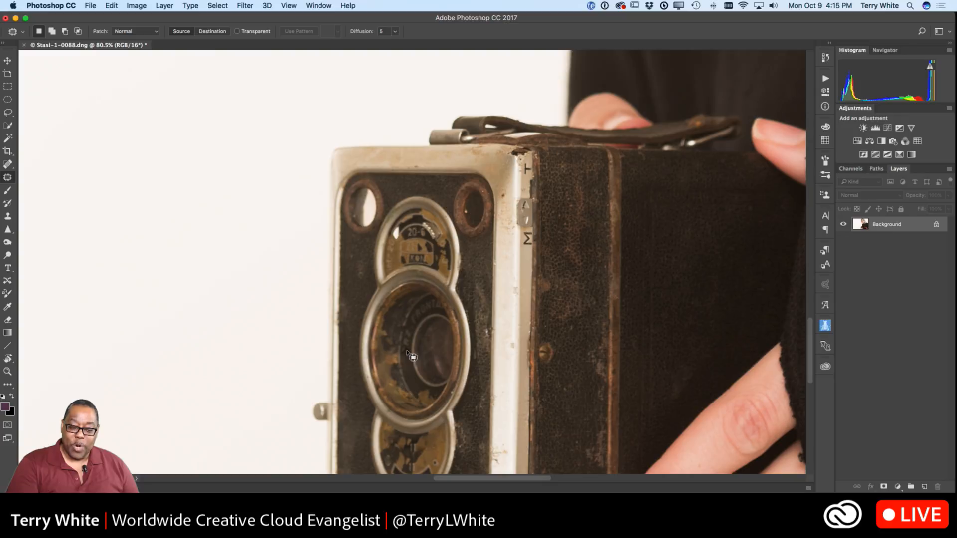
pyautogui.moveTo(407, 352)
pyautogui.mouseDown()
pyautogui.moveTo(411, 335)
pyautogui.moveTo(404, 368)
pyautogui.mouseUp()
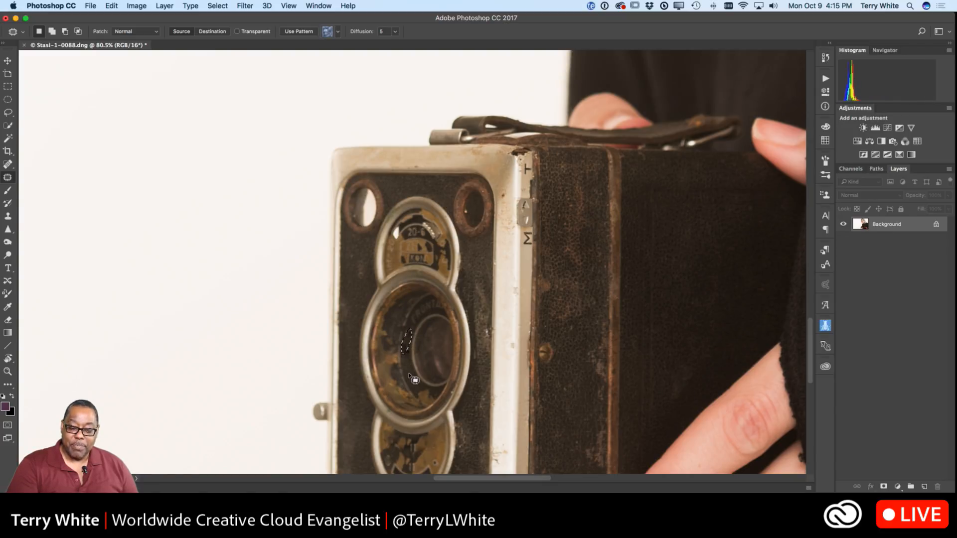
pyautogui.click(410, 375)
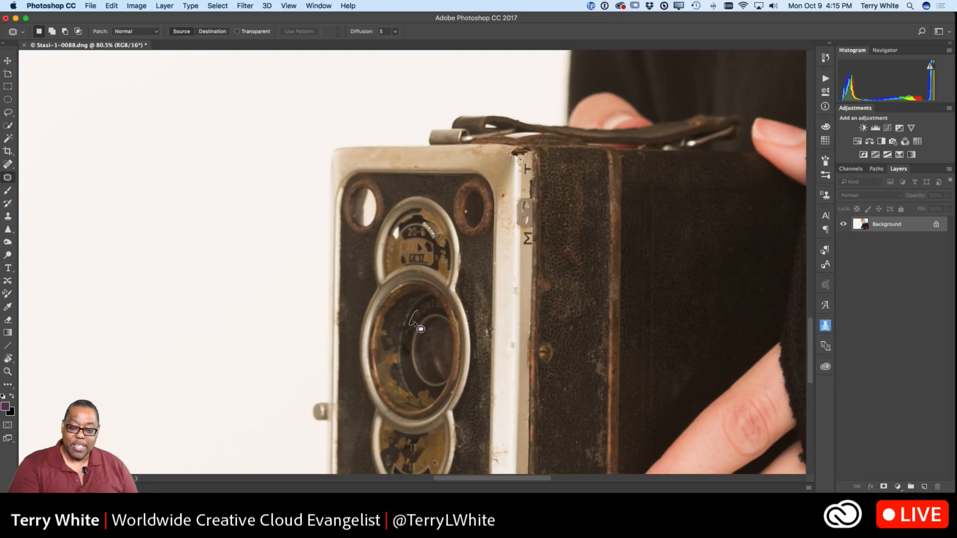
# Patch out the remaining brand lettering along the upper arc of the main lens ring.
pyautogui.moveTo(423, 315); pyautogui.dragTo(410, 329)
pyautogui.click(413, 349)
pyautogui.moveTo(410, 332); pyautogui.dragTo(411, 343)
pyautogui.click(421, 312)
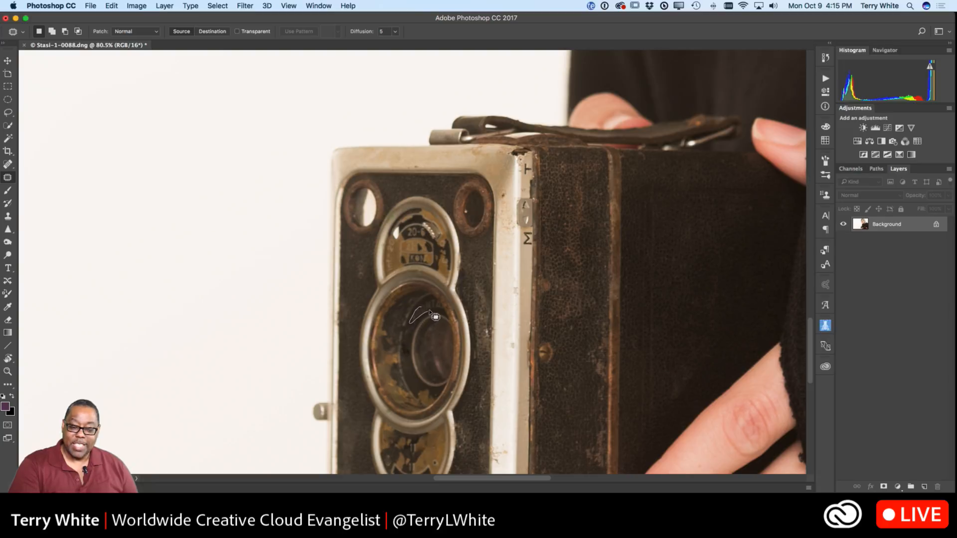
pyautogui.moveTo(435, 317)
pyautogui.mouseDown()
pyautogui.moveTo(438, 304)
pyautogui.moveTo(427, 305)
pyautogui.moveTo(412, 330)
pyautogui.moveTo(437, 308)
pyautogui.moveTo(413, 312)
pyautogui.mouseUp()
pyautogui.click(417, 327)
pyautogui.click(426, 311)
pyautogui.click(415, 320)
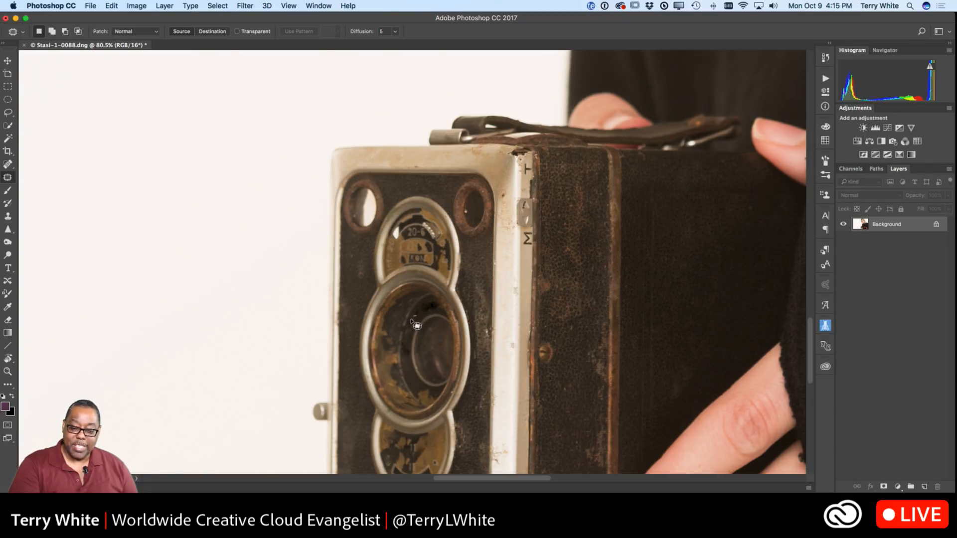
# Patch the small marking at the left edge of the camera's upper lens window with the adjacent surface.
pyautogui.moveTo(426, 353); pyautogui.dragTo(432, 397)
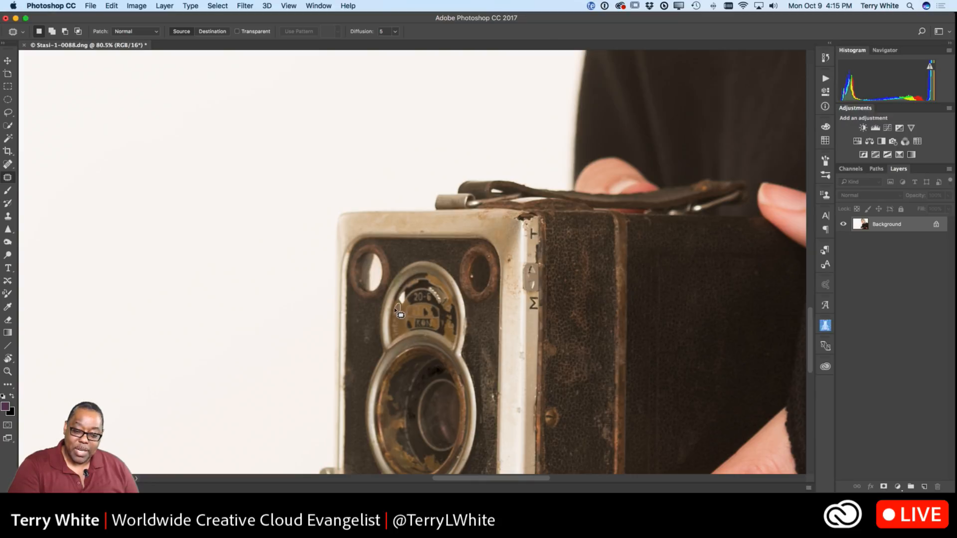
pyautogui.moveTo(394, 316); pyautogui.dragTo(397, 313)
pyautogui.moveTo(397, 313); pyautogui.dragTo(400, 324)
pyautogui.press('super+d')
pyautogui.press('super+d')
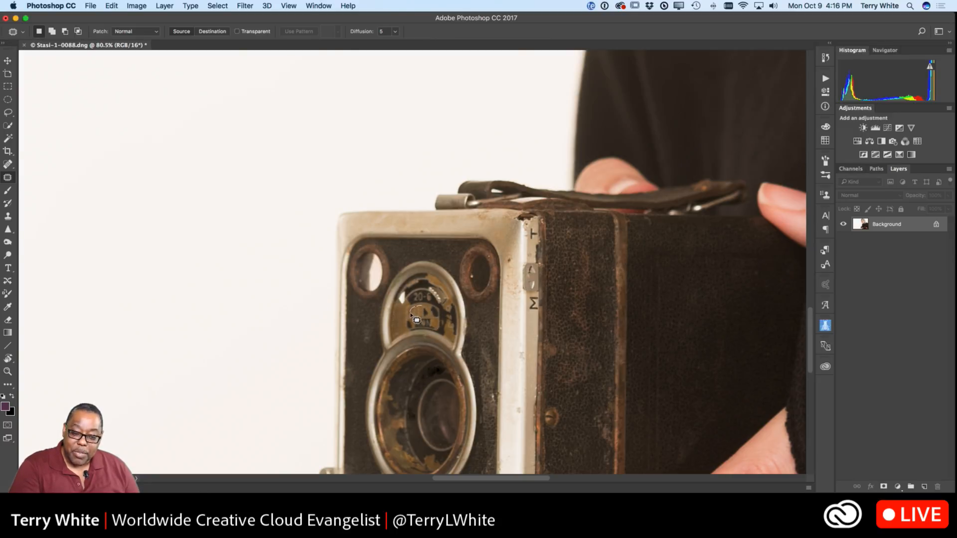
# Patch out the remaining small lettering in the middle and lower part of the camera's upper lens window.
pyautogui.moveTo(419, 309); pyautogui.dragTo(418, 310)
pyautogui.moveTo(417, 311); pyautogui.dragTo(399, 316)
pyautogui.press('super+d')
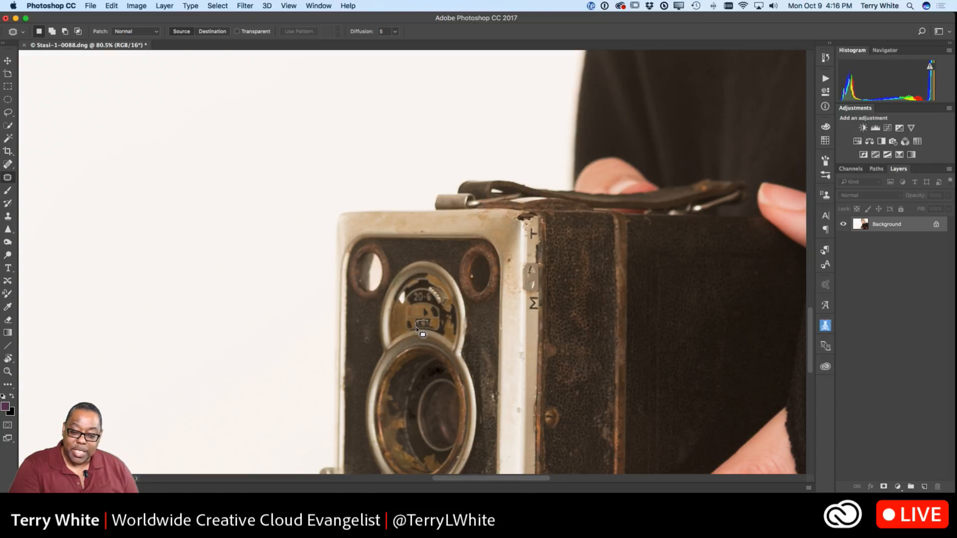
pyautogui.moveTo(422, 324); pyautogui.dragTo(414, 340)
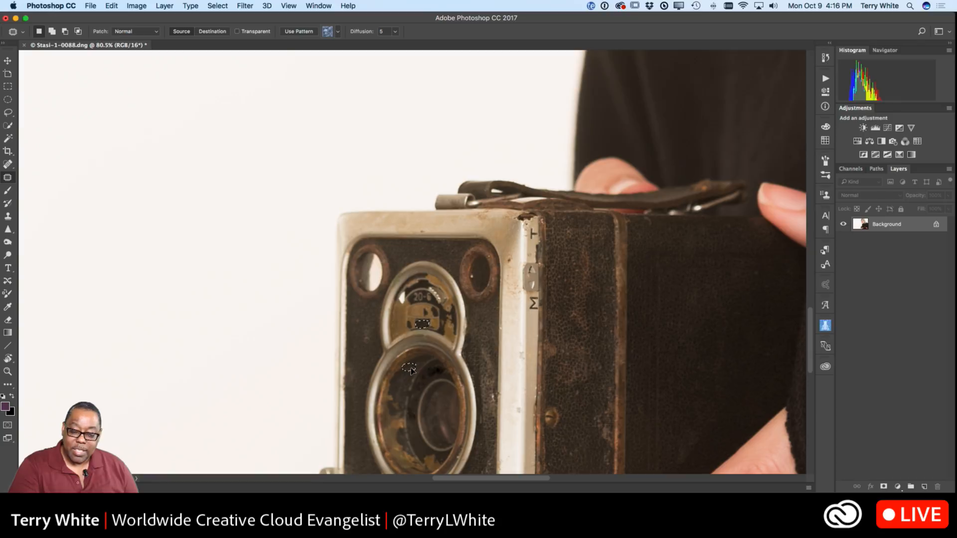
pyautogui.press('super+d')
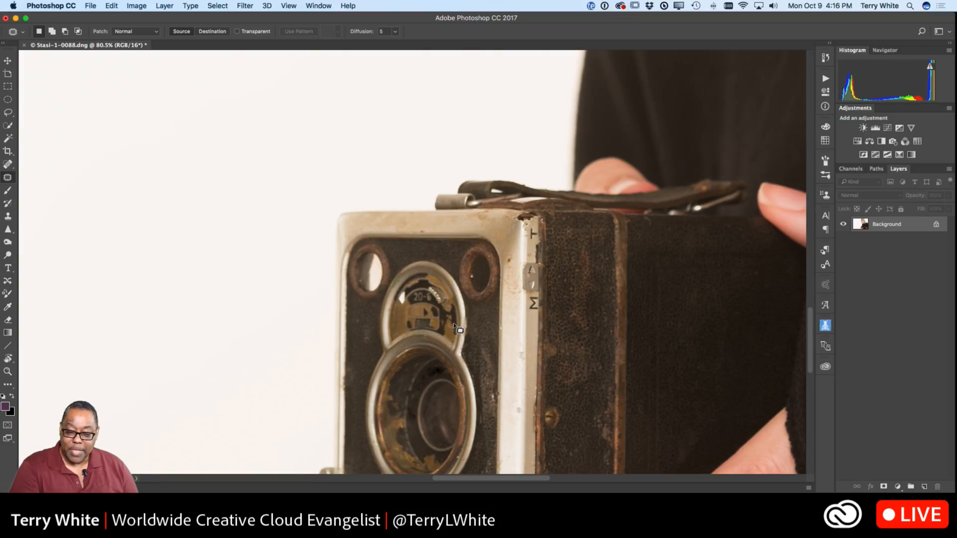
# Patch the markings along the right side of the camera's upper lens window using its opposite side.
pyautogui.moveTo(452, 306)
pyautogui.mouseDown()
pyautogui.moveTo(452, 325)
pyautogui.moveTo(415, 323)
pyautogui.mouseUp()
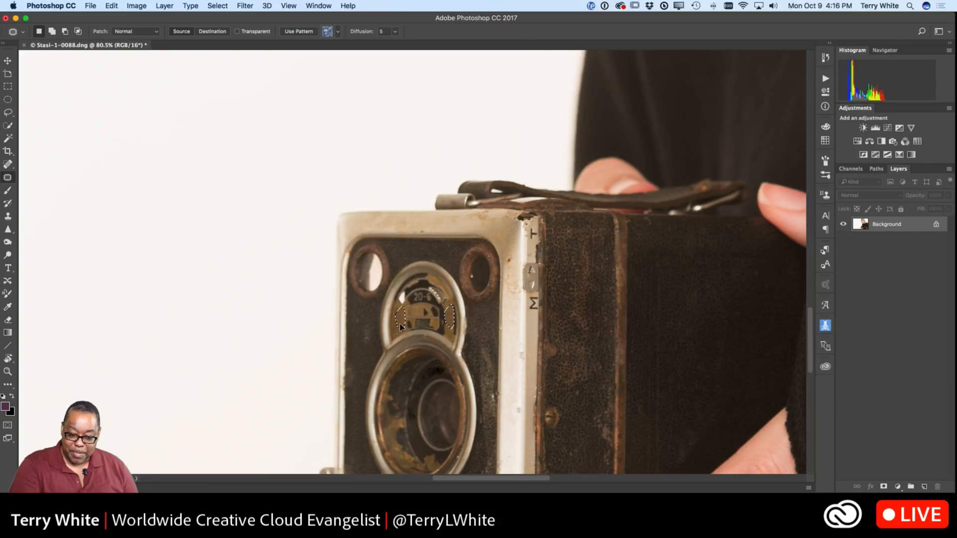
pyautogui.press('super+d')
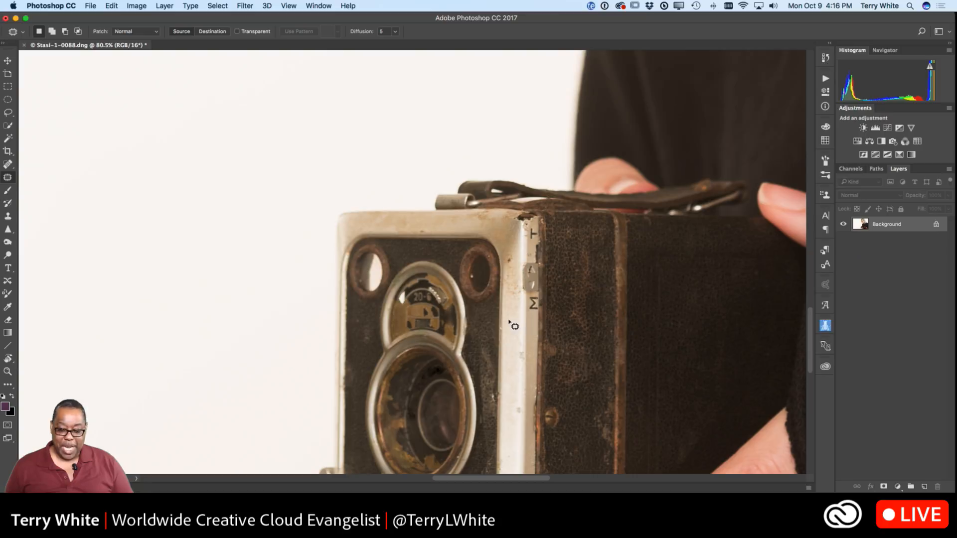
# Examine the Face-Aware options of the Liquify filter on the whole portrait, then close the filter.
pyautogui.press('super+0')
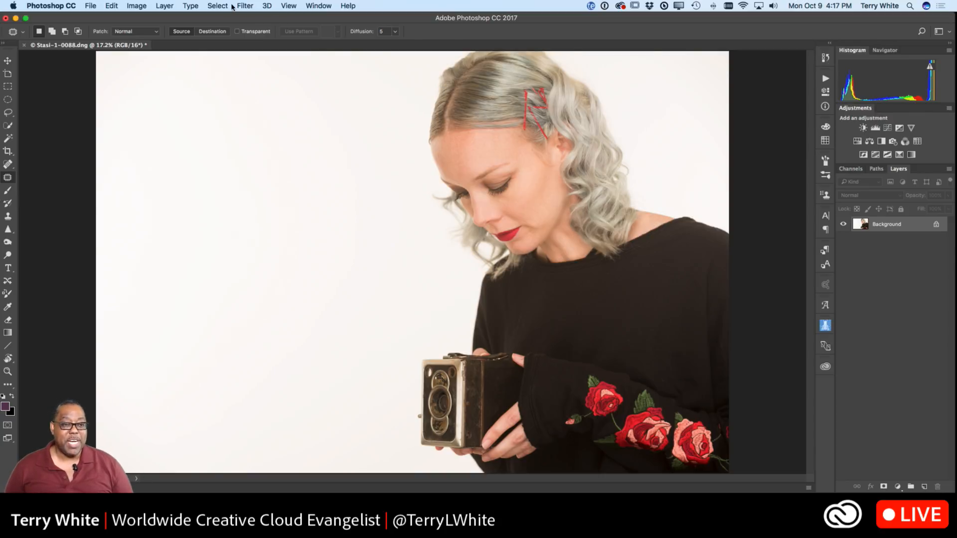
pyautogui.click(219, 6)
pyautogui.moveTo(245, 6)
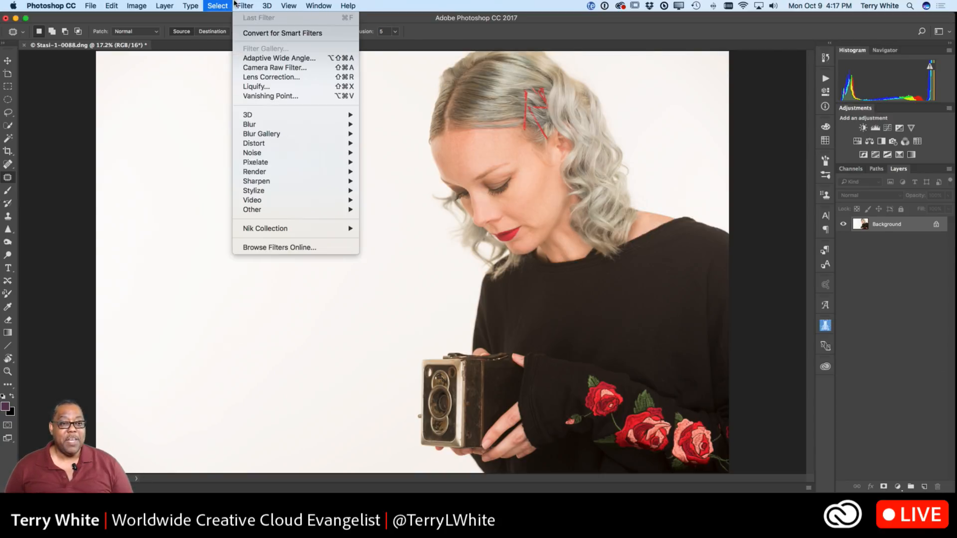
pyautogui.click(253, 87)
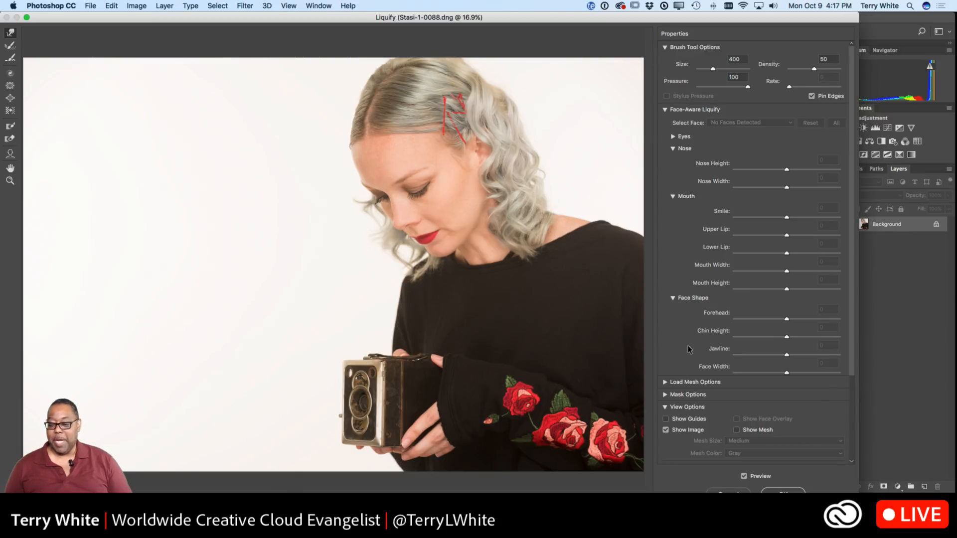
pyautogui.click(783, 491)
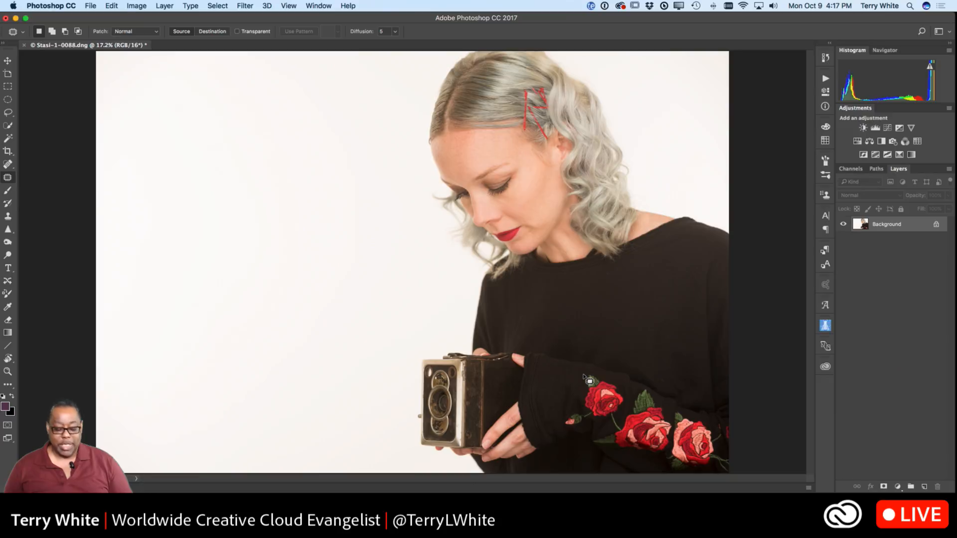
# Save and close the retouched portrait, then switch back to Lightroom.
pyautogui.press('super+s')
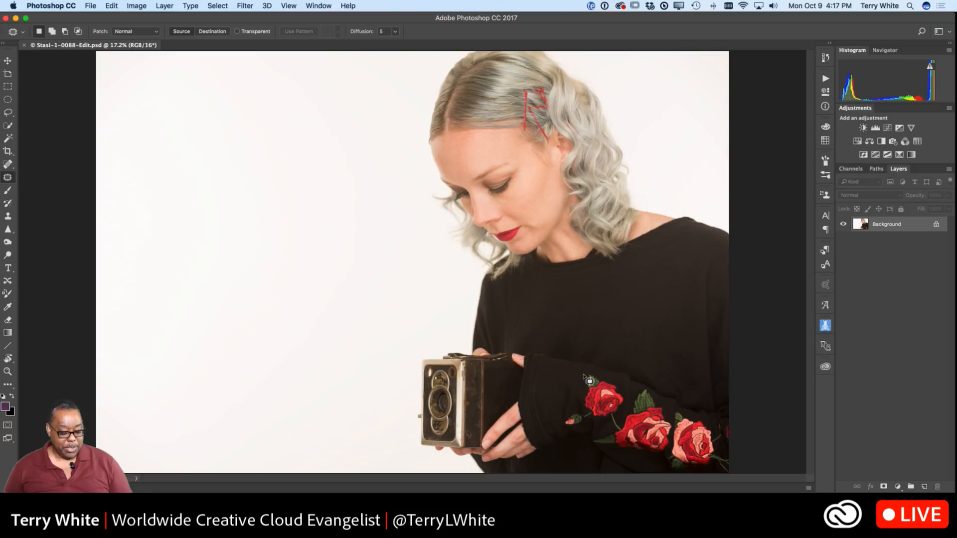
pyautogui.press('super+w')
pyautogui.press('super+Tab')
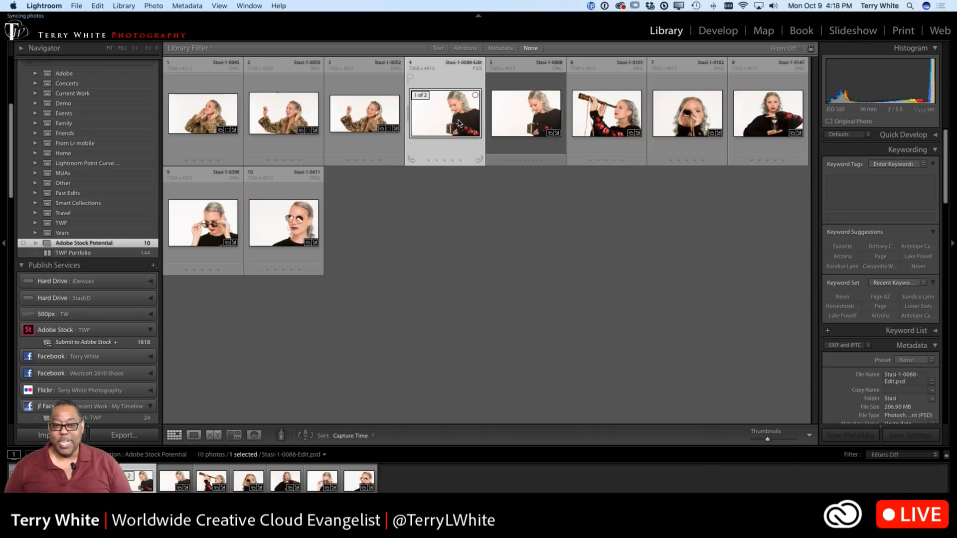
# Compare the original Stasi-1-0088 DNG with the retouched version at full screen and return to the photo grid.
pyautogui.click(502, 121)
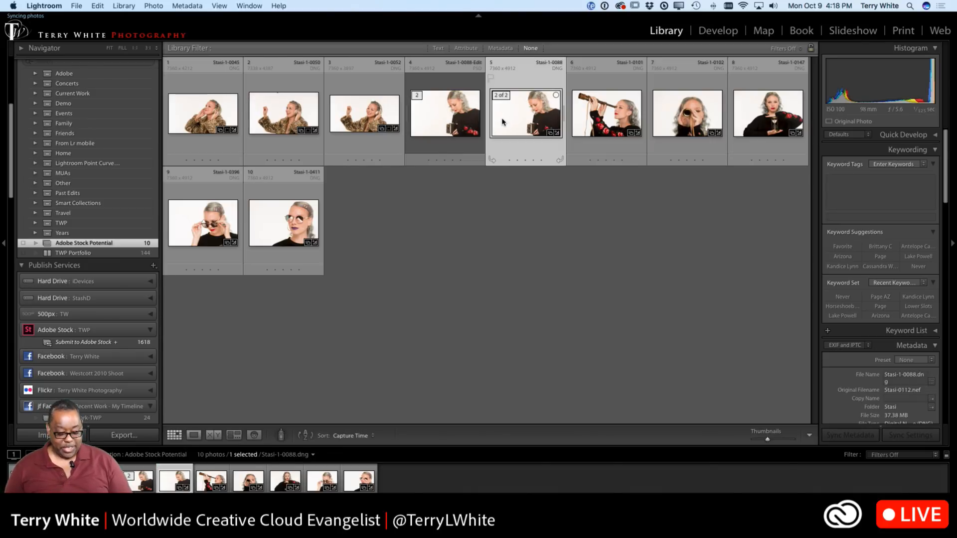
pyautogui.press('f')
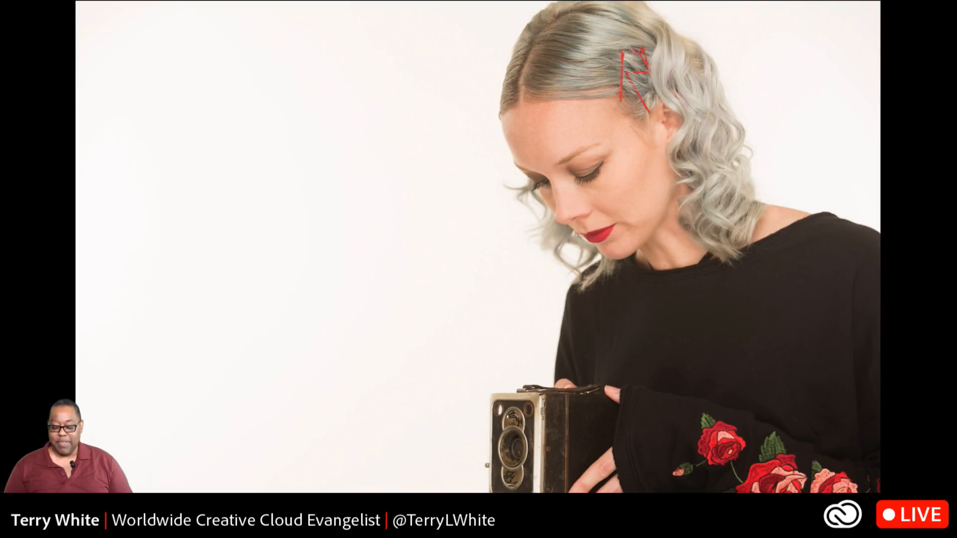
pyautogui.press('\\')
pyautogui.press('\\')
pyautogui.press('\\')
pyautogui.press('\\')
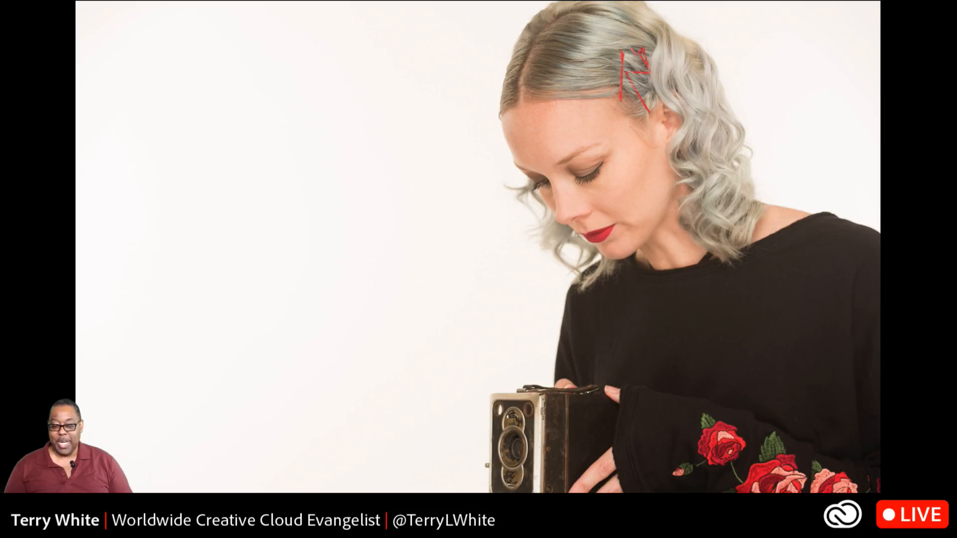
pyautogui.press('\\')
pyautogui.press('\\')
pyautogui.press('\\')
pyautogui.press('\\')
pyautogui.press('\\')
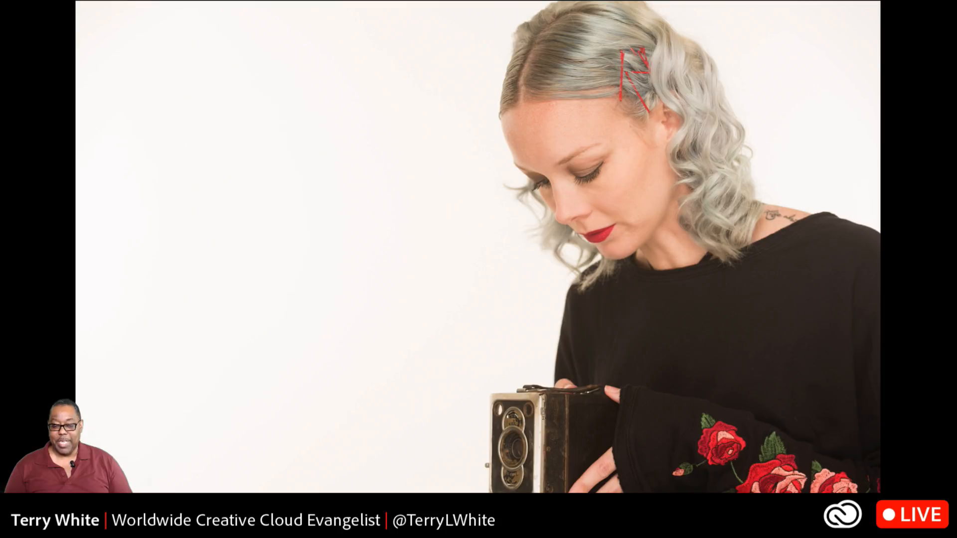
pyautogui.press('\\')
pyautogui.press('\\')
pyautogui.press('\\')
pyautogui.press('\\')
pyautogui.press('\\')
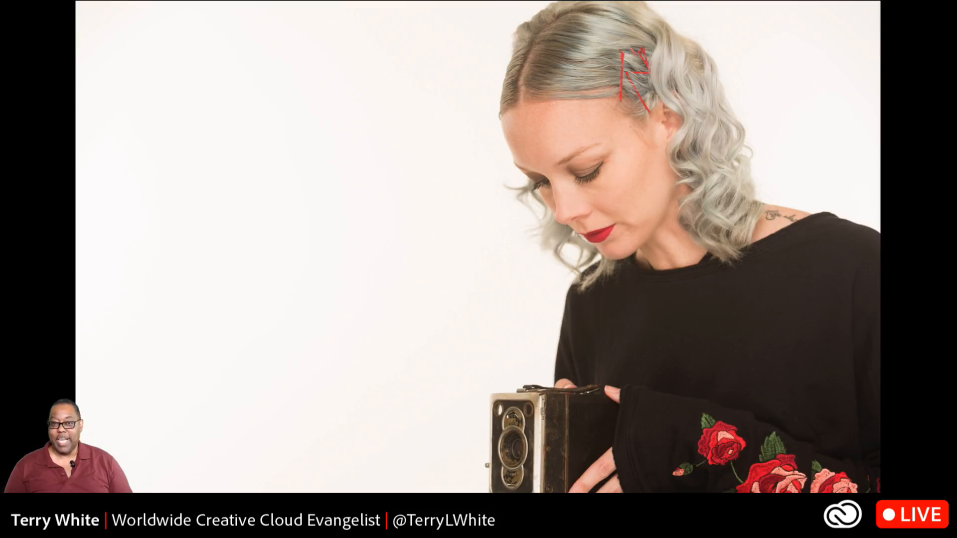
pyautogui.press('g')
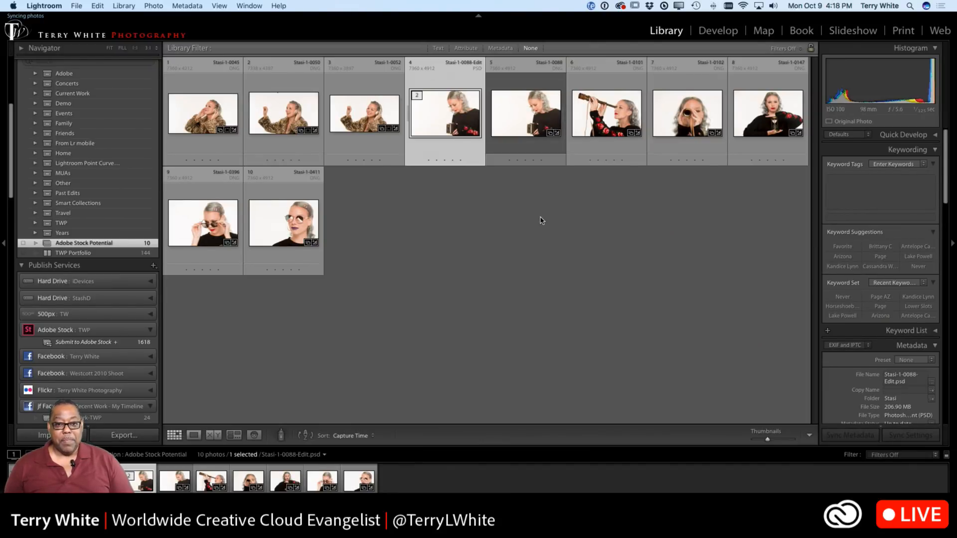
# Remove the original Stasi-1-0088 DNG from the Adobe Stock Potential collection and place Stasi-1-0101 ahead of the retouched portrait.
pyautogui.click(535, 146)
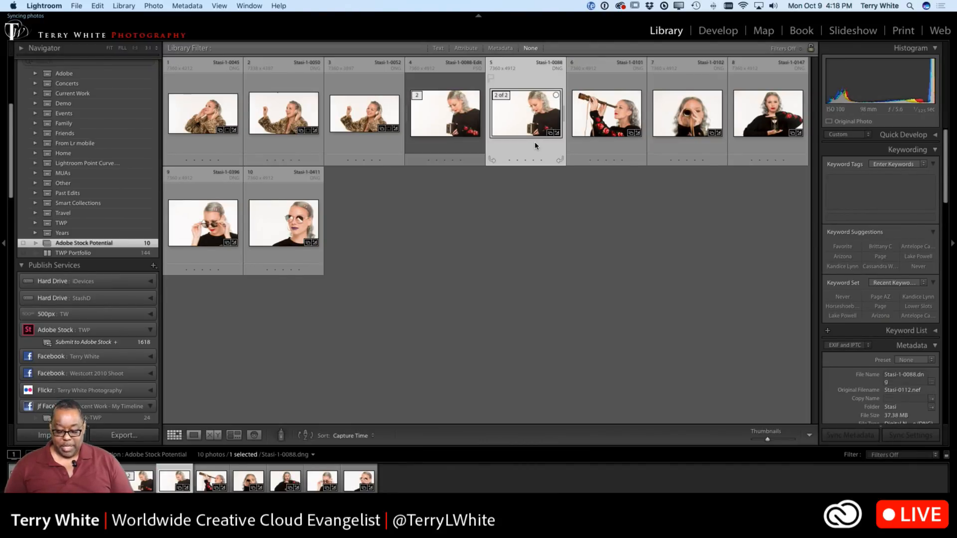
pyautogui.press('Delete')
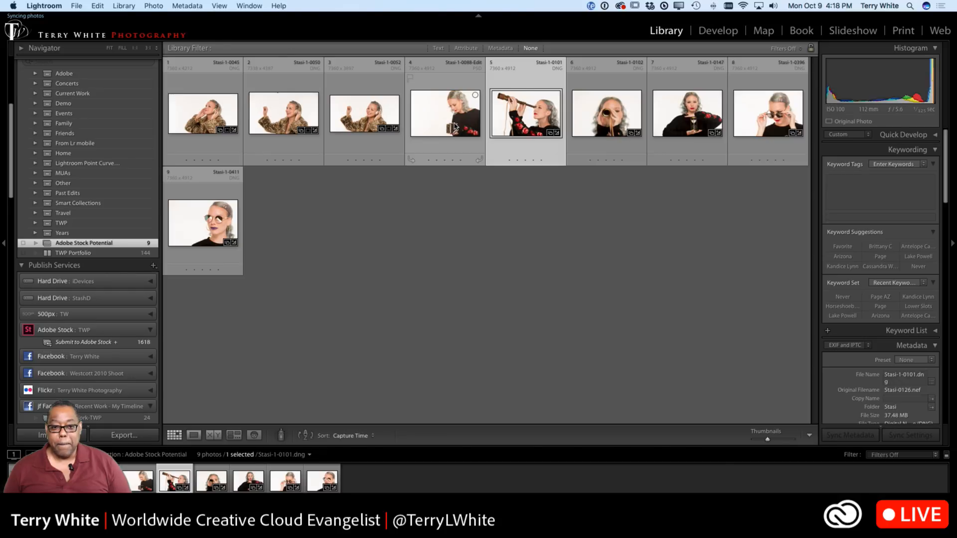
pyautogui.moveTo(454, 126); pyautogui.dragTo(523, 127)
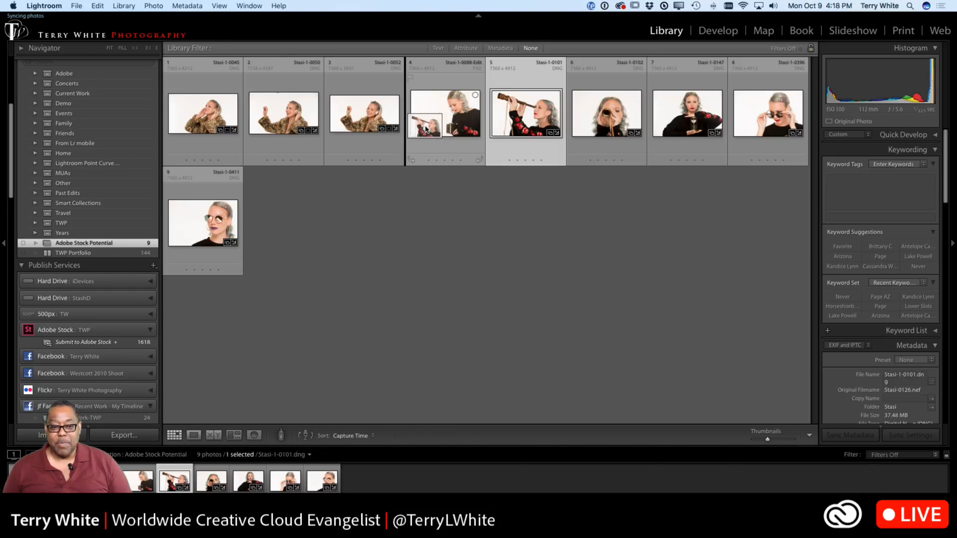
# Check the lens corrections of the spyglass photo Stasi-1-0102, set its blacks to -33 and apply the Sharpen - Faces preset.
pyautogui.click(611, 128)
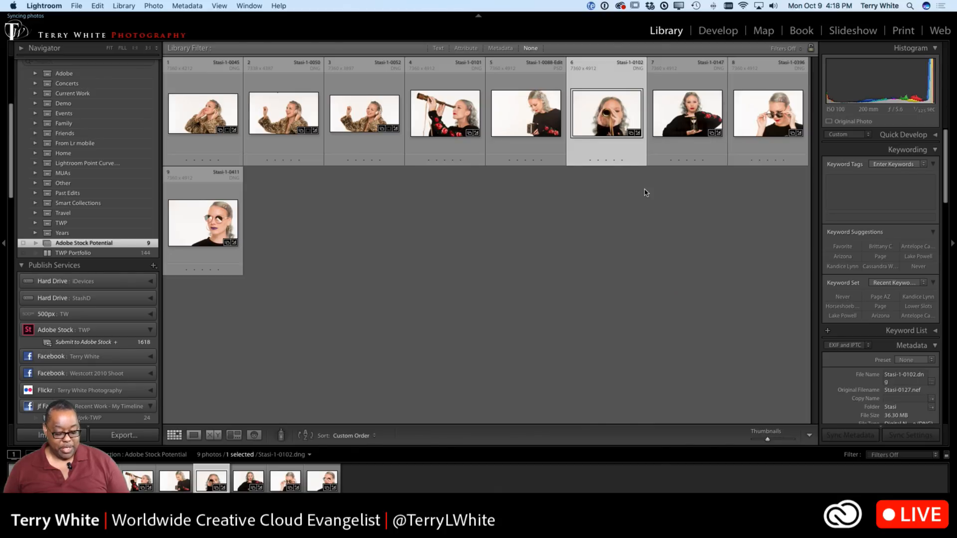
pyautogui.press('e')
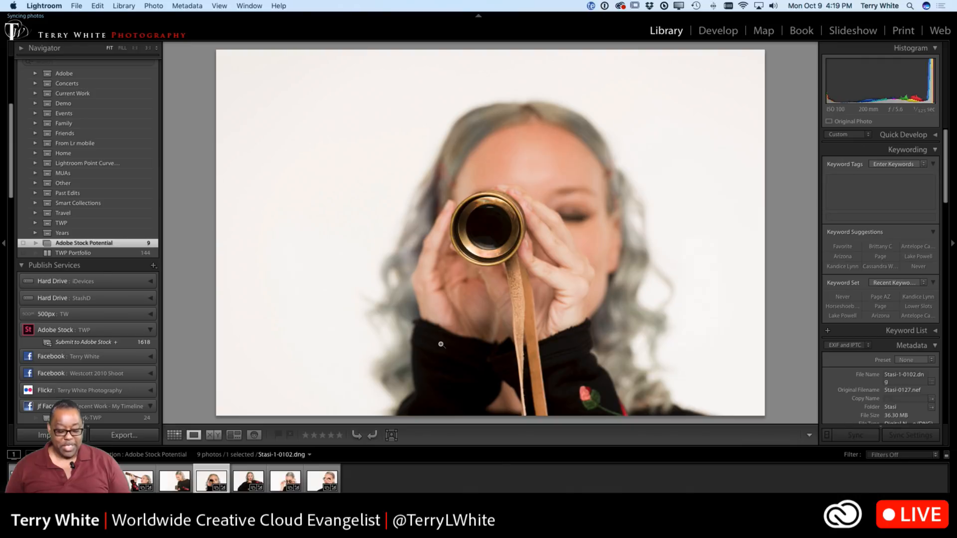
pyautogui.press('d')
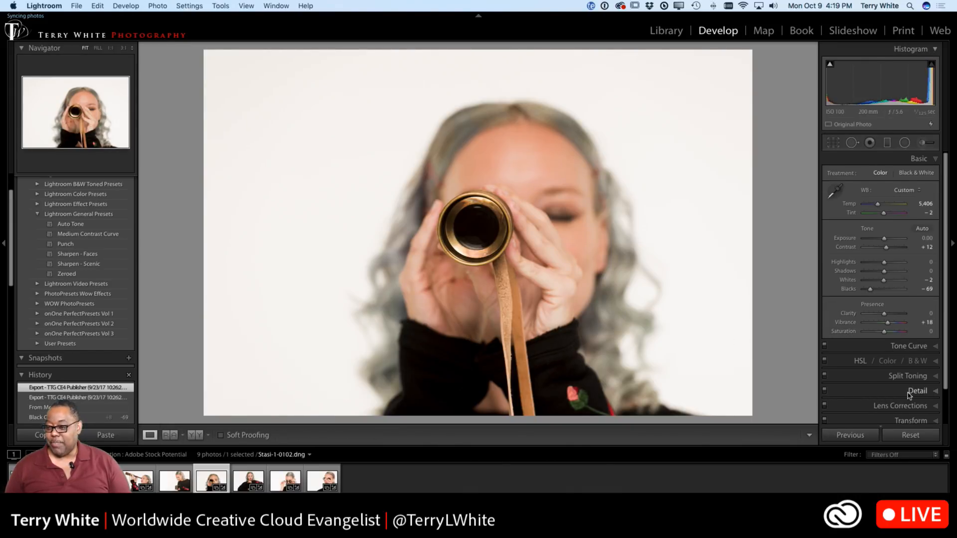
pyautogui.click(914, 408)
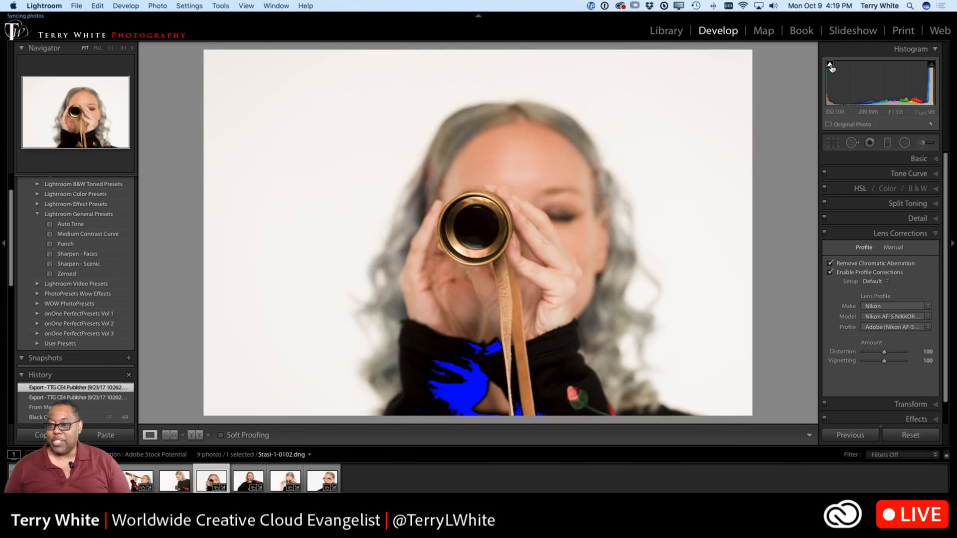
pyautogui.moveTo(828, 98); pyautogui.dragTo(840, 100)
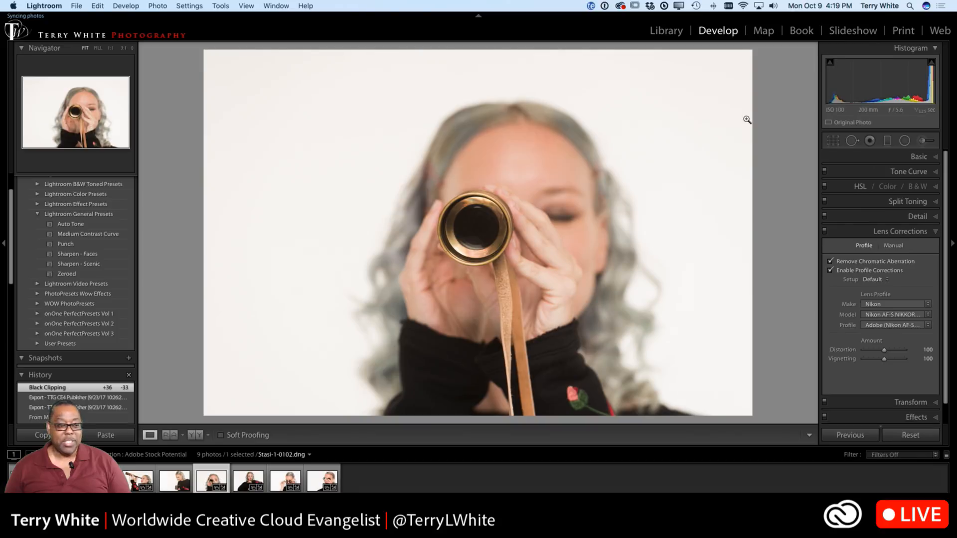
pyautogui.click(89, 254)
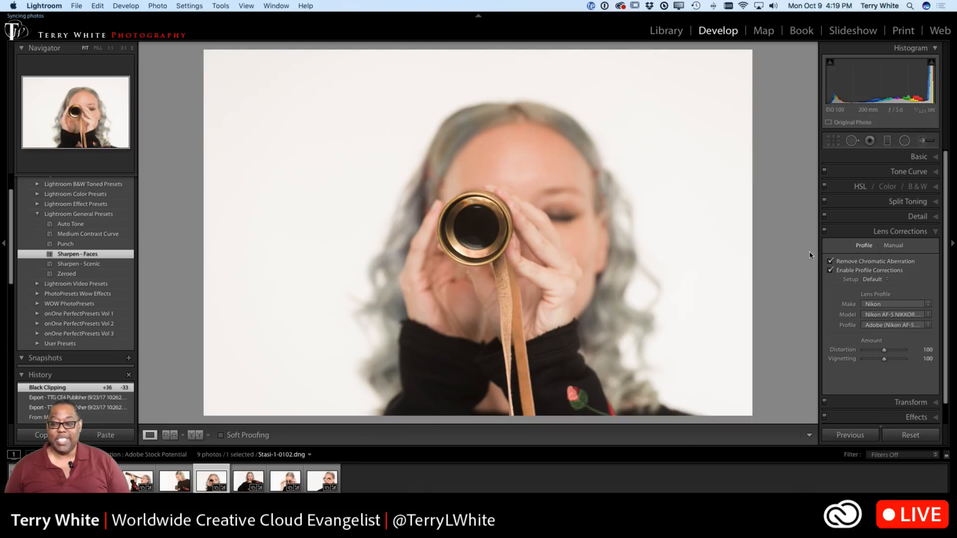
# Open the hourglass portrait Stasi-1-0147 for editing in the Develop module.
pyautogui.press('g')
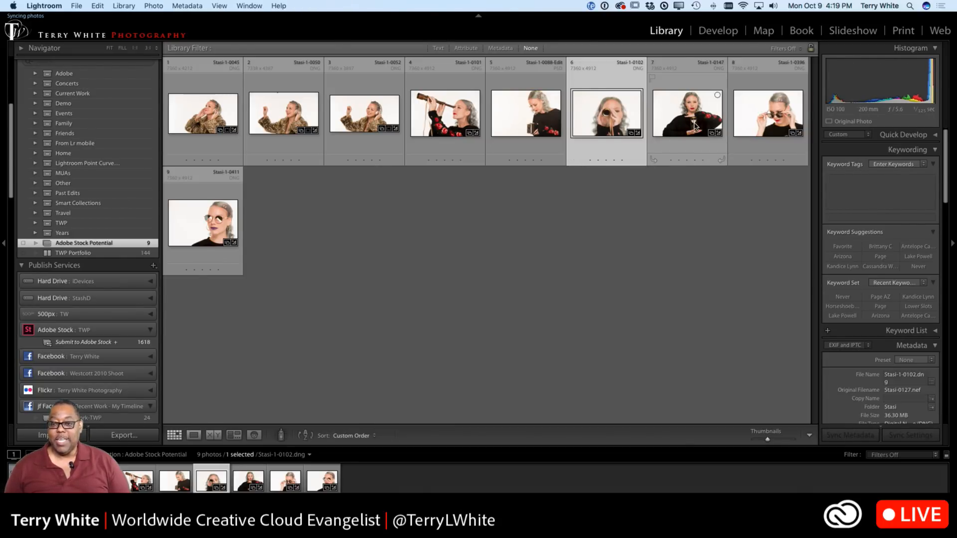
pyautogui.click(685, 150)
pyautogui.press('d')
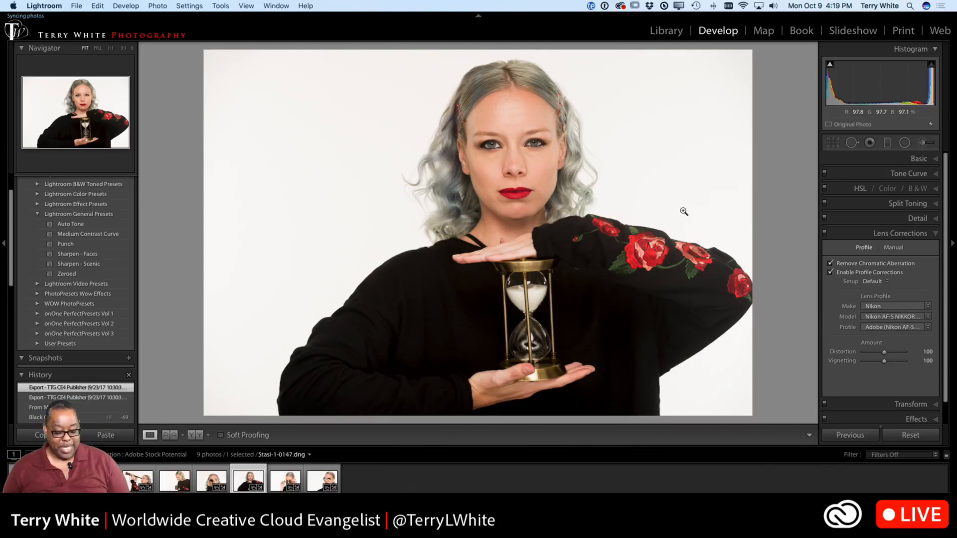
pyautogui.press('r')
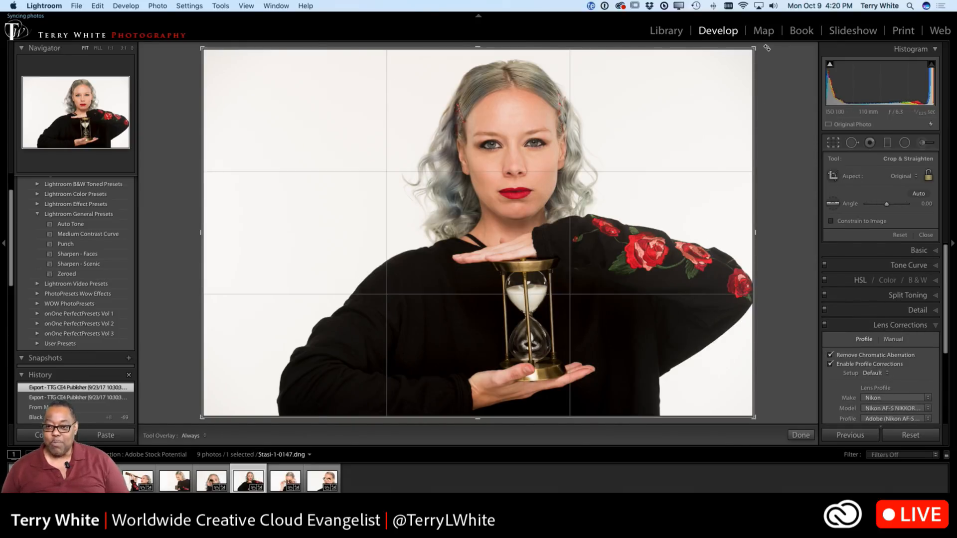
pyautogui.moveTo(767, 50); pyautogui.dragTo(776, 59)
pyautogui.press('Escape')
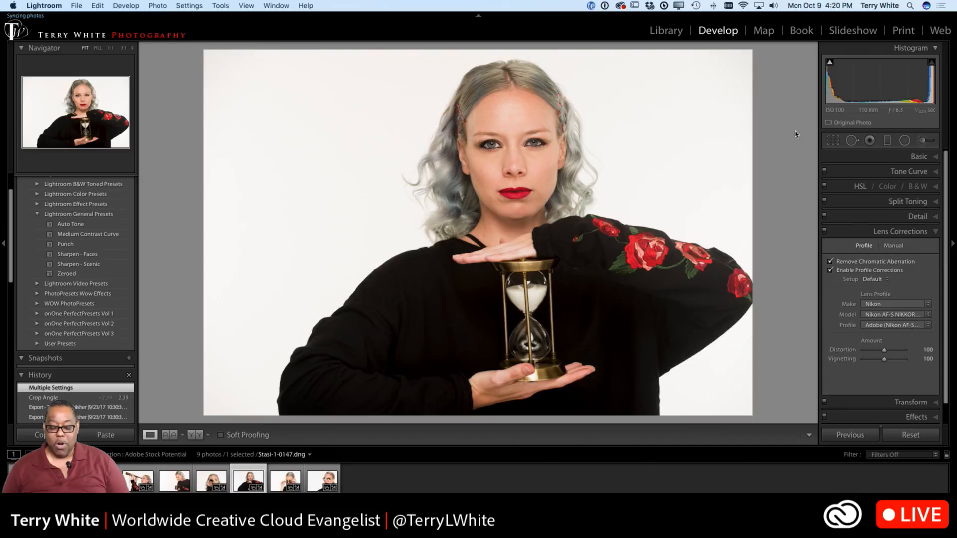
# Straighten the hourglass portrait by aligning it to the hourglass's vertical post, giving a crop angle of 3.52.
pyautogui.press('r')
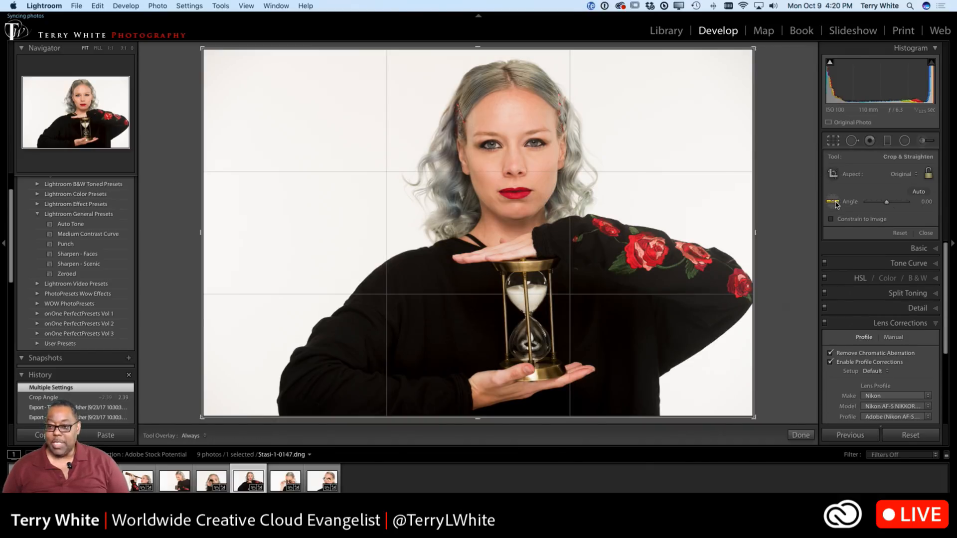
pyautogui.click(831, 208)
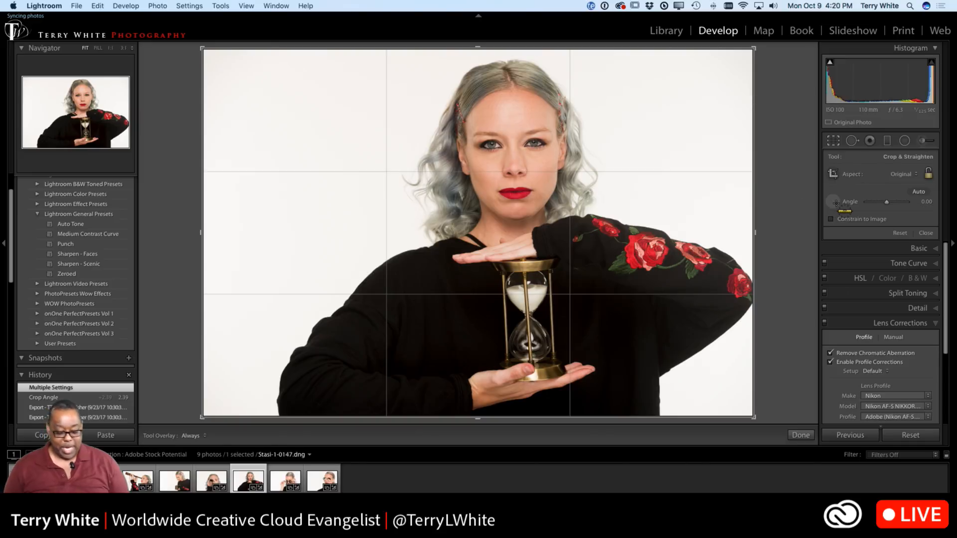
pyautogui.press('alt')
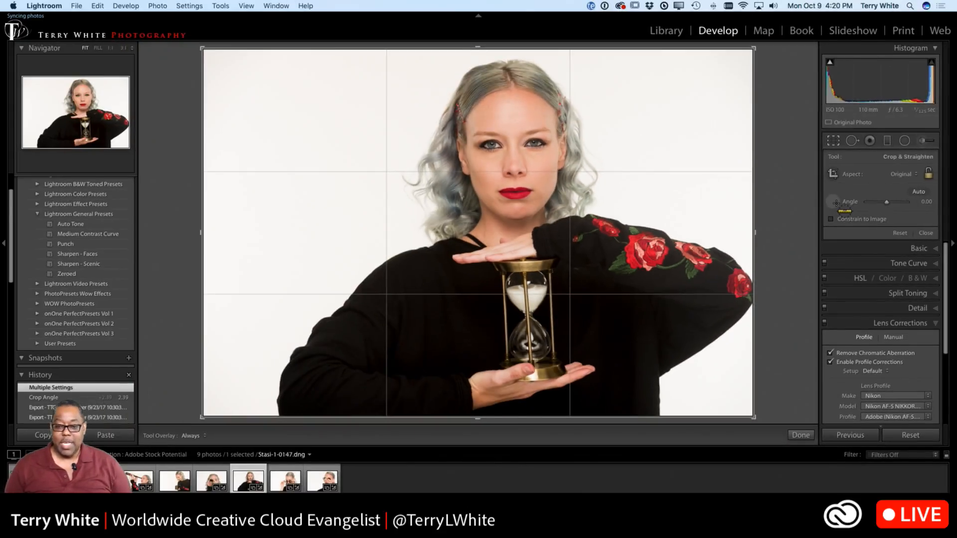
pyautogui.click(836, 203)
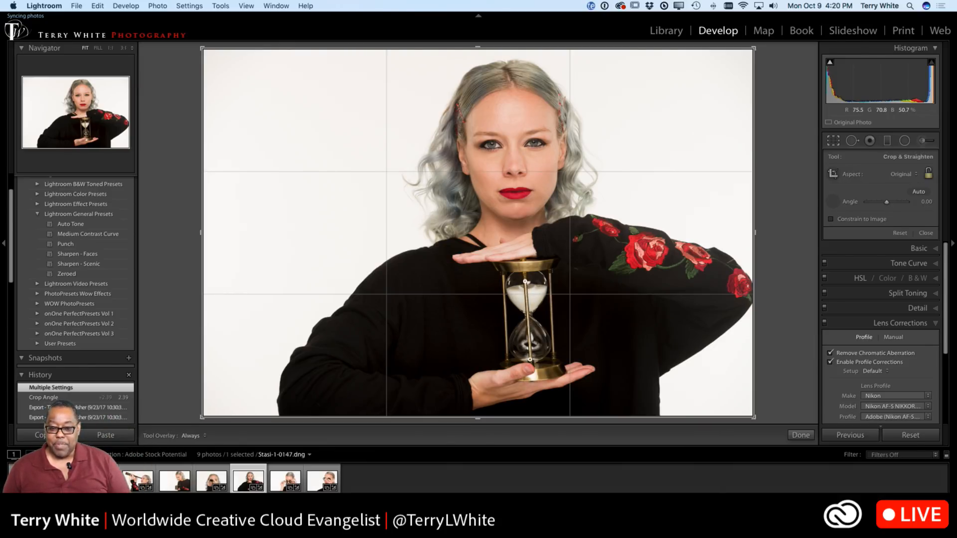
pyautogui.moveTo(526, 282); pyautogui.dragTo(529, 360)
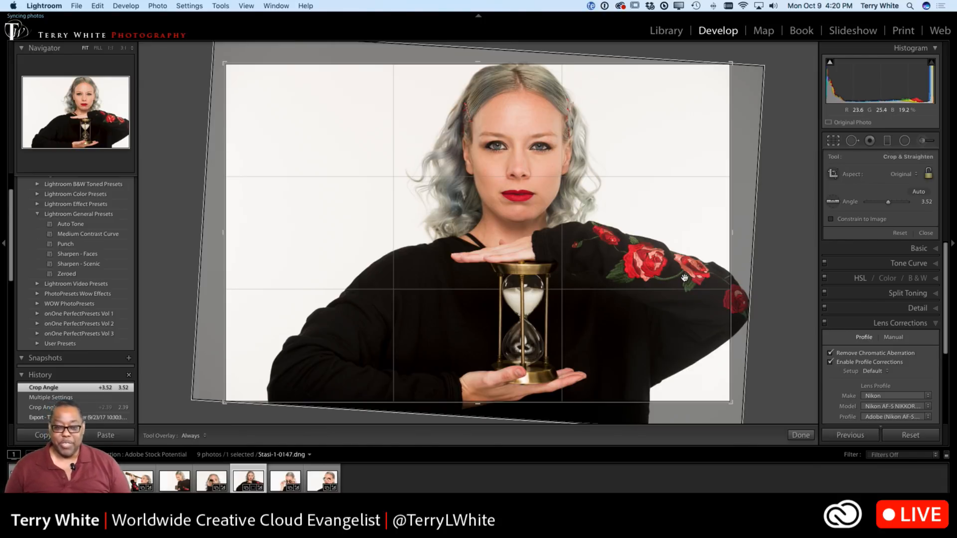
# Commit the crop of the hourglass portrait, switch to Photoshop with Stasi-1-0147 and open it in the Liquify filter.
pyautogui.press('Return')
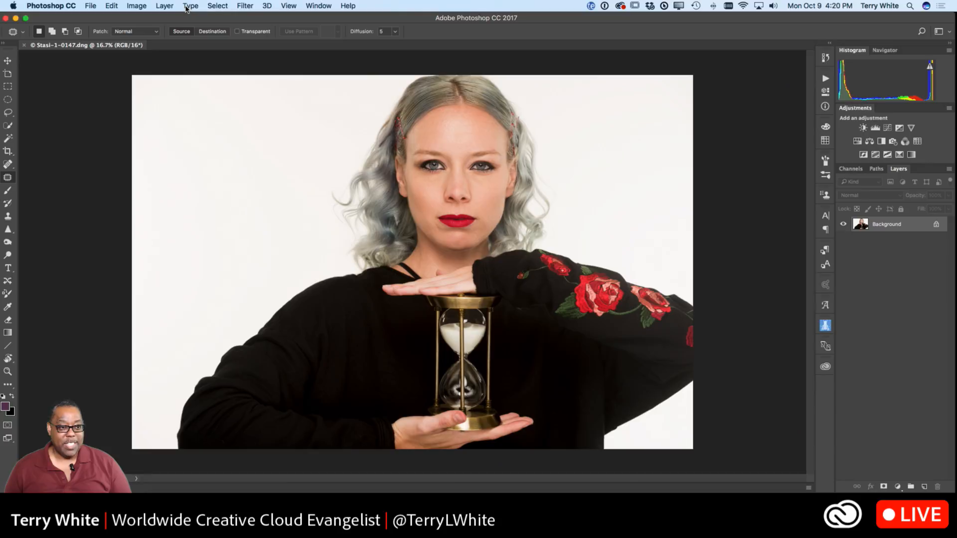
pyautogui.click(254, 6)
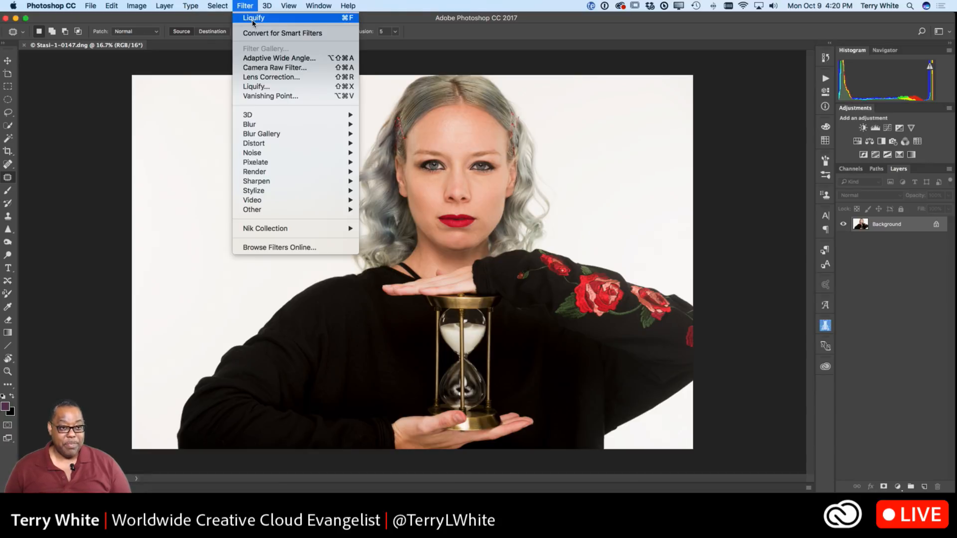
pyautogui.press('Escape')
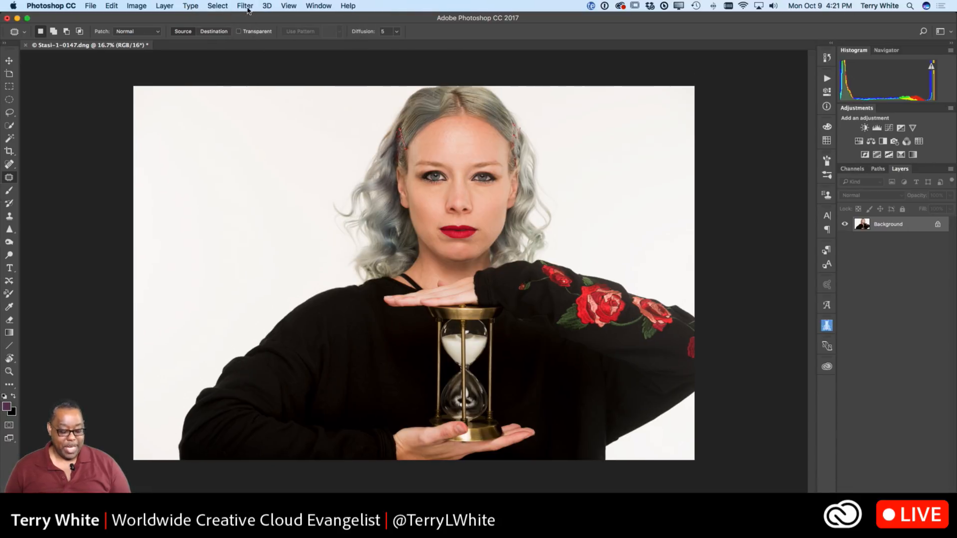
pyautogui.click(249, 6)
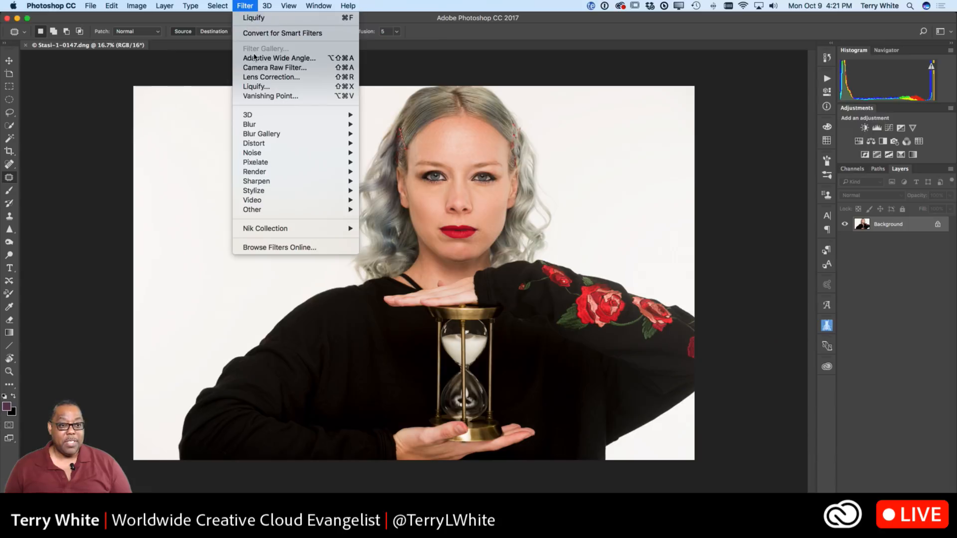
pyautogui.click(255, 86)
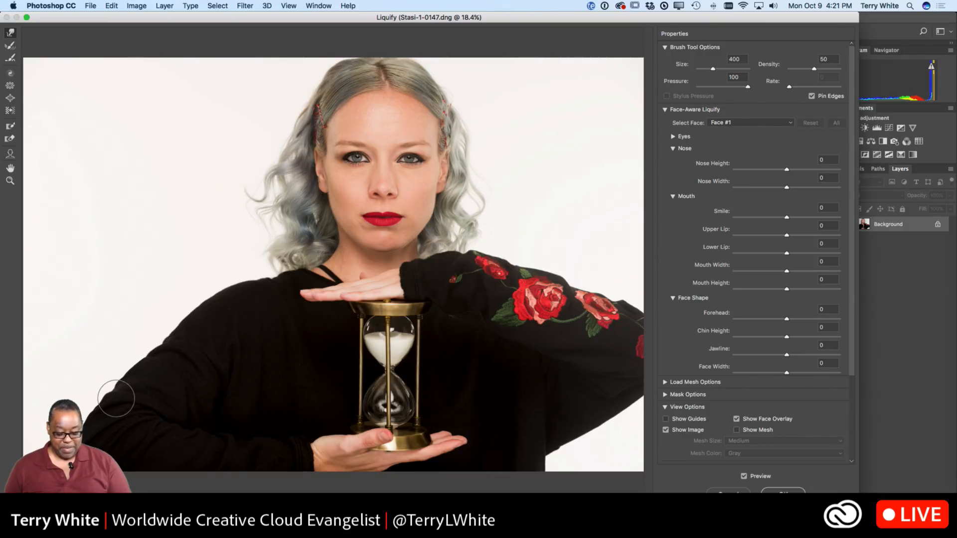
# Smooth the outline of the black sweater's sleeves in Liquify, using brush sizes between 200 and 700, and apply the filter.
pyautogui.press('[')
pyautogui.press('[')
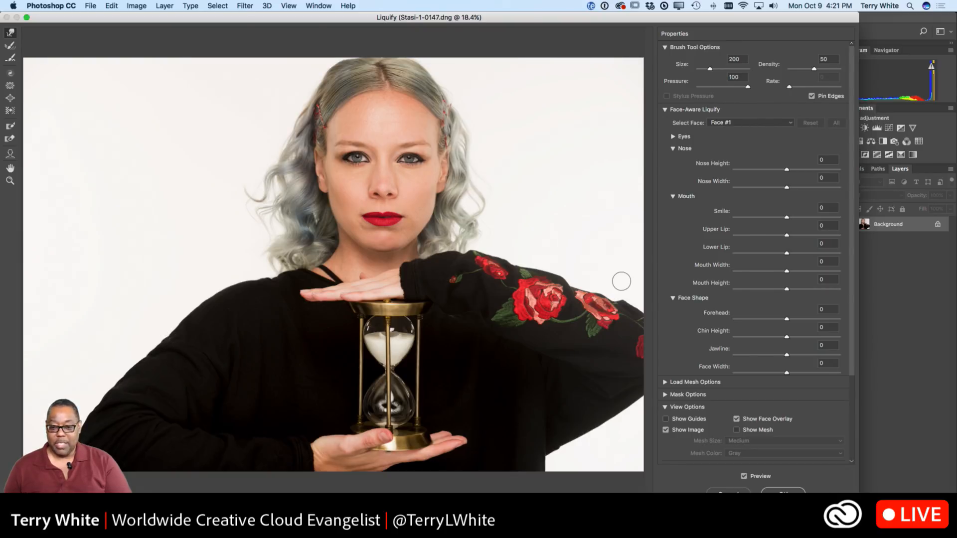
pyautogui.press(']')
pyautogui.press(']')
pyautogui.press(']')
pyautogui.press(']')
pyautogui.press(']')
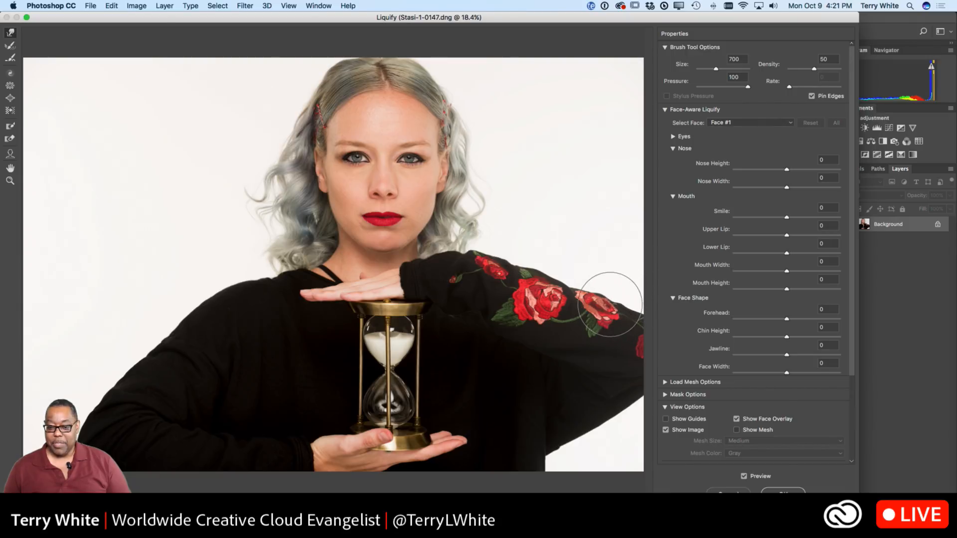
pyautogui.press('[')
pyautogui.press('[')
pyautogui.press('[')
pyautogui.press('[')
pyautogui.press('[')
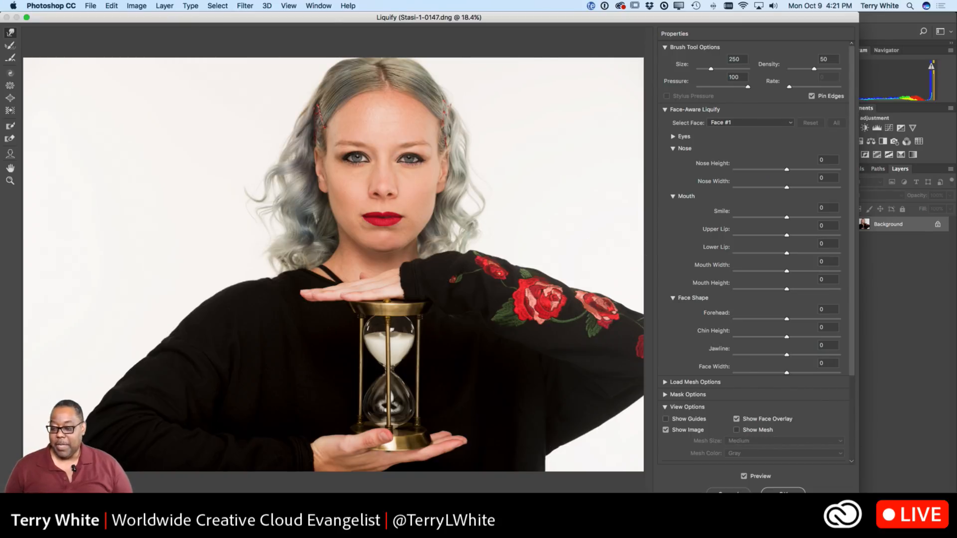
pyautogui.click(784, 491)
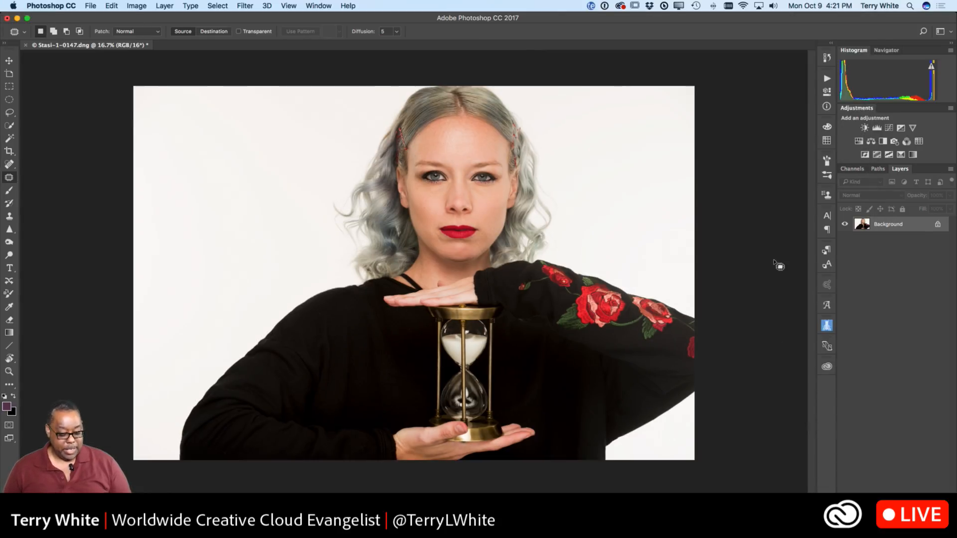
# Save and close the retouched hourglass portrait, and switch back to Lightroom.
pyautogui.press('super+s')
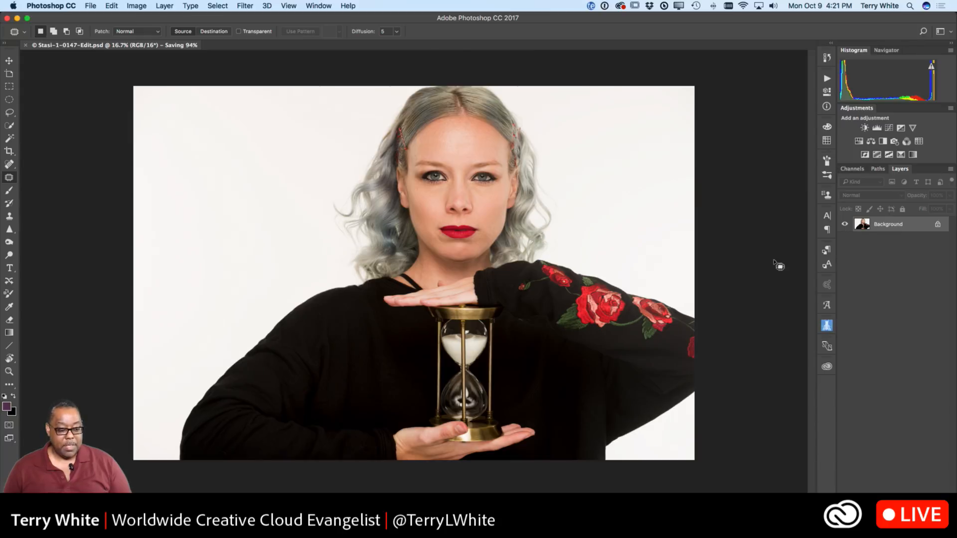
pyautogui.press('super+w')
pyautogui.press('super+Tab')
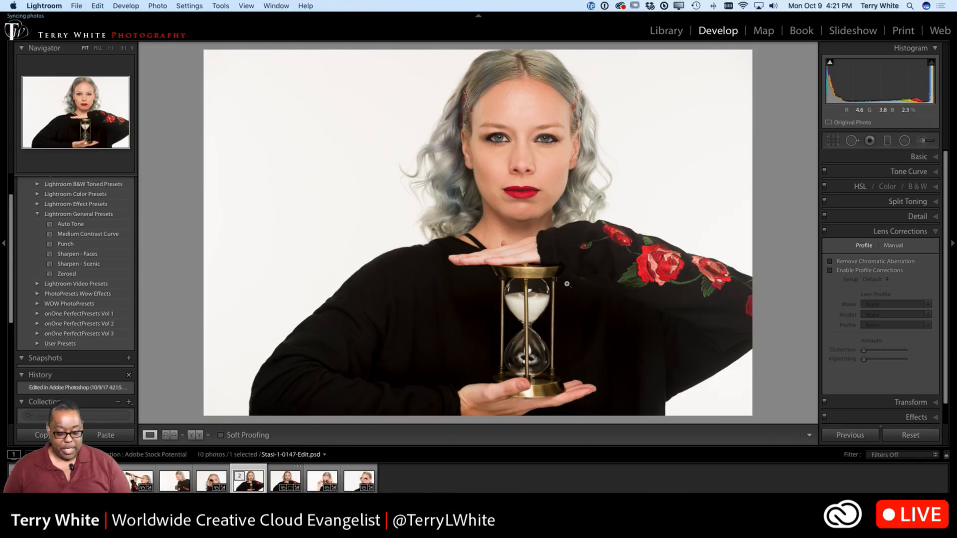
# Remove the original Stasi-1-0147 DNG from the Adobe Stock Potential collection, keeping the retouched PSD.
pyautogui.press('g')
pyautogui.click(780, 118)
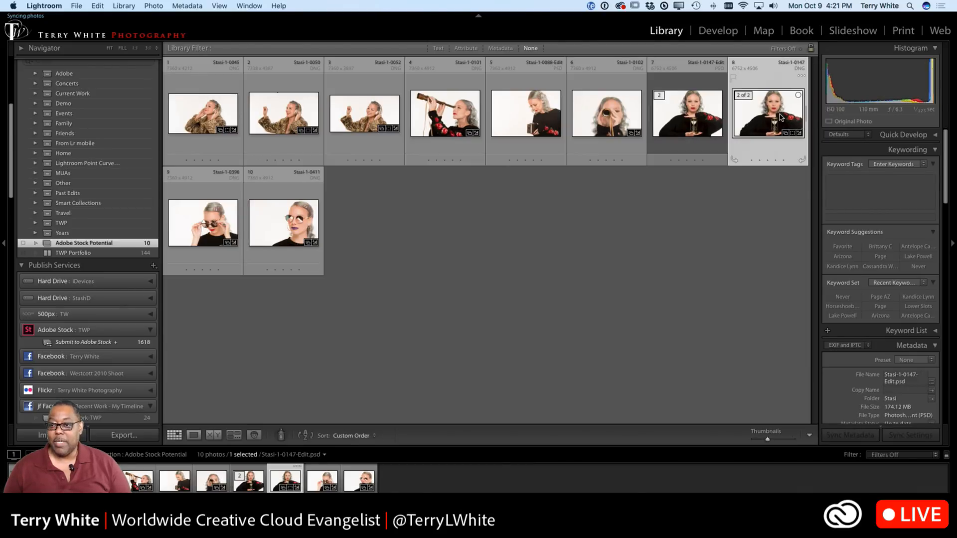
pyautogui.press('Delete')
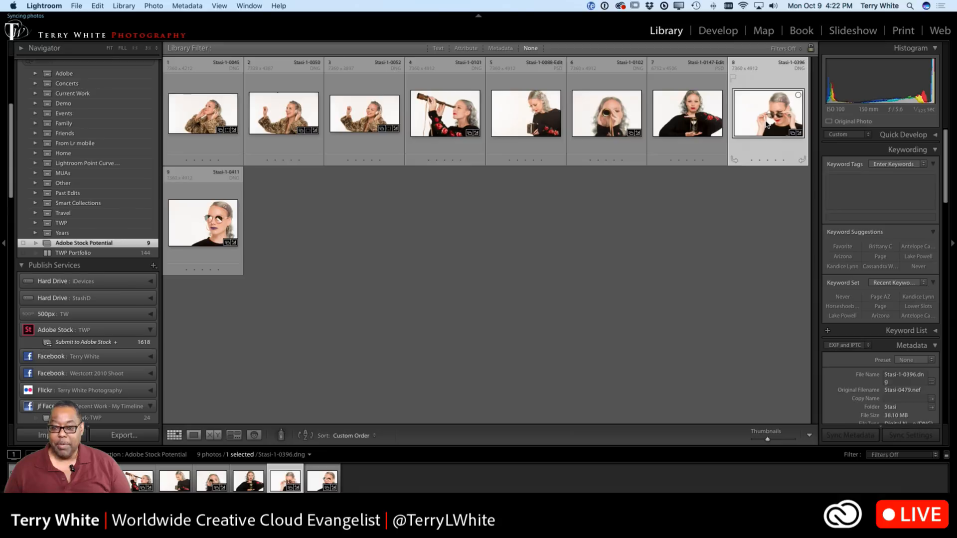
# Examine the sunglasses in Stasi-1-0396 and Stasi-1-0411 up close for branding on the lenses.
pyautogui.press('d')
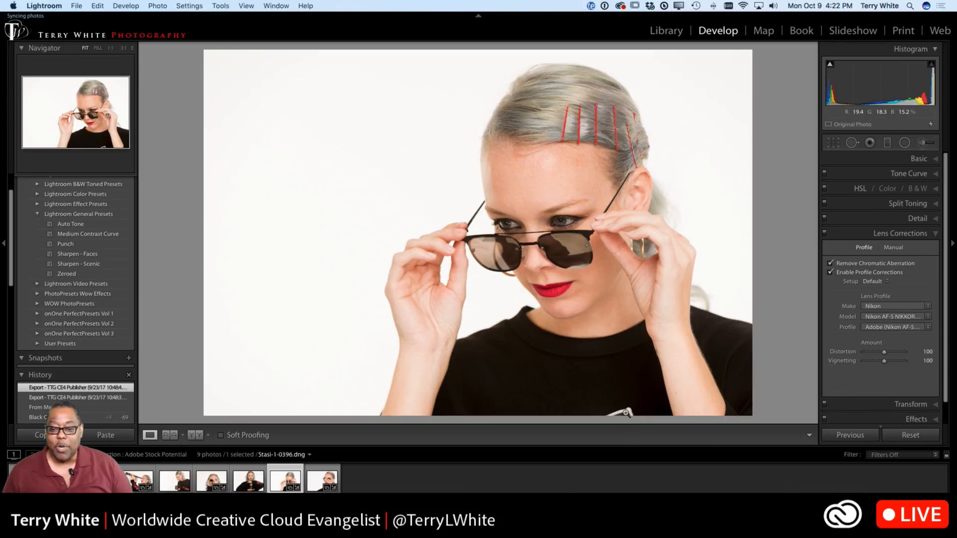
pyautogui.click(553, 257)
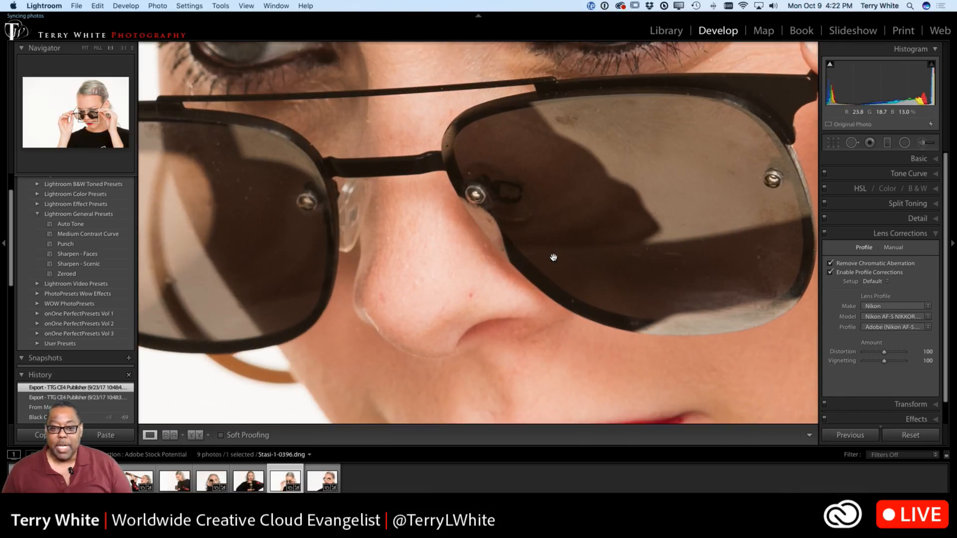
pyautogui.moveTo(483, 250); pyautogui.dragTo(466, 263)
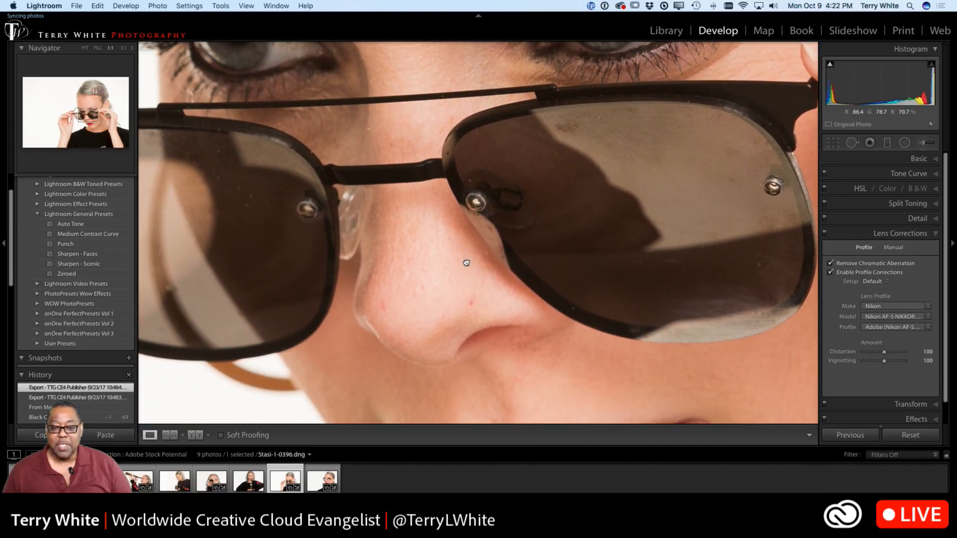
pyautogui.click(466, 262)
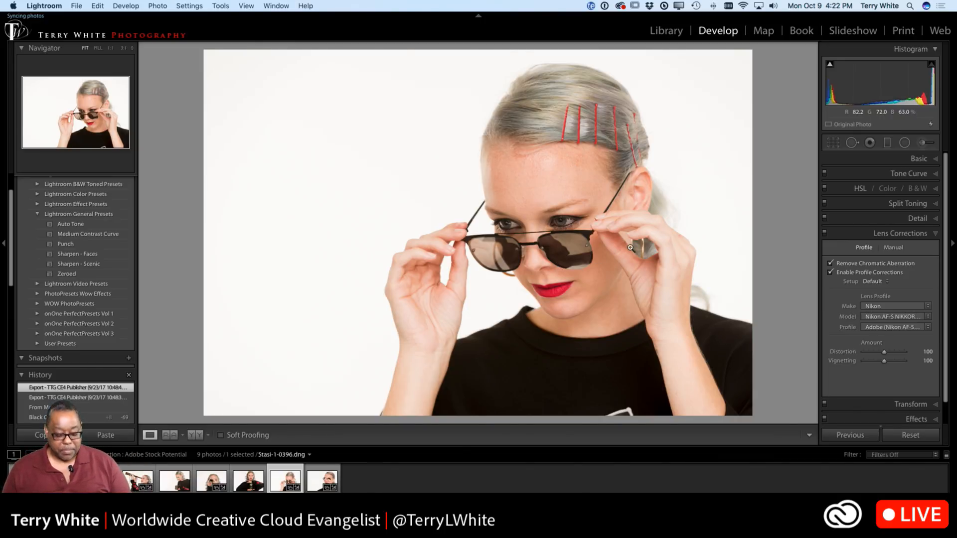
pyautogui.press('g')
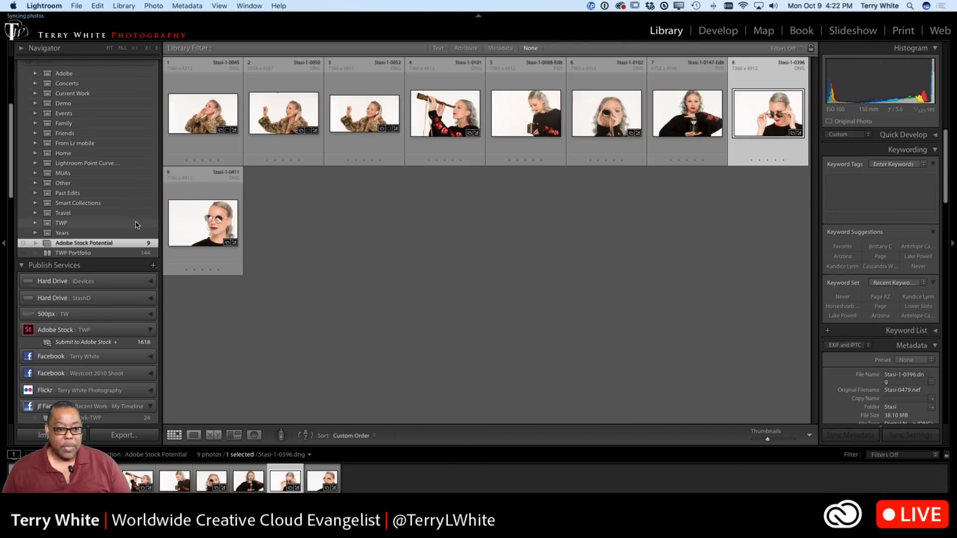
pyautogui.click(190, 222)
pyautogui.press('d')
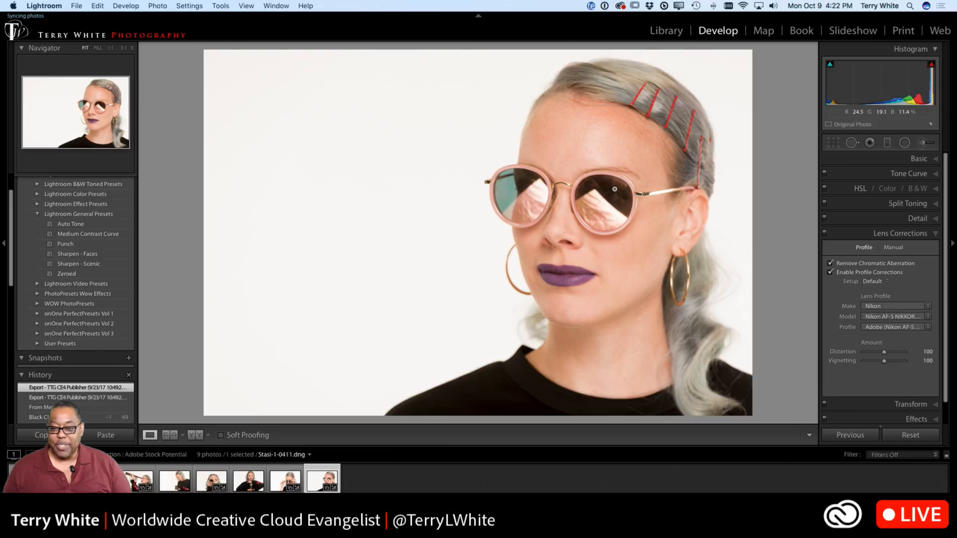
pyautogui.click(620, 182)
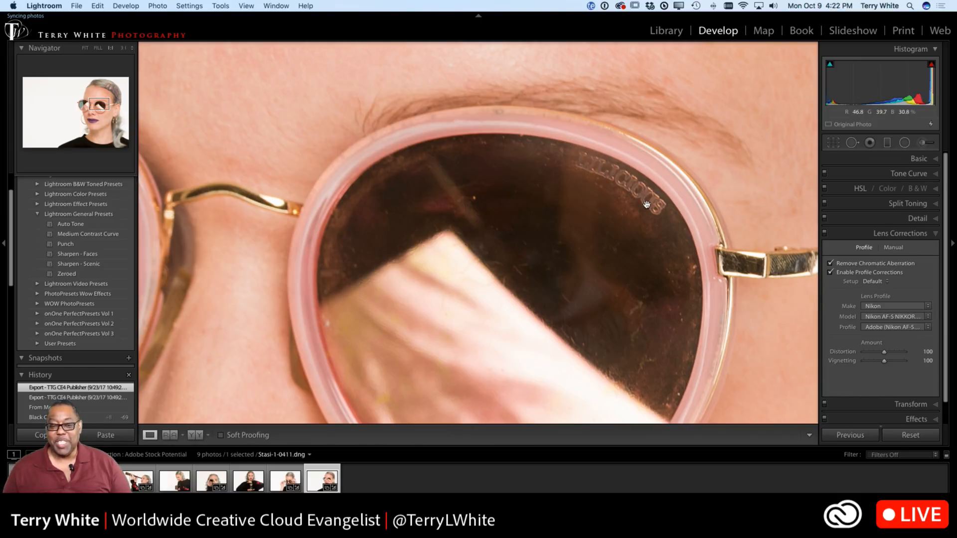
pyautogui.click(631, 221)
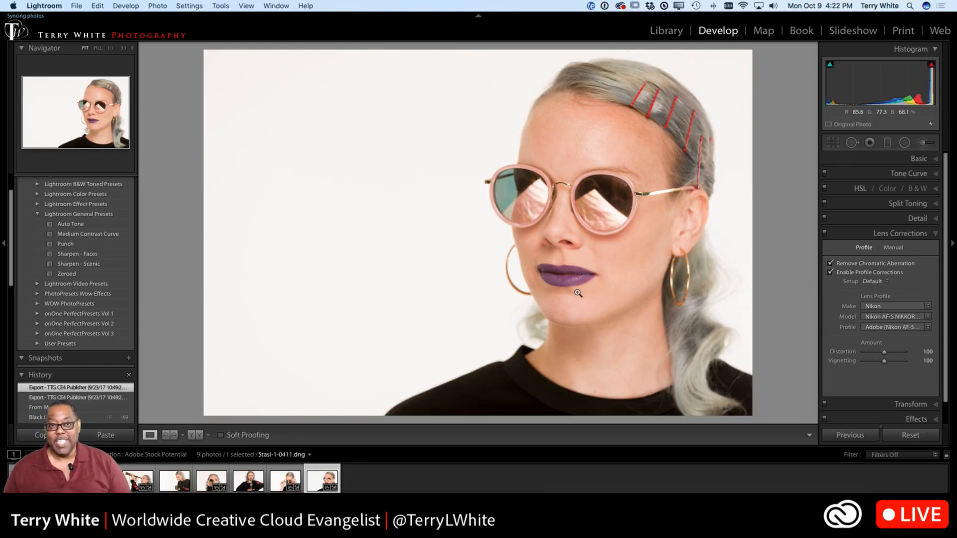
pyautogui.press('g')
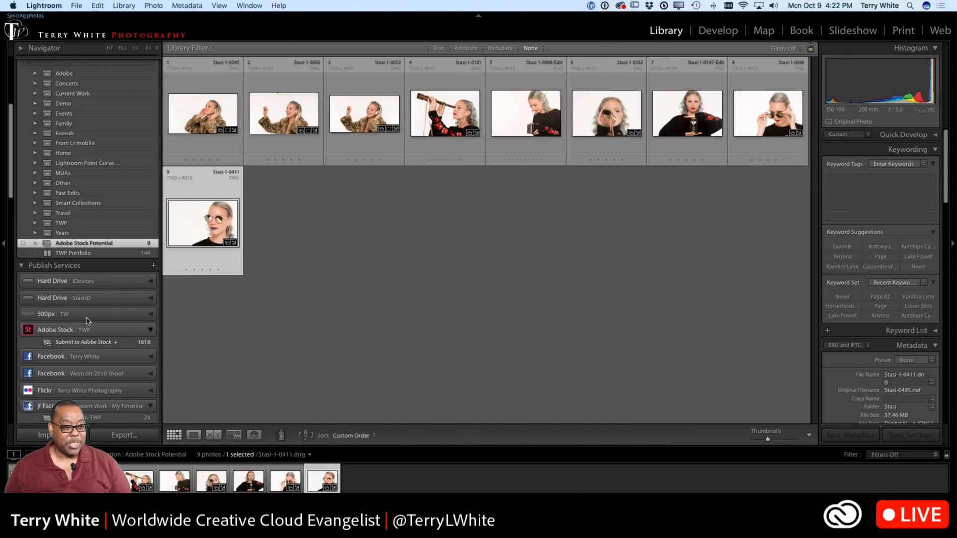
# Apply the Sharpen - Faces preset to Stasi-1-0411 and set its blacks to -57 and whites to -10.
pyautogui.press('d')
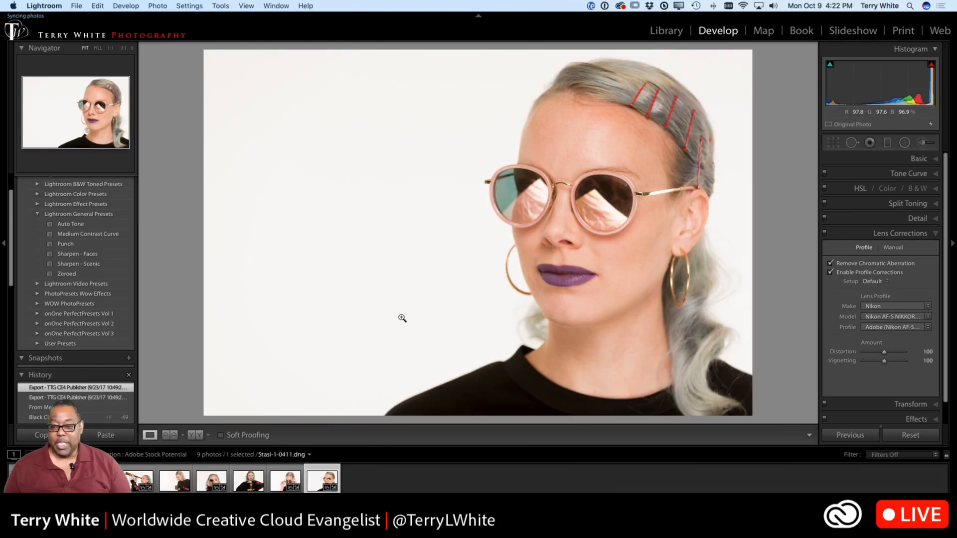
pyautogui.click(74, 255)
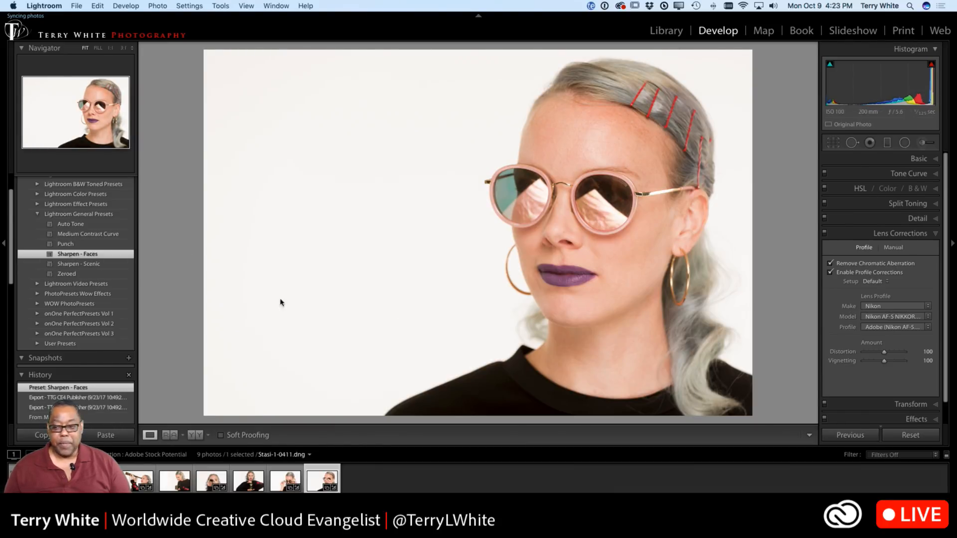
pyautogui.click(921, 156)
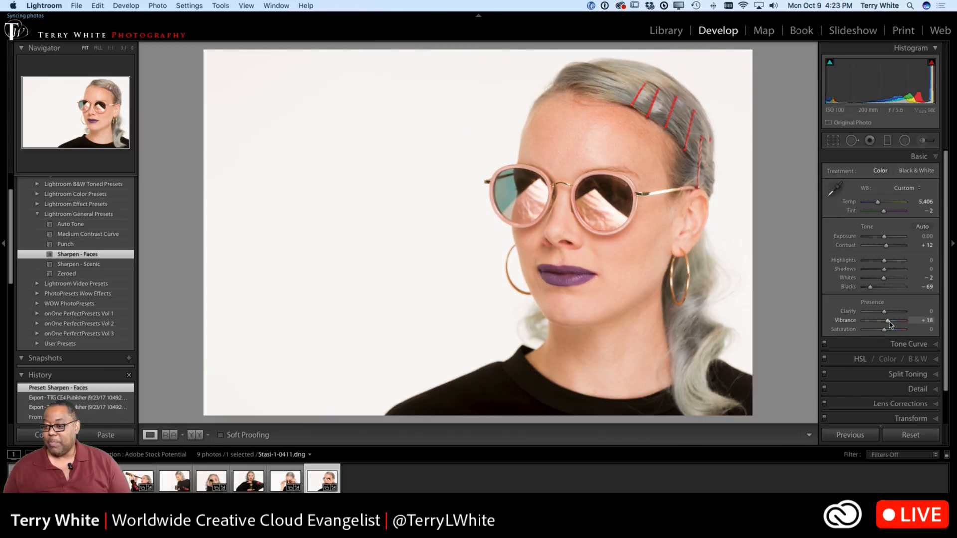
pyautogui.moveTo(832, 88); pyautogui.dragTo(841, 87)
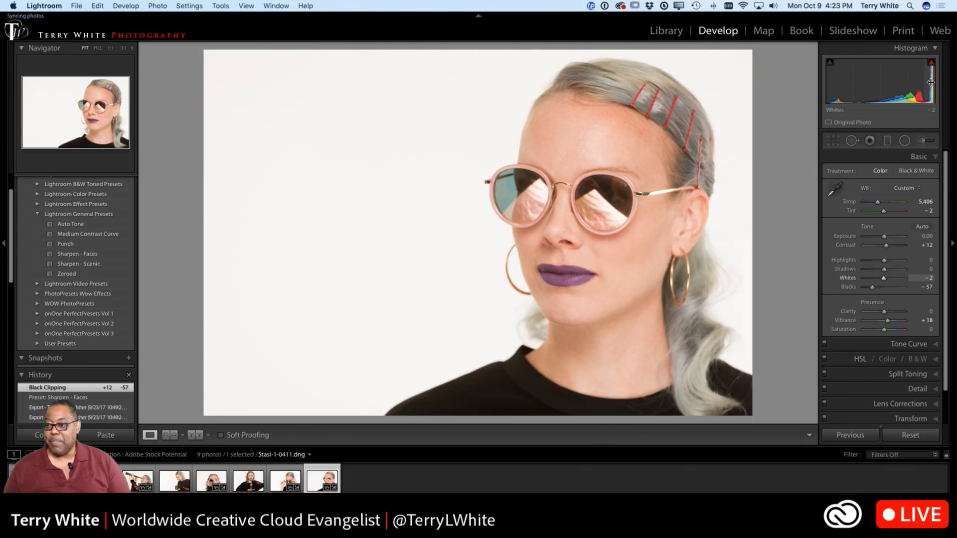
pyautogui.moveTo(912, 97); pyautogui.dragTo(909, 97)
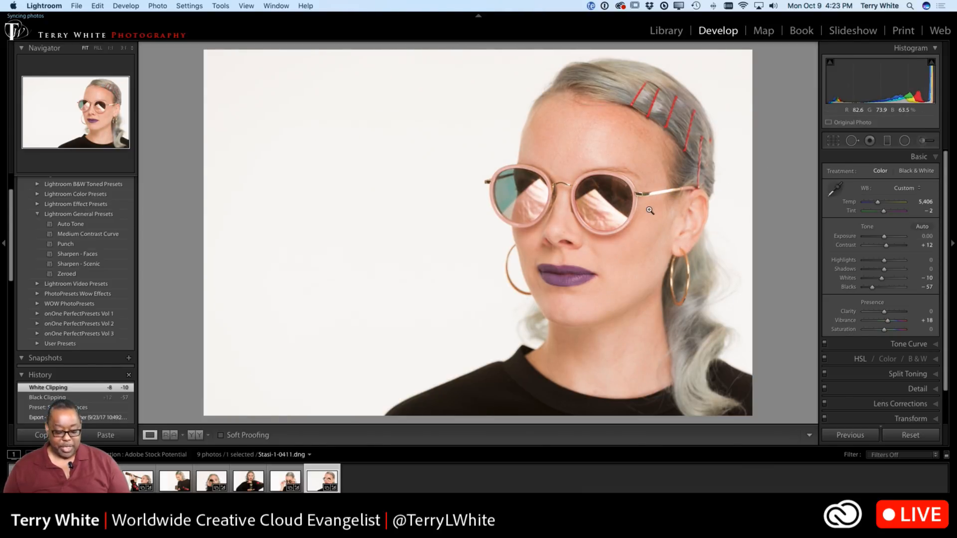
# Open Stasi-1-0411 in Photoshop and patch out the brand lettering on the sunglasses lens using the clean dark area below it.
pyautogui.press('g')
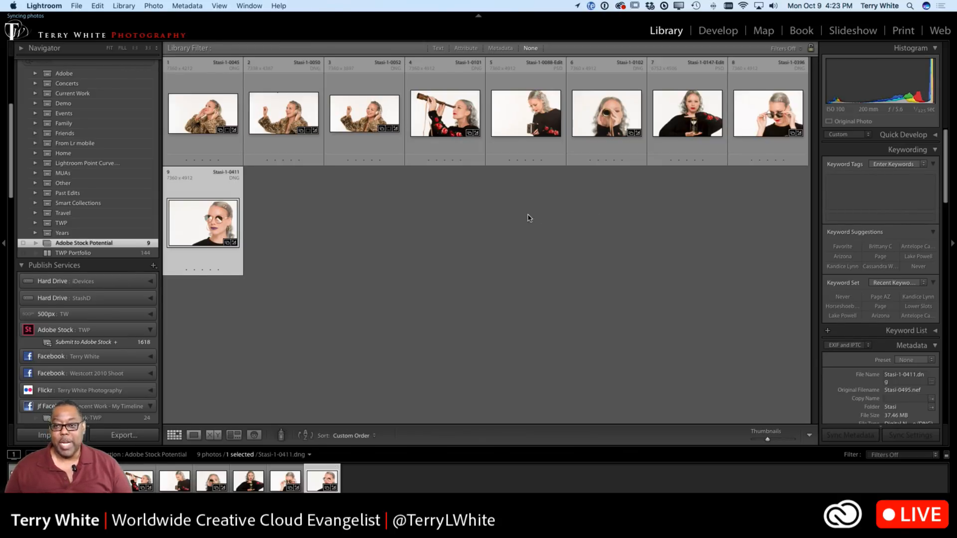
pyautogui.press('super+e')
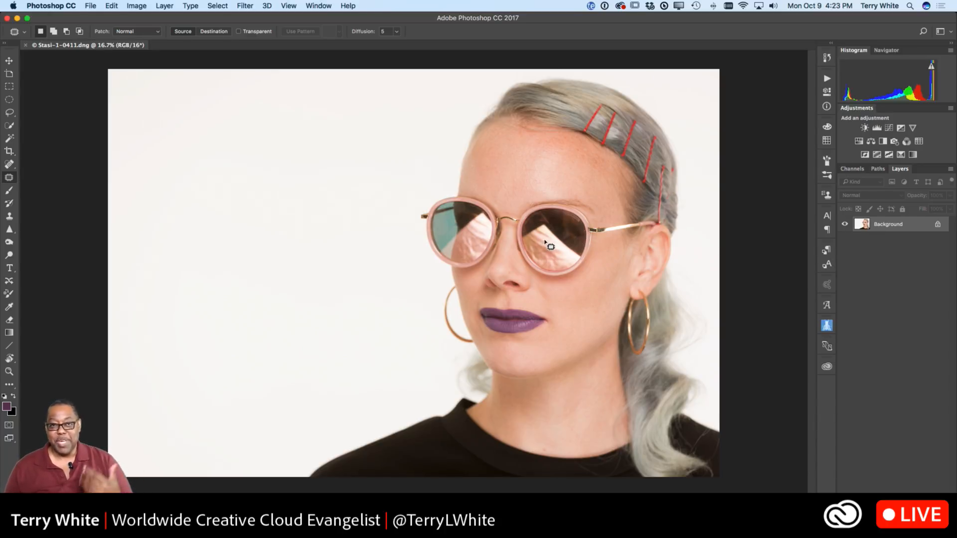
pyautogui.press('z')
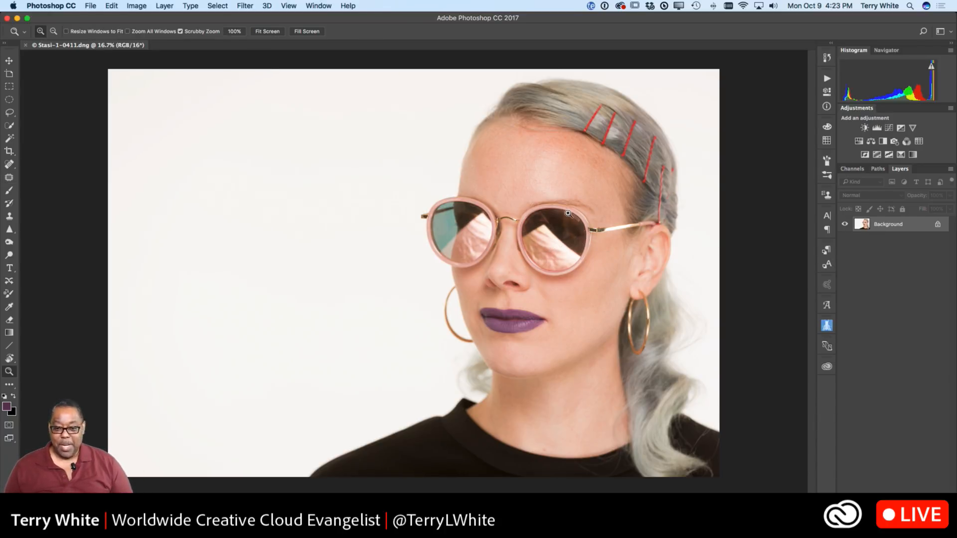
pyautogui.moveTo(567, 214); pyautogui.dragTo(614, 259)
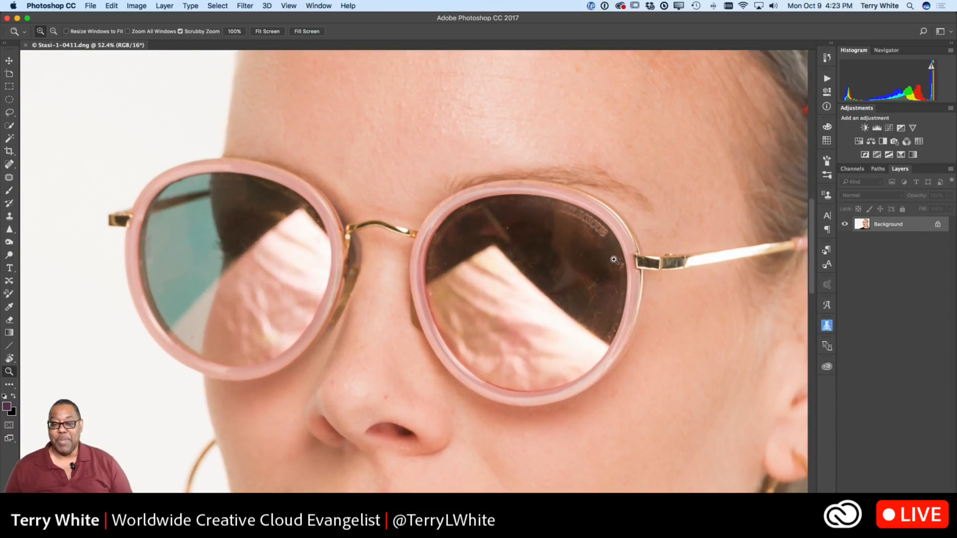
pyautogui.moveTo(578, 231); pyautogui.dragTo(602, 255)
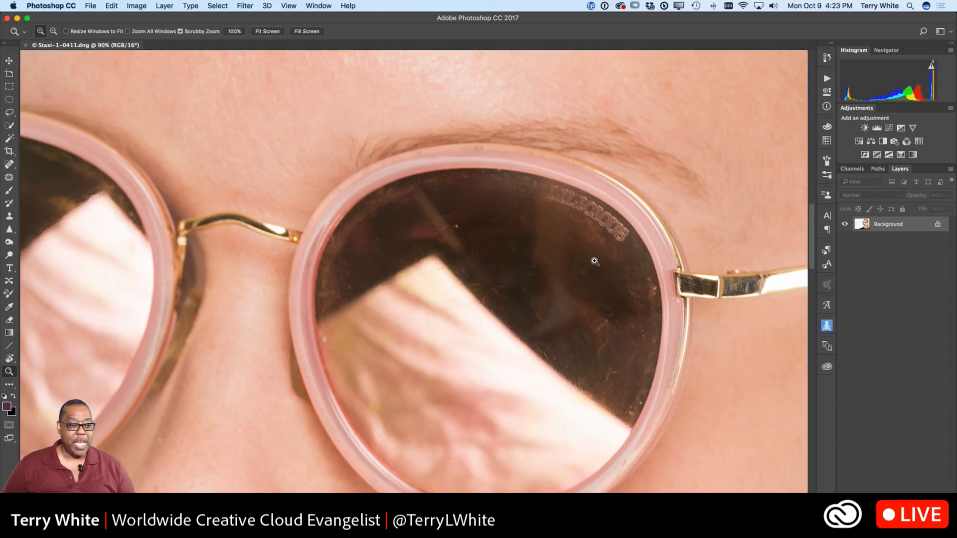
pyautogui.press('j')
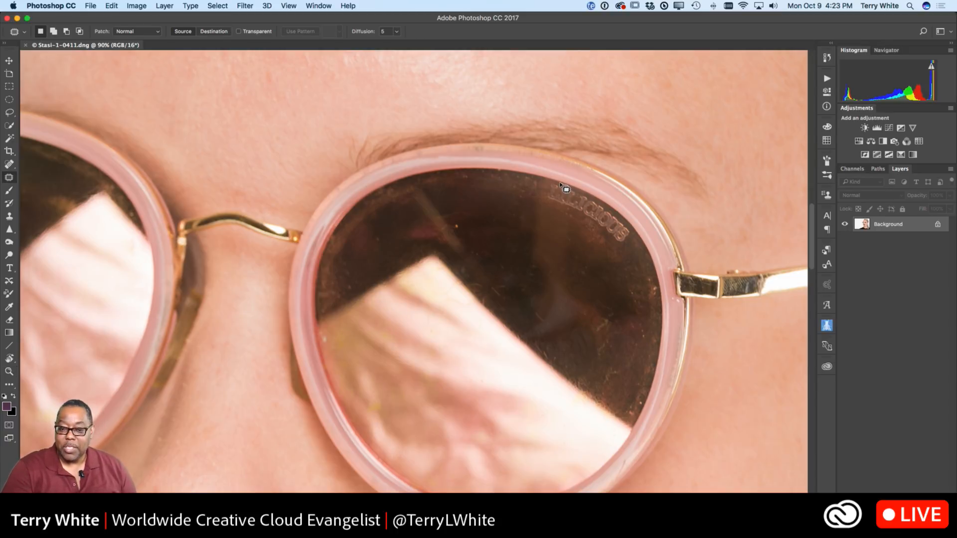
pyautogui.moveTo(565, 188)
pyautogui.mouseDown()
pyautogui.moveTo(548, 189)
pyautogui.moveTo(550, 207)
pyautogui.moveTo(617, 249)
pyautogui.moveTo(633, 239)
pyautogui.mouseUp()
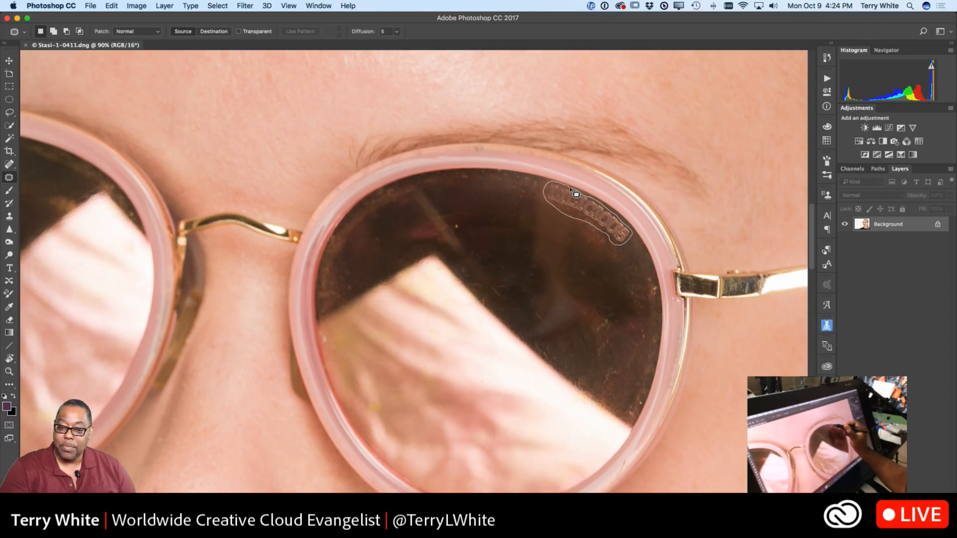
pyautogui.moveTo(607, 227); pyautogui.dragTo(594, 270)
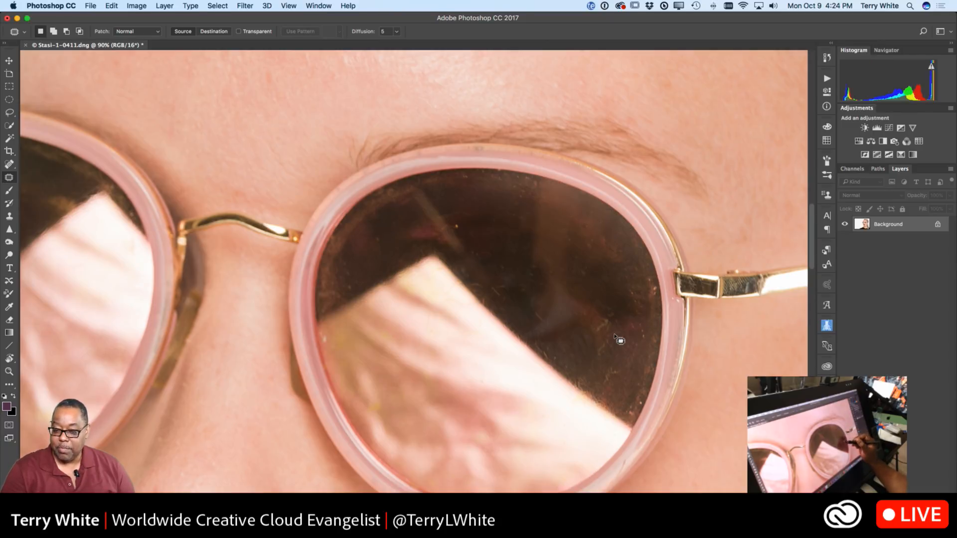
# Patch out the dust specks in the dark upper and middle areas of the sunglasses lens with clean lens texture nearby.
pyautogui.moveTo(612, 341)
pyautogui.mouseDown()
pyautogui.moveTo(617, 349)
pyautogui.moveTo(619, 330)
pyautogui.mouseUp()
pyautogui.moveTo(461, 216)
pyautogui.mouseDown()
pyautogui.moveTo(463, 233)
pyautogui.moveTo(496, 208)
pyautogui.mouseUp()
pyautogui.moveTo(534, 182)
pyautogui.mouseDown()
pyautogui.moveTo(511, 174)
pyautogui.moveTo(502, 195)
pyautogui.moveTo(530, 192)
pyautogui.moveTo(470, 173)
pyautogui.moveTo(459, 189)
pyautogui.moveTo(493, 203)
pyautogui.mouseUp()
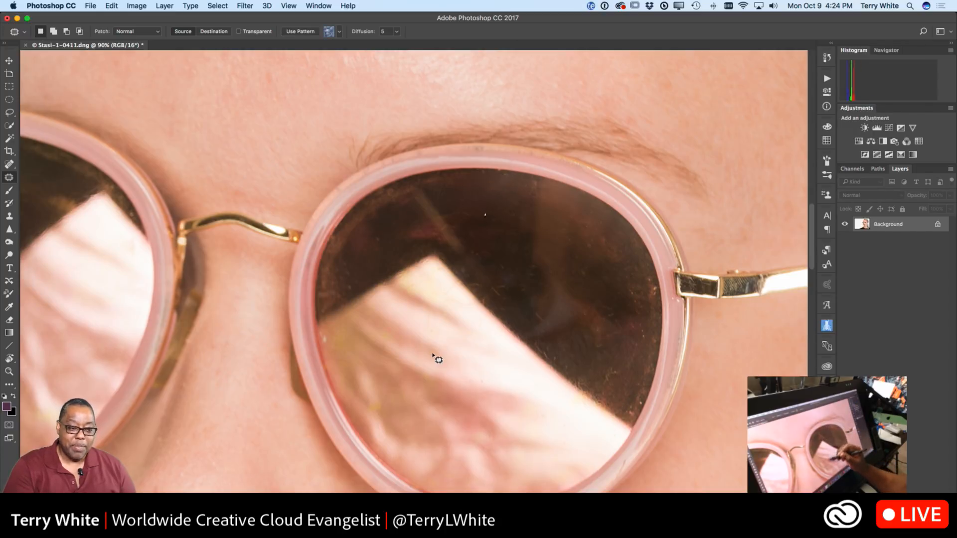
pyautogui.moveTo(505, 283)
pyautogui.mouseDown()
pyautogui.moveTo(467, 282)
pyautogui.moveTo(485, 303)
pyautogui.moveTo(507, 305)
pyautogui.mouseUp()
pyautogui.moveTo(494, 299)
pyautogui.mouseDown()
pyautogui.moveTo(510, 283)
pyautogui.moveTo(542, 331)
pyautogui.moveTo(541, 319)
pyautogui.mouseUp()
pyautogui.click(553, 314)
pyautogui.moveTo(541, 319); pyautogui.dragTo(535, 295)
pyautogui.moveTo(606, 324)
pyautogui.mouseDown()
pyautogui.moveTo(613, 331)
pyautogui.moveTo(605, 346)
pyautogui.moveTo(613, 343)
pyautogui.mouseUp()
pyautogui.click(614, 343)
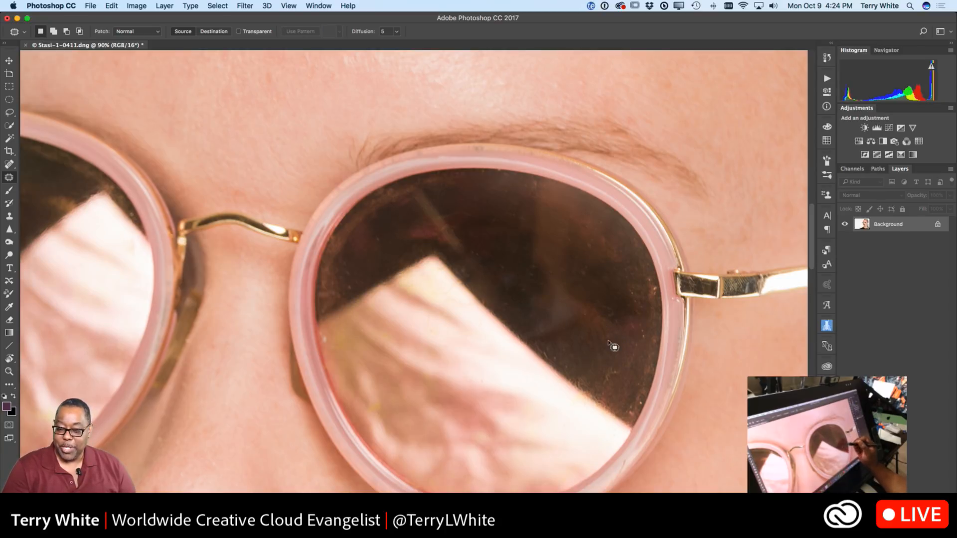
# Patch out the remaining specks along the outer edge of the same lens, beside and below the temple hinge.
pyautogui.moveTo(661, 301)
pyautogui.mouseDown()
pyautogui.moveTo(648, 277)
pyautogui.moveTo(645, 312)
pyautogui.moveTo(656, 302)
pyautogui.moveTo(649, 295)
pyautogui.moveTo(632, 314)
pyautogui.moveTo(646, 301)
pyautogui.mouseUp()
pyautogui.click(612, 300)
pyautogui.moveTo(638, 299); pyautogui.dragTo(612, 299)
pyautogui.click(636, 327)
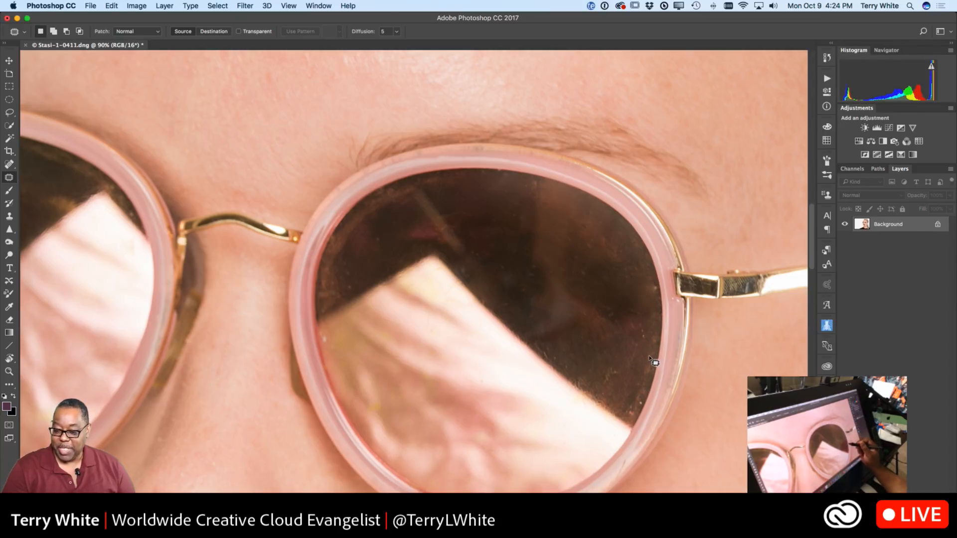
pyautogui.moveTo(653, 359)
pyautogui.mouseDown()
pyautogui.moveTo(641, 379)
pyautogui.moveTo(650, 380)
pyautogui.moveTo(642, 331)
pyautogui.mouseUp()
pyautogui.click(629, 371)
pyautogui.moveTo(629, 372)
pyautogui.mouseDown()
pyautogui.moveTo(600, 375)
pyautogui.moveTo(625, 364)
pyautogui.mouseUp()
# Patch out the specks in the lens's dark area nearest the nose bridge and the small mark beside the inner eyebrow.
pyautogui.click(362, 277)
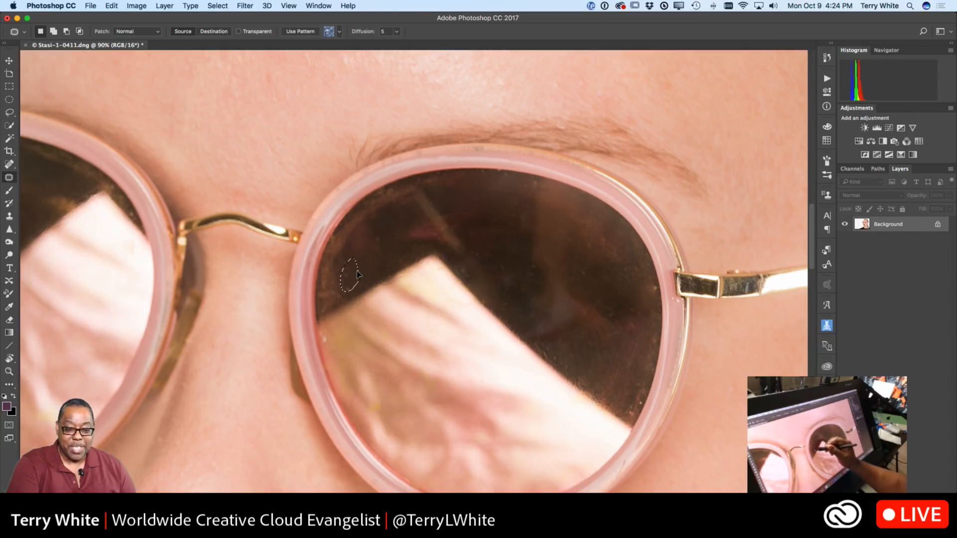
pyautogui.moveTo(332, 342)
pyautogui.mouseDown()
pyautogui.moveTo(324, 338)
pyautogui.moveTo(332, 335)
pyautogui.mouseUp()
pyautogui.click(358, 291)
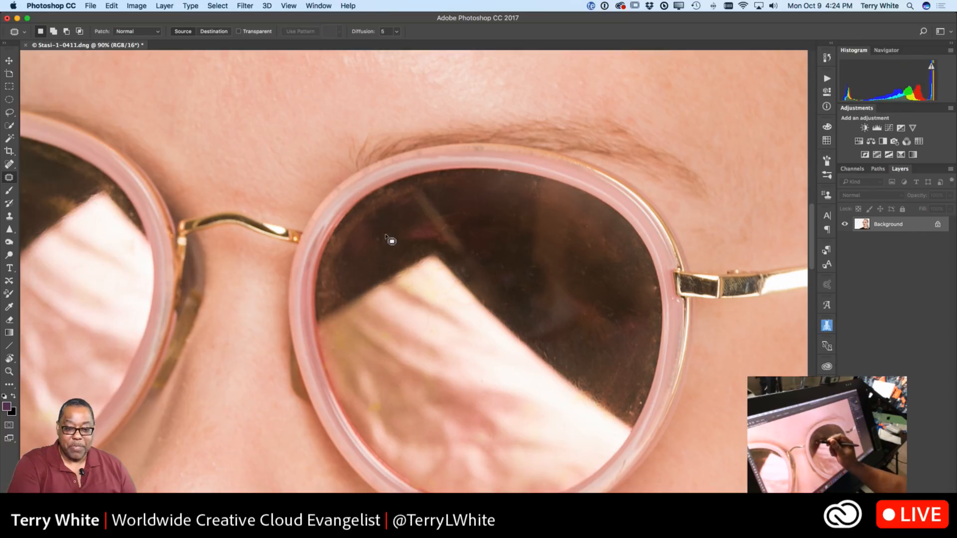
pyautogui.moveTo(385, 236); pyautogui.dragTo(379, 243)
pyautogui.click(384, 250)
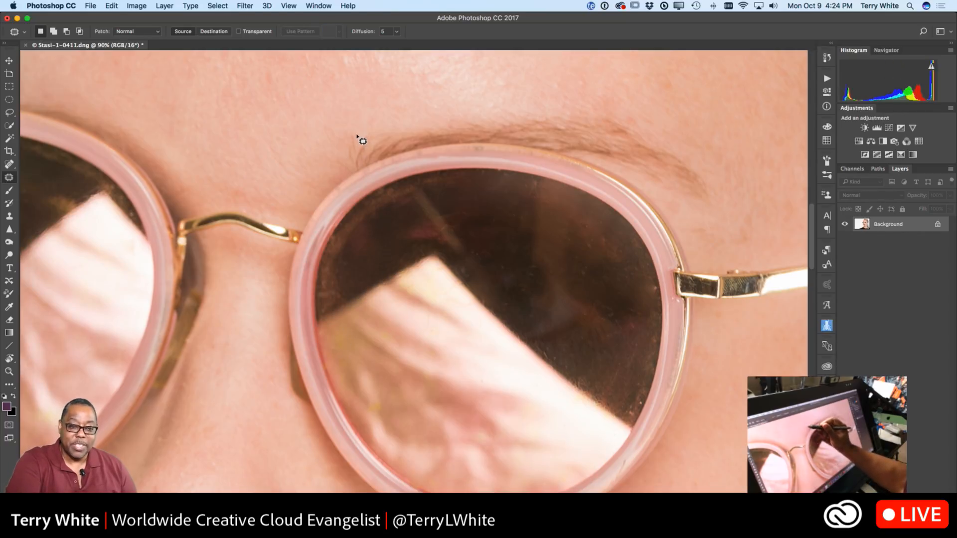
pyautogui.moveTo(357, 139); pyautogui.dragTo(349, 147)
pyautogui.click(321, 154)
# Patch out the specks in the teal area of the other sunglasses lens.
pyautogui.moveTo(357, 334); pyautogui.dragTo(681, 382)
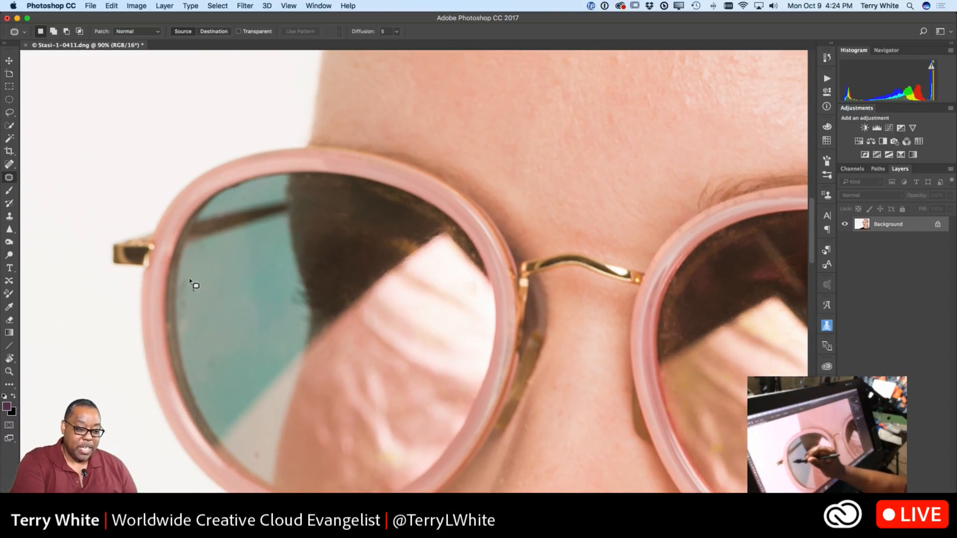
pyautogui.moveTo(190, 280); pyautogui.dragTo(188, 282)
pyautogui.click(212, 326)
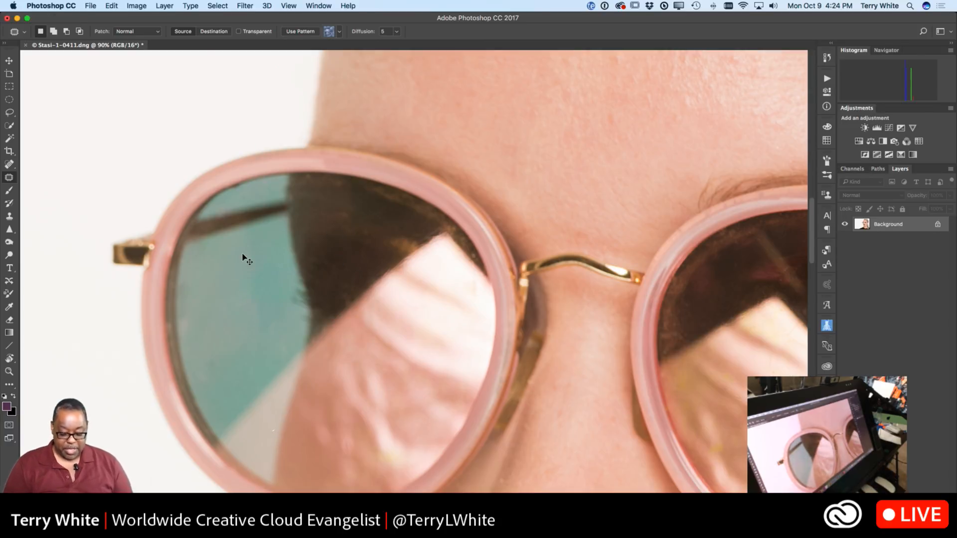
# Save the retouched Stasi-1-0411 portrait and close the document.
pyautogui.press('super+0')
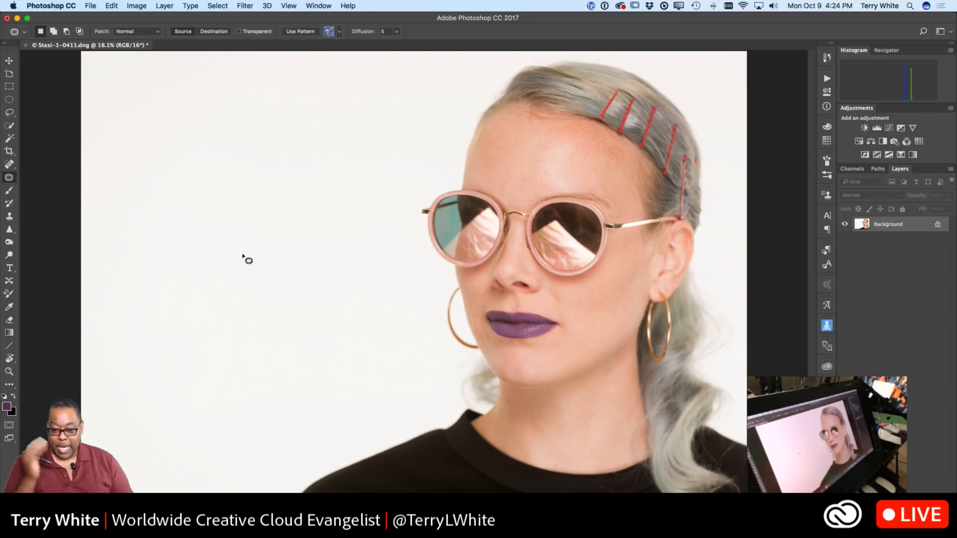
pyautogui.click(9, 230)
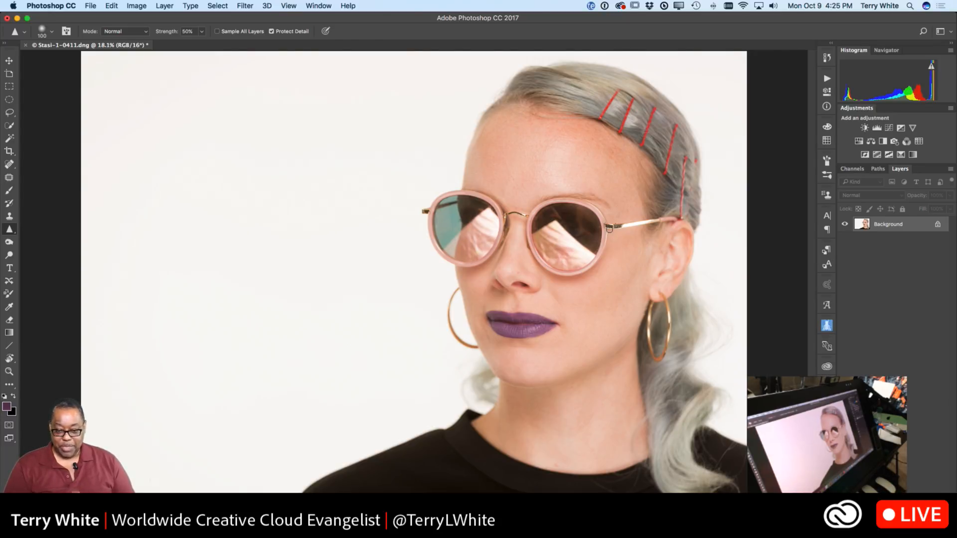
pyautogui.press('super+s')
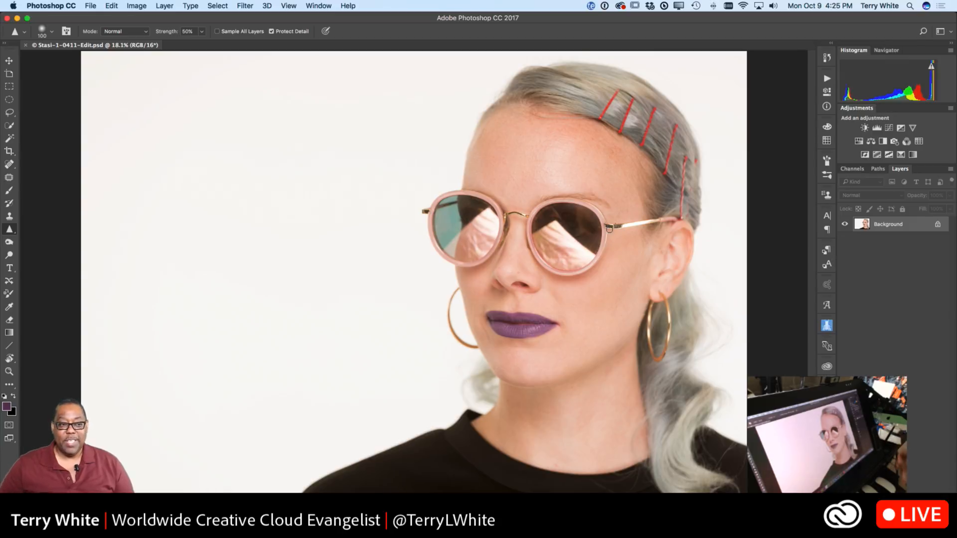
pyautogui.press('super+w')
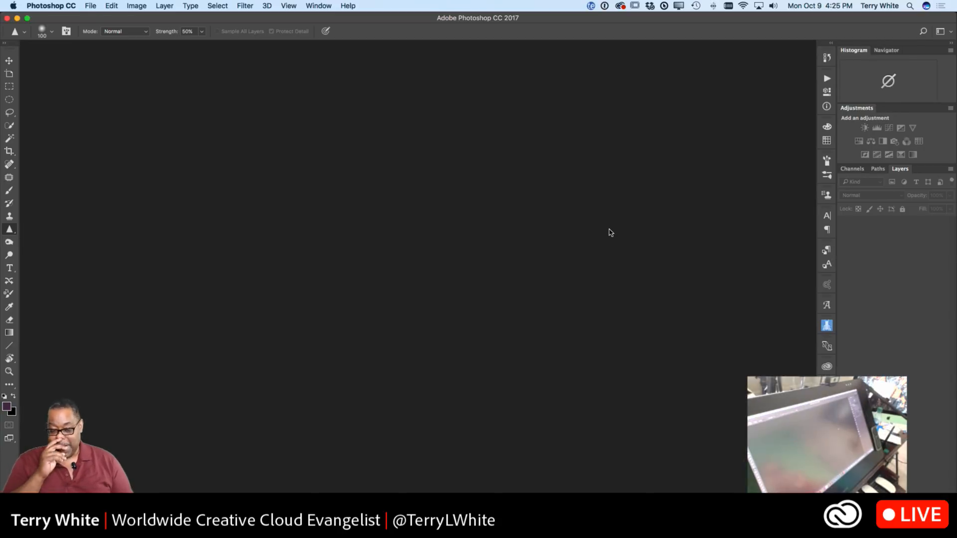
# Switch to Lightroom and remove the original Stasi-1-0411 DNG from the Adobe Stock Potential collection, keeping the edited PSD.
pyautogui.press('super+Tab')
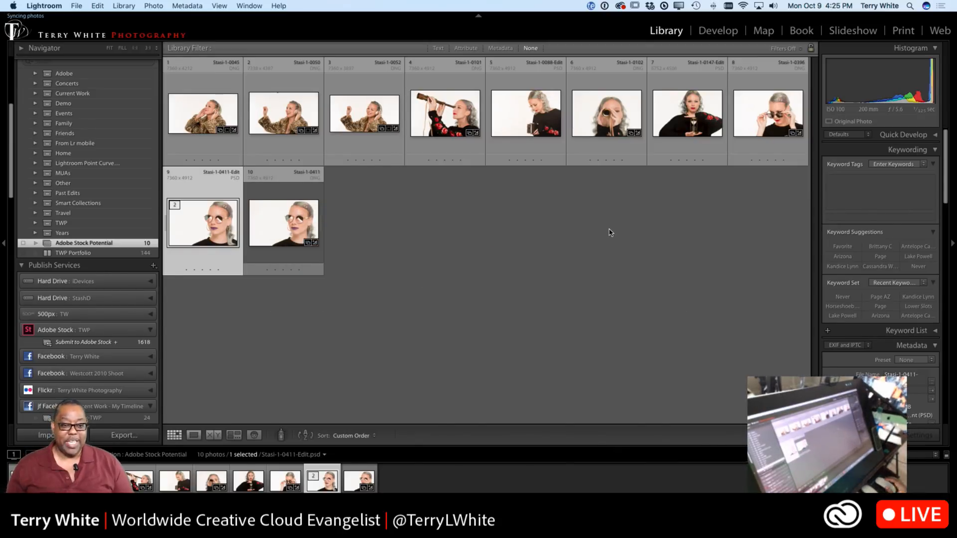
pyautogui.click(300, 230)
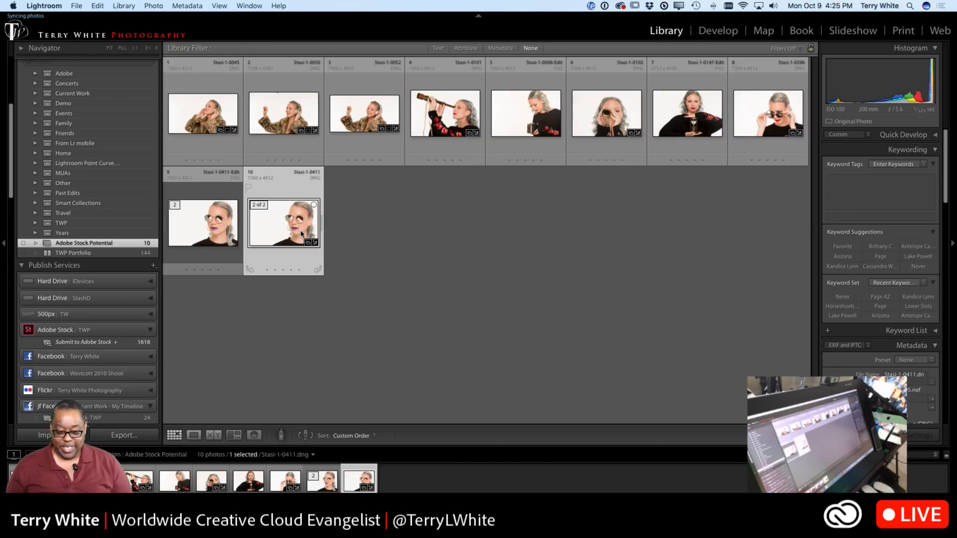
pyautogui.press('BackSpace')
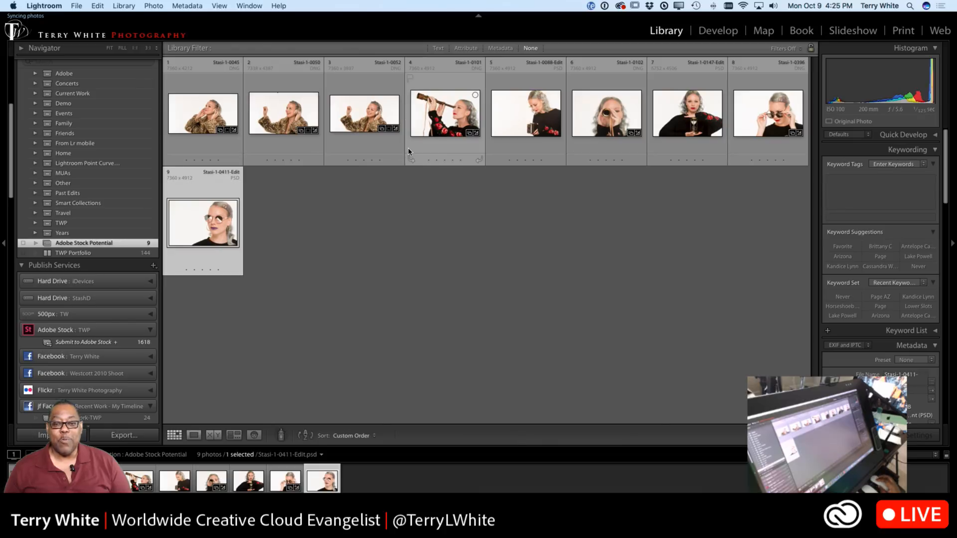
# Develop the telescope portrait Stasi-1-0101 with blacks at -42 and the Sharpen - Faces preset.
pyautogui.click(427, 132)
pyautogui.press('d')
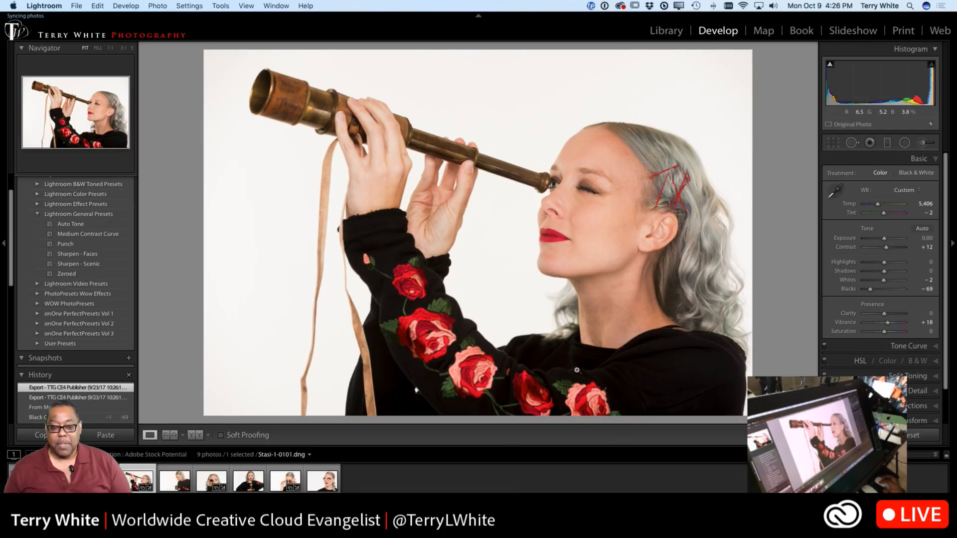
pyautogui.moveTo(870, 289); pyautogui.dragTo(871, 289)
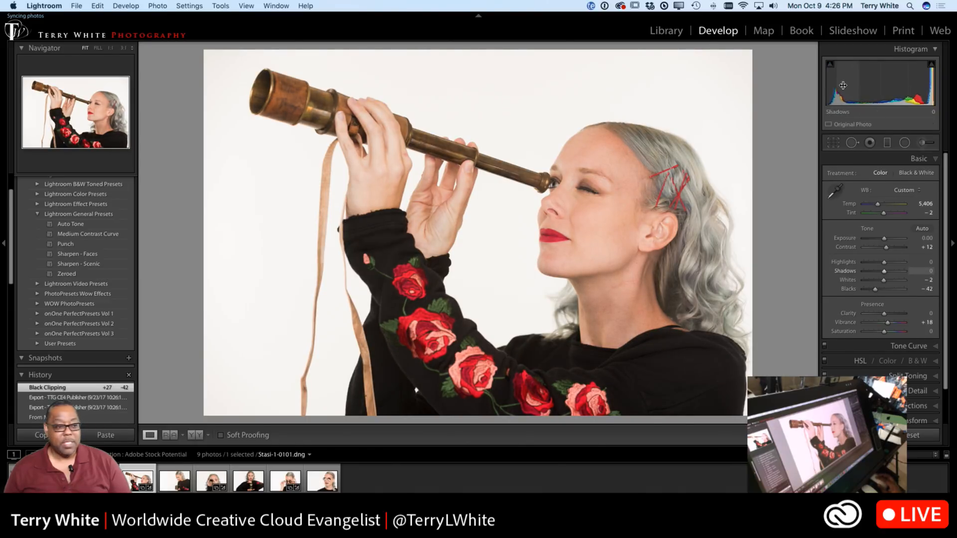
pyautogui.click(86, 255)
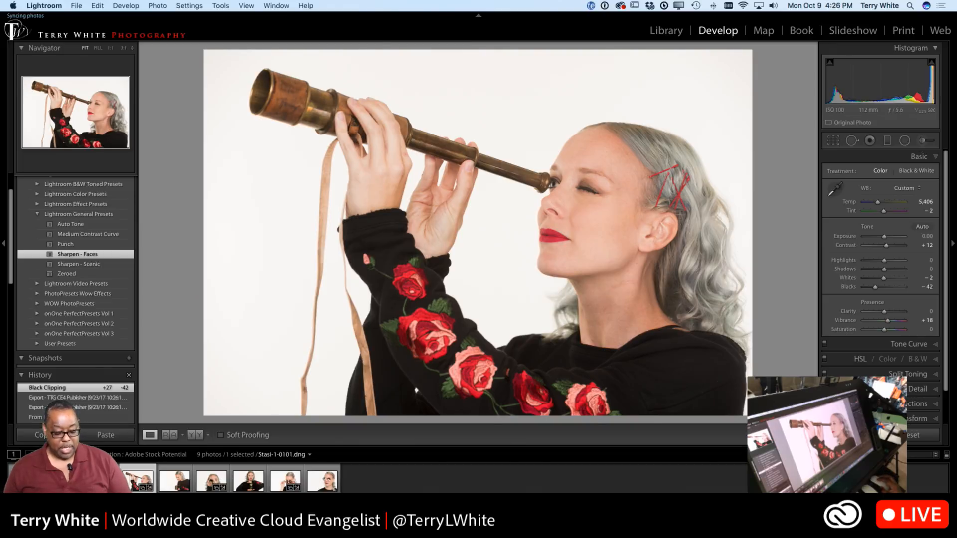
# Open Stasi-1-0101 in Photoshop and examine the telescope, hands and face up close for branding or flaws.
pyautogui.press('super+e')
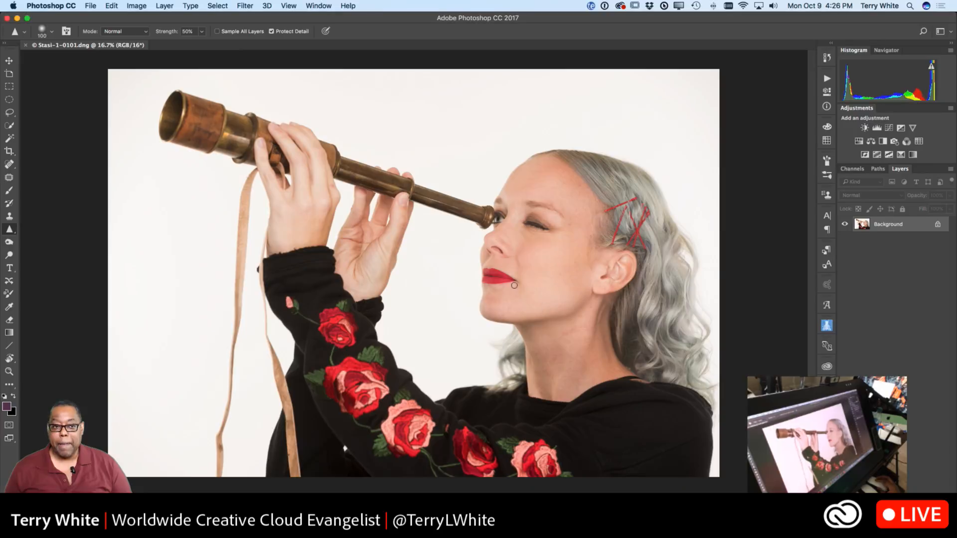
pyautogui.press('z')
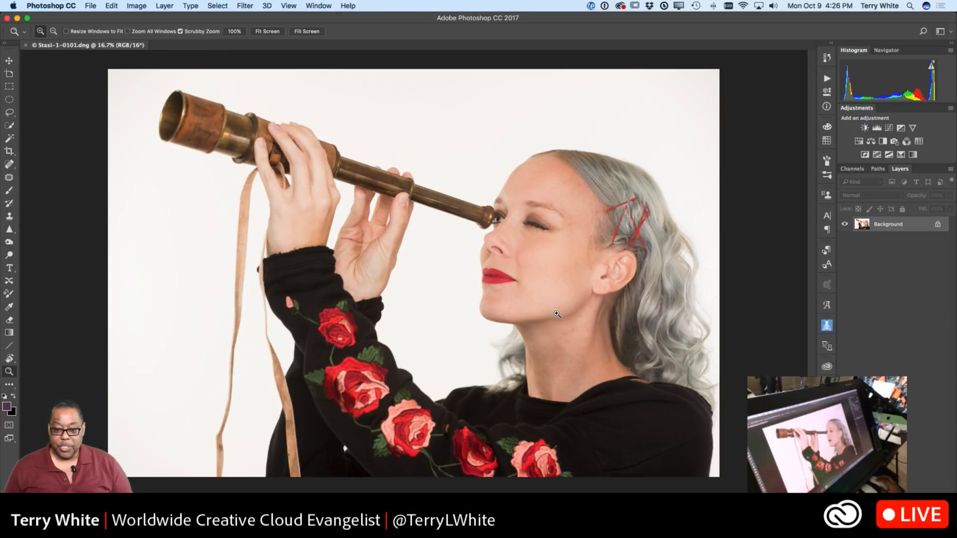
pyautogui.click(523, 215)
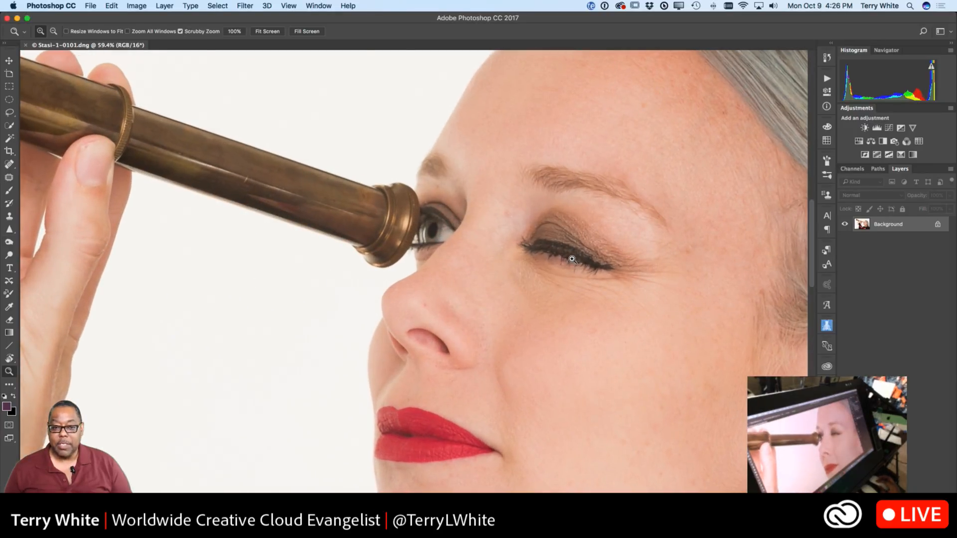
pyautogui.moveTo(485, 266); pyautogui.dragTo(743, 414)
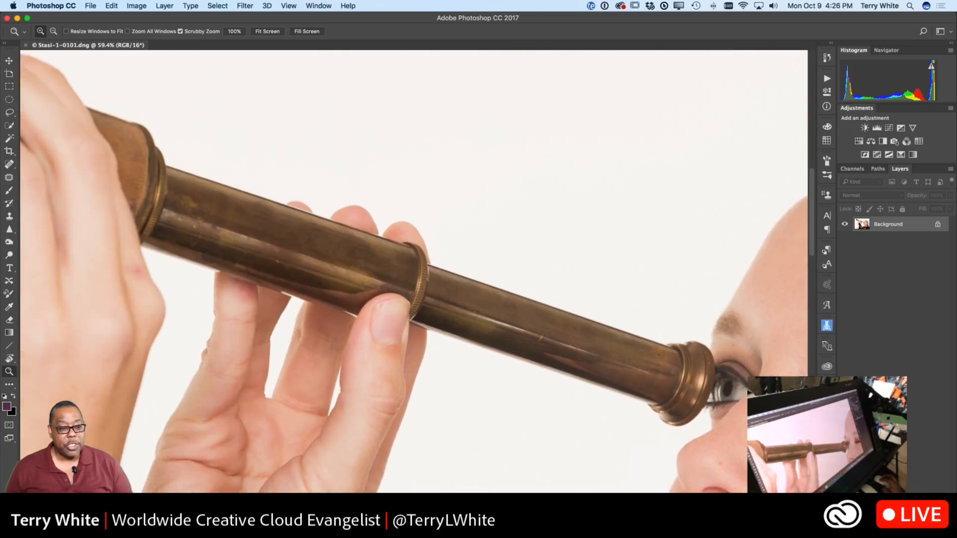
pyautogui.moveTo(290, 247); pyautogui.dragTo(782, 407)
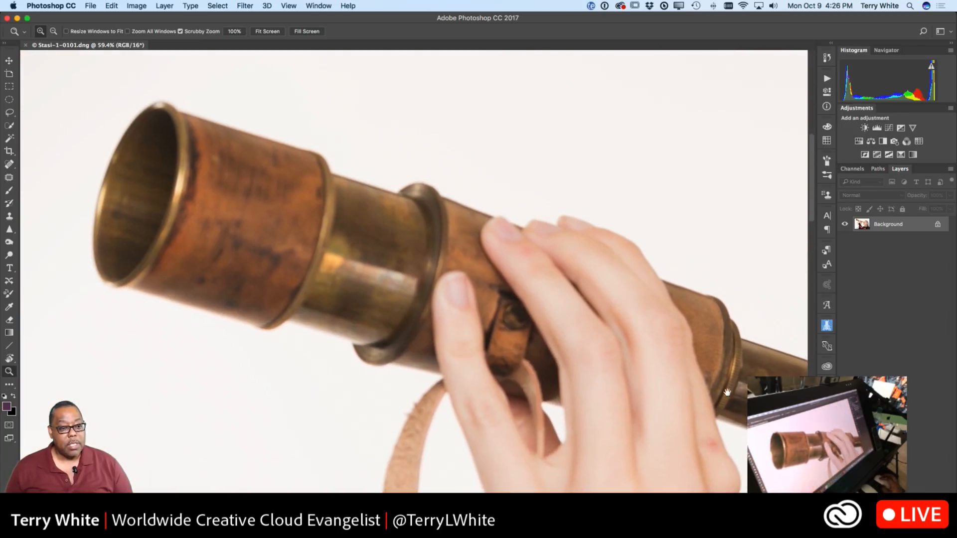
pyautogui.moveTo(666, 380); pyautogui.dragTo(401, 243)
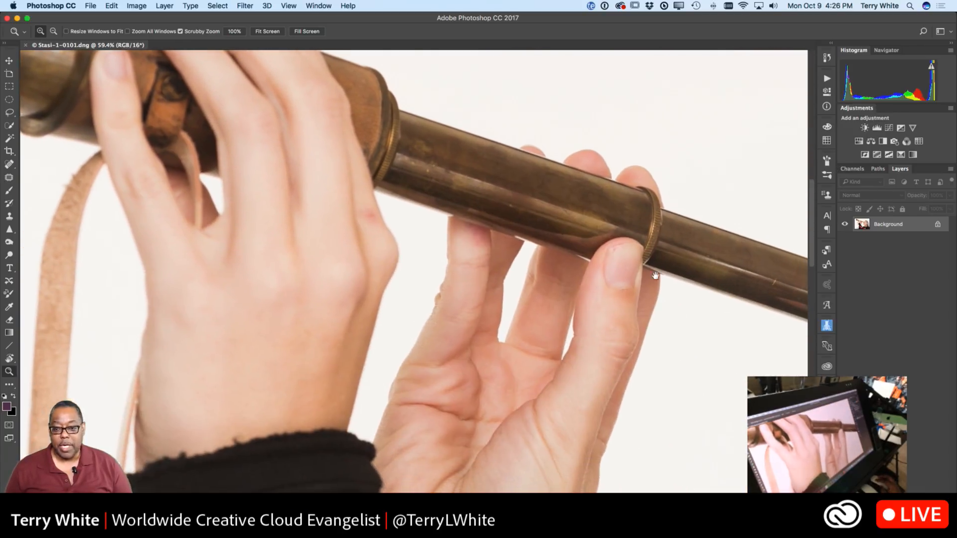
pyautogui.moveTo(654, 274); pyautogui.dragTo(372, 244)
pyautogui.moveTo(581, 285); pyautogui.dragTo(403, 235)
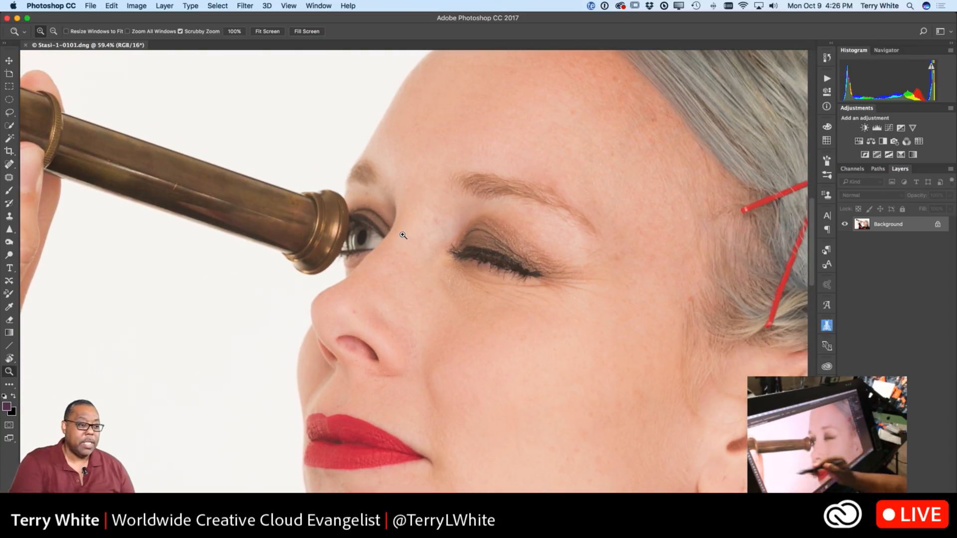
# Remove the blemishes and fine lines around the closed eye, nose bridge and forehead with the content-aware Spot Healing Brush.
pyautogui.click(9, 165)
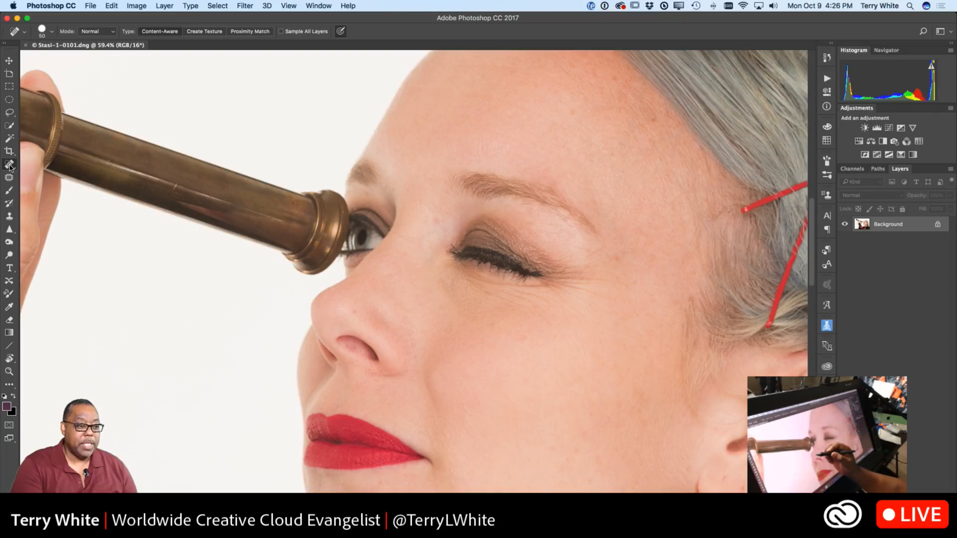
pyautogui.click(619, 261)
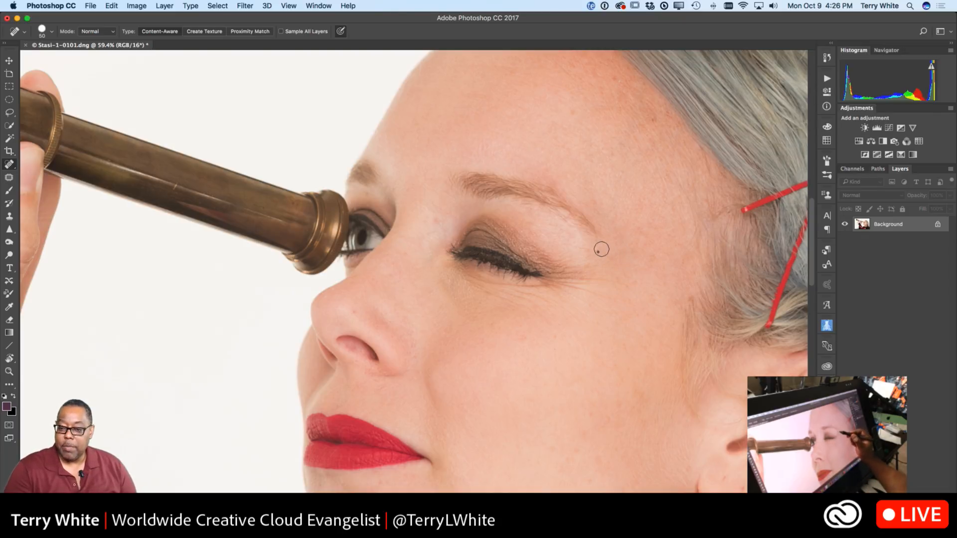
pyautogui.moveTo(606, 282); pyautogui.dragTo(581, 280)
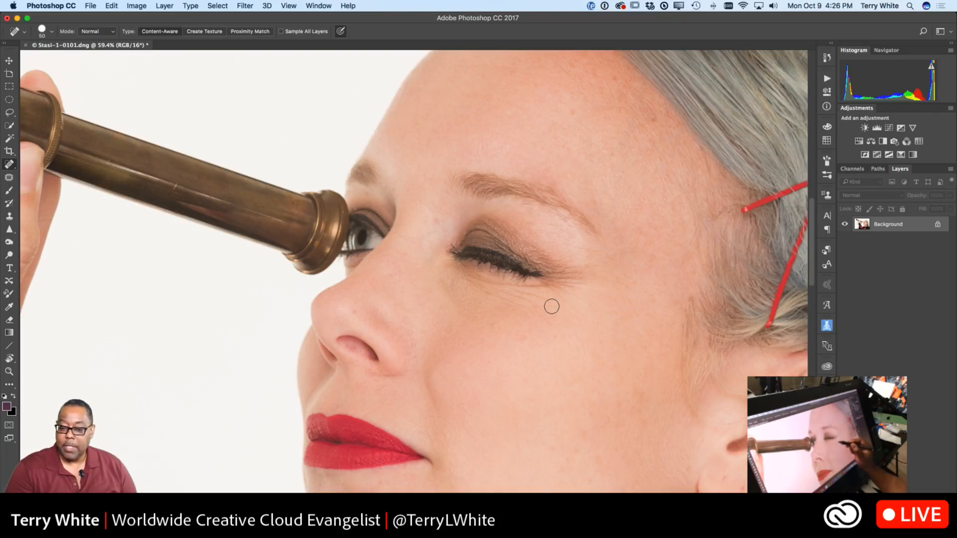
pyautogui.click(515, 299)
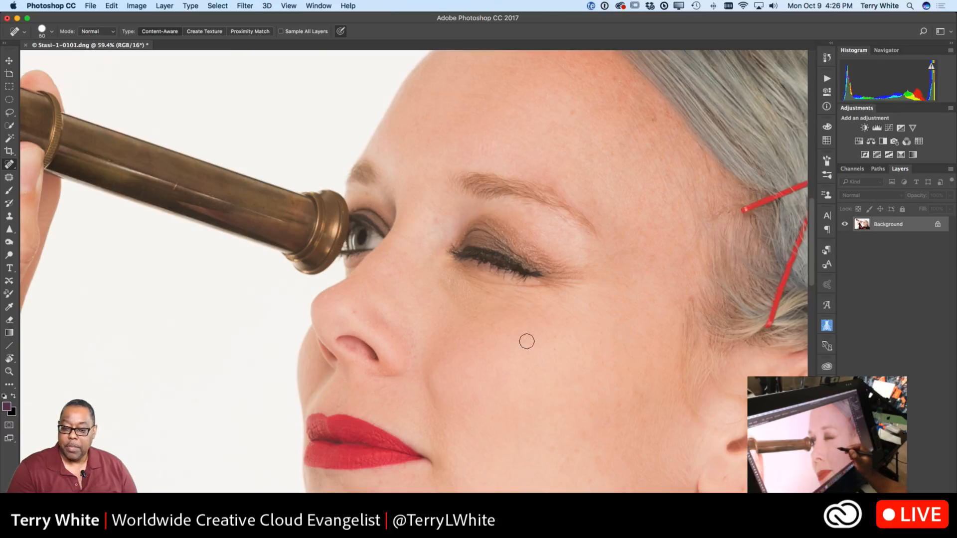
pyautogui.click(438, 220)
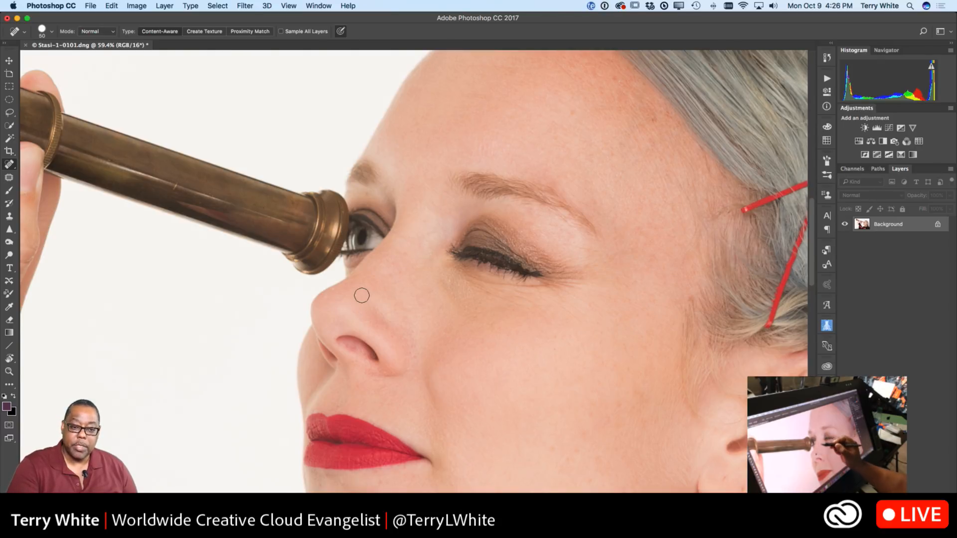
pyautogui.moveTo(642, 123); pyautogui.dragTo(654, 121)
pyautogui.moveTo(576, 107); pyautogui.dragTo(572, 111)
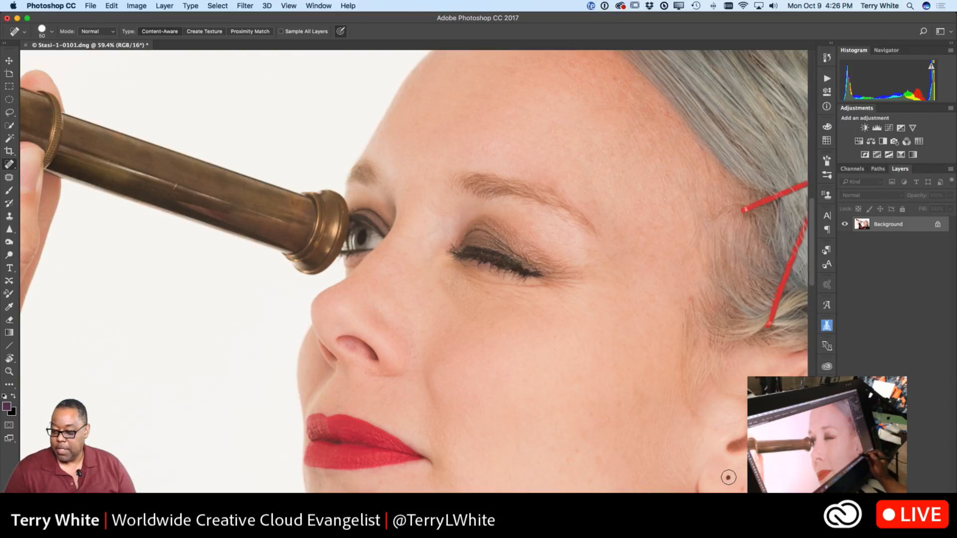
# Heal the small dark spots beneath the earlobe and along the jawline with the content-aware Spot Healing Brush.
pyautogui.moveTo(726, 478)
pyautogui.mouseDown()
pyautogui.moveTo(692, 397)
pyautogui.moveTo(673, 387)
pyautogui.mouseUp()
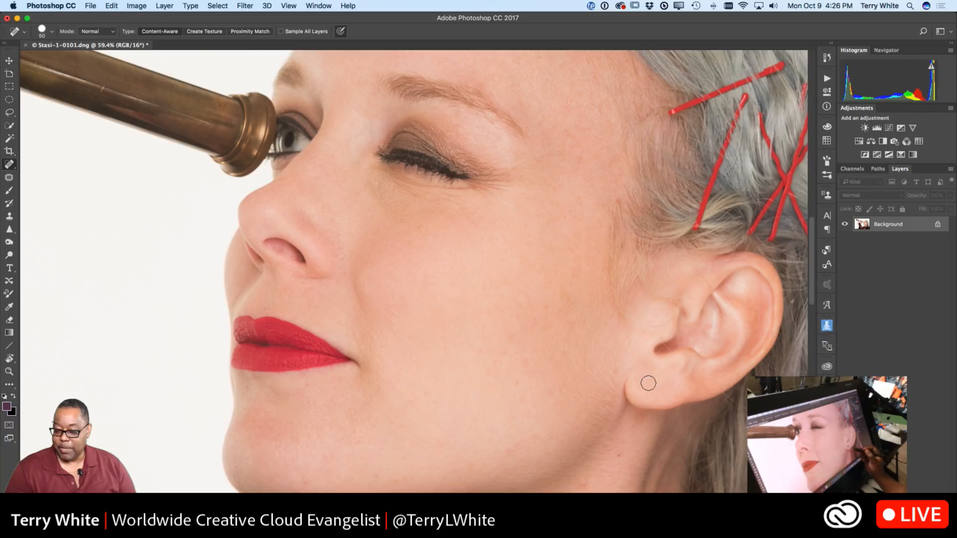
pyautogui.moveTo(623, 454); pyautogui.dragTo(619, 456)
pyautogui.click(581, 486)
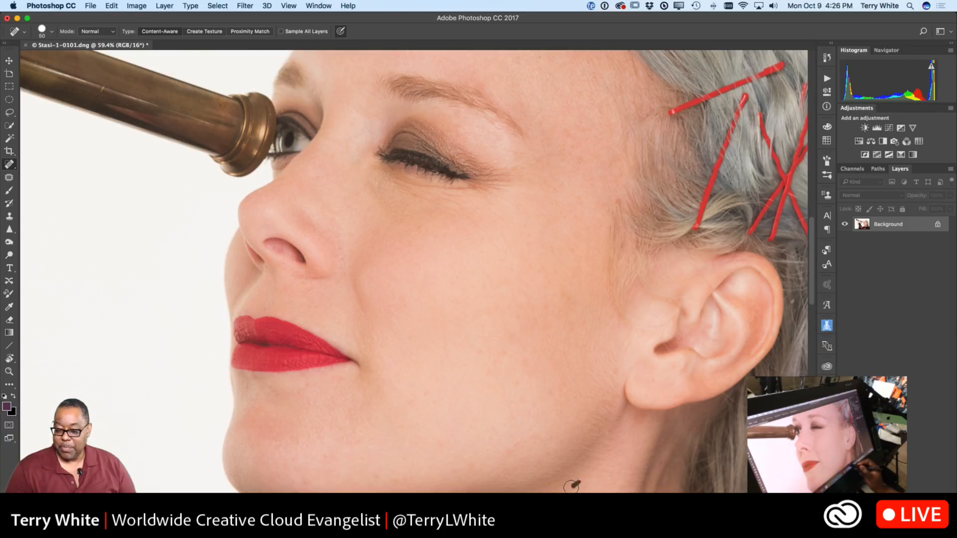
# Remove the moles, creases and red marks across the neck with the content-aware Spot Healing Brush.
pyautogui.moveTo(487, 424); pyautogui.dragTo(608, 297)
pyautogui.moveTo(613, 488)
pyautogui.mouseDown()
pyautogui.moveTo(673, 427)
pyautogui.moveTo(536, 391)
pyautogui.moveTo(572, 406)
pyautogui.moveTo(503, 314)
pyautogui.mouseUp()
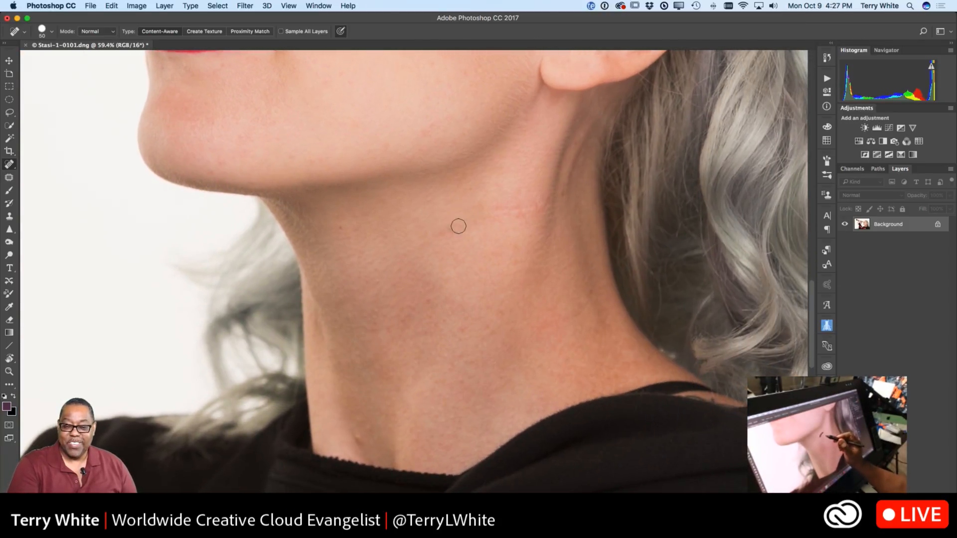
pyautogui.moveTo(460, 224); pyautogui.dragTo(470, 219)
pyautogui.moveTo(365, 428)
pyautogui.mouseDown()
pyautogui.moveTo(351, 443)
pyautogui.moveTo(379, 422)
pyautogui.mouseUp()
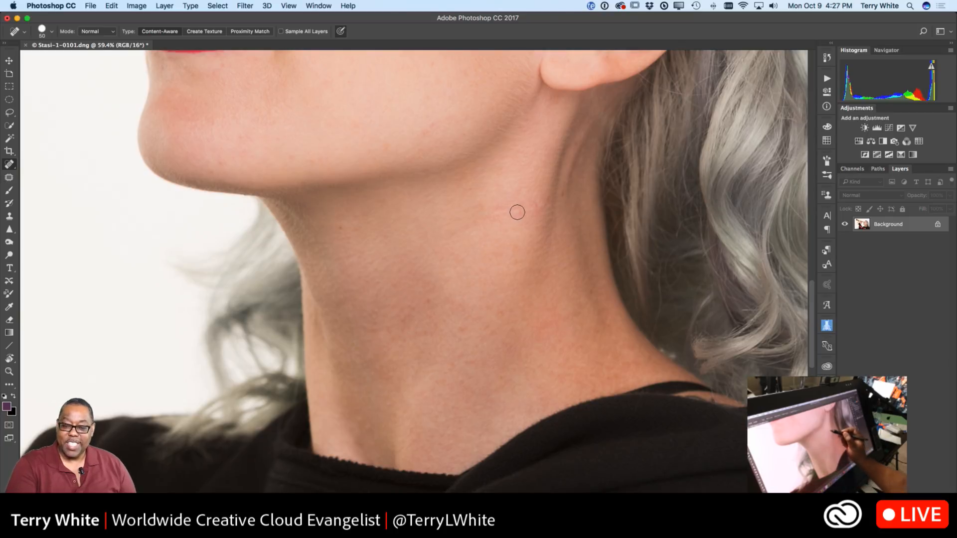
pyautogui.moveTo(517, 213)
pyautogui.mouseDown()
pyautogui.moveTo(543, 197)
pyautogui.moveTo(523, 205)
pyautogui.mouseUp()
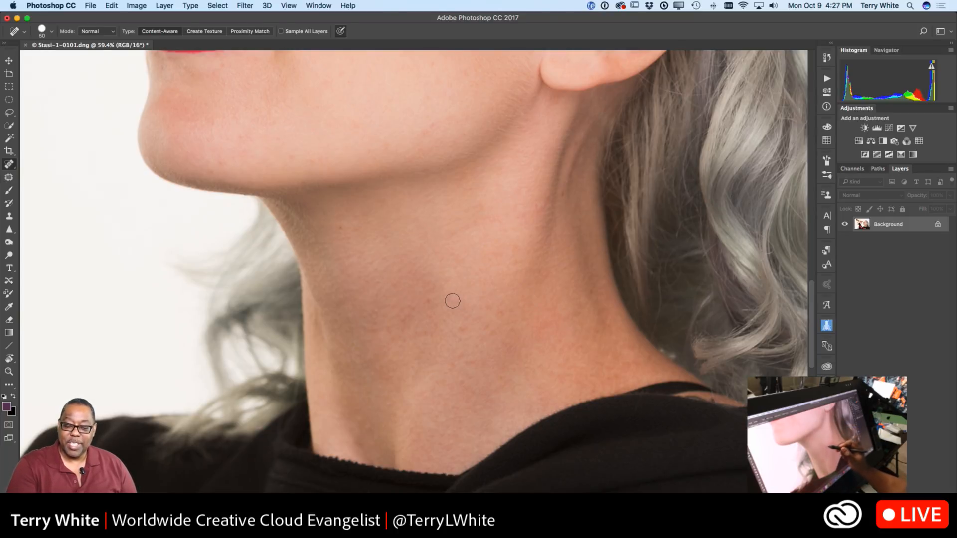
pyautogui.moveTo(430, 301); pyautogui.dragTo(422, 307)
pyautogui.moveTo(560, 197); pyautogui.dragTo(562, 195)
# Check the hand and telescope, fit the whole portrait in view, and open and apply the Liquify filter with brush size 500.
pyautogui.moveTo(389, 341)
pyautogui.mouseDown()
pyautogui.moveTo(531, 359)
pyautogui.moveTo(797, 366)
pyautogui.mouseUp()
pyautogui.moveTo(304, 405); pyautogui.dragTo(506, 395)
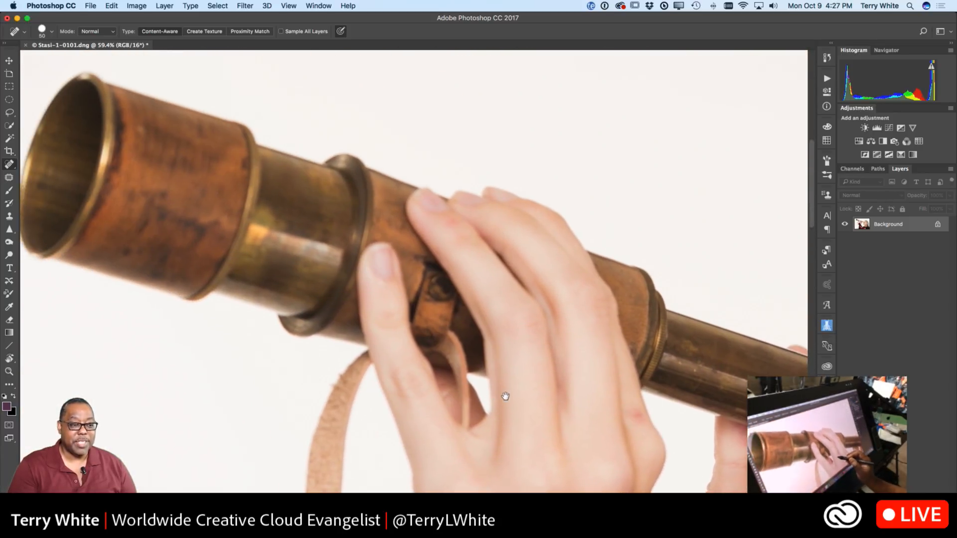
pyautogui.press('super+0')
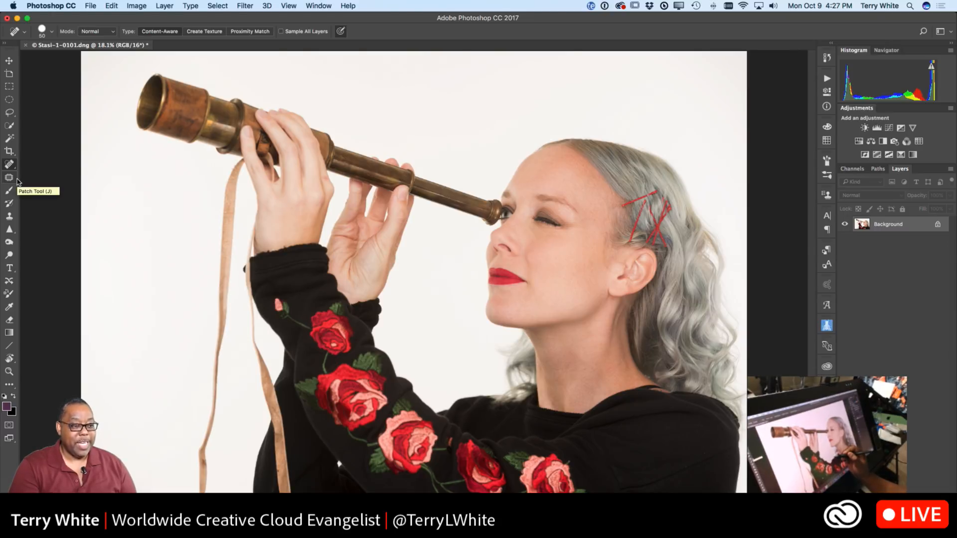
pyautogui.click(244, 5)
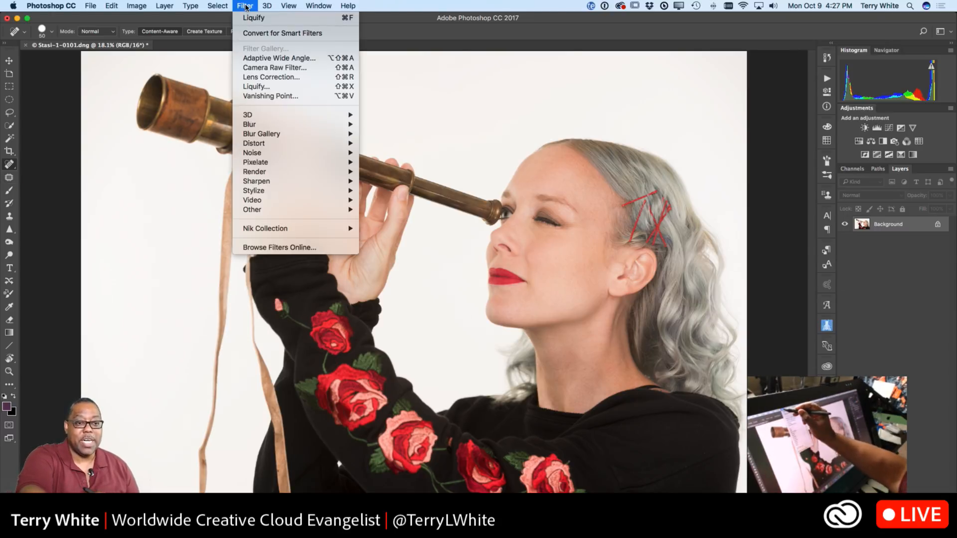
pyautogui.click(260, 86)
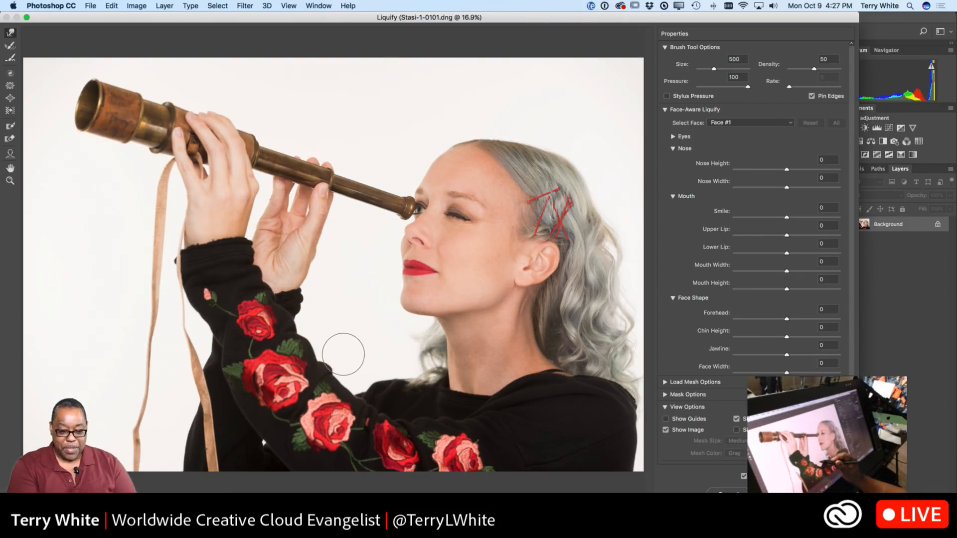
pyautogui.press(']')
pyautogui.press(']')
pyautogui.press(']')
pyautogui.press(']')
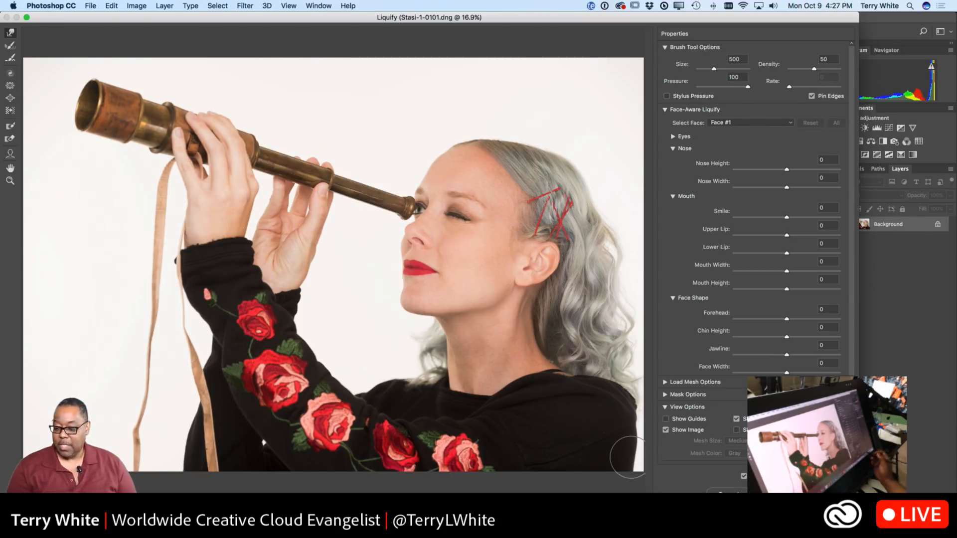
pyautogui.press('Return')
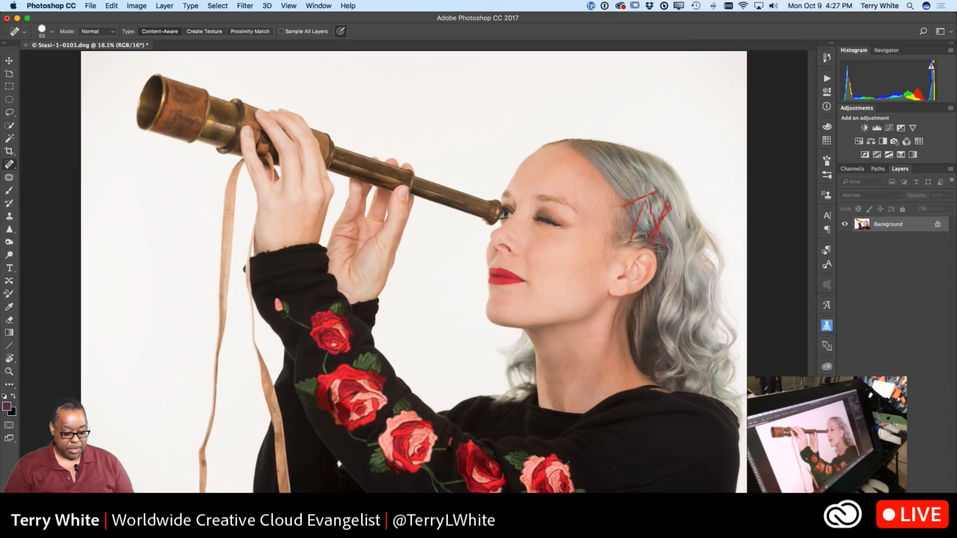
# Save and close the retouched telescope portrait, and switch to Lightroom's Library grid.
pyautogui.press('super+s')
pyautogui.press('super+w')
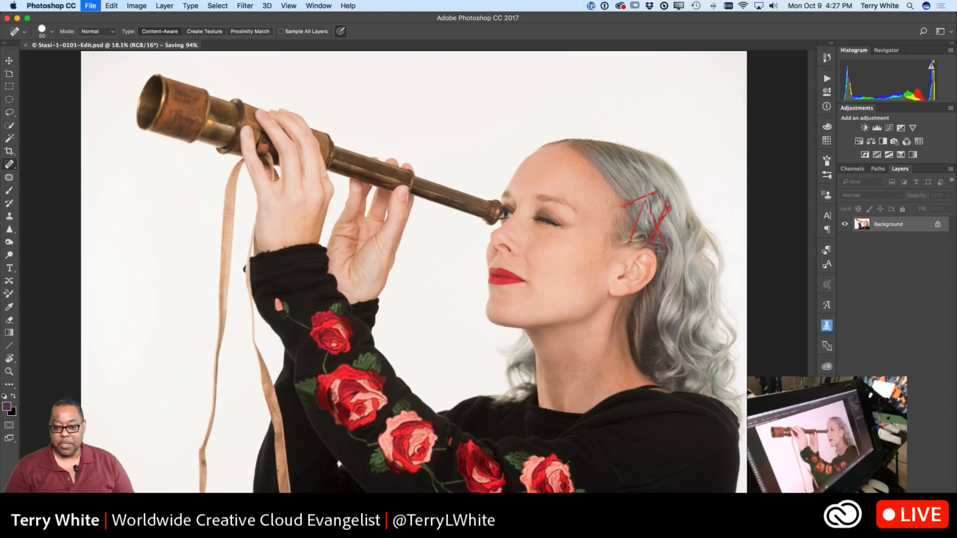
pyautogui.press('super+Tab')
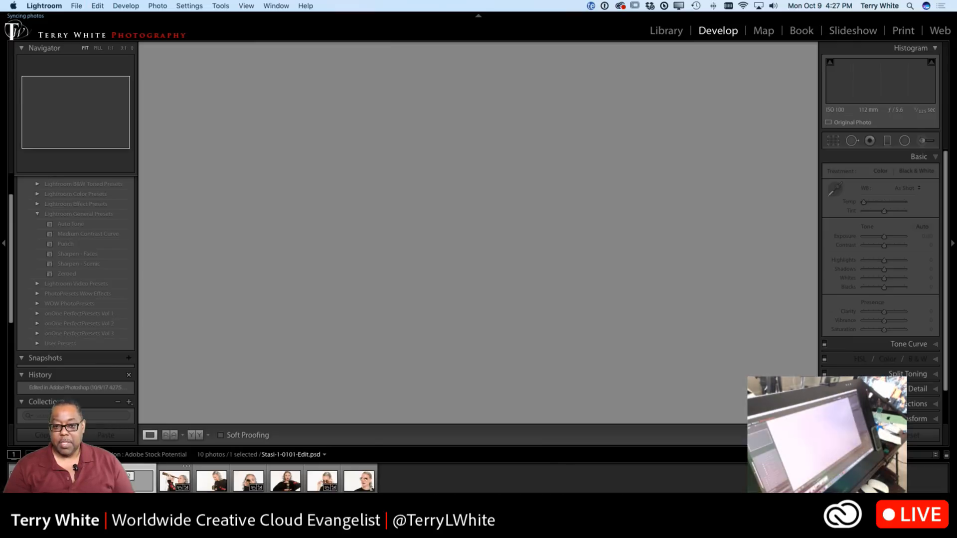
pyautogui.press('g')
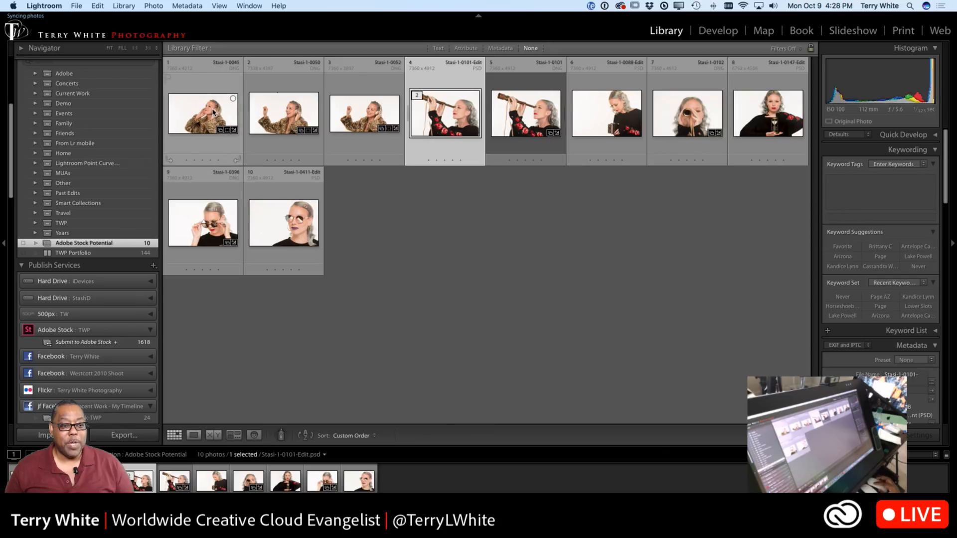
# Examine the fur coat and headphones portraits, checking the earcup in Stasi-1-0052 up close for a brand logo.
pyautogui.click(227, 127)
pyautogui.doubleClick(227, 126)
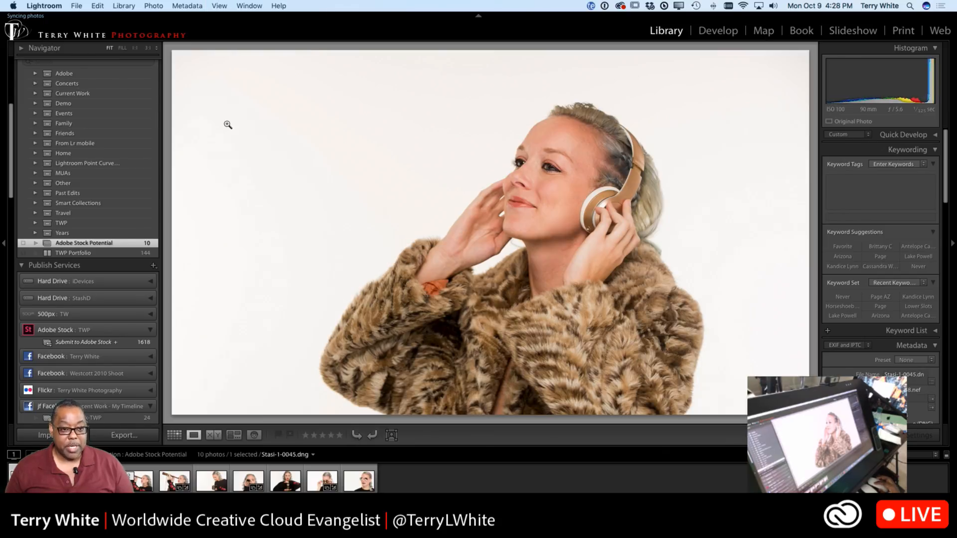
pyautogui.press('Right')
pyautogui.press('Right')
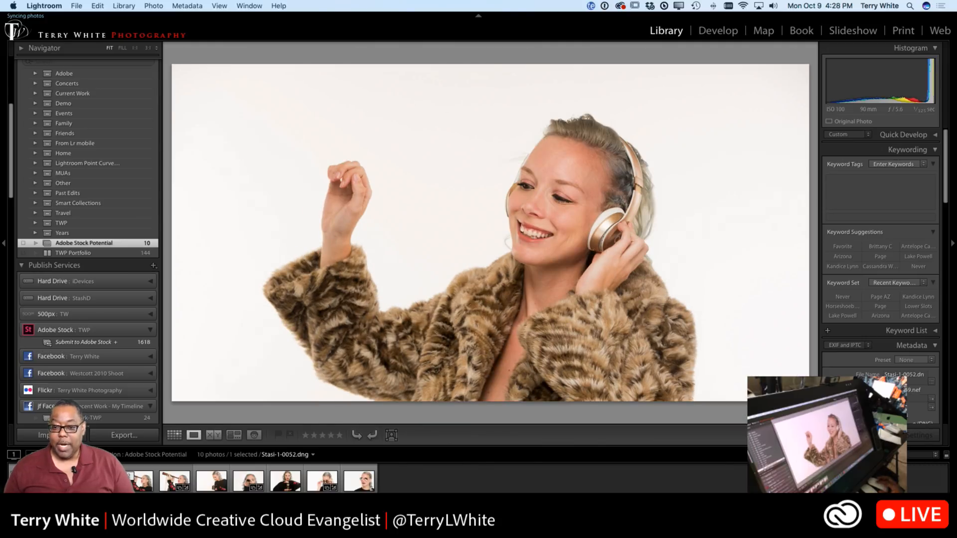
pyautogui.click(647, 280)
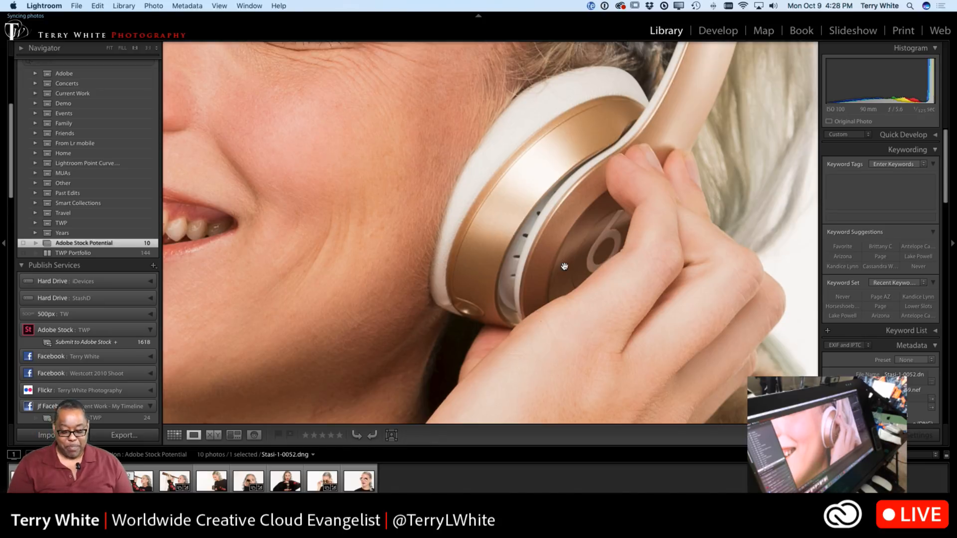
pyautogui.press('super+0')
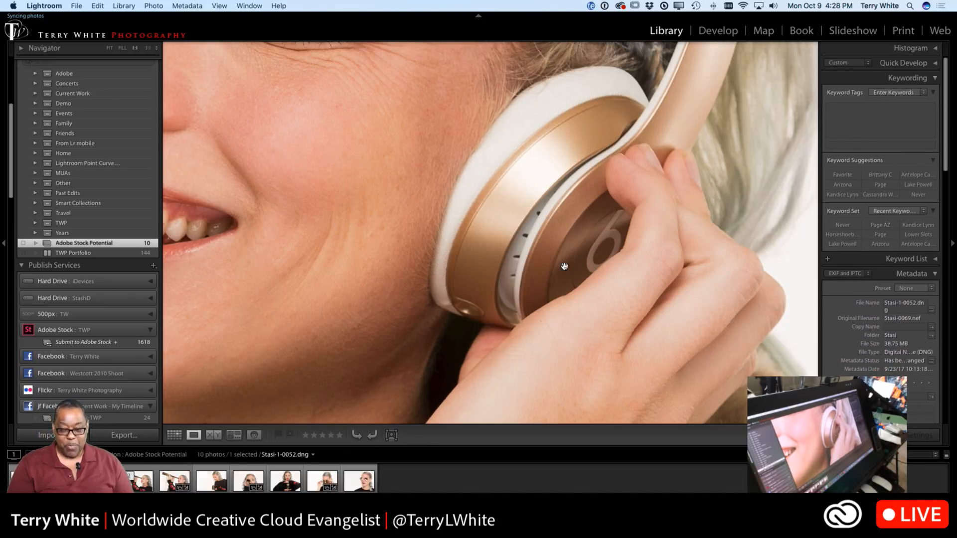
pyautogui.press('super+0')
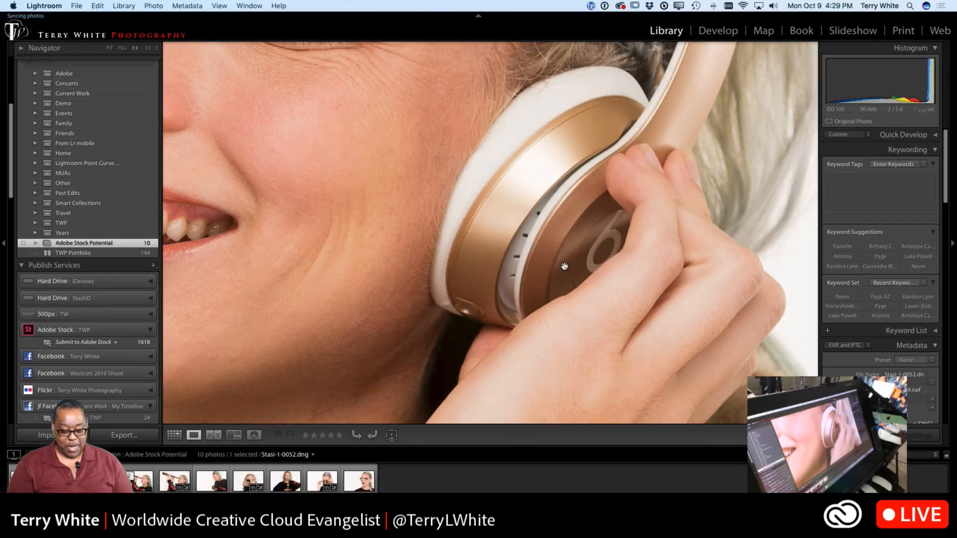
pyautogui.click(565, 266)
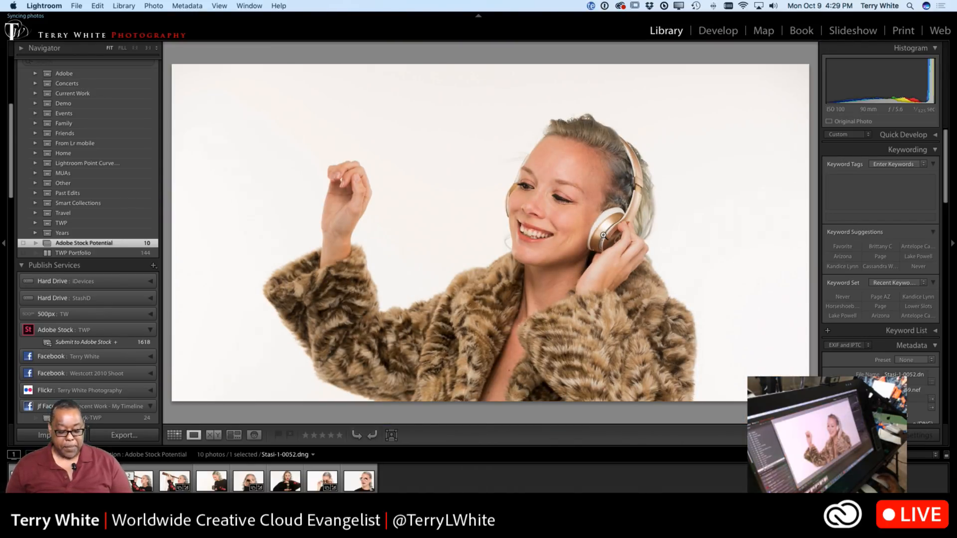
# Remove the original Stasi-1-0101 DNG from the Adobe Stock Potential collection, keeping the edited PSD.
pyautogui.press('g')
pyautogui.click(477, 163)
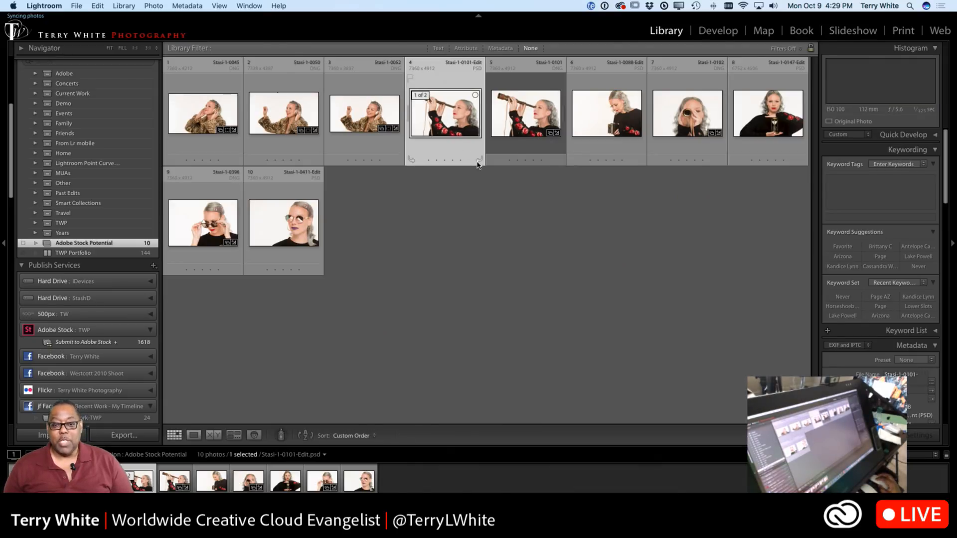
pyautogui.click(534, 120)
pyautogui.press('Delete')
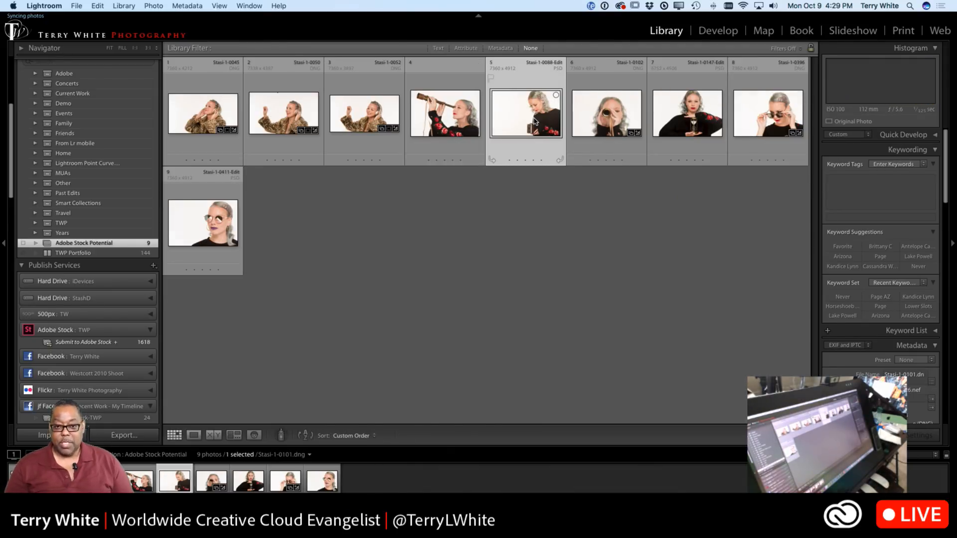
# Select the six photos from Stasi-1-0101-Edit through Stasi-1-0411-Edit and locate the Submit to Adobe Stock publish collection.
pyautogui.click(448, 155)
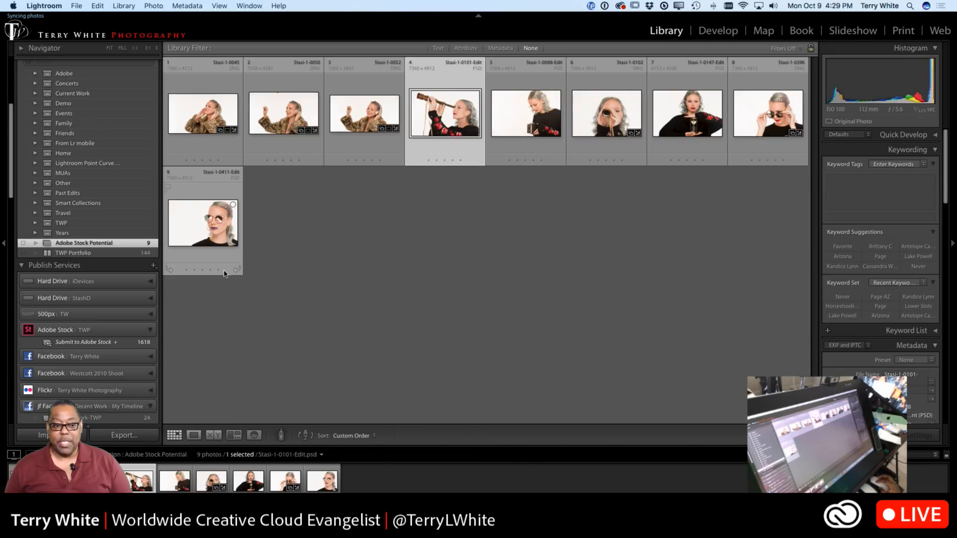
pyautogui.keyDown('shift'); pyautogui.click(217, 244); pyautogui.keyUp('shift')
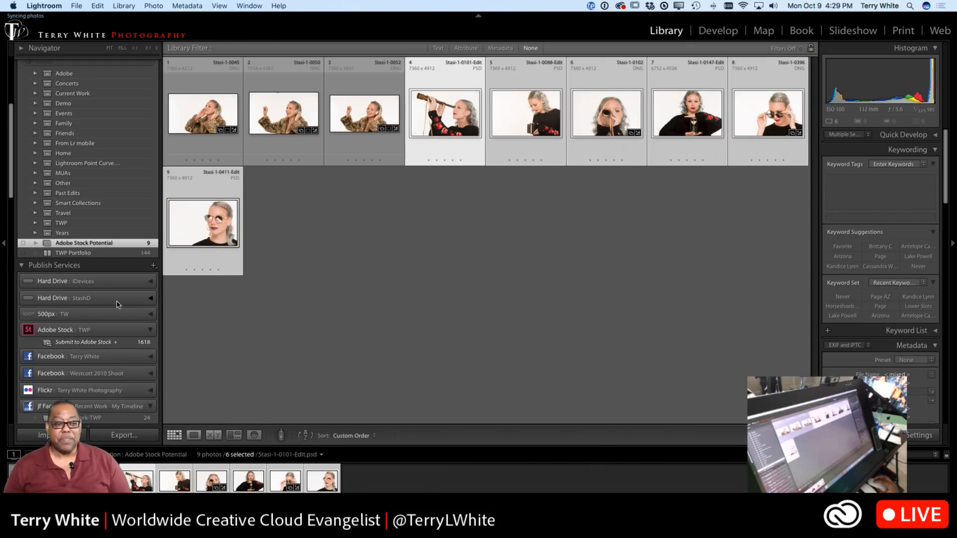
pyautogui.scroll(-3, 115, 306)
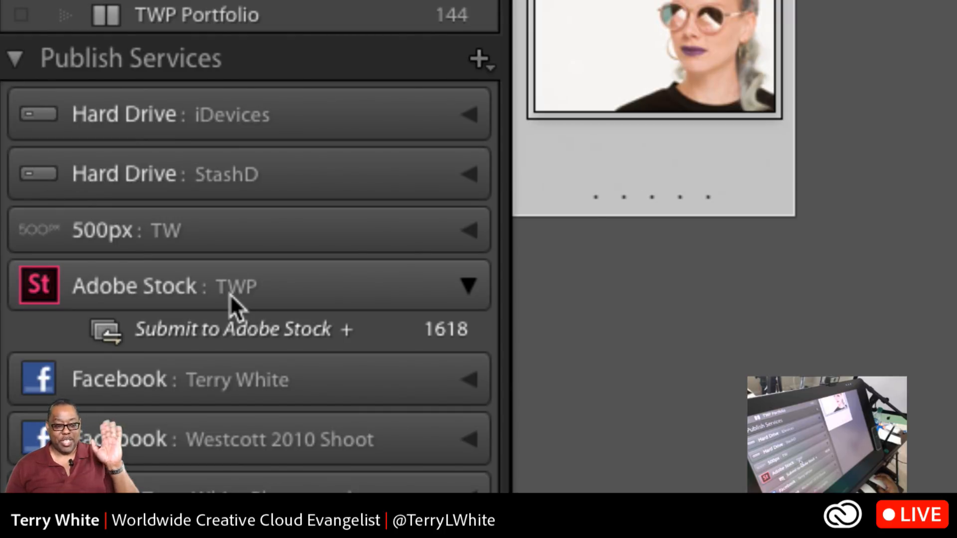
pyautogui.click(205, 320)
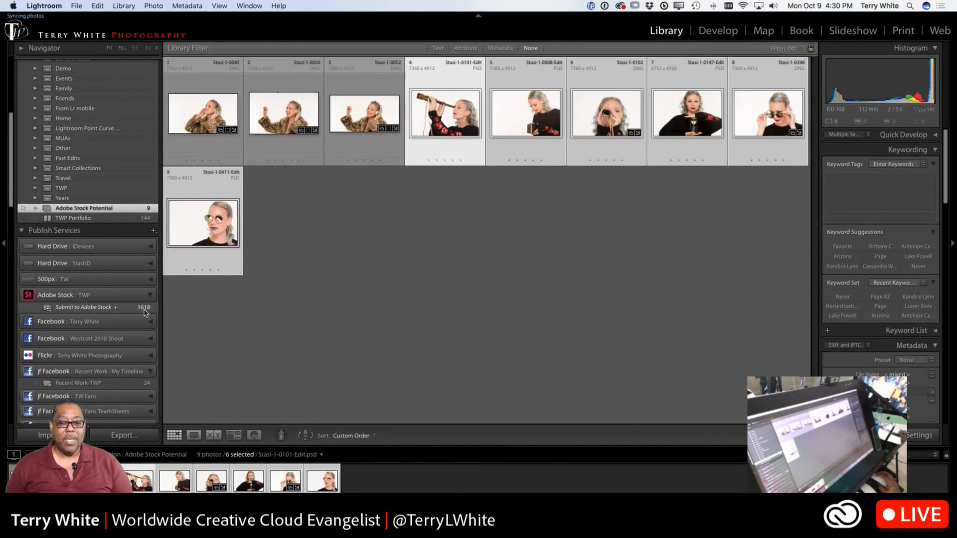
# Try adding the six selected photos to the Submit to Adobe Stock collection, and undo the addition.
pyautogui.moveTo(196, 228); pyautogui.dragTo(132, 313)
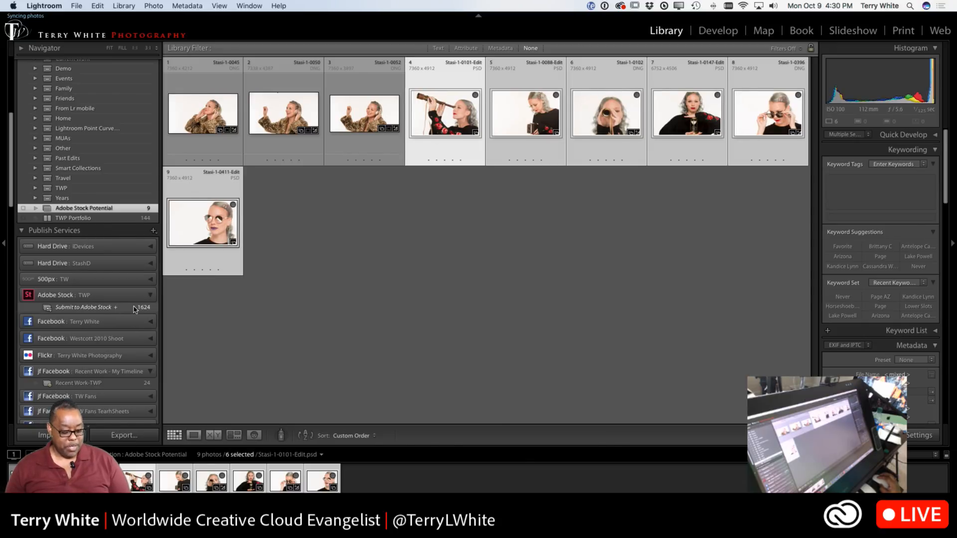
pyautogui.press('super+z')
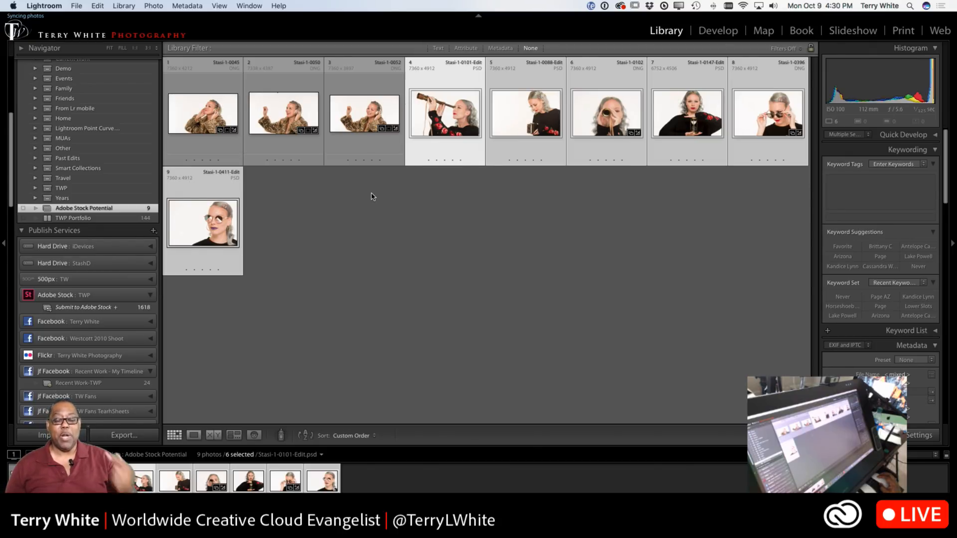
# Create virtual copies of the six selected photos in the Adobe Stock Potential collection.
pyautogui.click(129, 6)
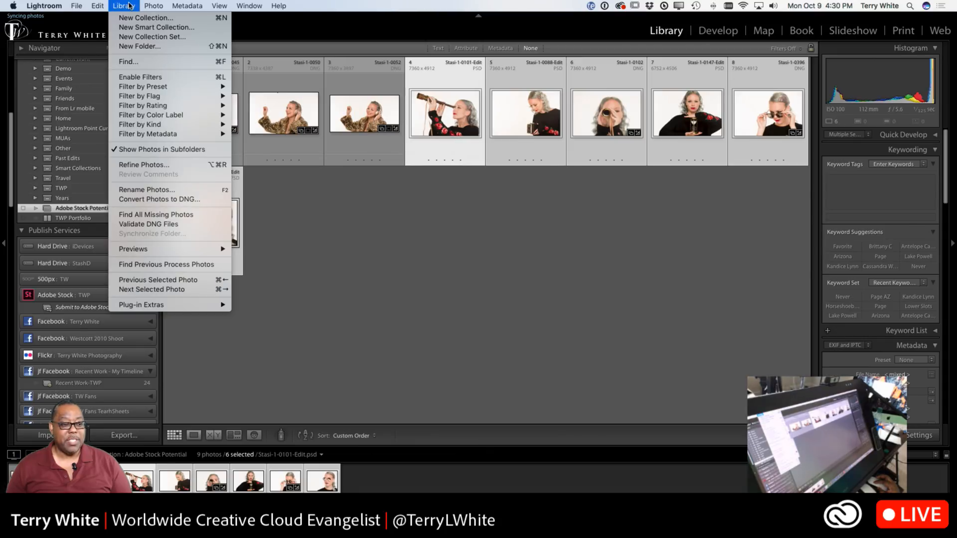
pyautogui.moveTo(143, 5)
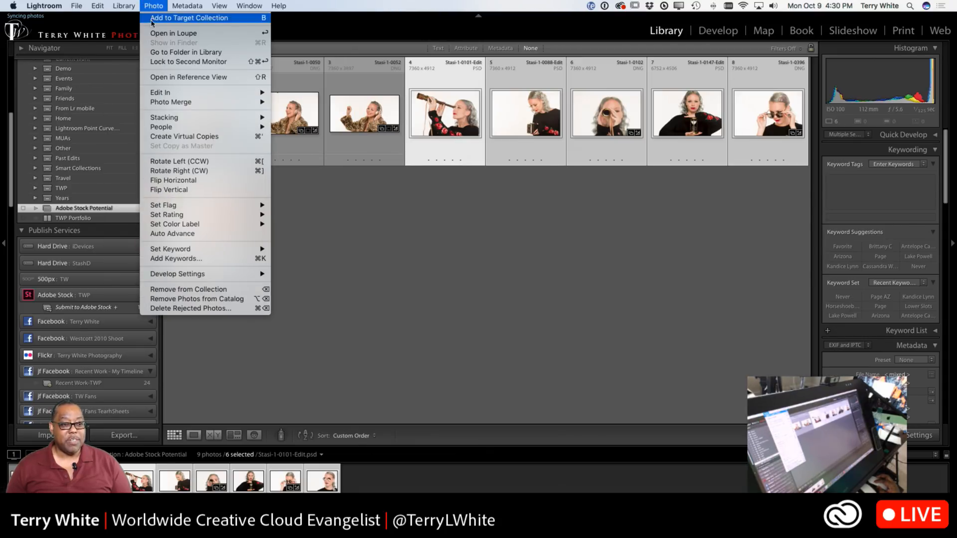
pyautogui.click(193, 141)
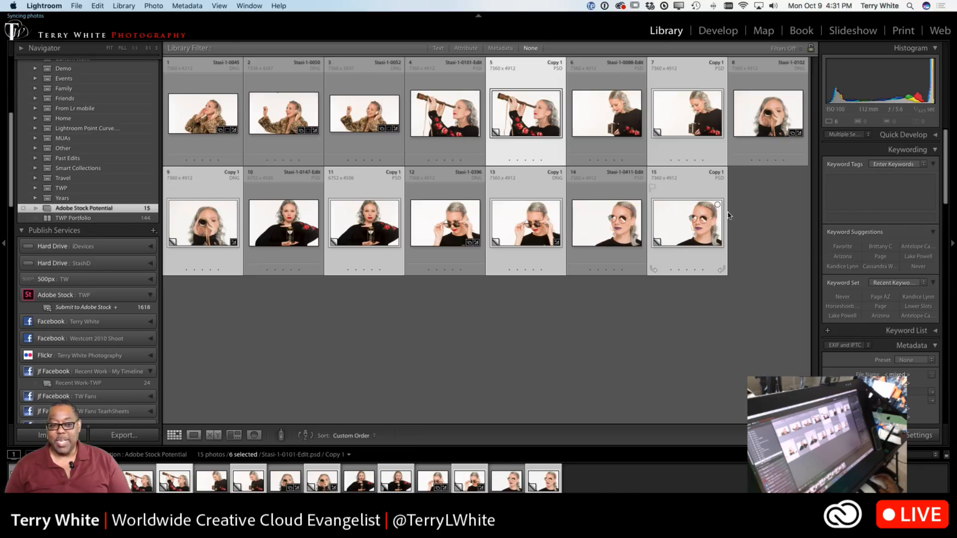
# Give the virtual copy of Stasi-1-0101-Edit the metadata title "Explorer Girl".
pyautogui.scroll(-6, 867, 309)
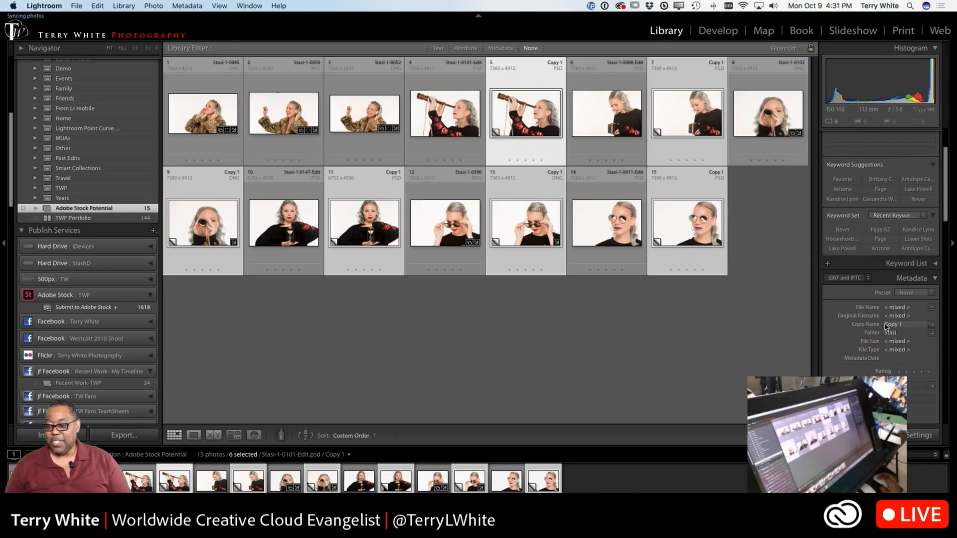
pyautogui.scroll(-1, 885, 326)
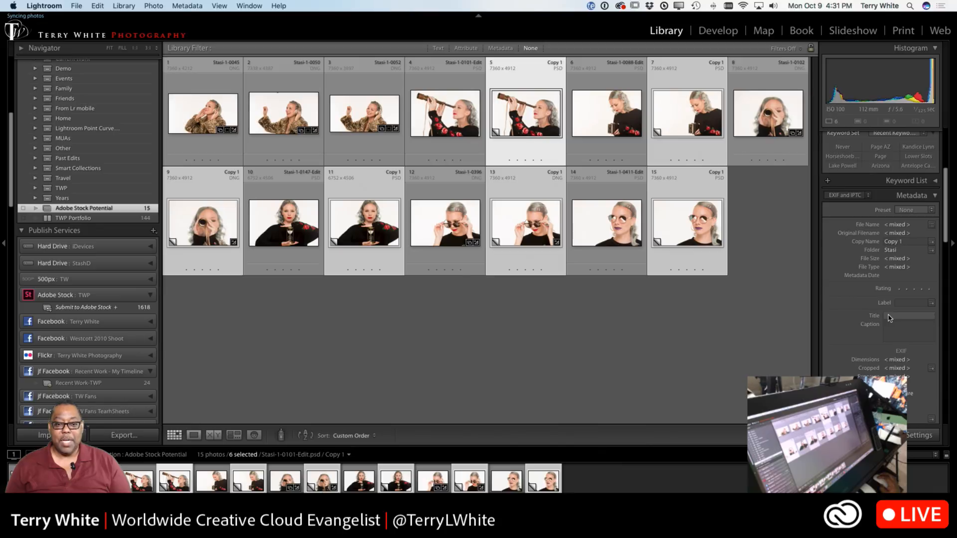
pyautogui.click(572, 314)
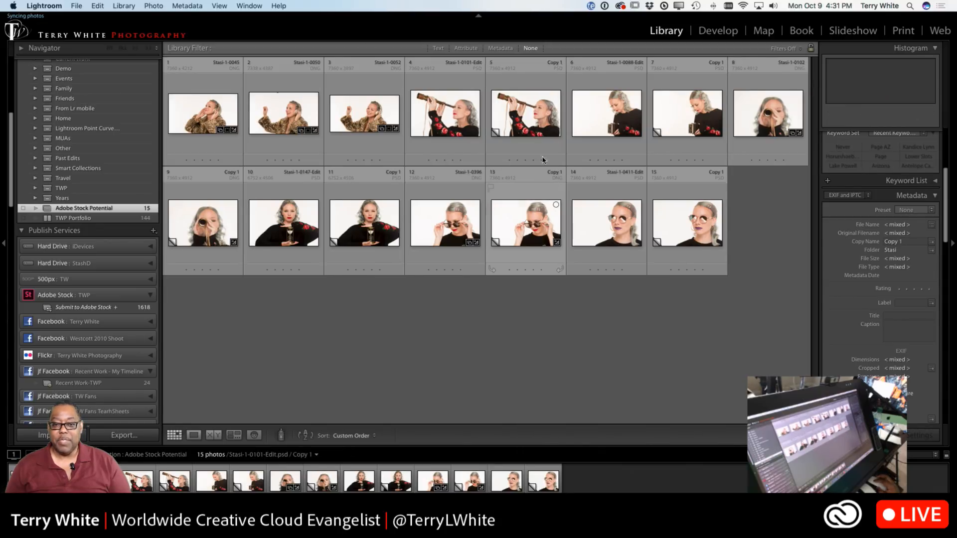
pyautogui.click(521, 125)
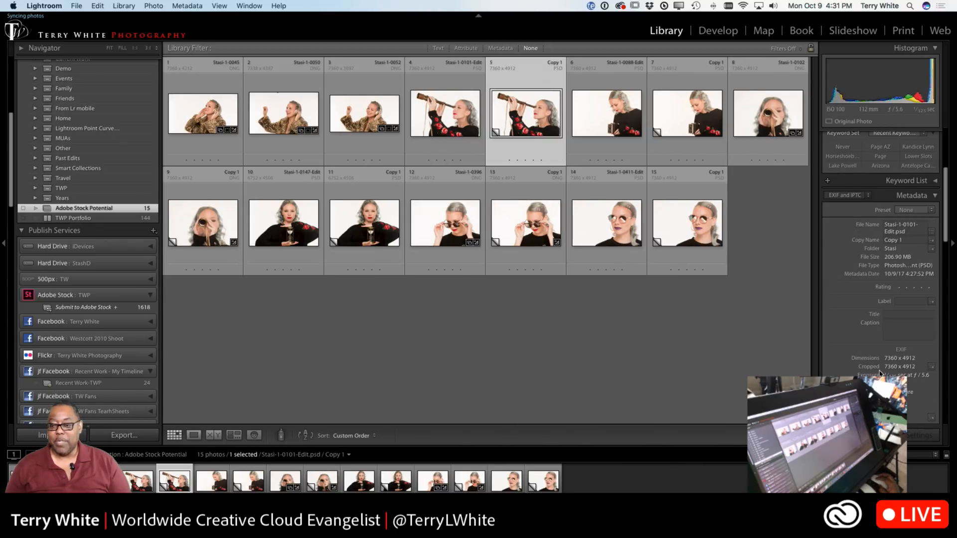
pyautogui.click(890, 315)
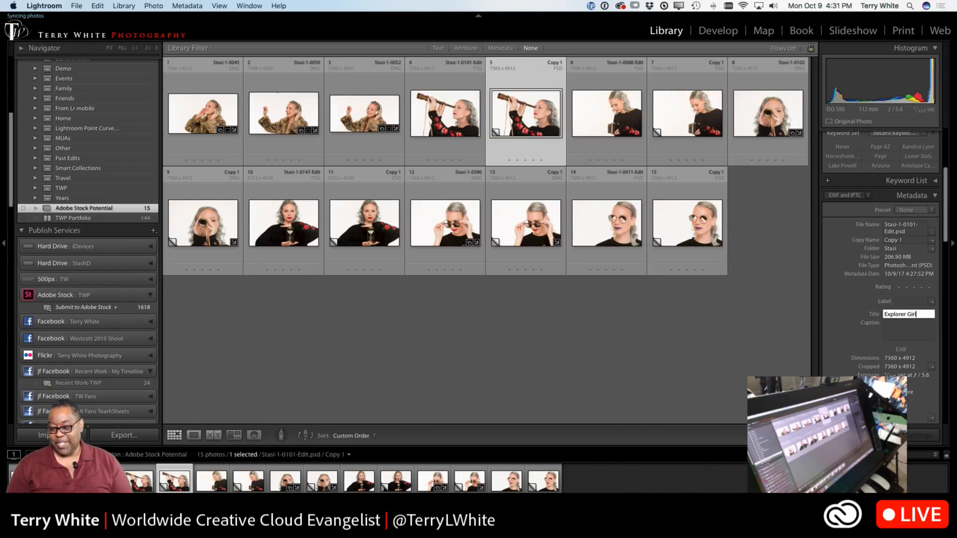
pyautogui.press('Return')
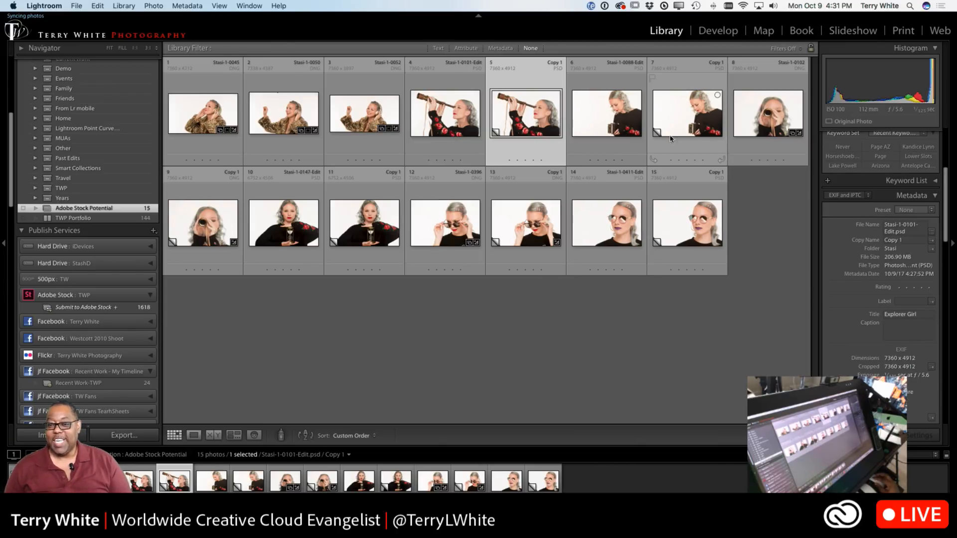
# Give the virtual copy of Stasi-1-0088-Edit the metadata title "Woman with old camera".
pyautogui.click(674, 136)
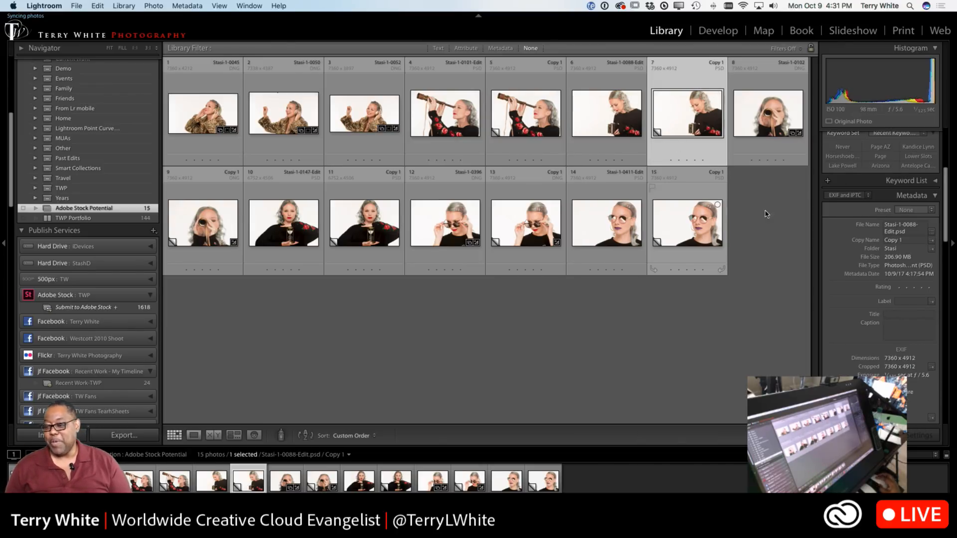
pyautogui.click(901, 314)
pyautogui.write('Woman')
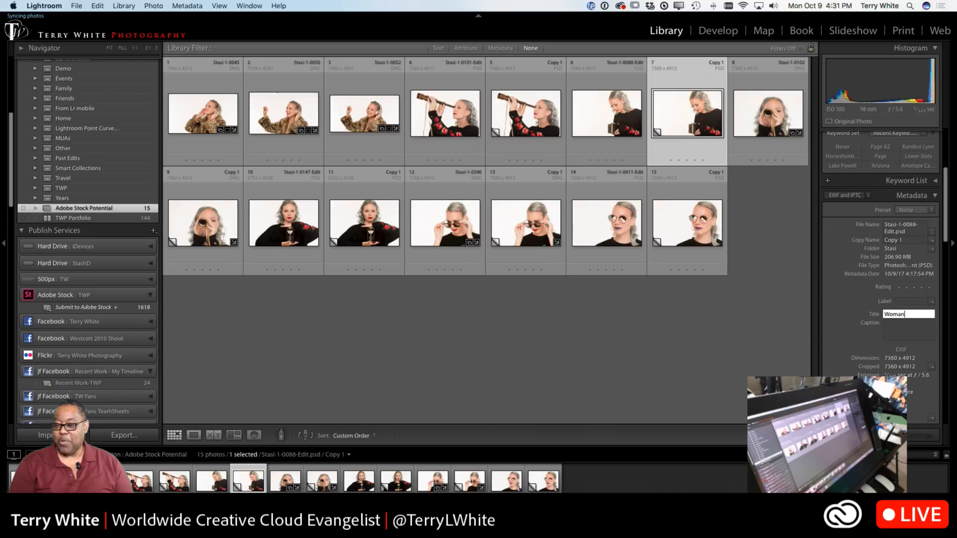
pyautogui.write(' with old')
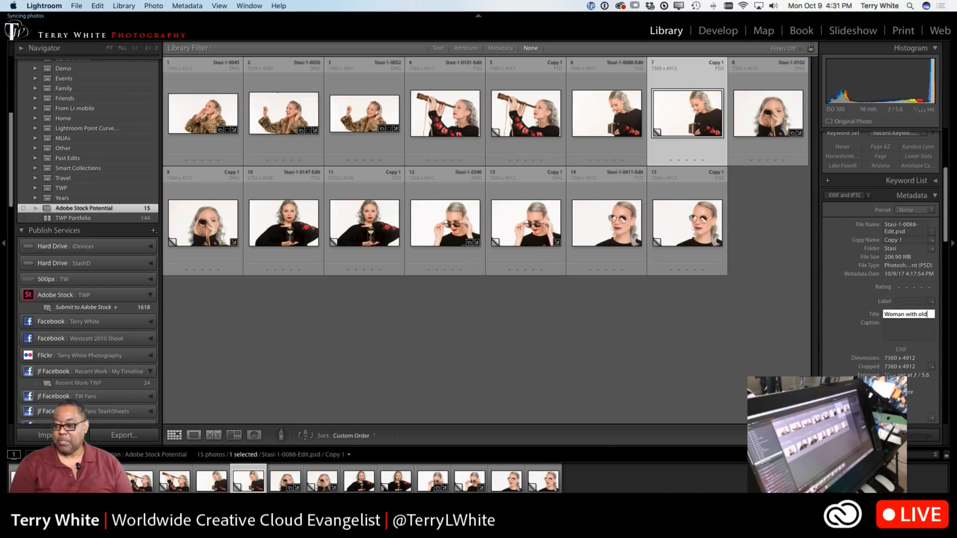
pyautogui.write(' camera')
pyautogui.press('Return')
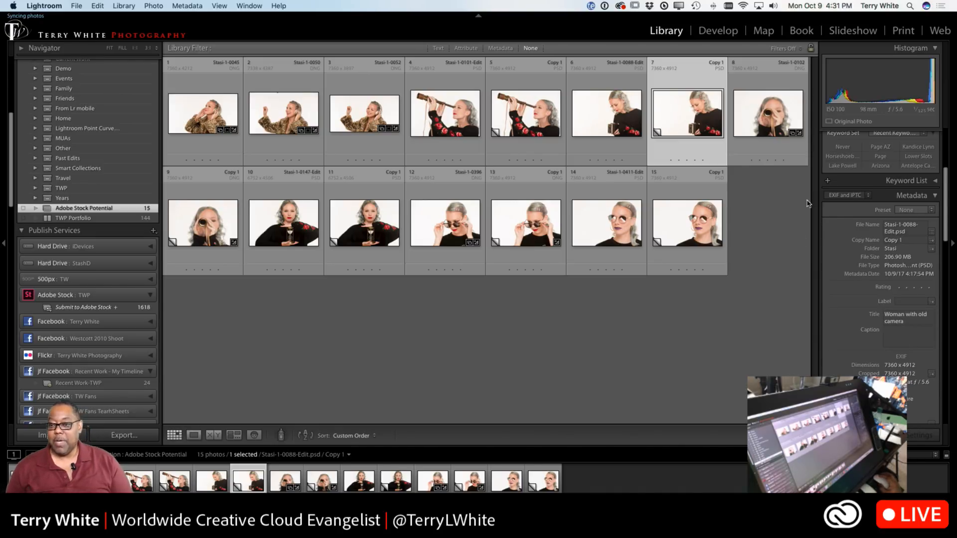
# Give the virtual copy of Stasi-1-0102 the metadata title "Explorer lady with telescope".
pyautogui.press('Right')
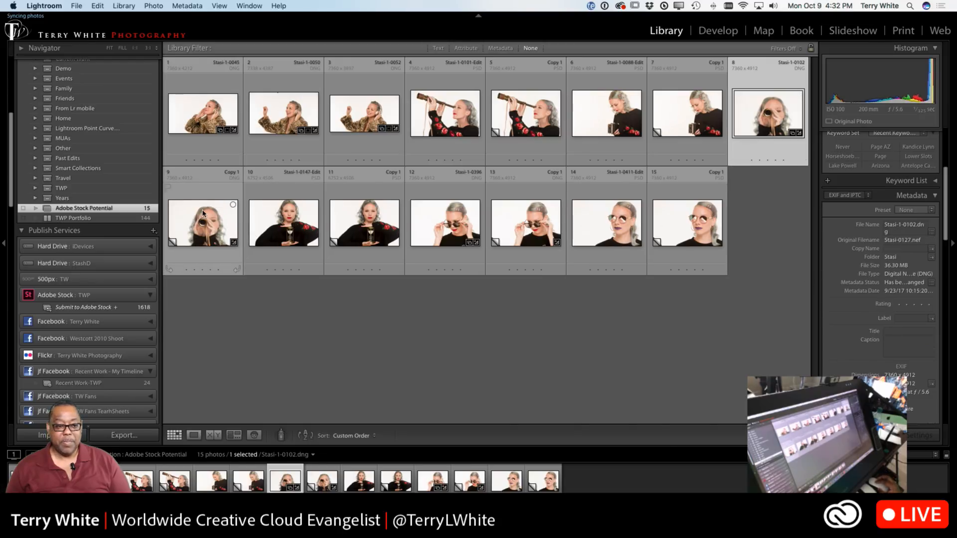
pyautogui.click(206, 219)
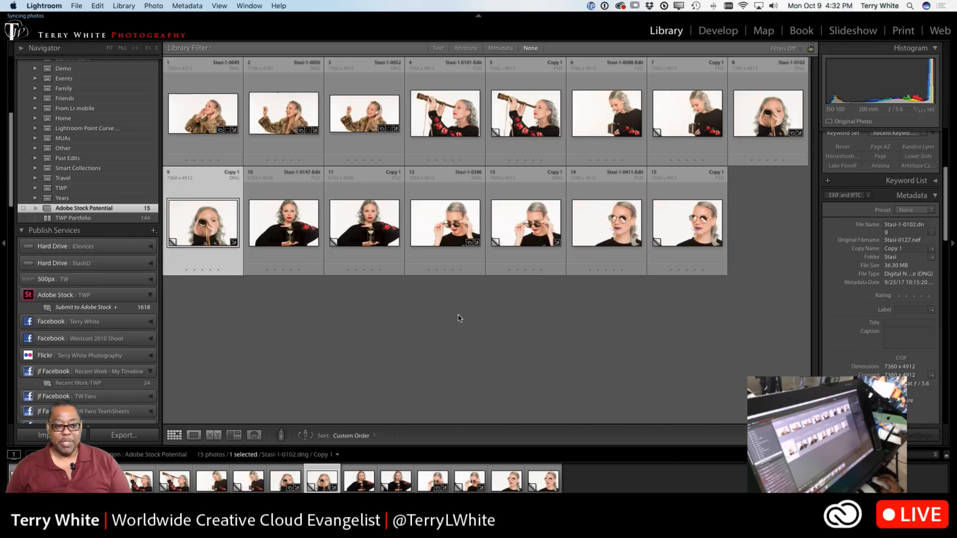
pyautogui.click(899, 323)
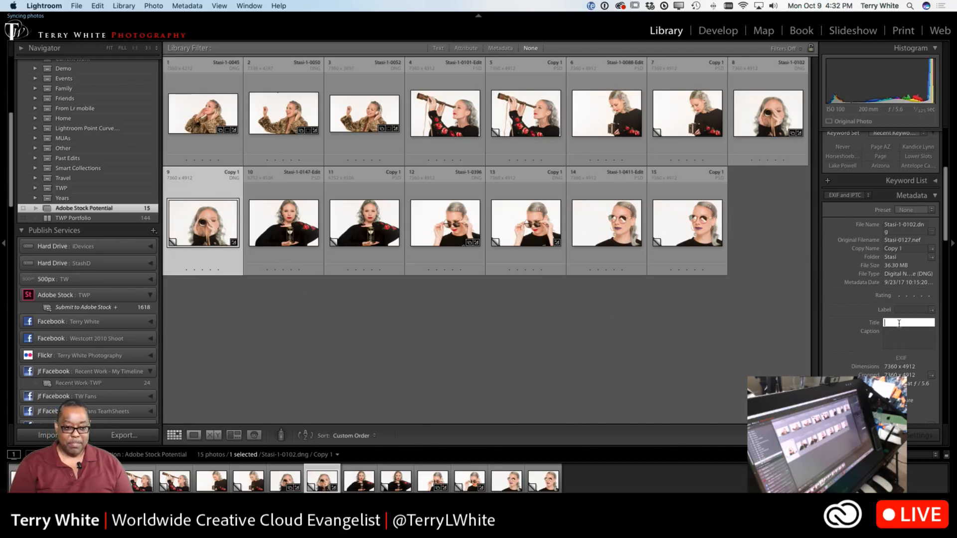
pyautogui.write('Explorer Girl')
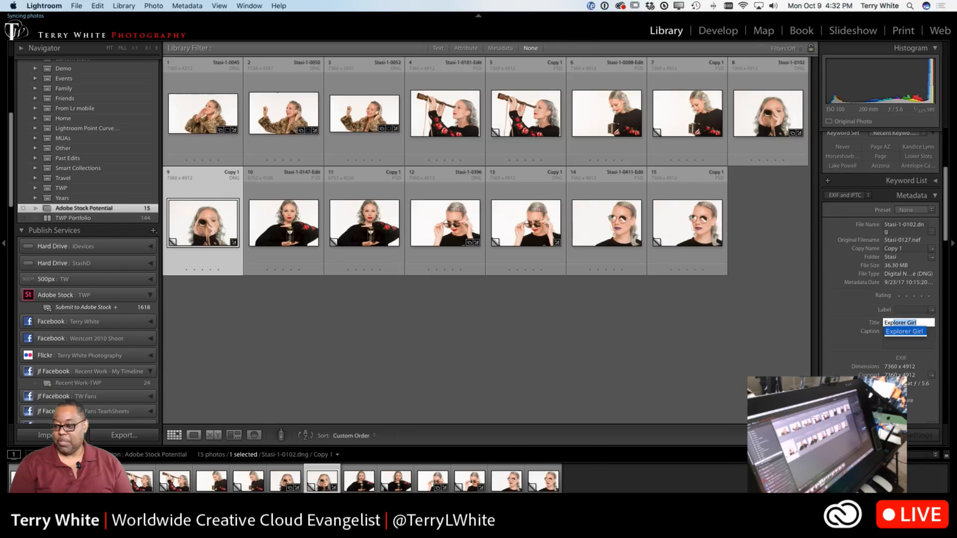
pyautogui.press('Return')
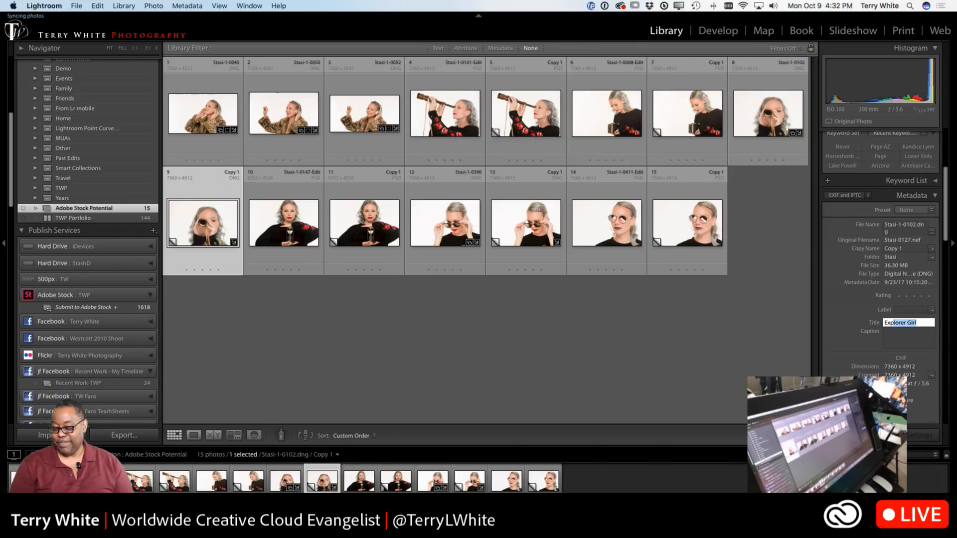
pyautogui.press('Right')
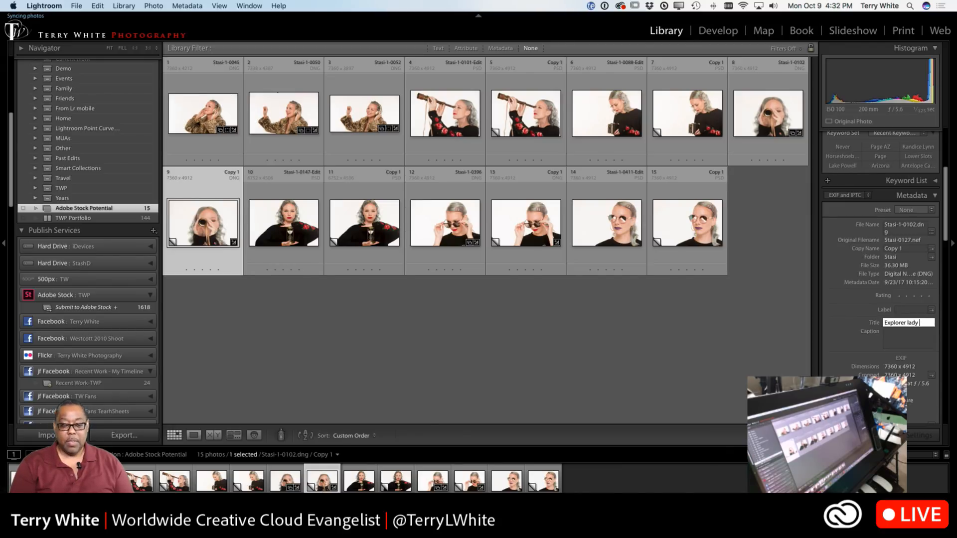
pyautogui.write('lady with telescope')
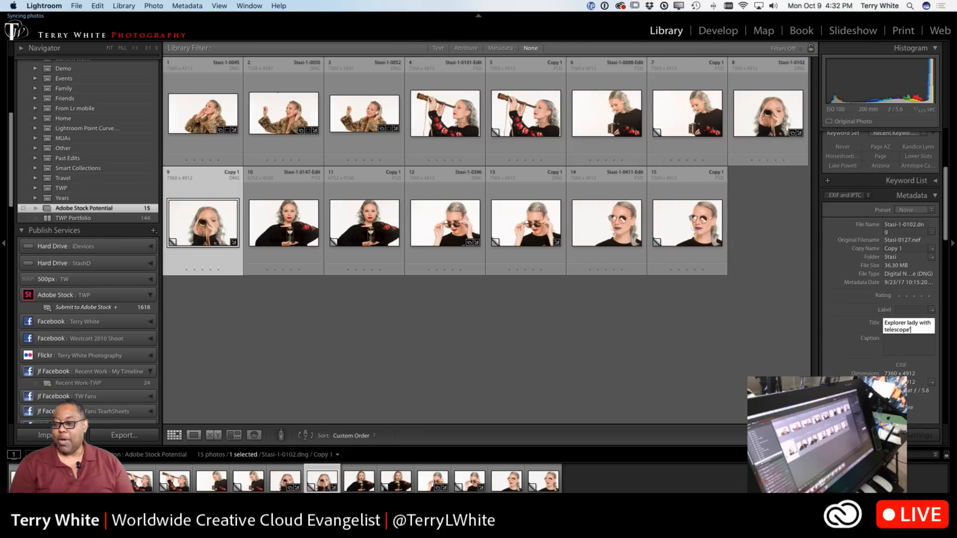
pyautogui.press('Return')
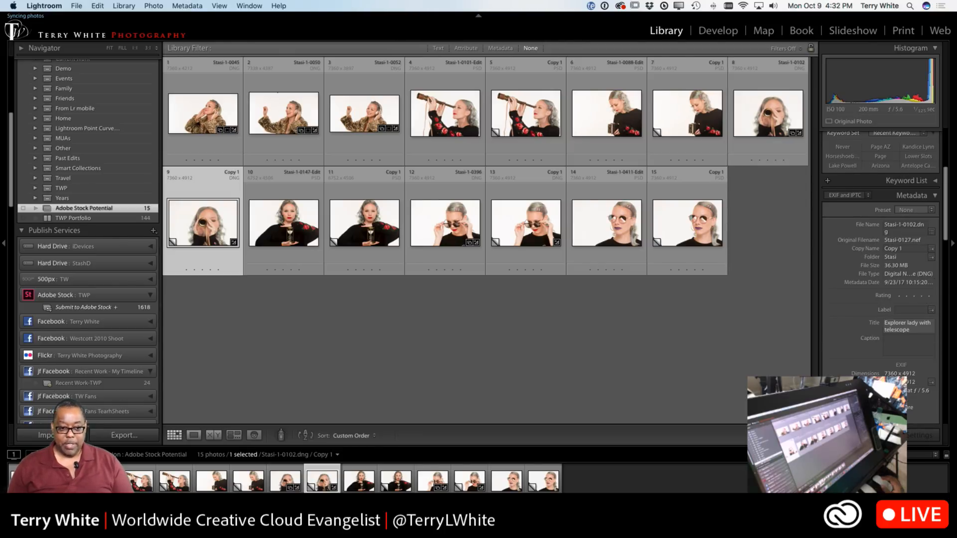
# Give the virtual copy of Stasi-1-0147-Edit the metadata title "Woman with hour glass".
pyautogui.click(367, 229)
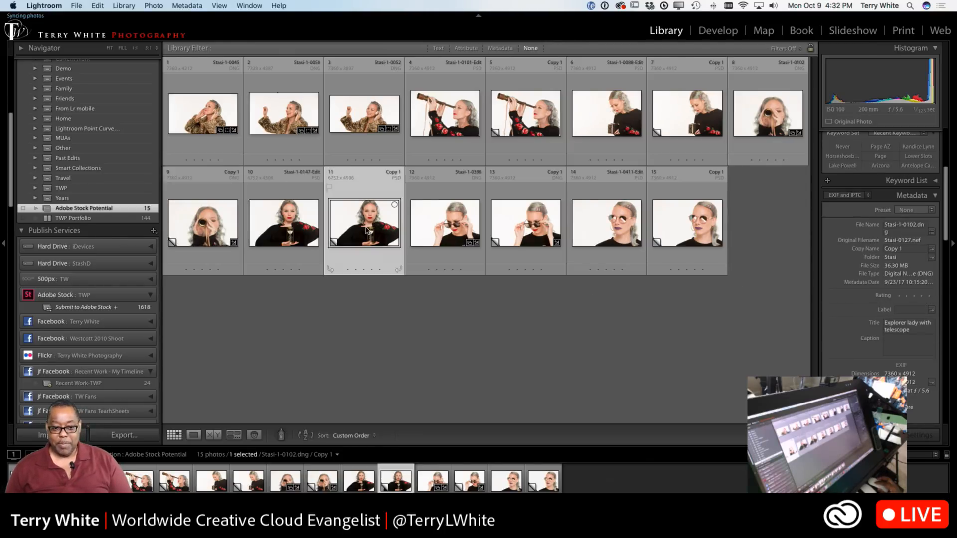
pyautogui.click(890, 314)
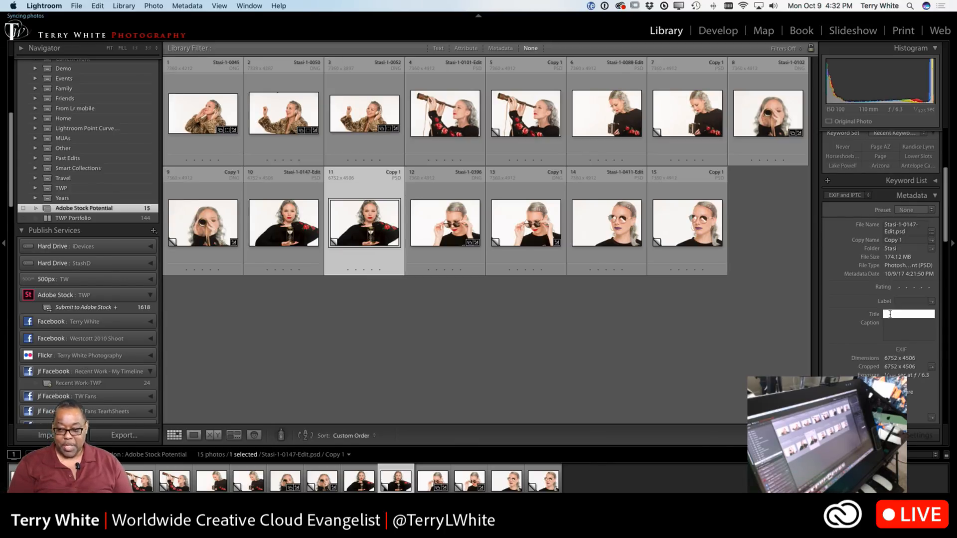
pyautogui.write('Woman with ')
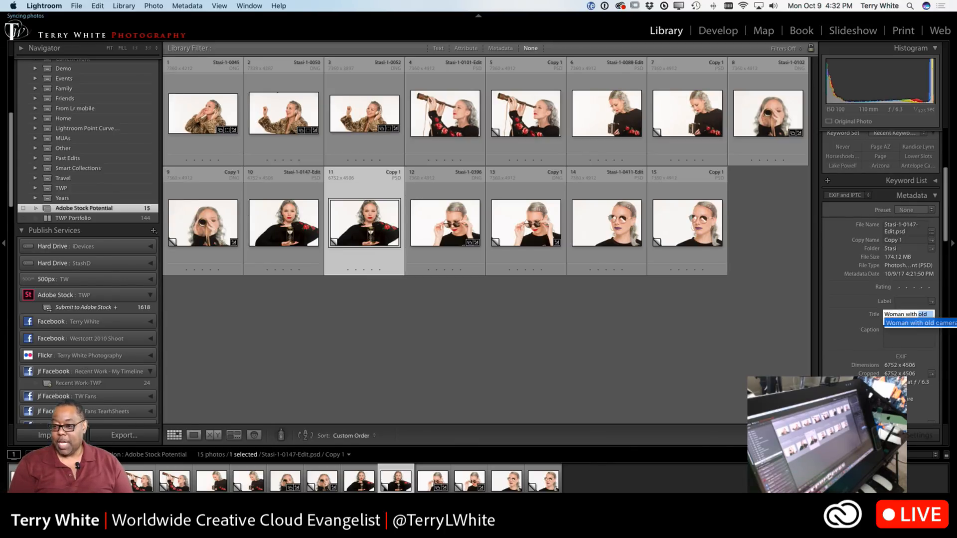
pyautogui.write('hour glas')
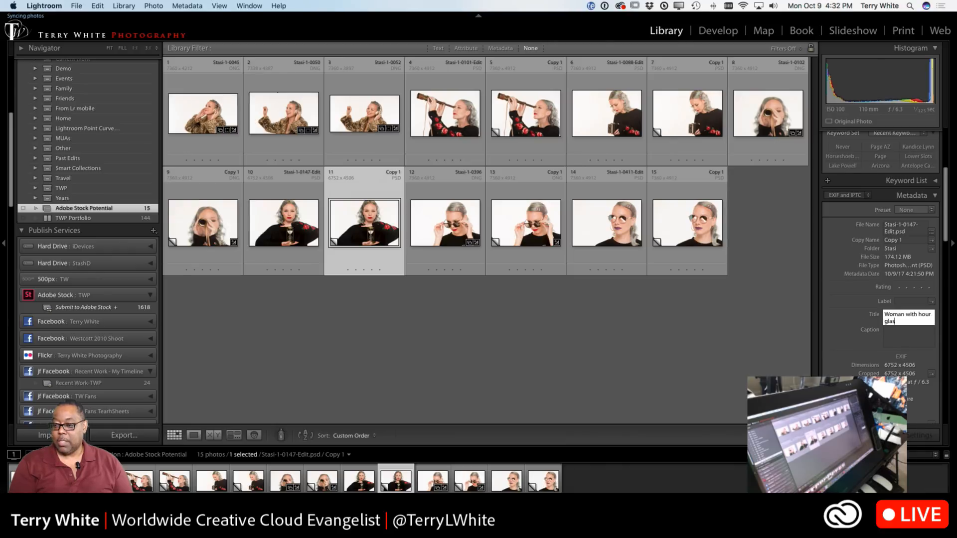
pyautogui.write('s')
pyautogui.press('Return')
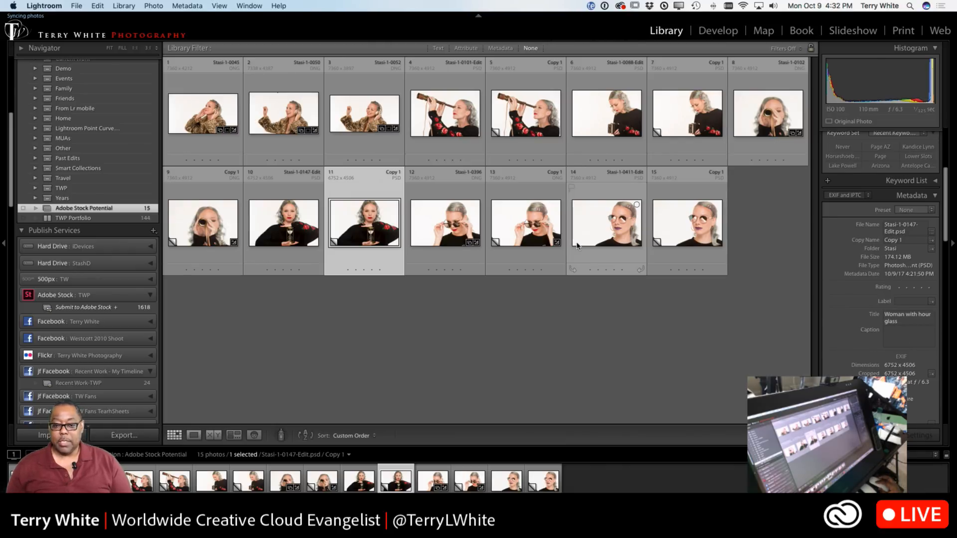
# Title the virtual copies of both sunglasses portraits, Stasi-1-0396 and Stasi-1-0411-Edit, together as "Female model with sunglasses".
pyautogui.click(529, 234)
pyautogui.keyDown('super'); pyautogui.click(715, 252); pyautogui.keyUp('super')
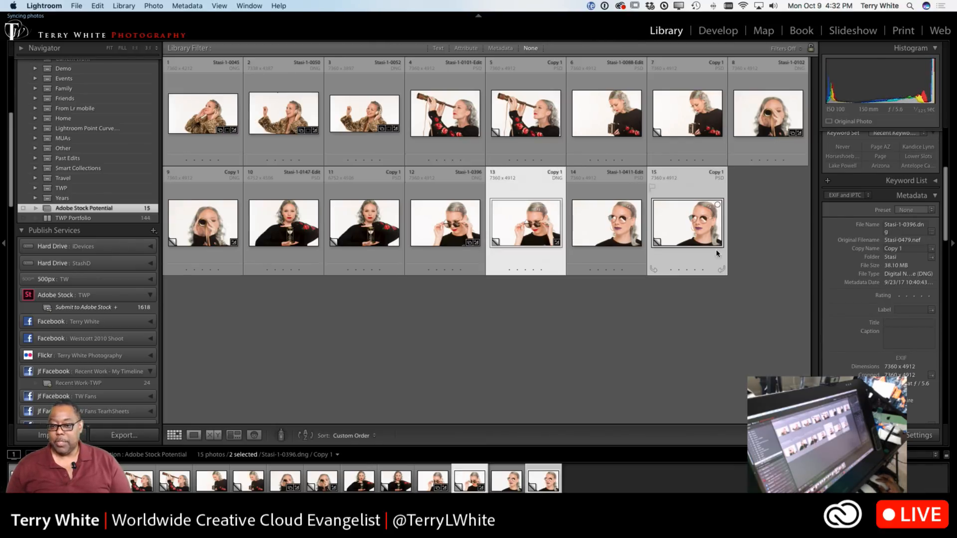
pyautogui.click(889, 316)
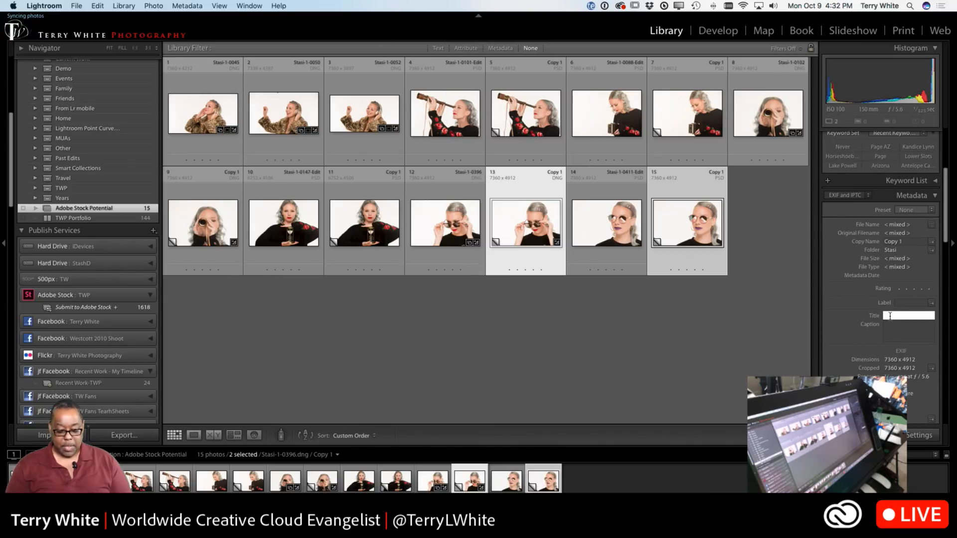
pyautogui.write('W')
pyautogui.press('BackSpace')
pyautogui.press('BackSpace')
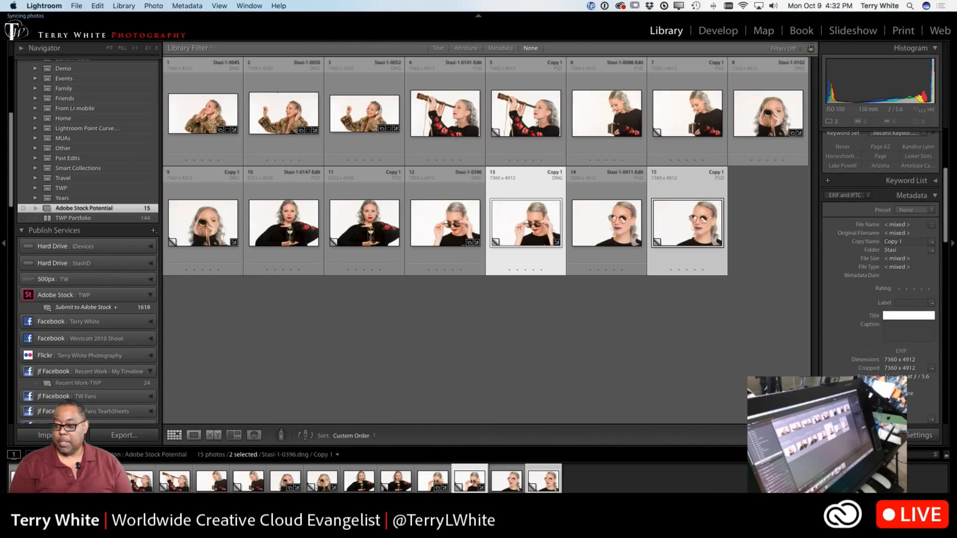
pyautogui.write('Female model')
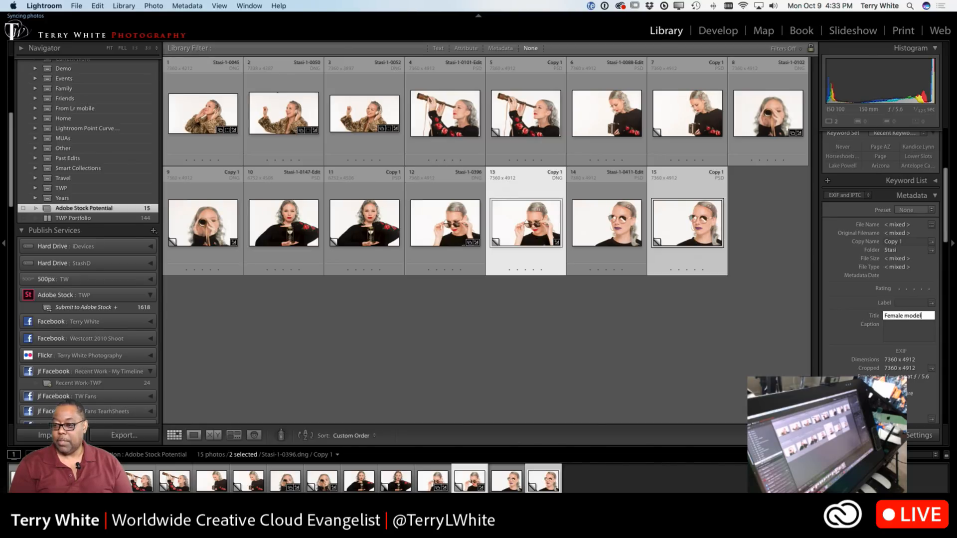
pyautogui.write(' with sunglasses')
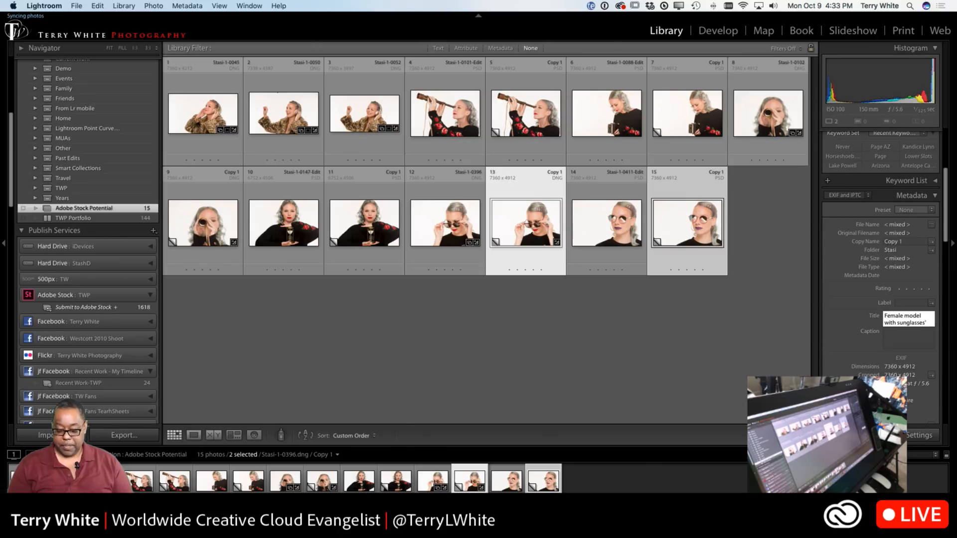
pyautogui.press('Return')
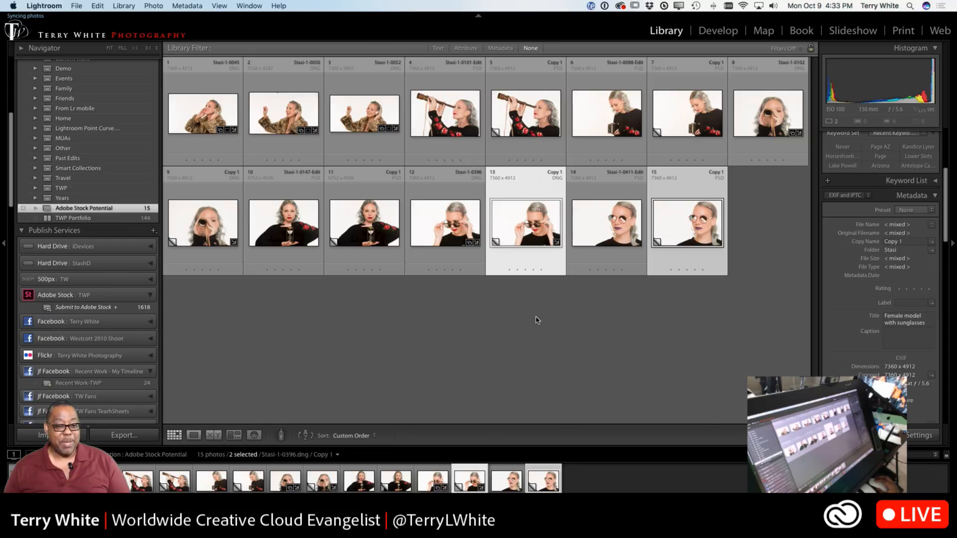
# Add all six titled virtual copies to the Submit to Adobe Stock collection and remove them from Adobe Stock Potential.
pyautogui.keyDown('super'); pyautogui.click(357, 247); pyautogui.keyUp('super')
pyautogui.keyDown('super'); pyautogui.click(202, 237); pyautogui.keyUp('super')
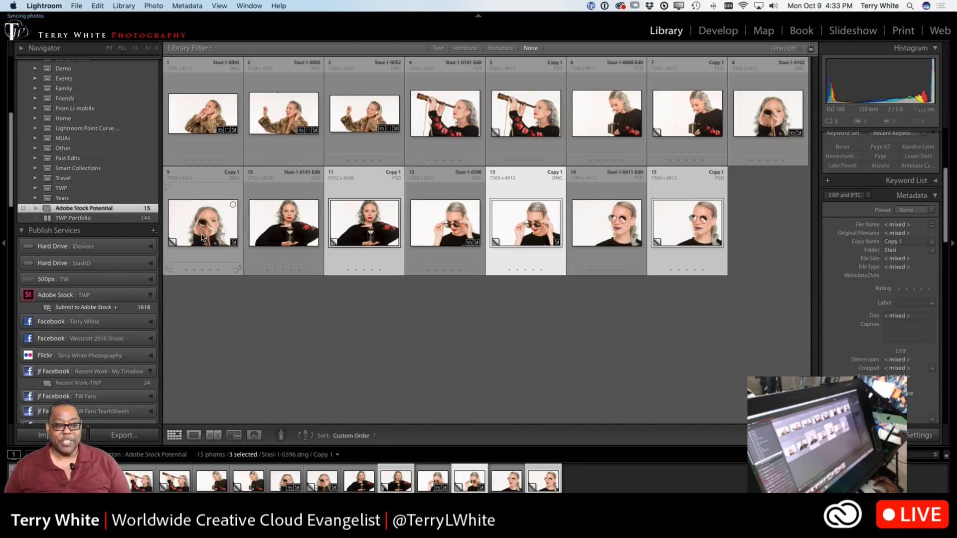
pyautogui.keyDown('super'); pyautogui.click(512, 129); pyautogui.keyUp('super')
pyautogui.keyDown('super'); pyautogui.click(664, 125); pyautogui.keyUp('super')
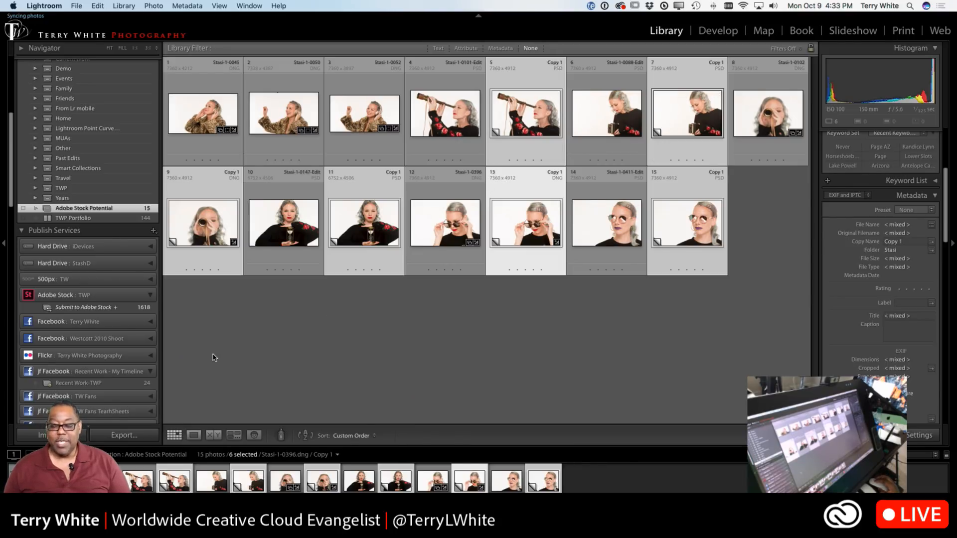
pyautogui.moveTo(207, 237); pyautogui.dragTo(125, 307)
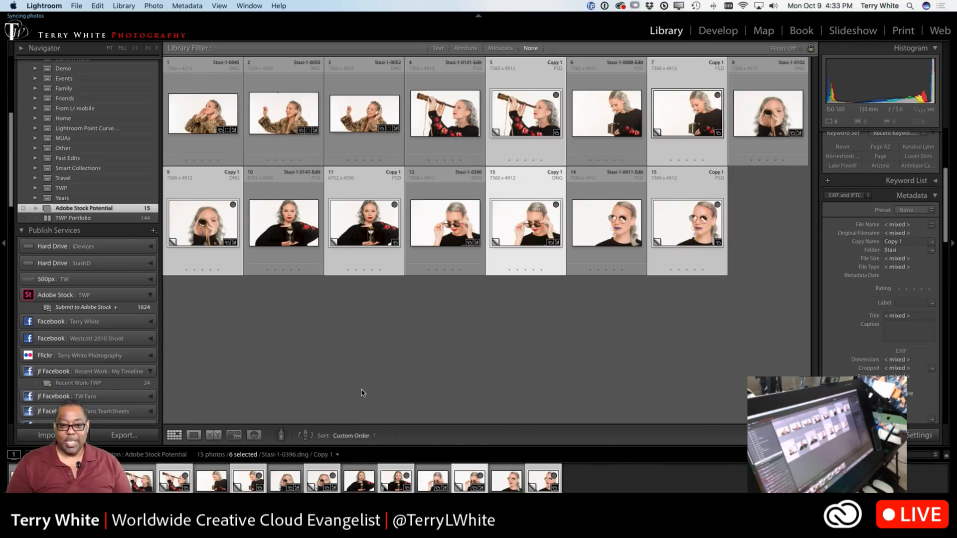
pyautogui.press('Delete')
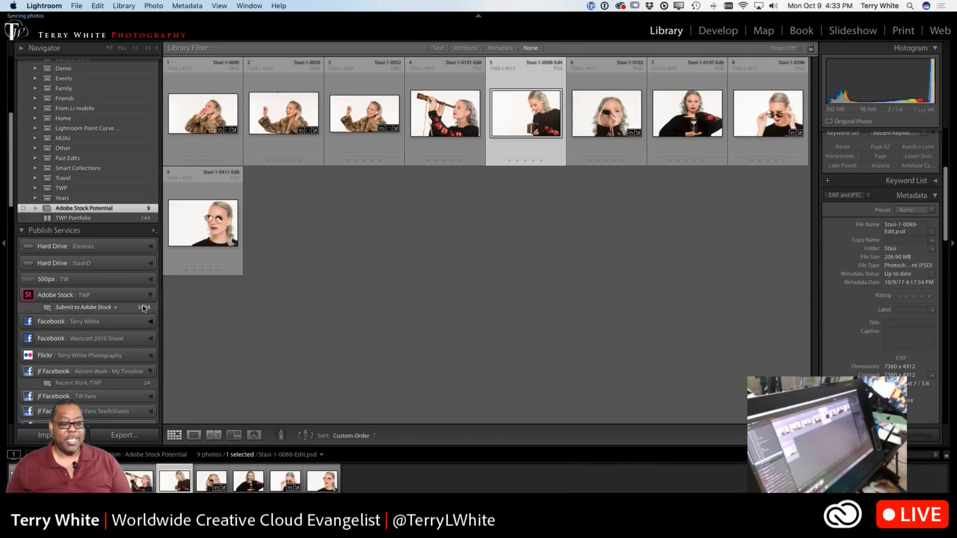
# Open the Submit to Adobe Stock collection and publish its six new photos.
pyautogui.click(143, 308)
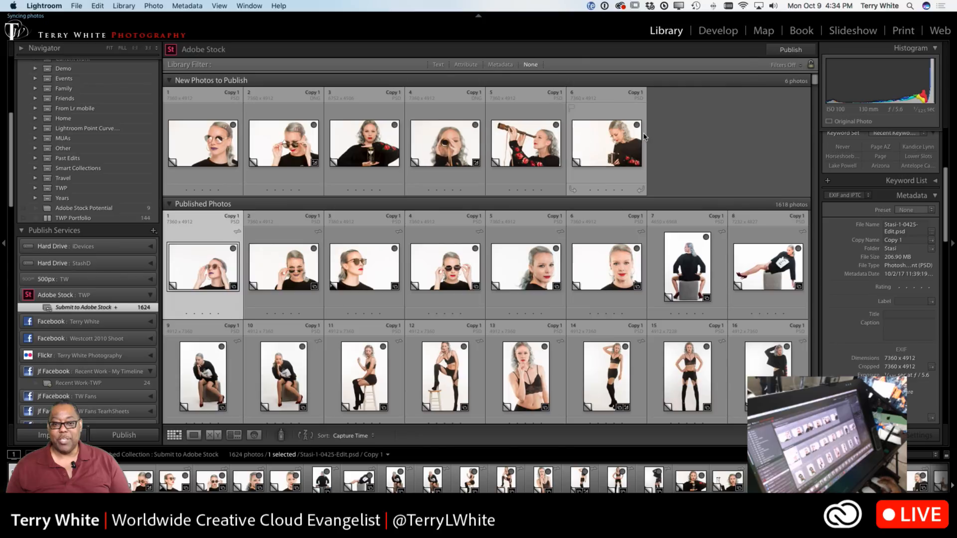
pyautogui.click(789, 50)
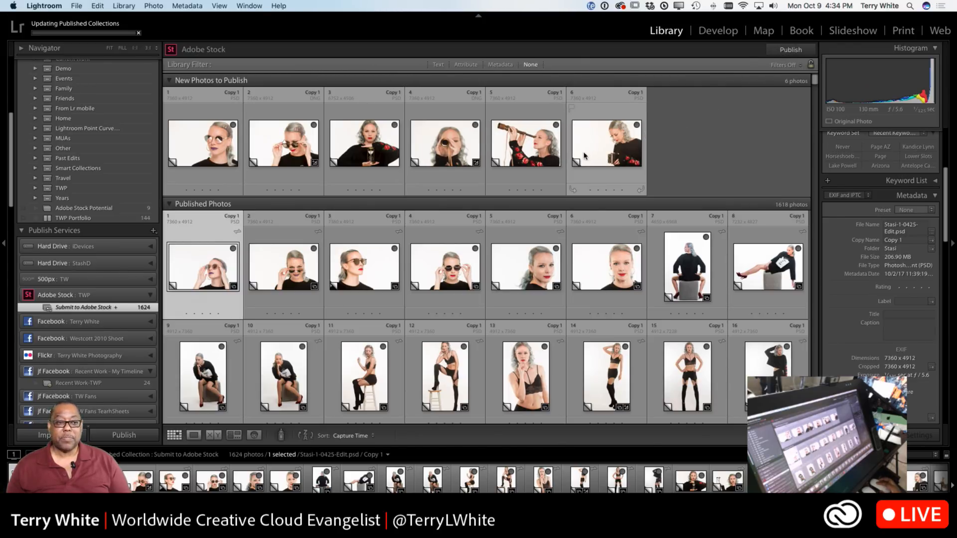
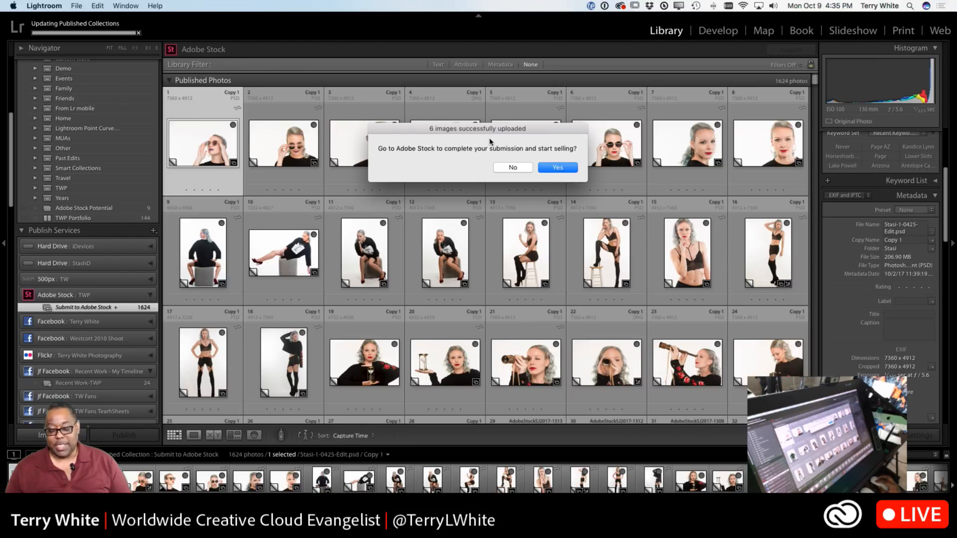
# Continue to the Adobe Stock contributor site in Safari and select each of the other five uploaded photos to load its suggested keywords.
pyautogui.click(558, 168)
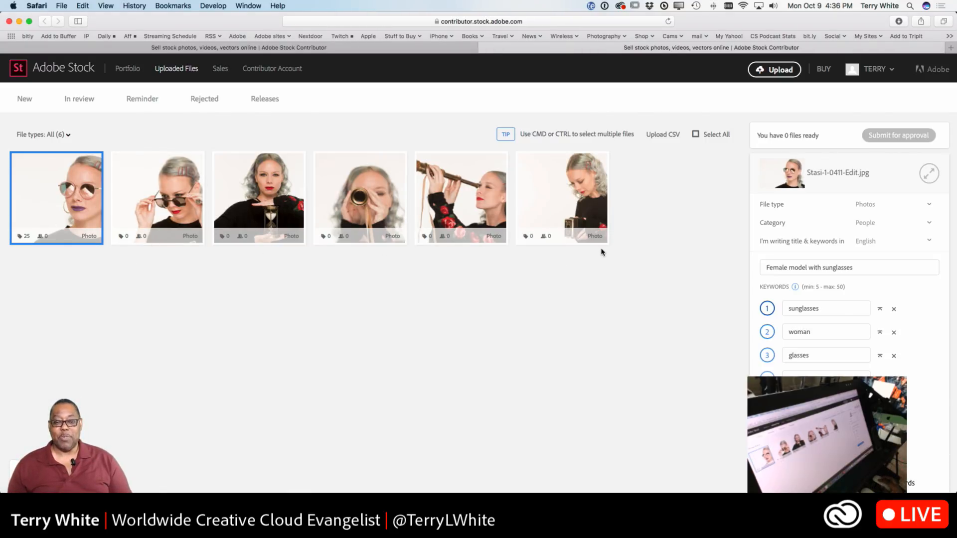
pyautogui.click(140, 208)
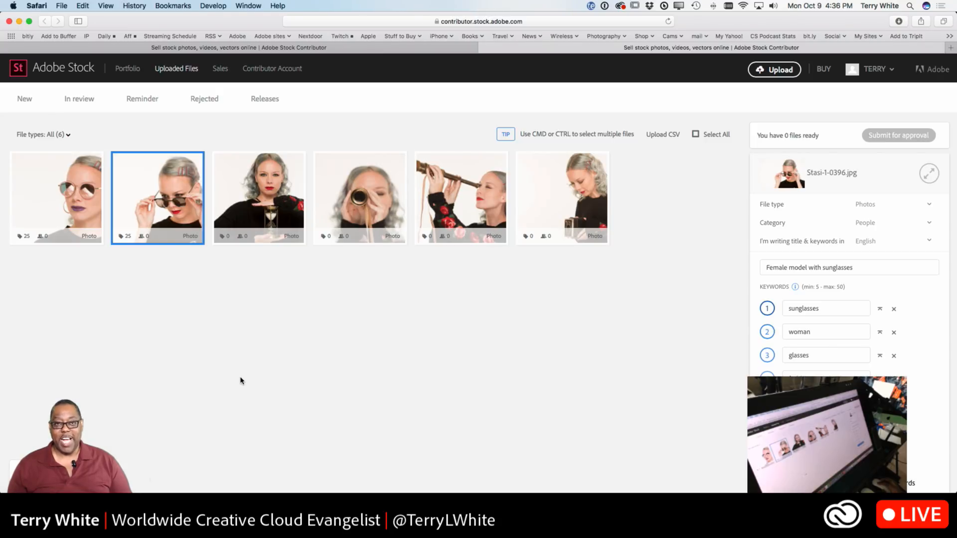
pyautogui.click(257, 208)
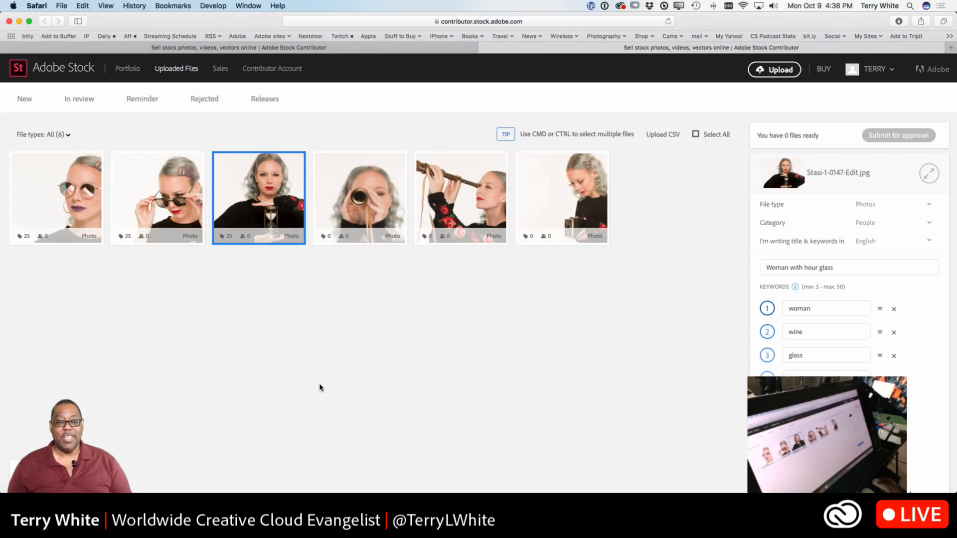
pyautogui.click(359, 221)
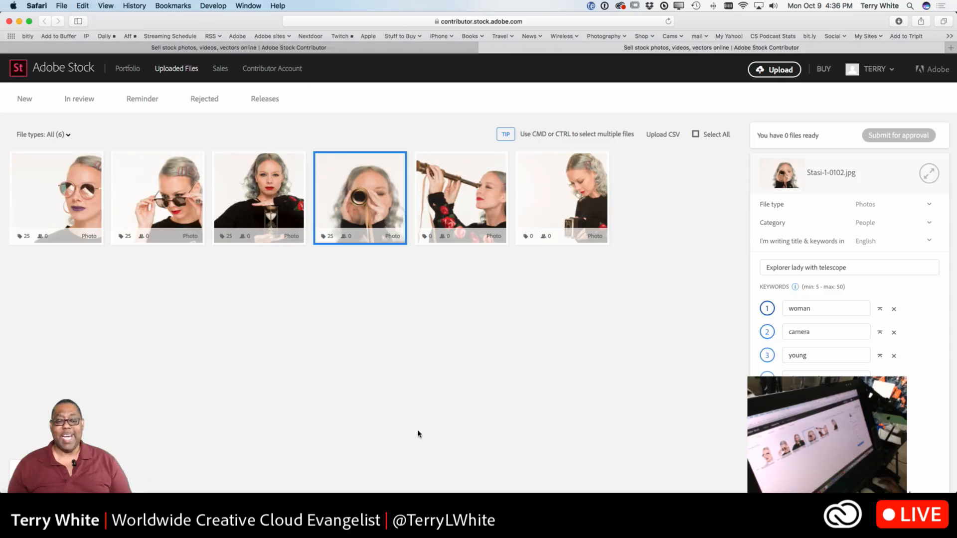
pyautogui.click(435, 206)
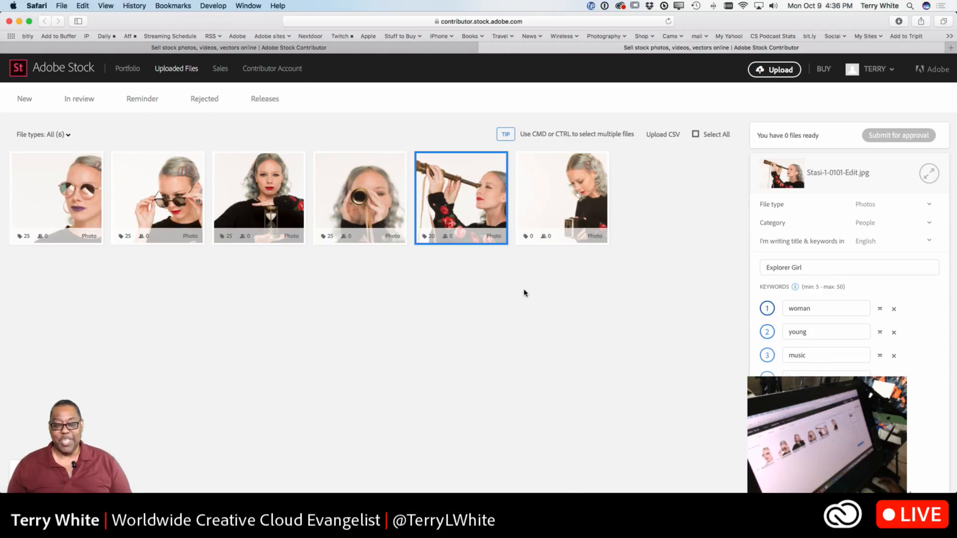
pyautogui.click(521, 239)
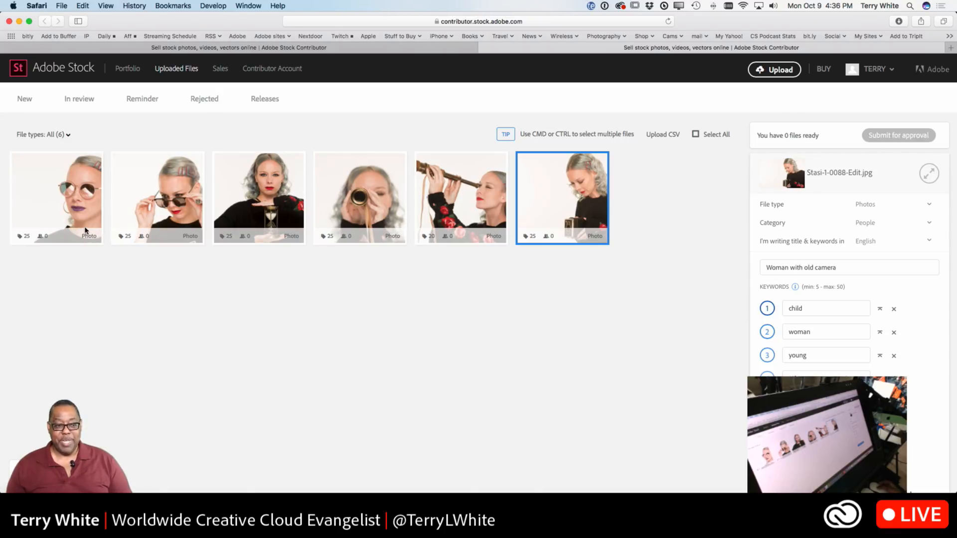
# Remove the keywords happy, child and boy from the first sunglasses portrait, Stasi-1-0411-Edit.
pyautogui.click(75, 212)
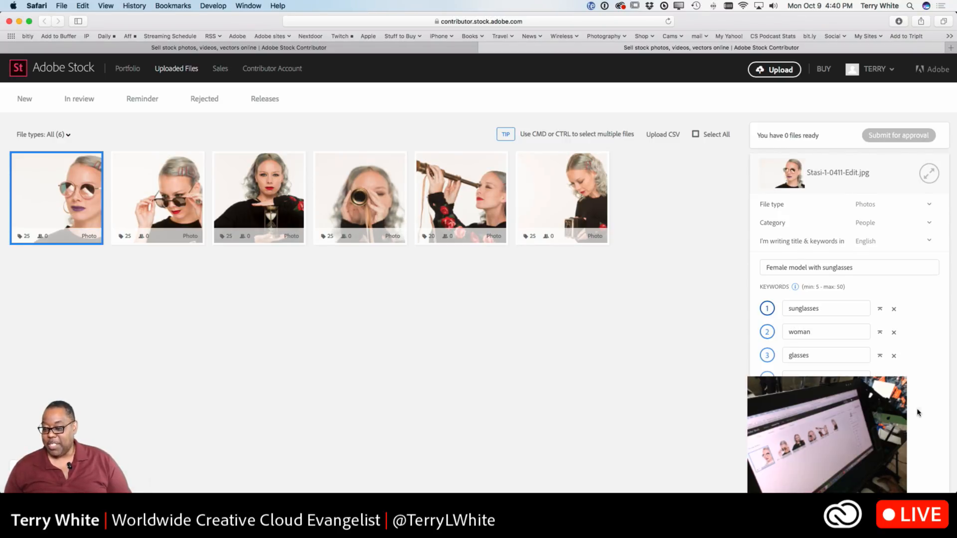
pyautogui.scroll(-4, 872, 309)
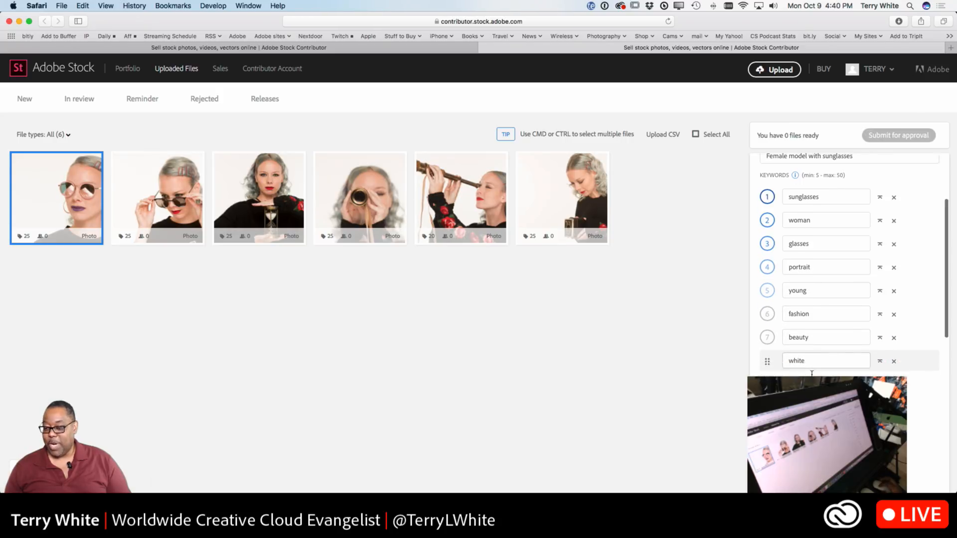
pyautogui.scroll(-3, 813, 358)
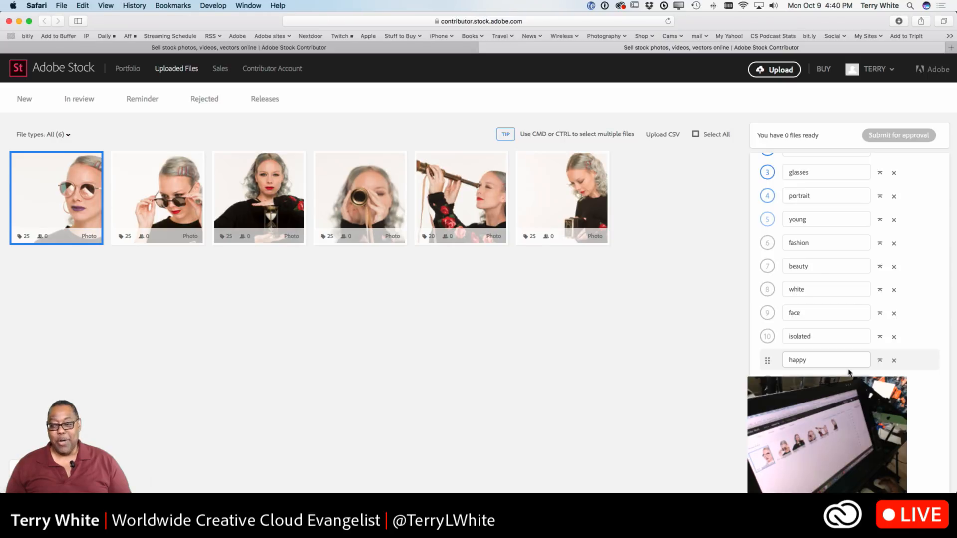
pyautogui.click(894, 361)
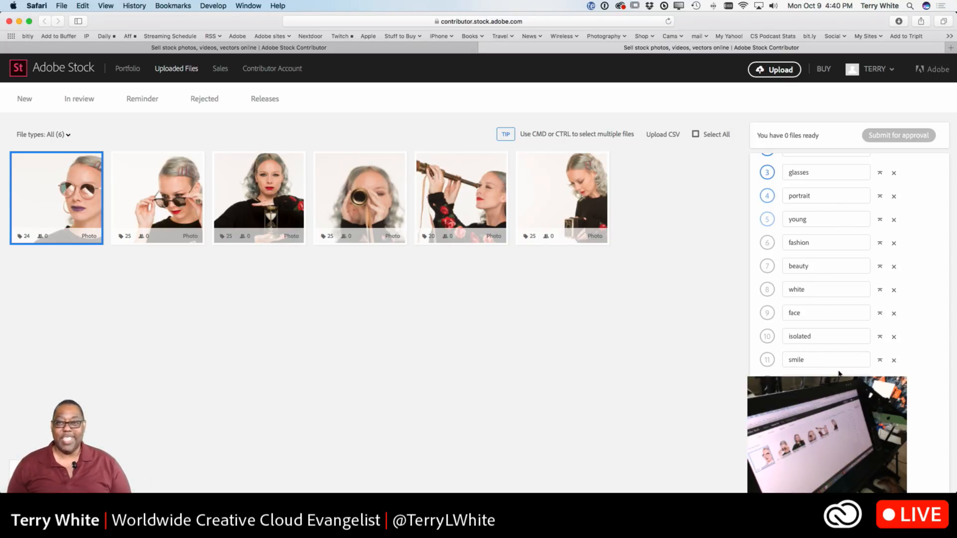
pyautogui.scroll(-2, 829, 361)
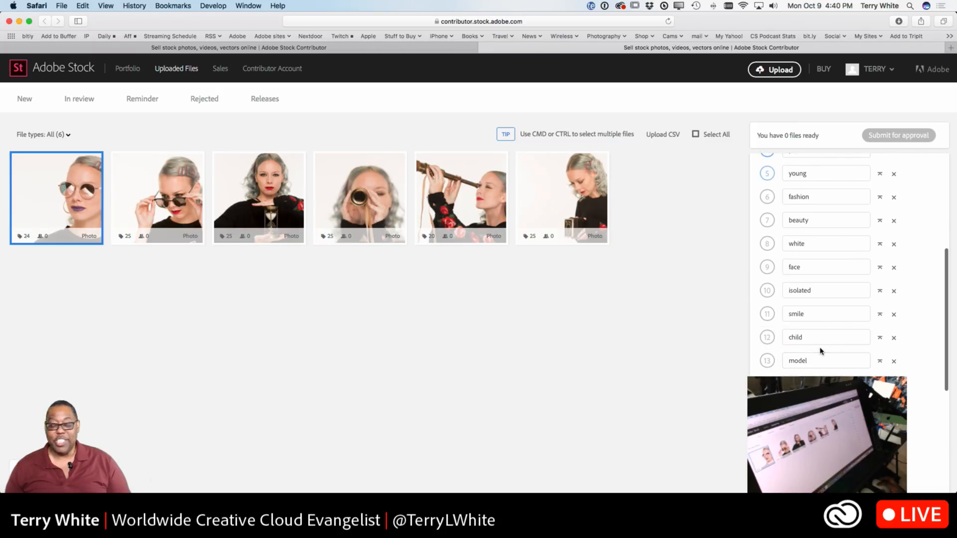
pyautogui.click(893, 337)
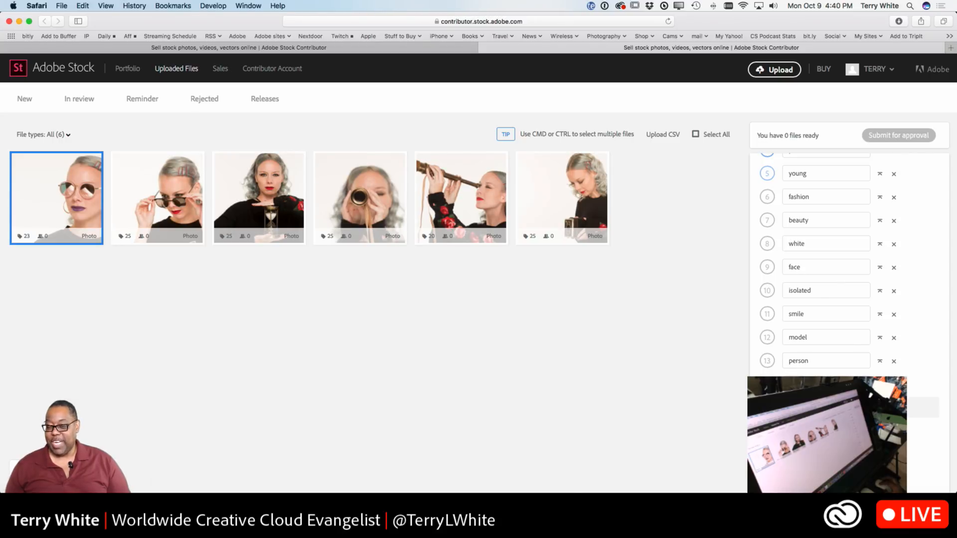
pyautogui.scroll(-3, 922, 398)
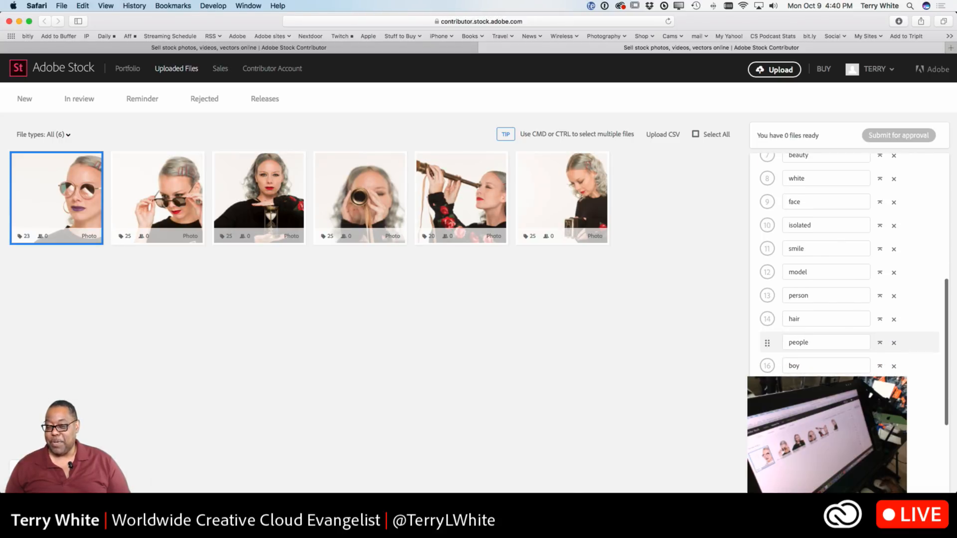
pyautogui.click(894, 367)
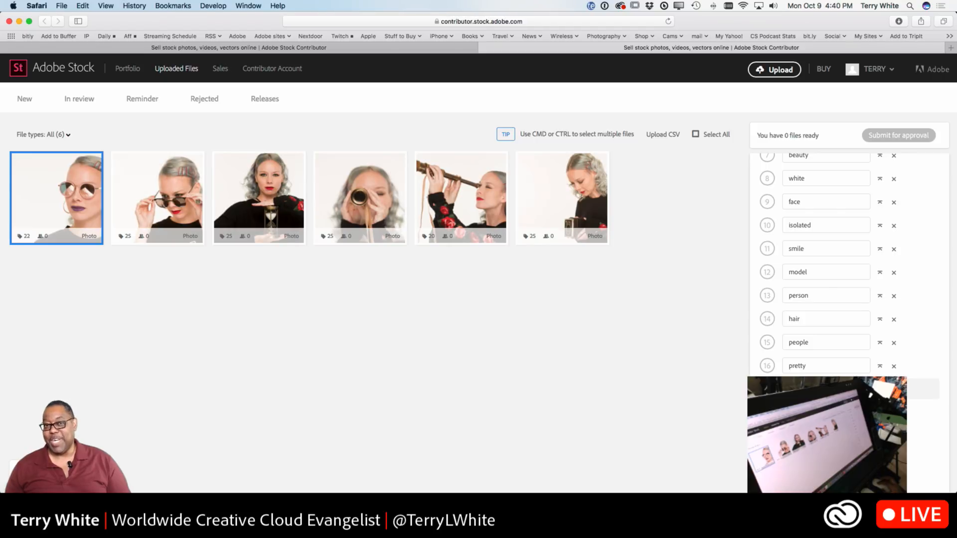
# Add the keywords purple, pink, hairpins and earrings at the end of the Stasi-1-0411-Edit keyword list.
pyautogui.scroll(-2, 794, 372)
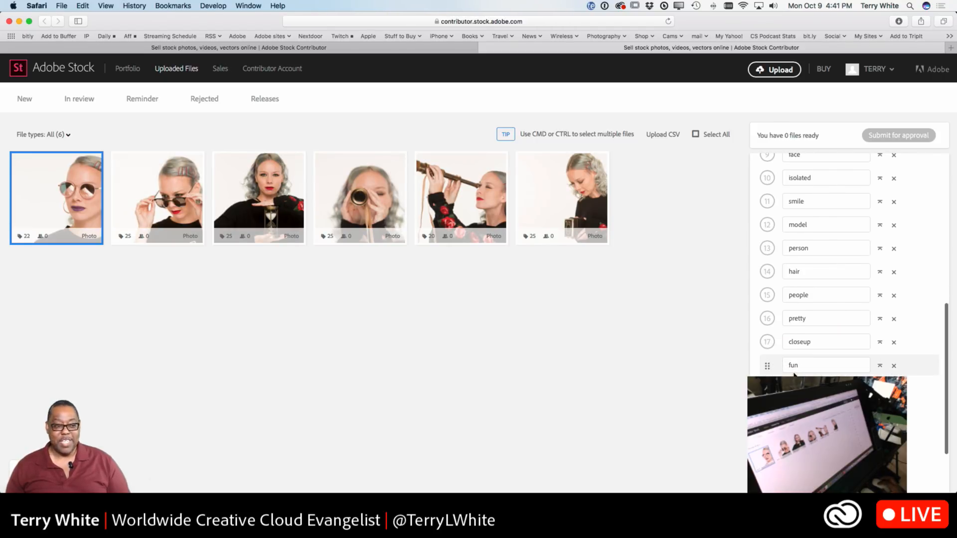
pyautogui.scroll(-2, 794, 375)
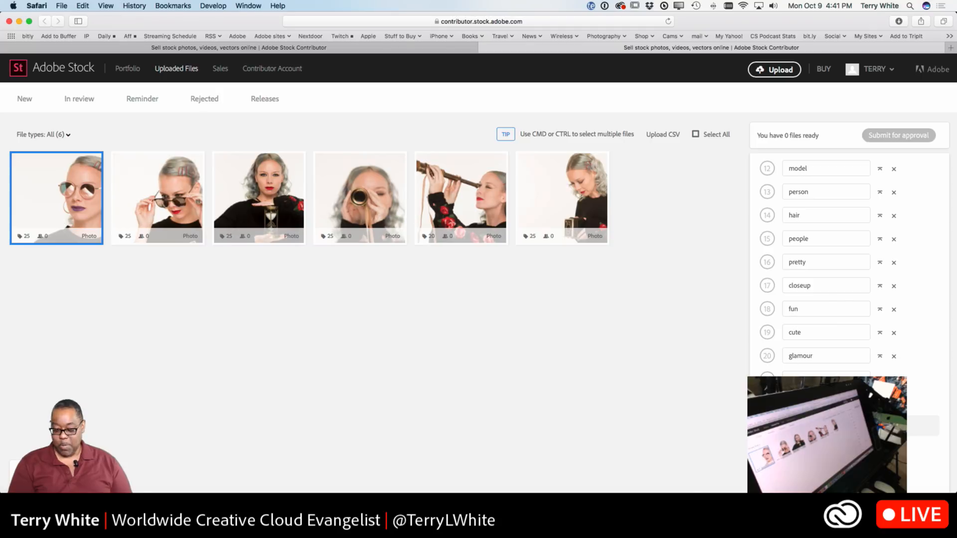
pyautogui.scroll(-1, 478, 263)
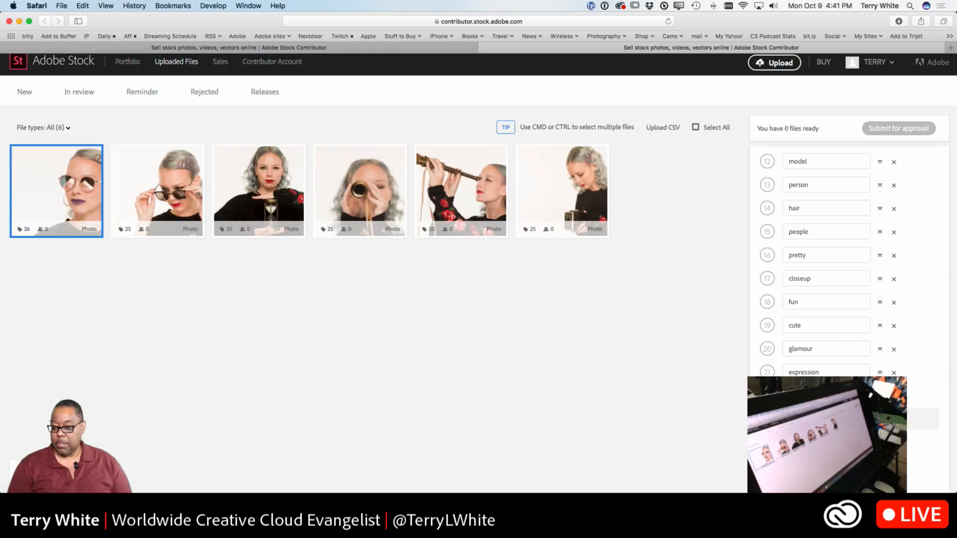
pyautogui.scroll(-3, 897, 330)
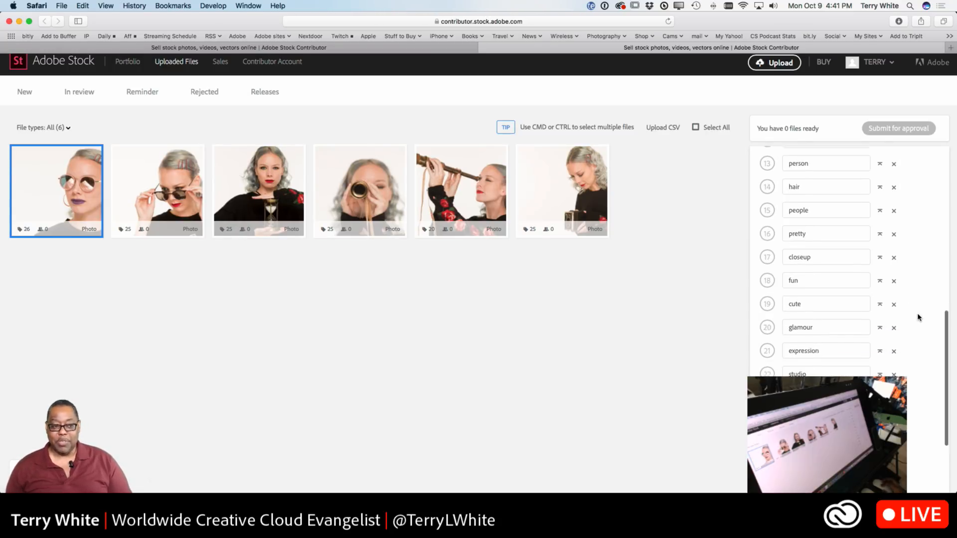
pyautogui.scroll(-5, 877, 349)
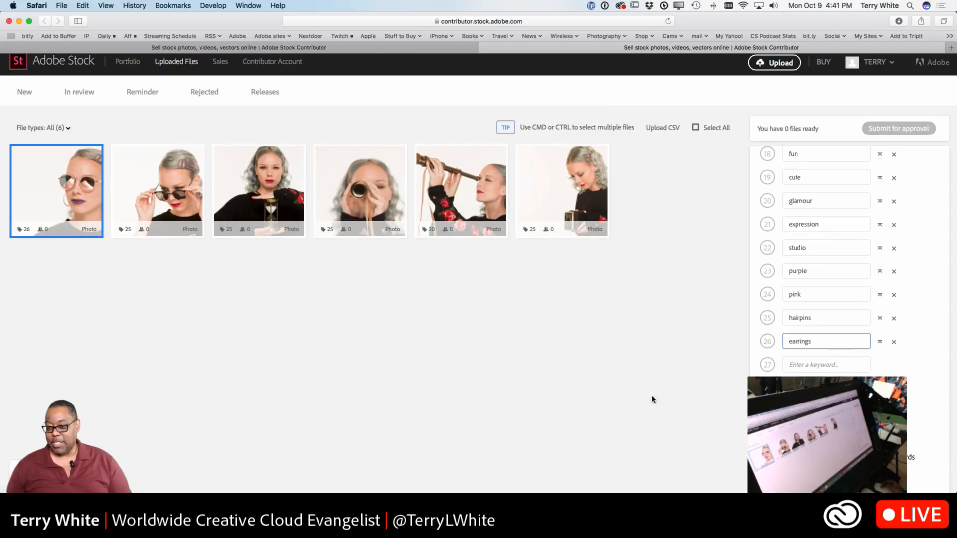
# Remove unsuitable keywords including child, fun and music from the second sunglasses portrait, Stasi-1-0396, and add two more keywords.
pyautogui.click(175, 200)
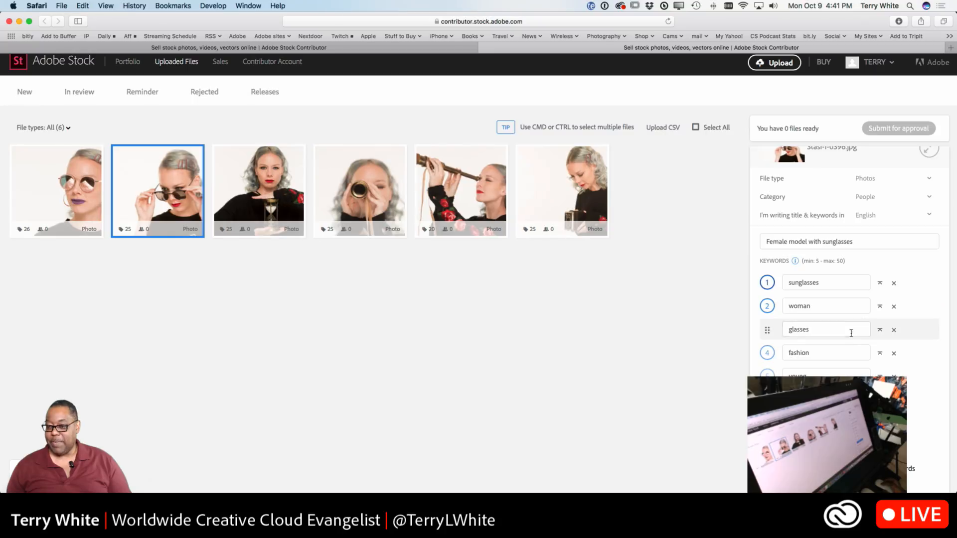
pyautogui.scroll(-4, 836, 371)
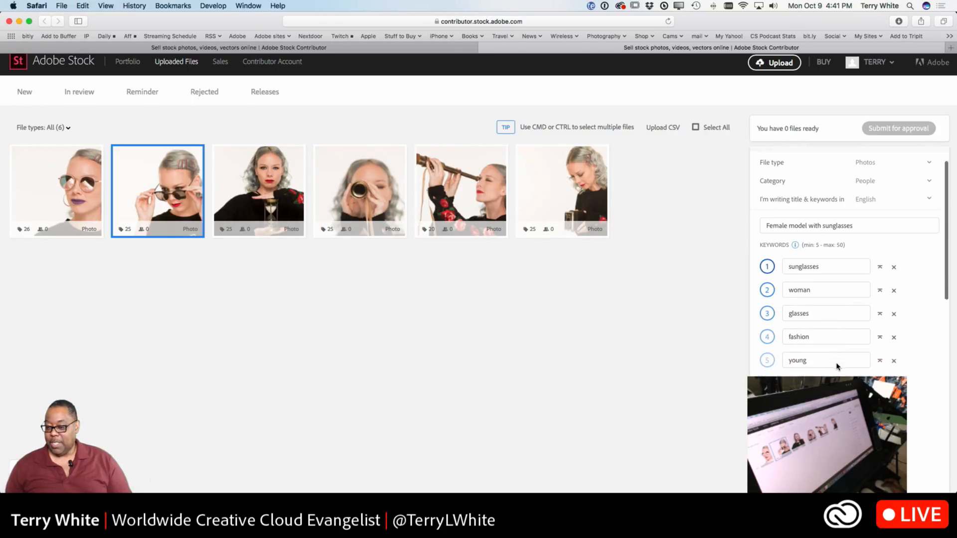
pyautogui.scroll(-5, 837, 366)
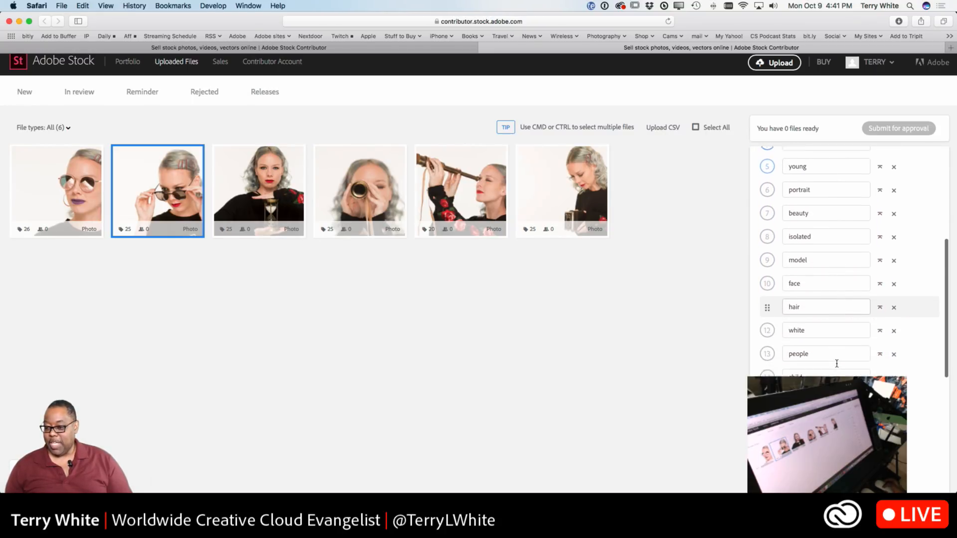
pyautogui.scroll(-1, 836, 364)
pyautogui.click(893, 340)
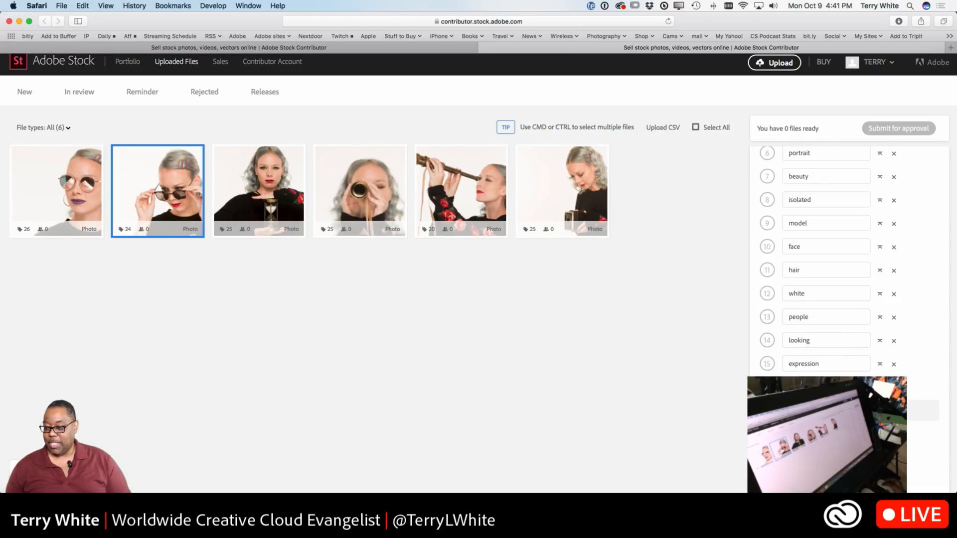
pyautogui.click(893, 386)
pyautogui.scroll(-5, 790, 369)
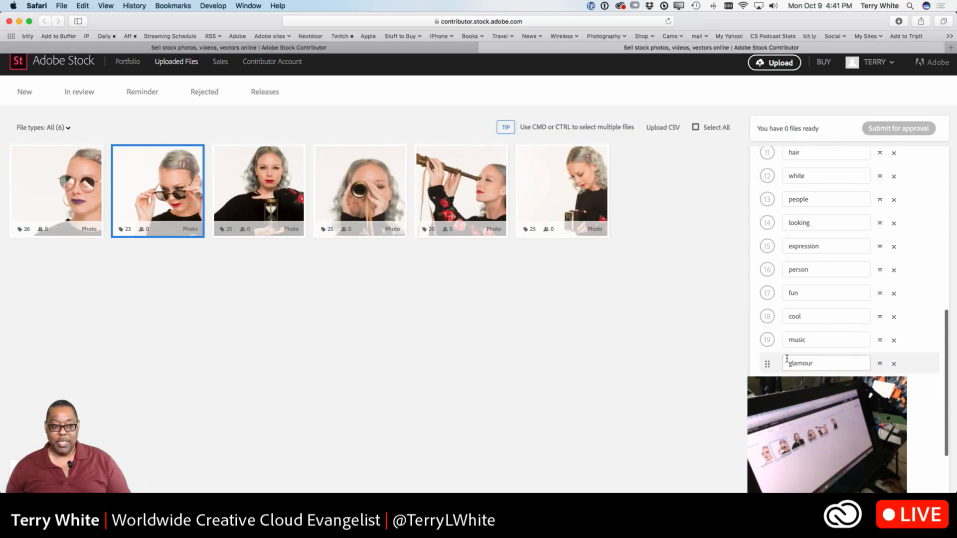
pyautogui.click(894, 293)
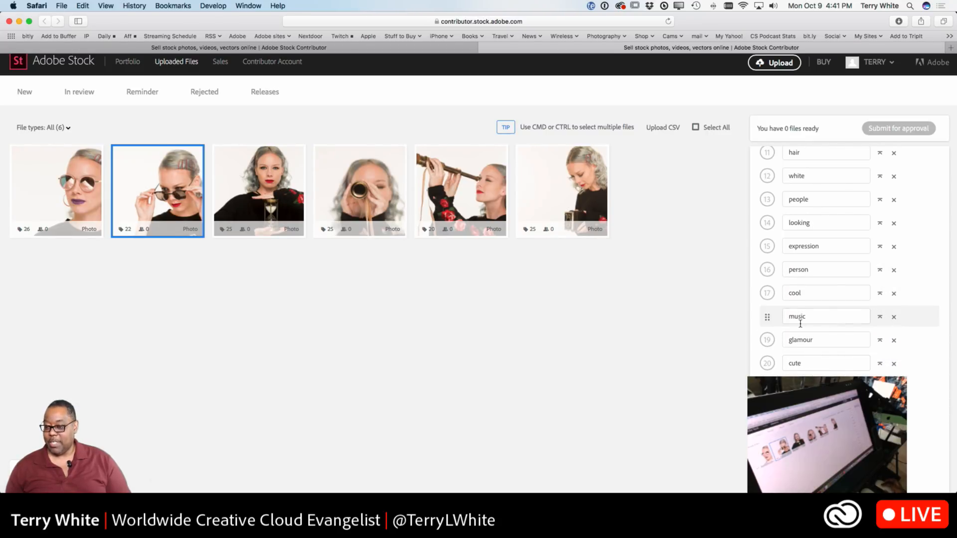
pyautogui.click(893, 317)
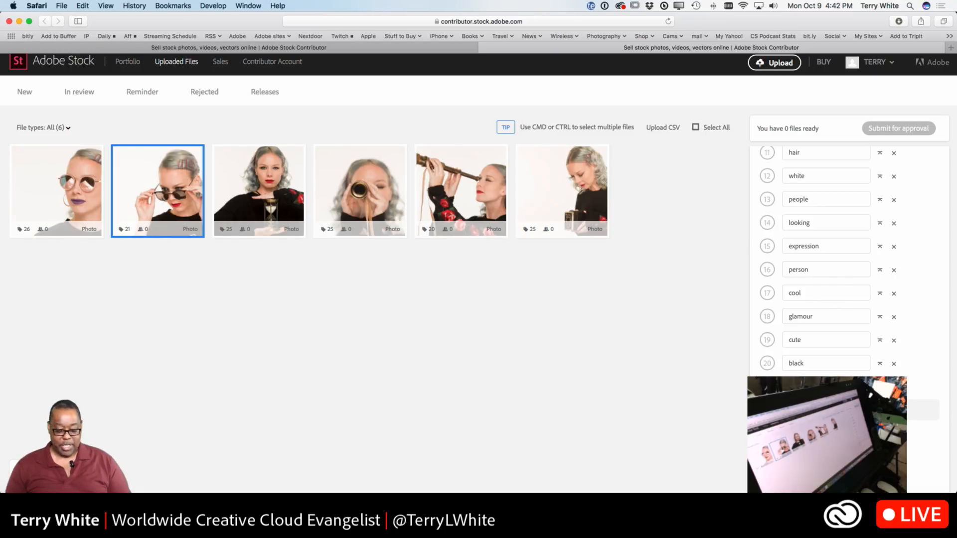
pyautogui.press('Return')
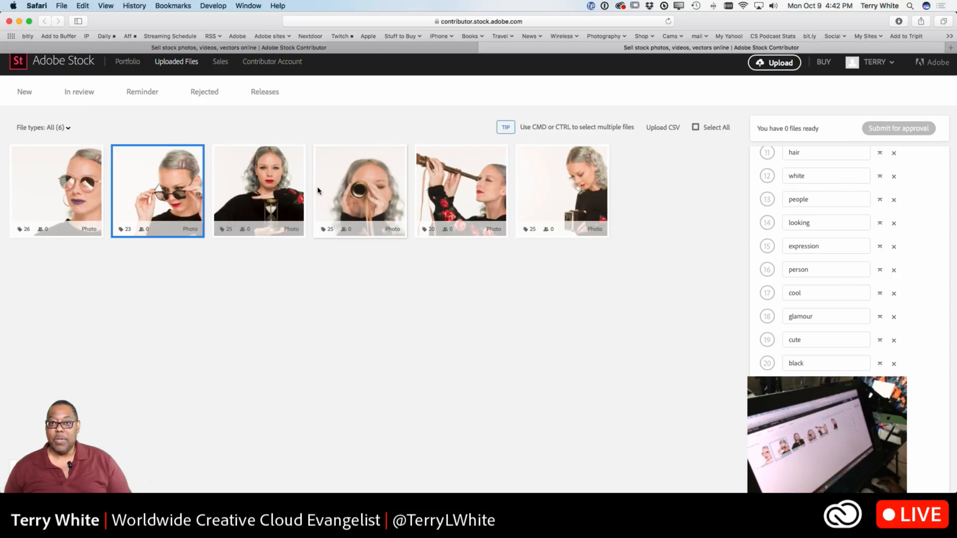
# Change the keyword glass to hourglass for the Stasi-1-0147-Edit photo.
pyautogui.click(281, 194)
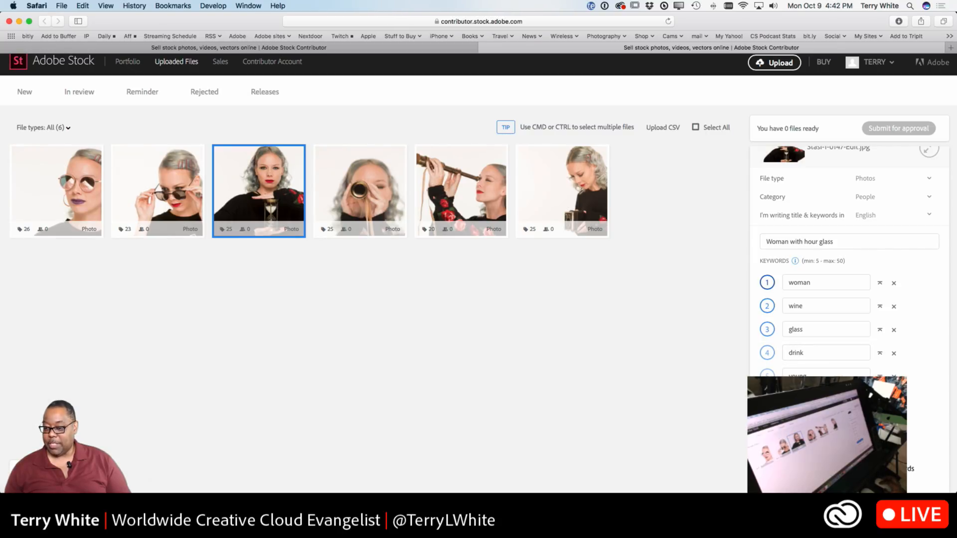
pyautogui.click(789, 331)
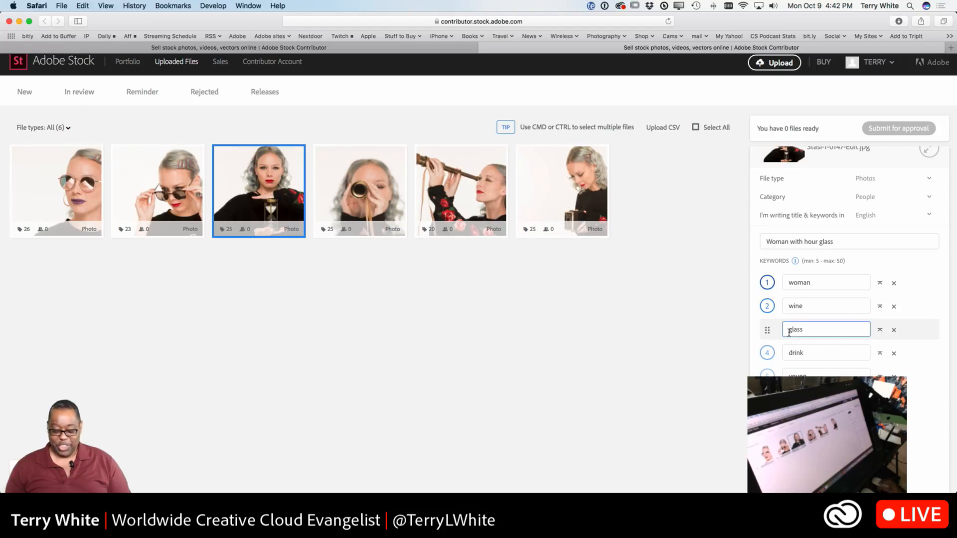
pyautogui.write('hour')
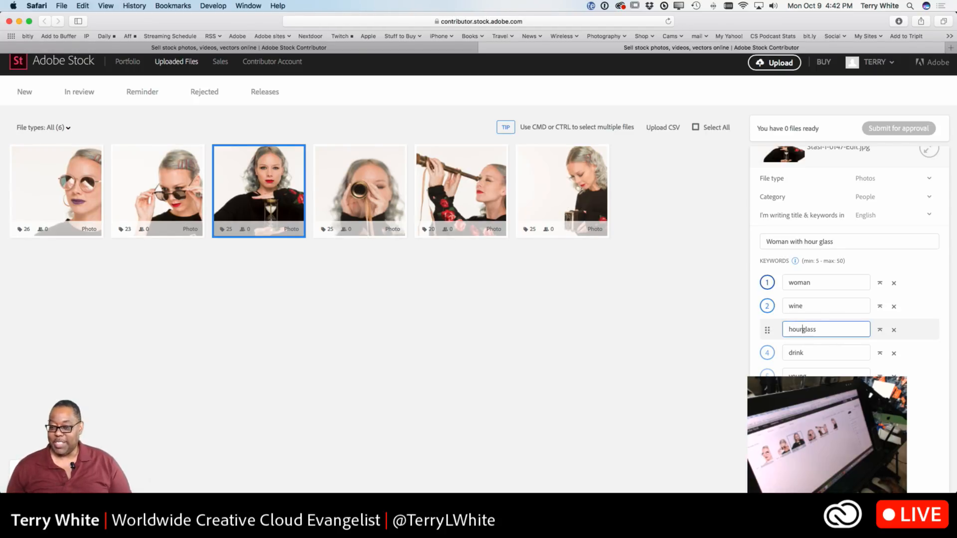
# Remove drink, party and other unsuitable keywords from the hourglass photo, Stasi-1-0147-Edit.
pyautogui.click(799, 353)
pyautogui.click(894, 355)
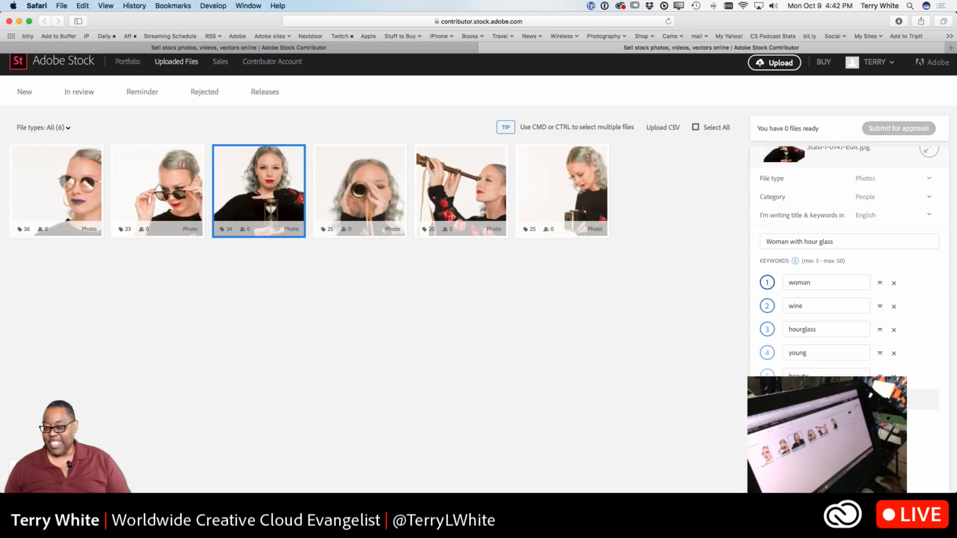
pyautogui.scroll(-3, 817, 375)
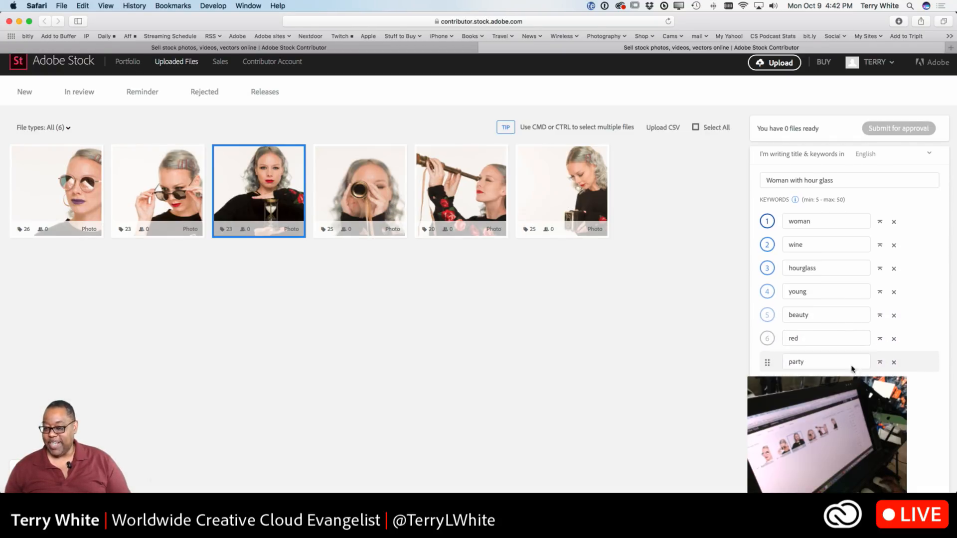
pyautogui.click(893, 361)
pyautogui.scroll(-3, 893, 362)
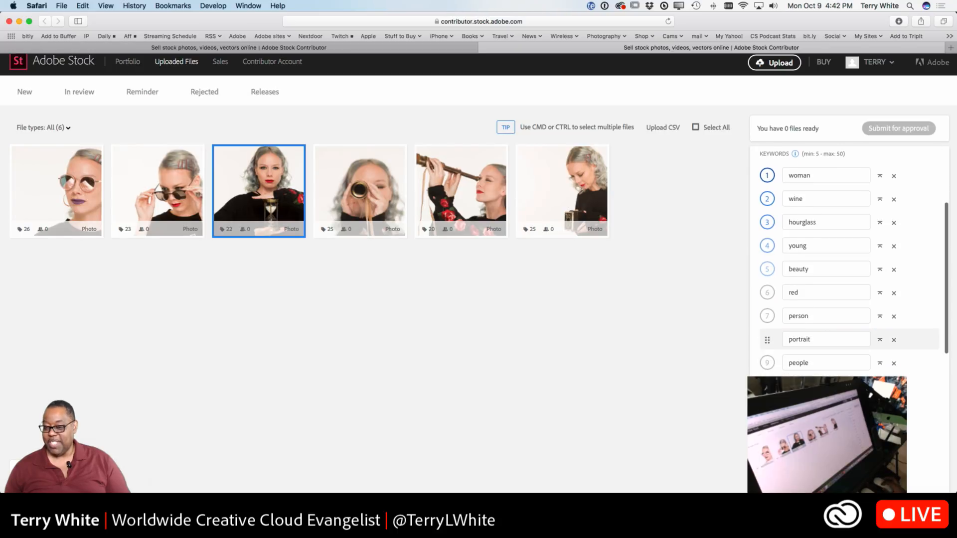
pyautogui.click(894, 369)
pyautogui.click(893, 370)
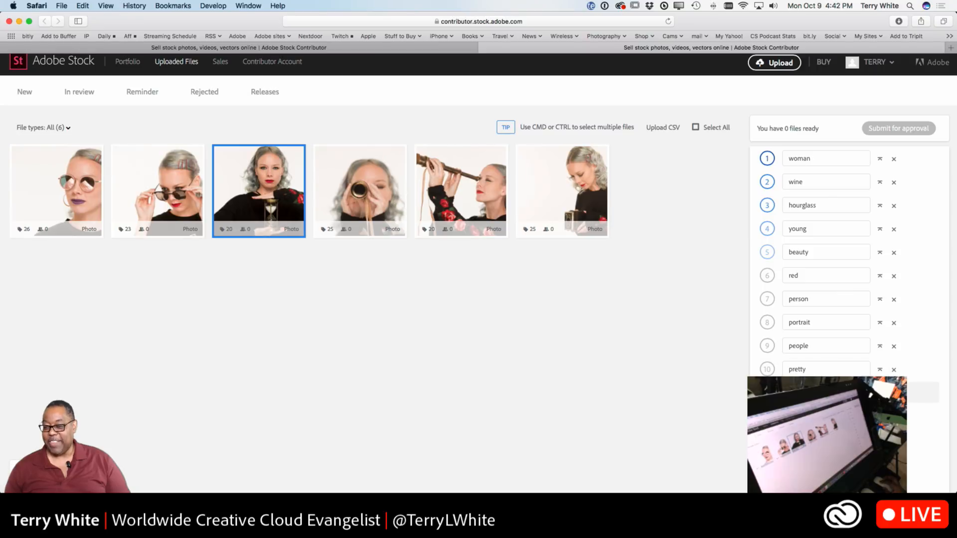
# Remove two more unsuitable keywords that follow lady in the hourglass photo's keyword list.
pyautogui.scroll(-3, 854, 273)
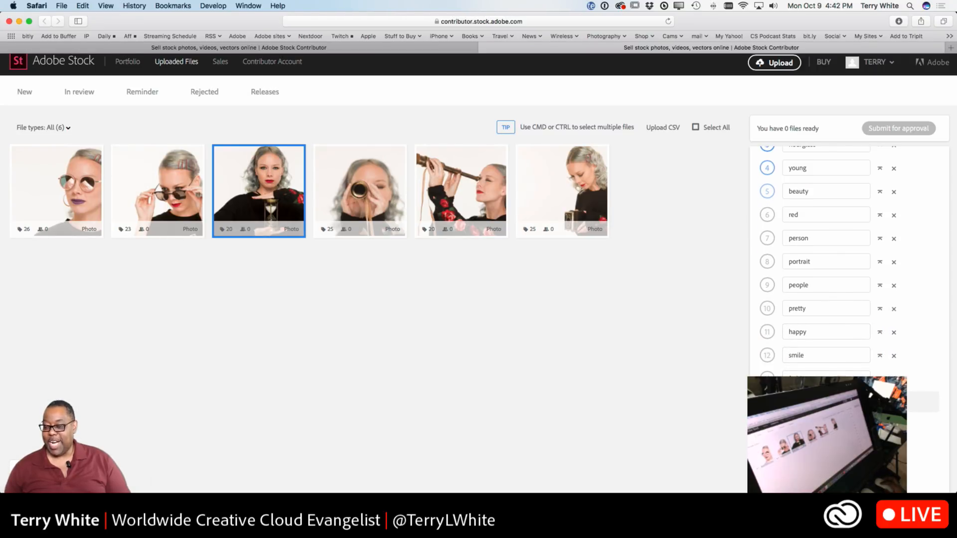
pyautogui.scroll(-2, 847, 259)
pyautogui.scroll(-3, 847, 259)
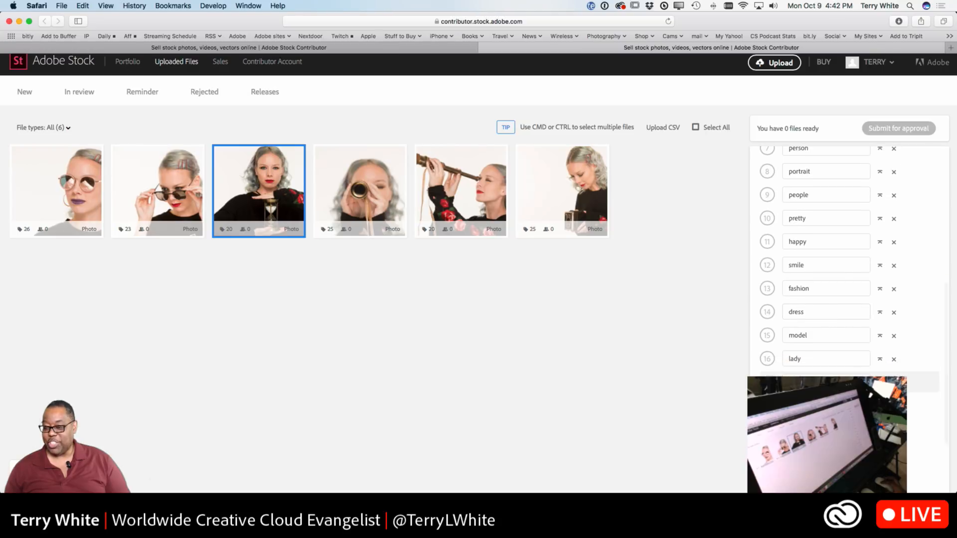
pyautogui.click(894, 382)
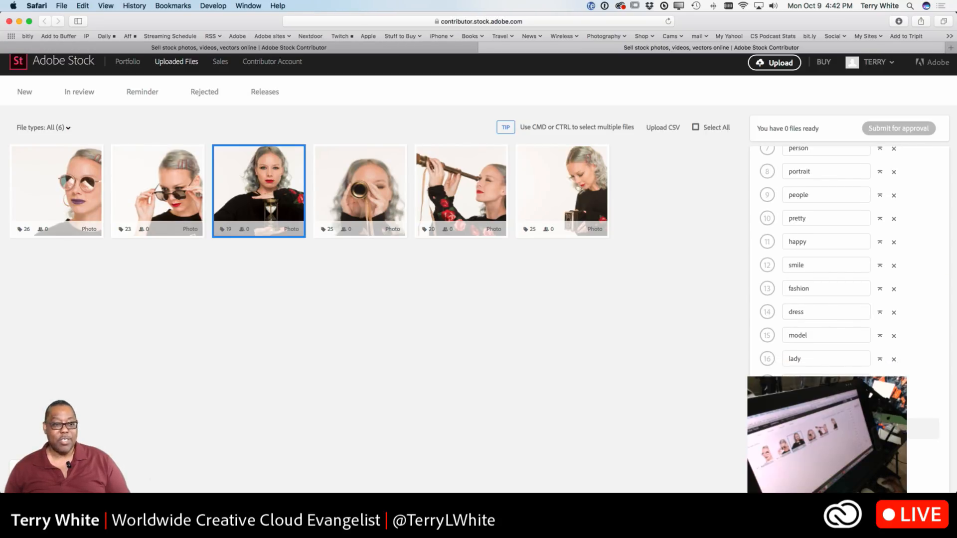
pyautogui.click(893, 382)
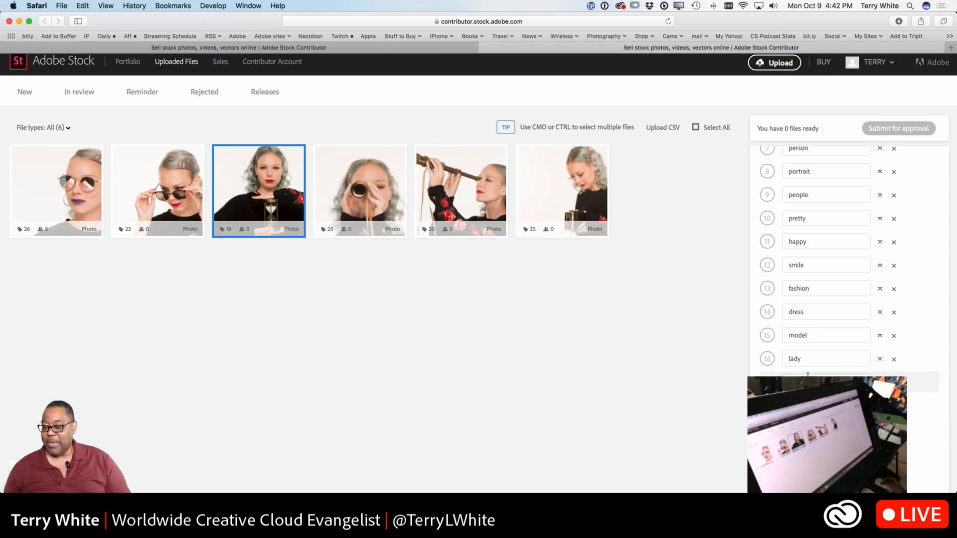
# Remove the keywords smile, happy and wine from the hourglass photo.
pyautogui.scroll(3, 807, 373)
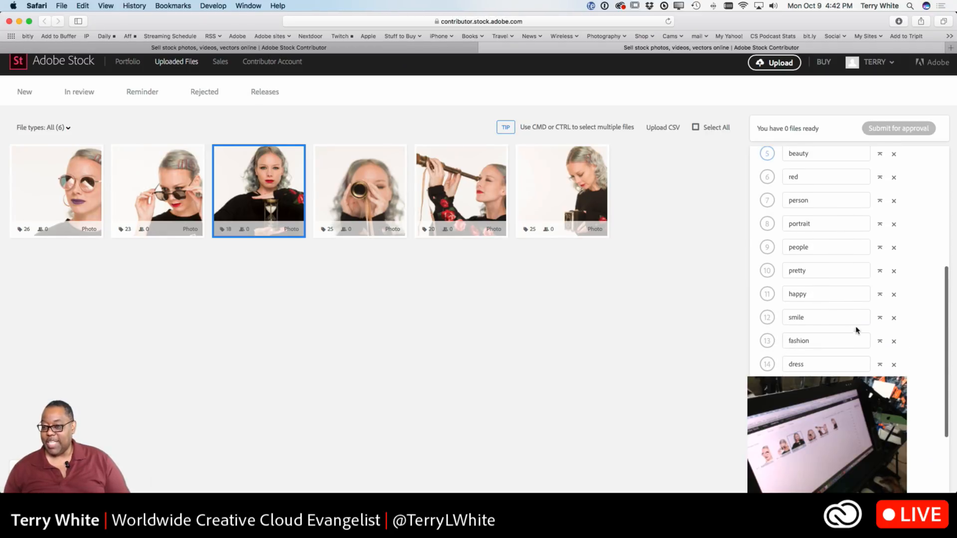
pyautogui.click(892, 319)
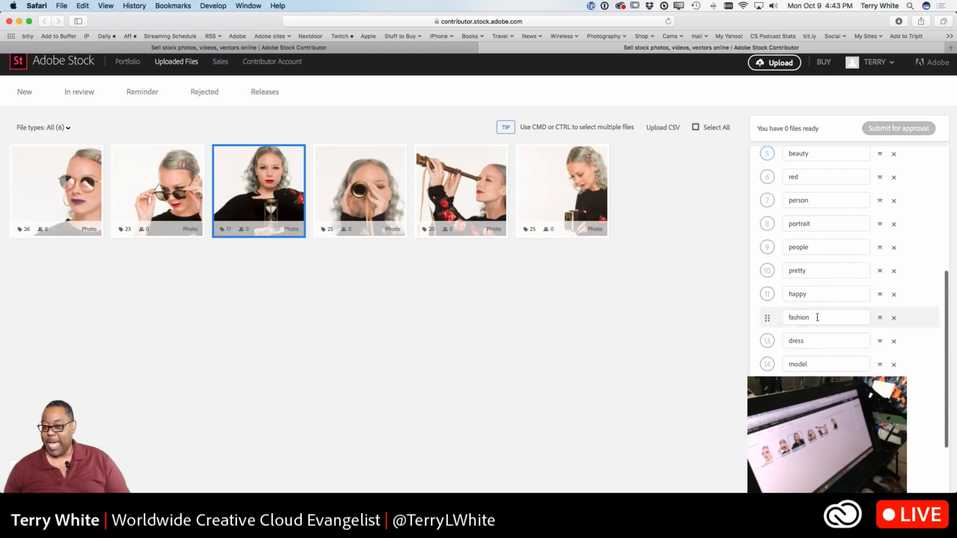
pyautogui.click(894, 295)
pyautogui.scroll(5, 781, 337)
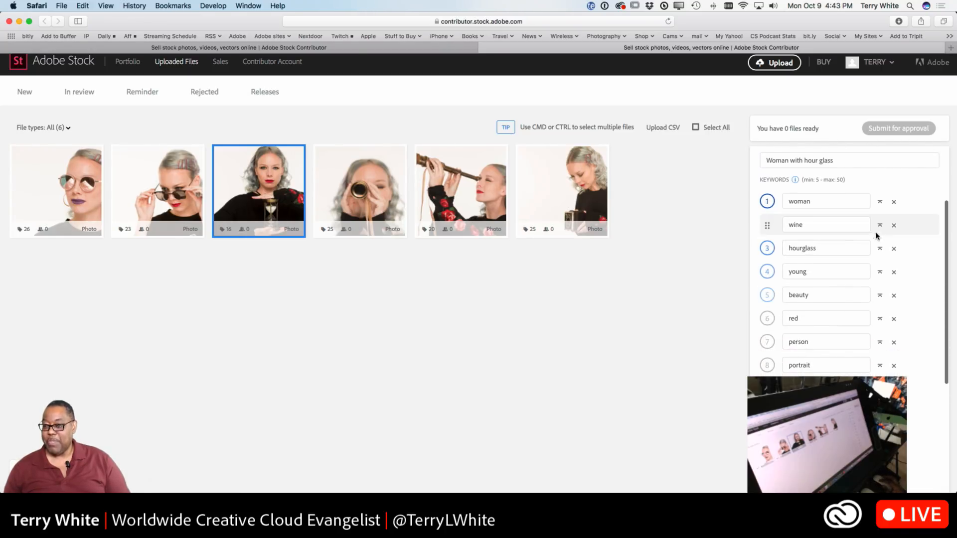
pyautogui.click(893, 224)
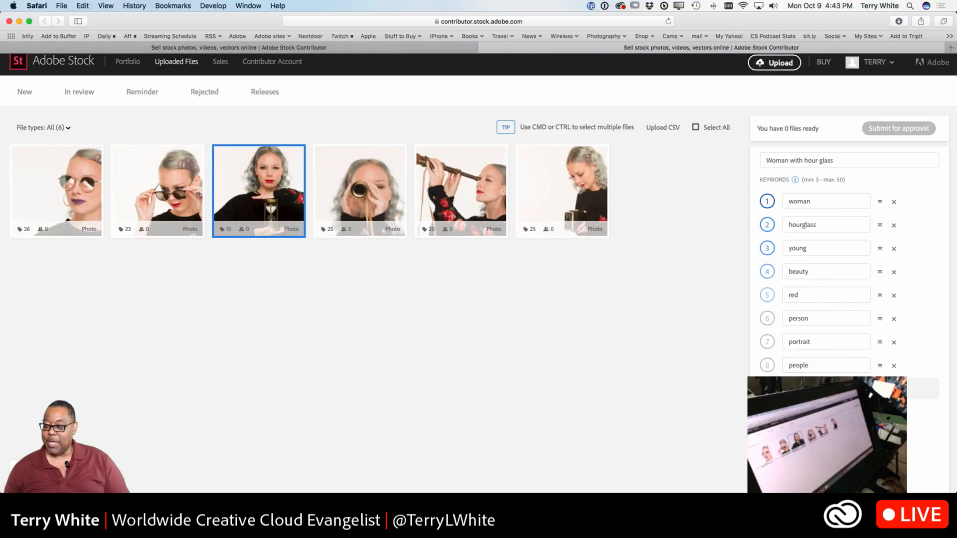
# Move the keyword pretty up to fifth place in the hourglass photo's keyword list.
pyautogui.moveTo(766, 389); pyautogui.dragTo(765, 293)
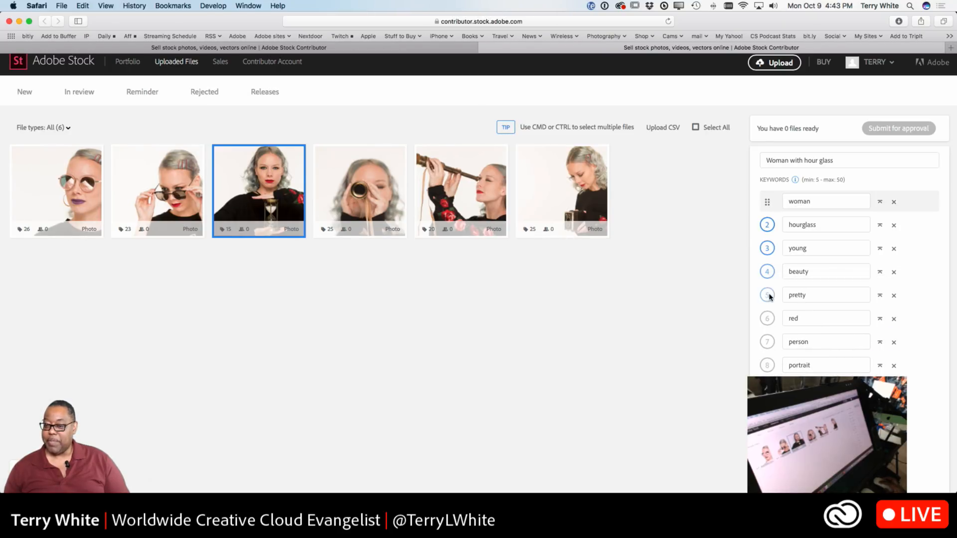
pyautogui.scroll(-8, 834, 360)
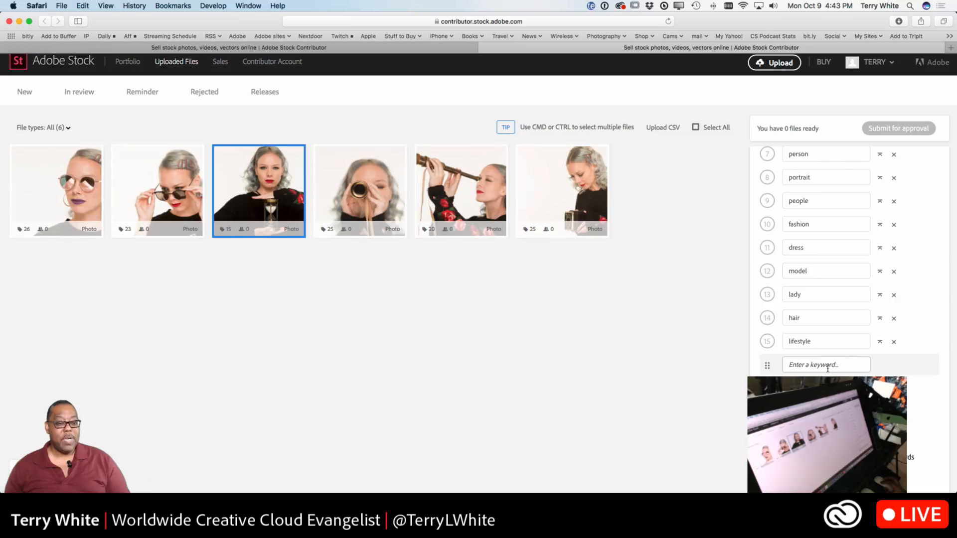
pyautogui.click(827, 368)
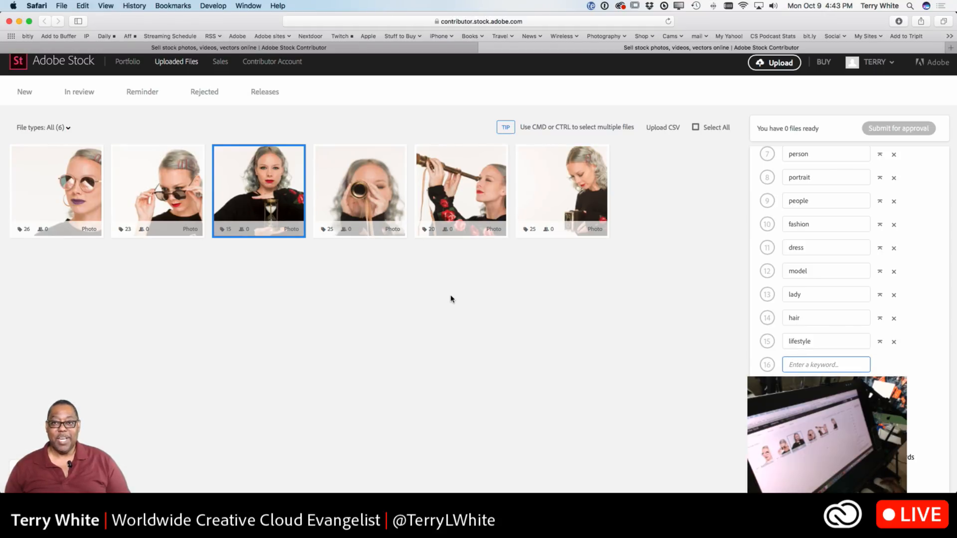
# Select the front-facing telescope photo, Stasi-1-0102, and change its keyword camera to telescope.
pyautogui.click(366, 204)
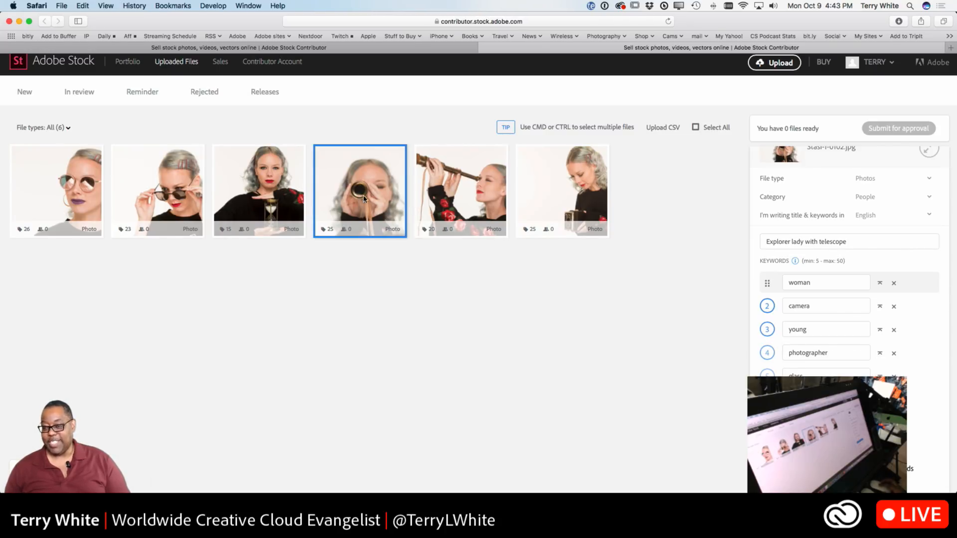
pyautogui.doubleClick(802, 308)
pyautogui.write('telescope')
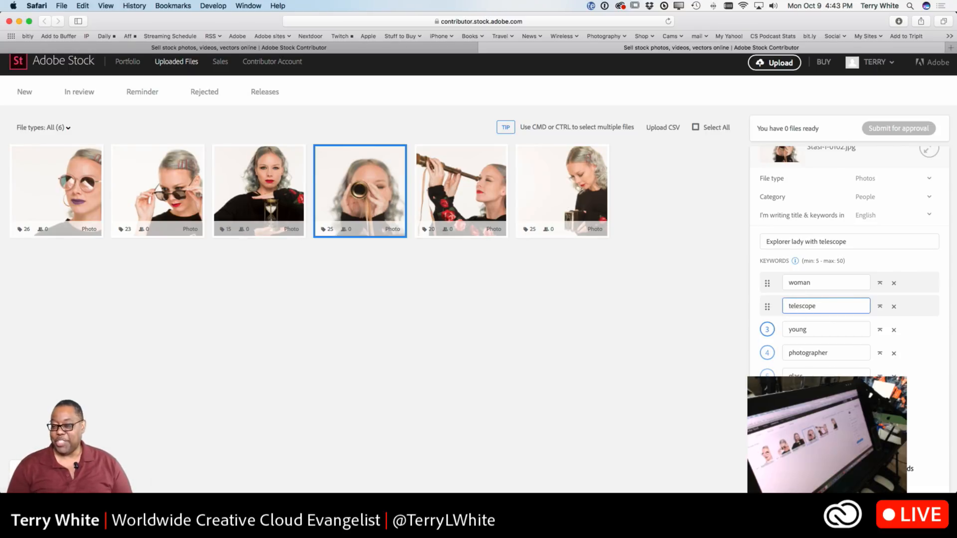
pyautogui.press('Tab')
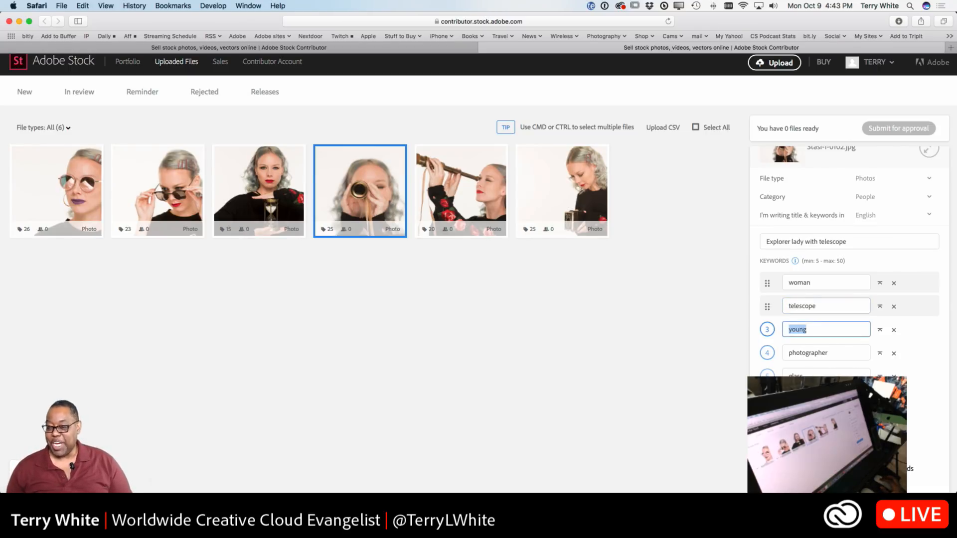
# Change the telescope photo's keywords photographer to explorer and glass to magnifying.
pyautogui.press('Tab')
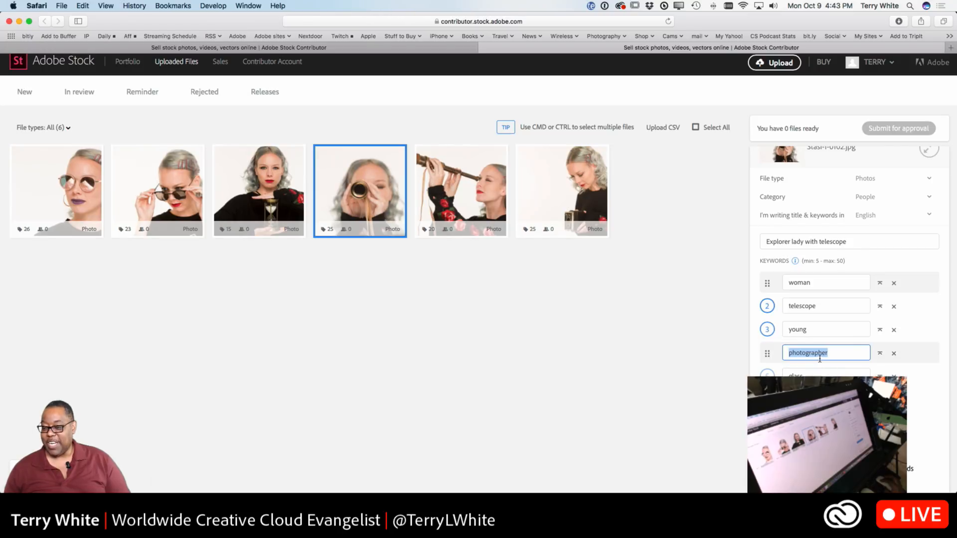
pyautogui.write('exp')
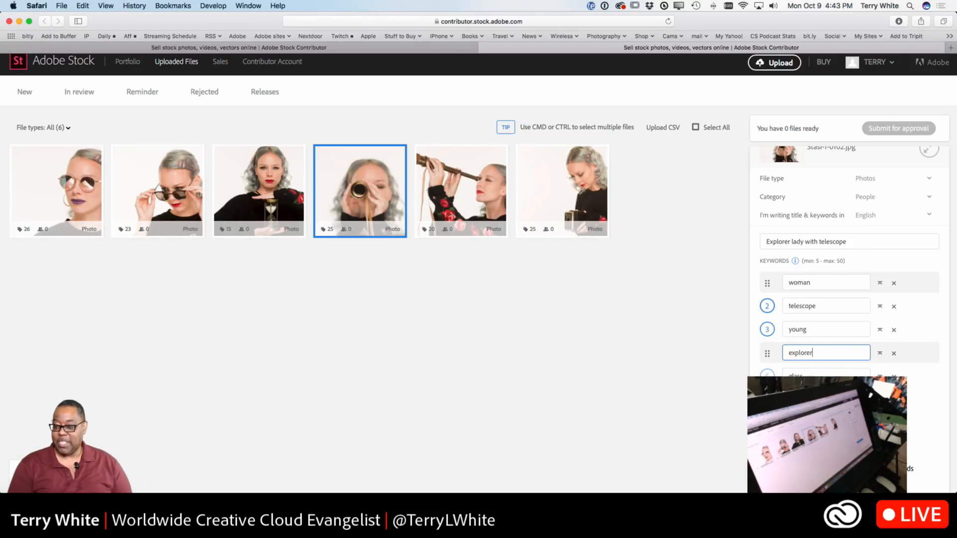
pyautogui.write('lorer')
pyautogui.press('Tab')
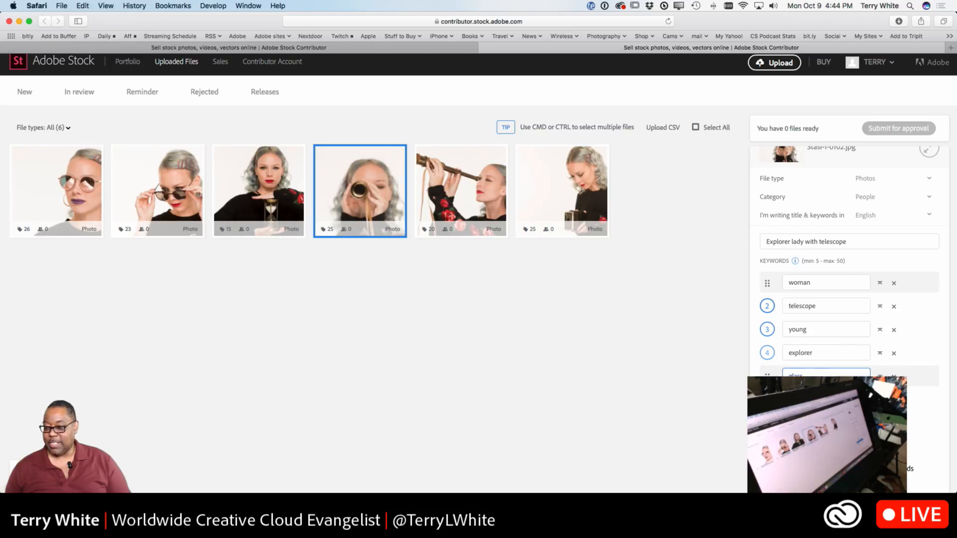
pyautogui.write('magnifying')
pyautogui.press('Tab')
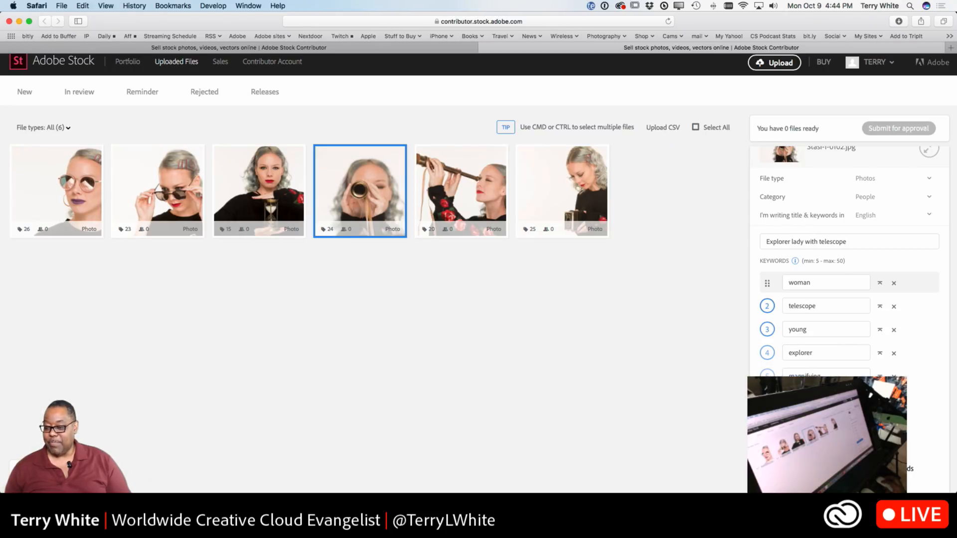
# Remove two unsuitable keywords from the telescope photo and move searching to the start of its keyword list.
pyautogui.scroll(-3, 814, 377)
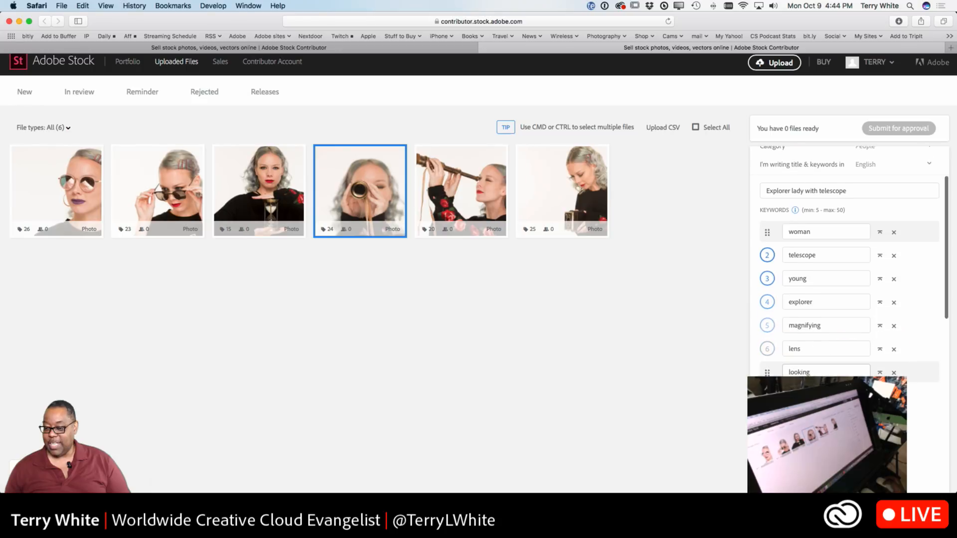
pyautogui.scroll(-2, 814, 375)
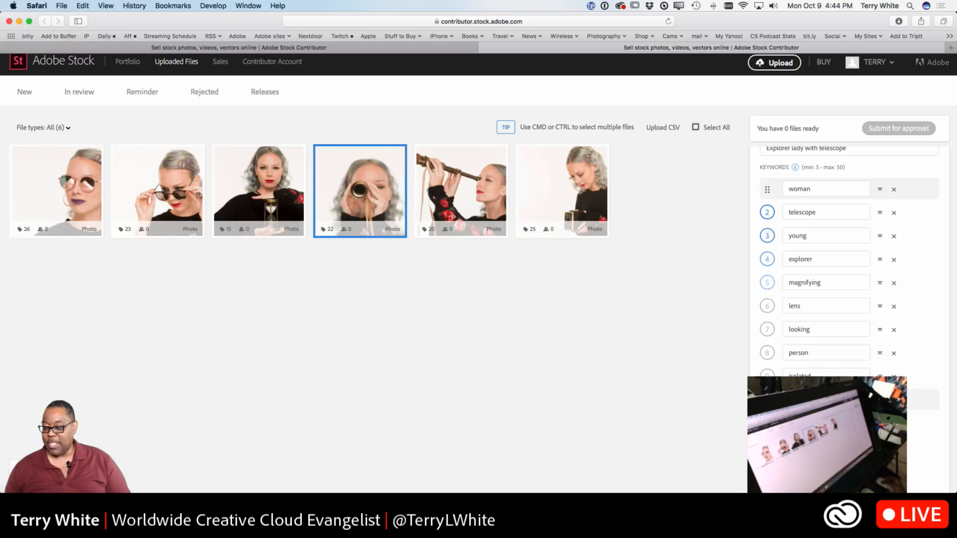
pyautogui.scroll(-3, 813, 377)
pyautogui.scroll(-4, 817, 358)
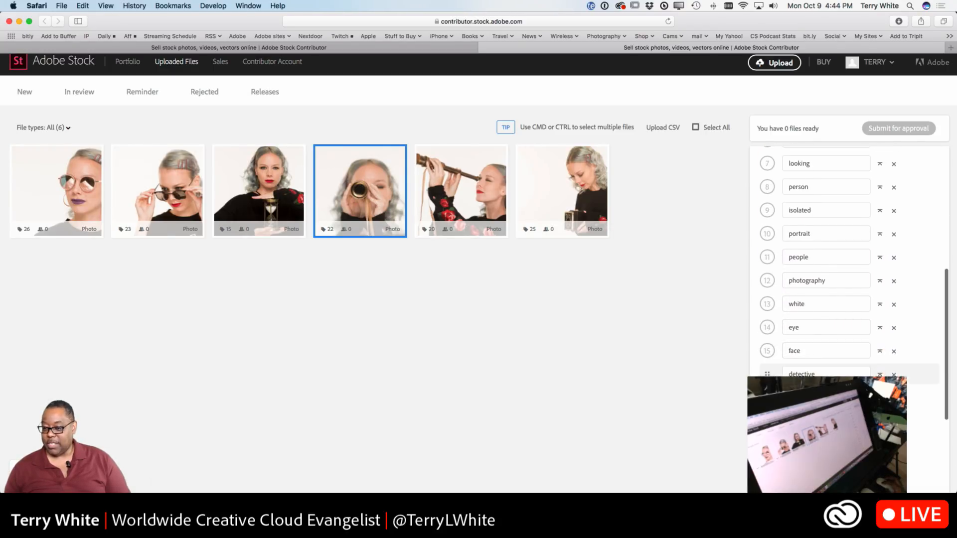
pyautogui.scroll(-2, 817, 351)
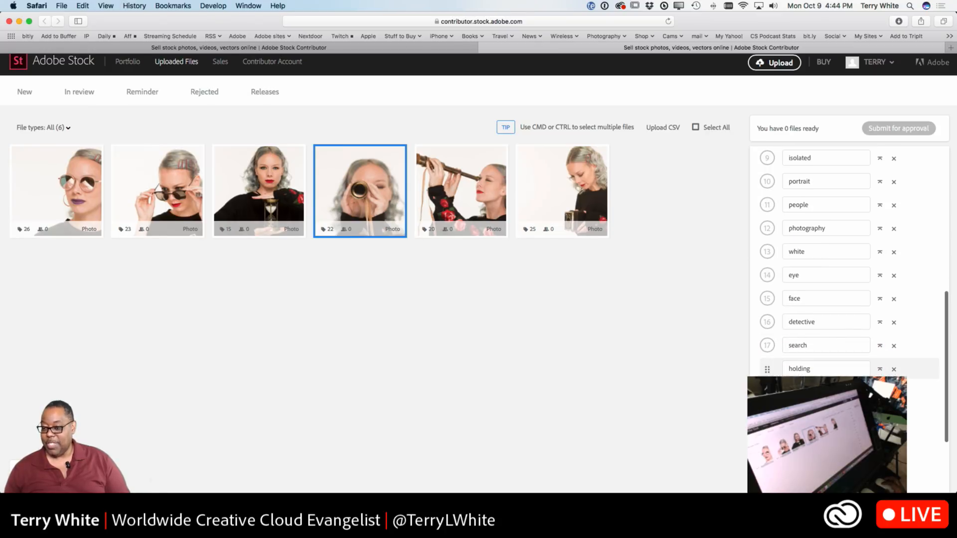
pyautogui.scroll(-4, 807, 371)
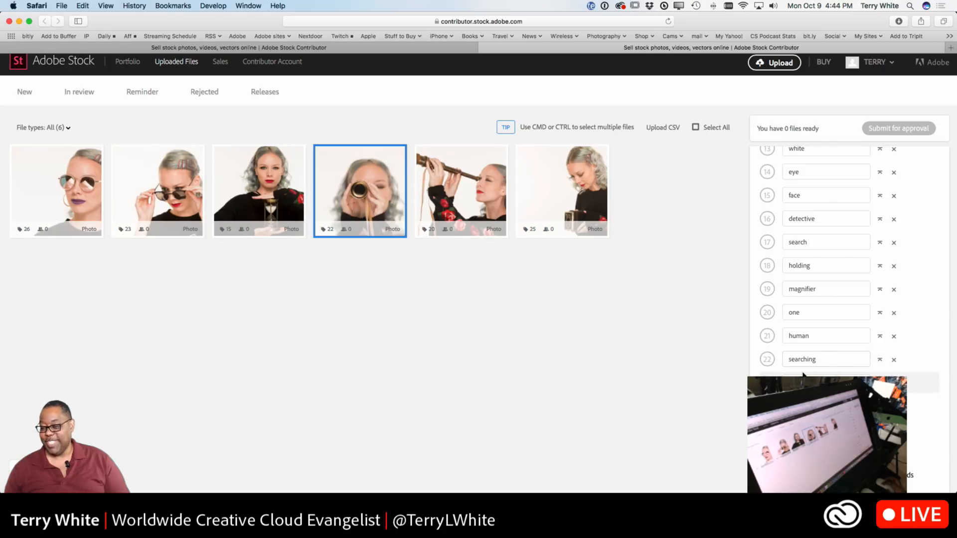
pyautogui.click(880, 361)
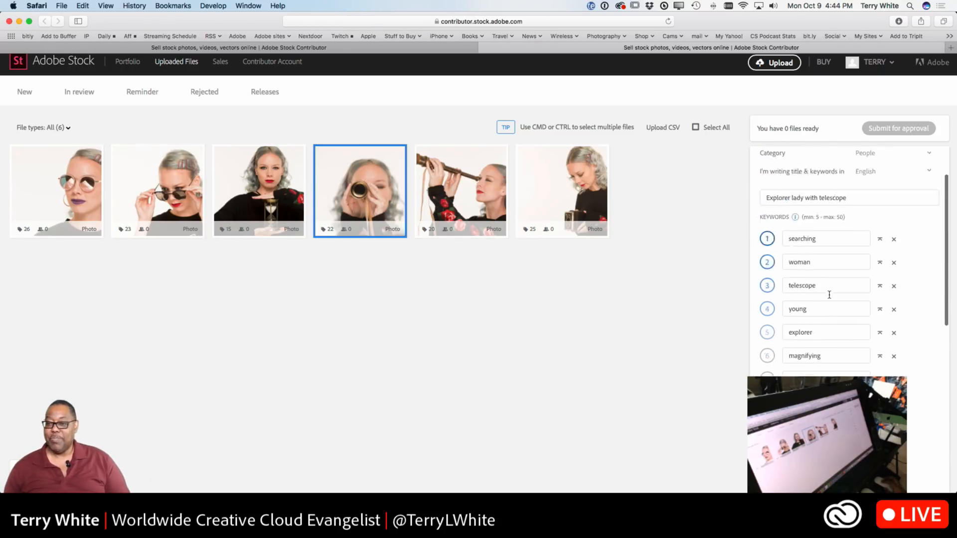
# Remove the keyword photography from the telescope photo and move detective to first place.
pyautogui.scroll(-5, 833, 325)
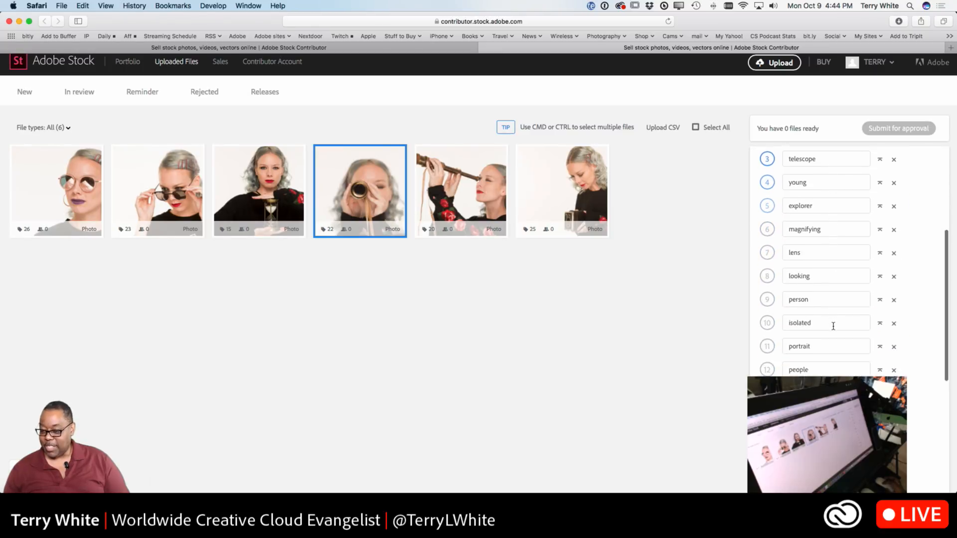
pyautogui.click(893, 370)
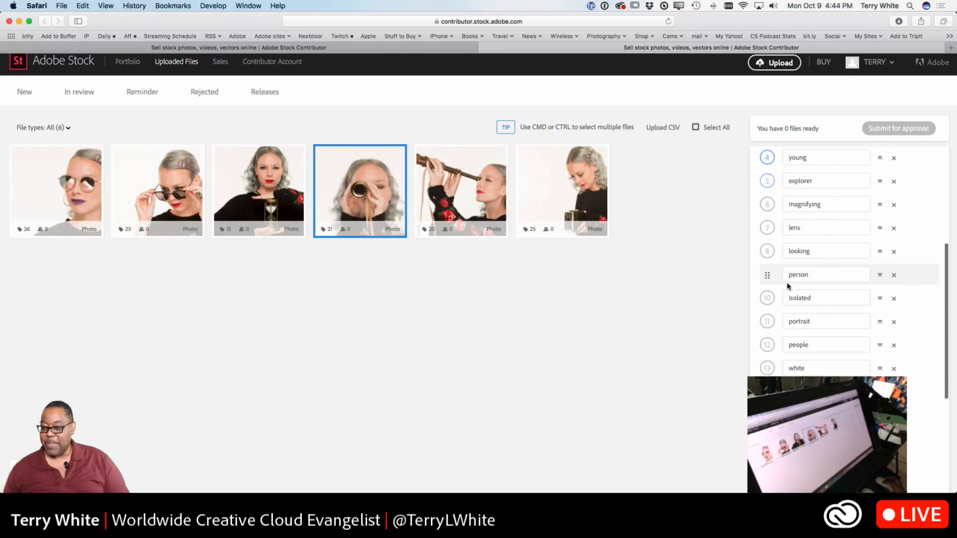
pyautogui.scroll(-3, 790, 281)
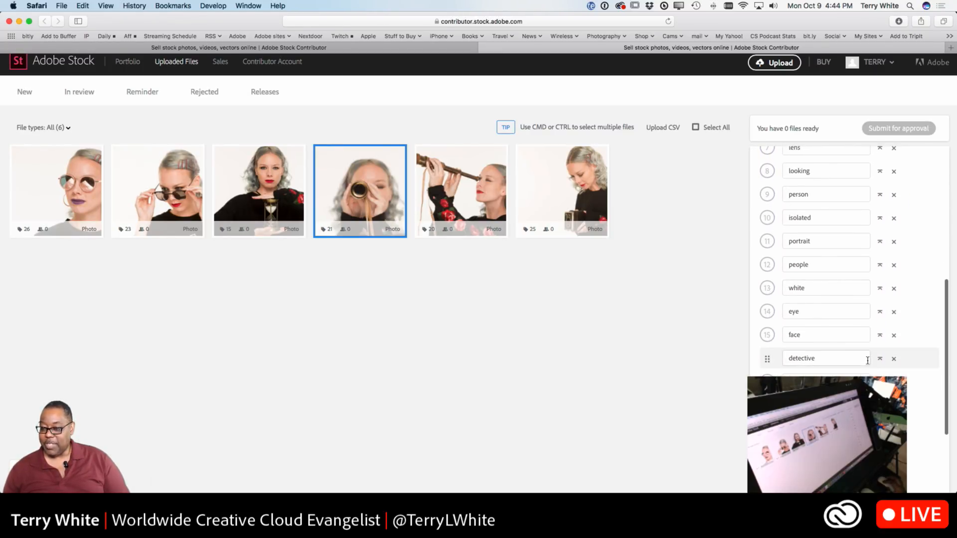
pyautogui.click(879, 361)
pyautogui.scroll(5, 795, 305)
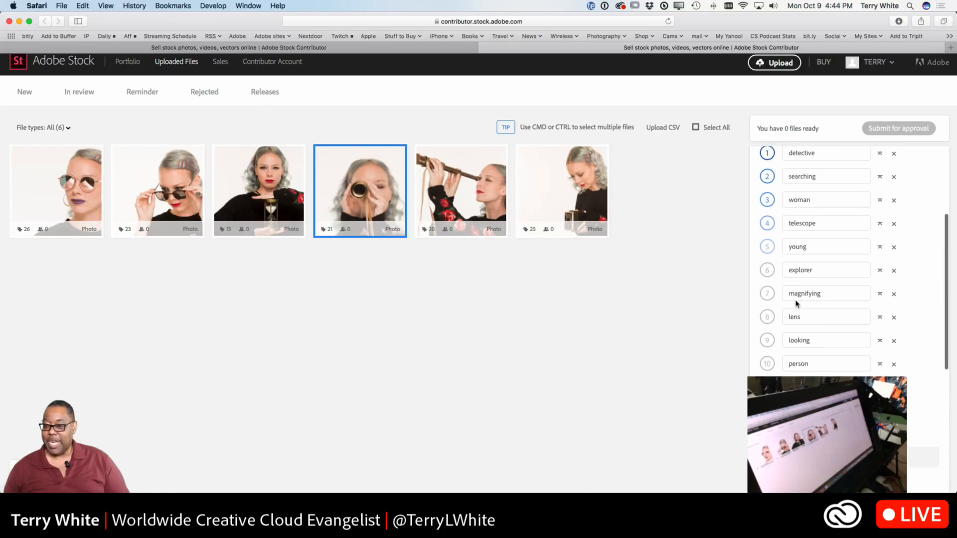
# Reorder the telescope photo's keywords so that telescope, woman, searching and explorer come first, in that order.
pyautogui.moveTo(796, 304); pyautogui.dragTo(763, 237)
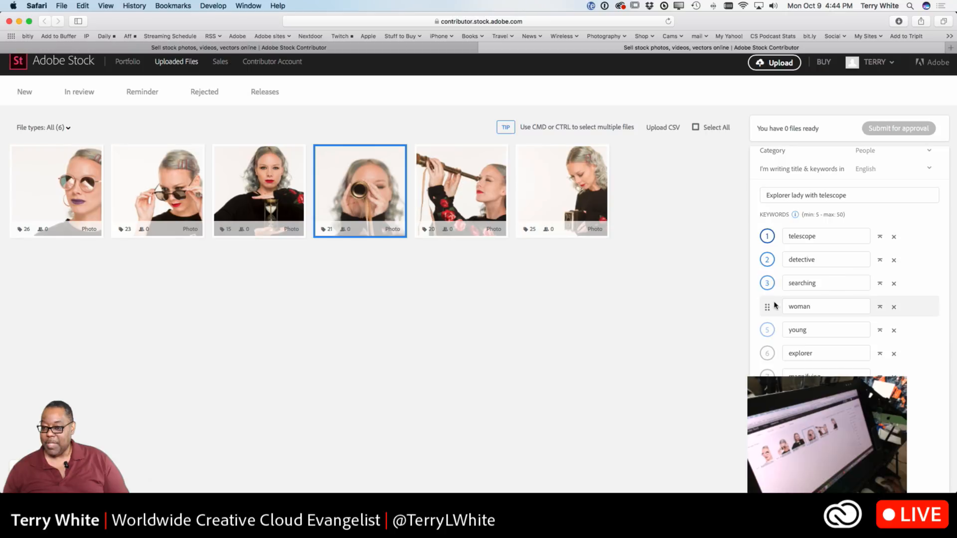
pyautogui.moveTo(767, 306); pyautogui.dragTo(767, 261)
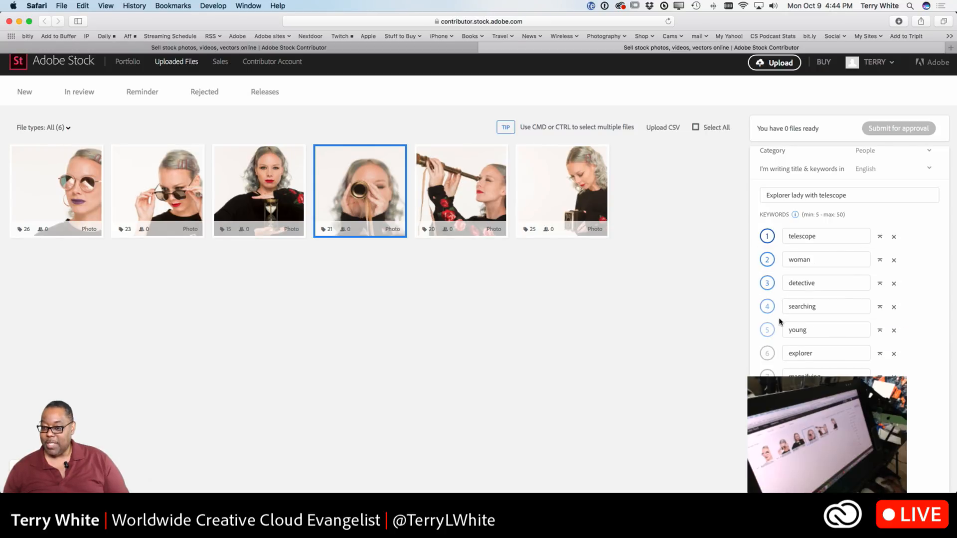
pyautogui.moveTo(767, 305); pyautogui.dragTo(766, 283)
pyautogui.moveTo(767, 354); pyautogui.dragTo(766, 306)
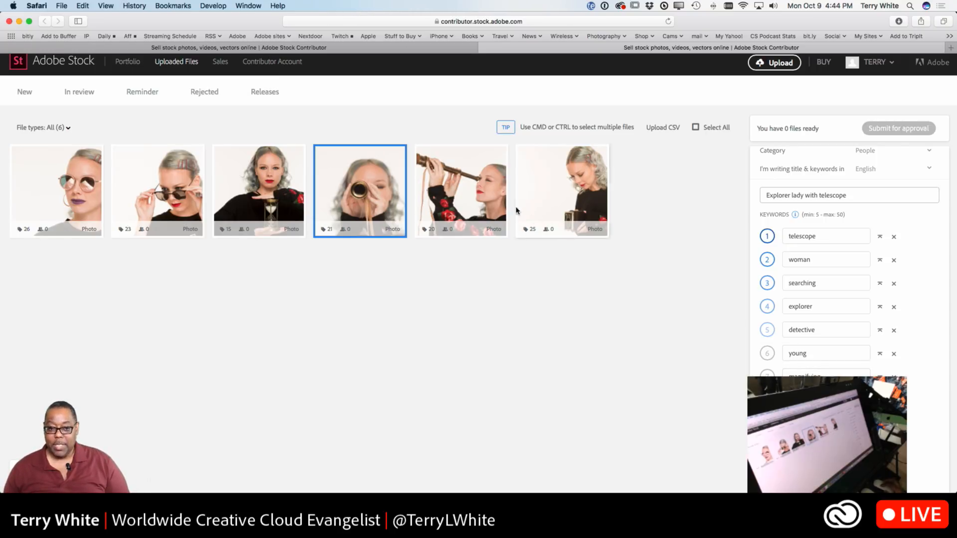
# Remove unsuitable keywords from the Explorer Girl photo and change its keyword music to telescope.
pyautogui.click(477, 210)
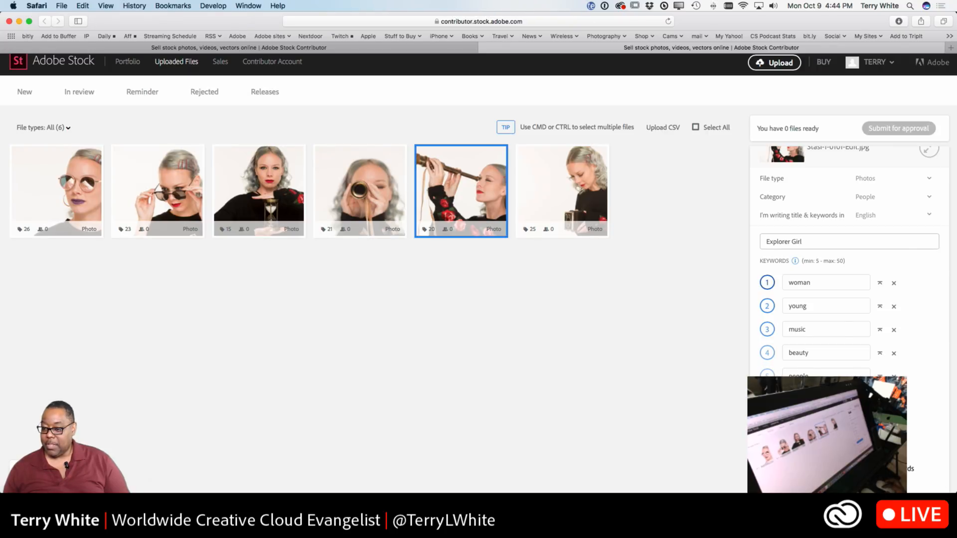
pyautogui.scroll(-2, 912, 369)
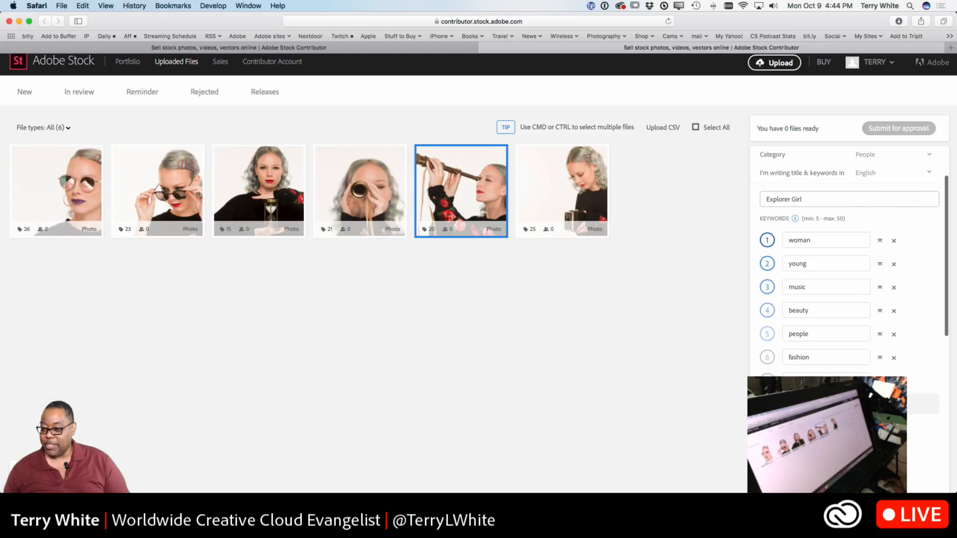
pyautogui.click(894, 404)
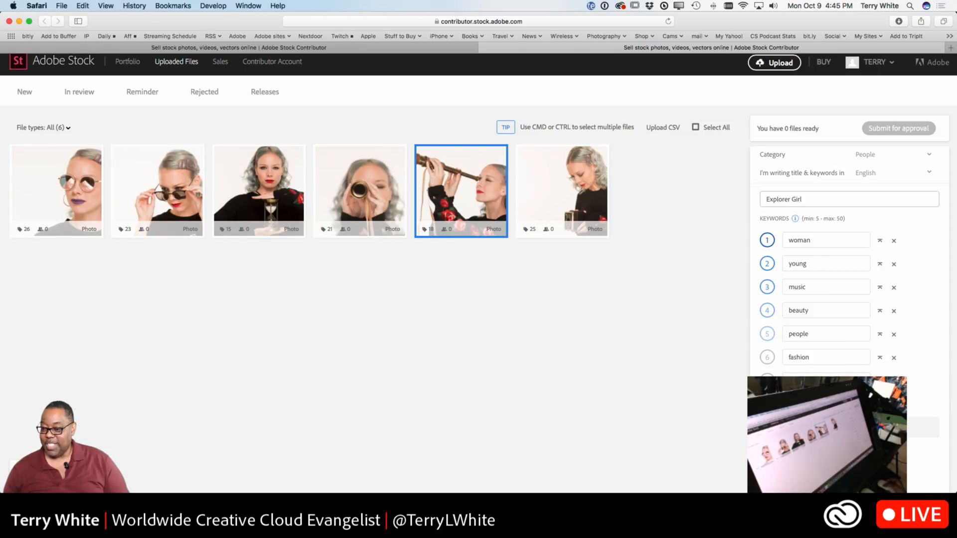
pyautogui.click(794, 291)
pyautogui.doubleClick(794, 291)
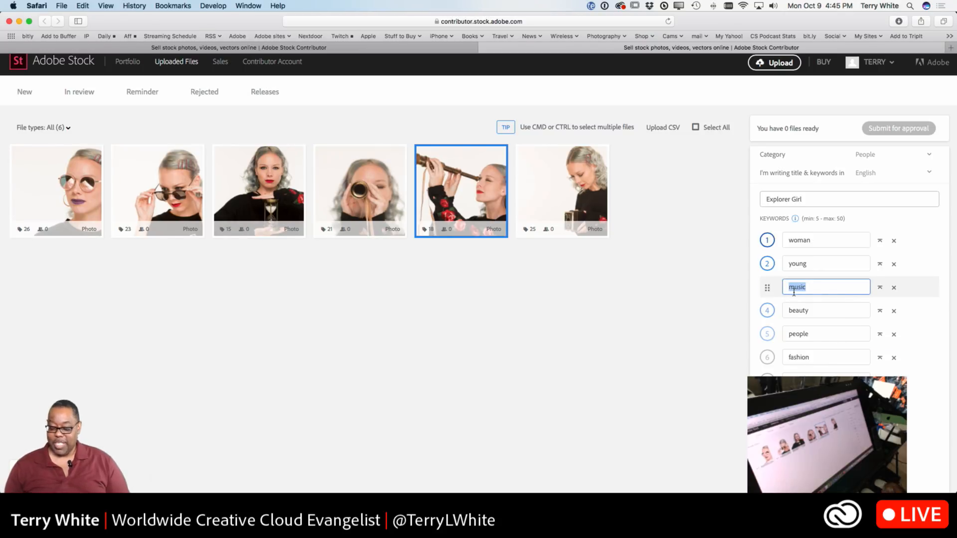
pyautogui.write('telescope')
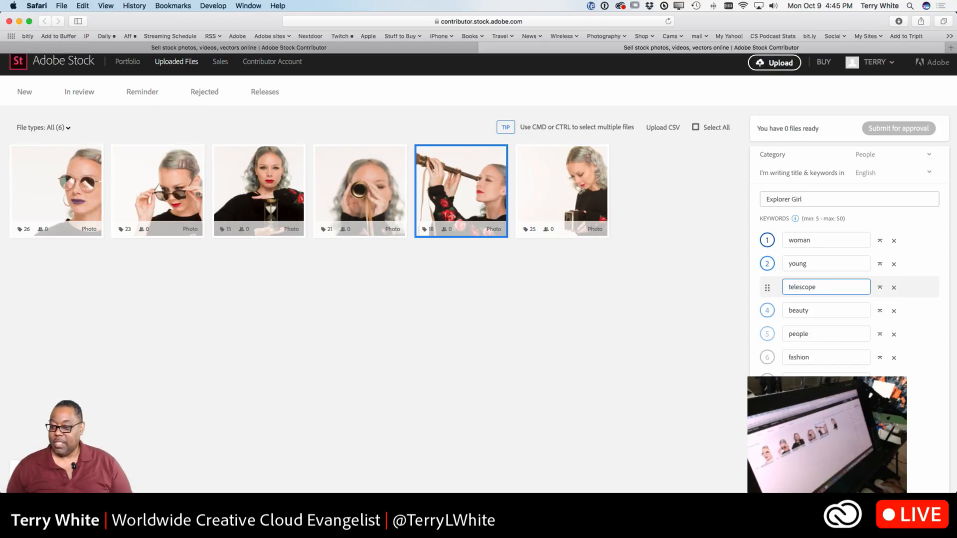
pyautogui.press('Tab')
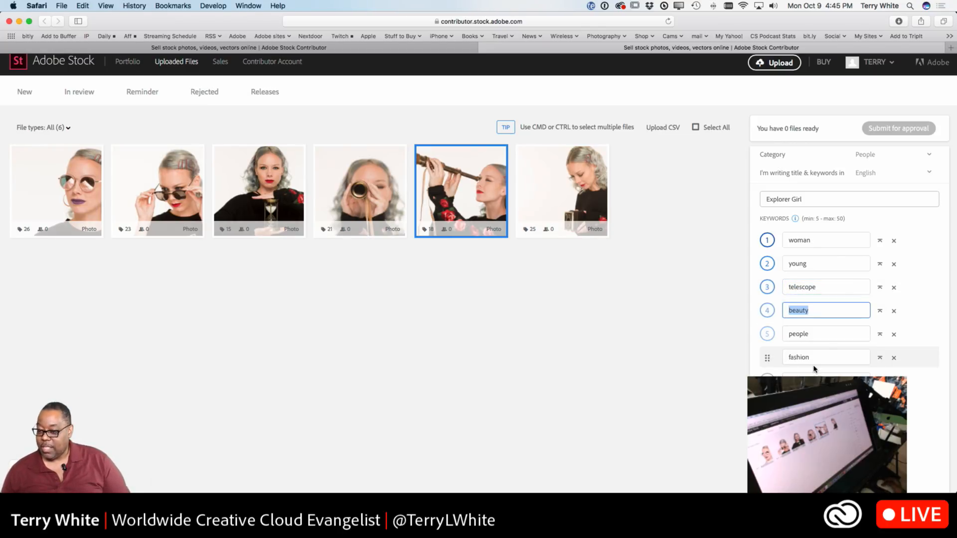
# Change the Explorer Girl photo's keyword microphone to explorer and move isolated to the start of its keyword list.
pyautogui.scroll(-1, 815, 369)
pyautogui.scroll(-5, 815, 369)
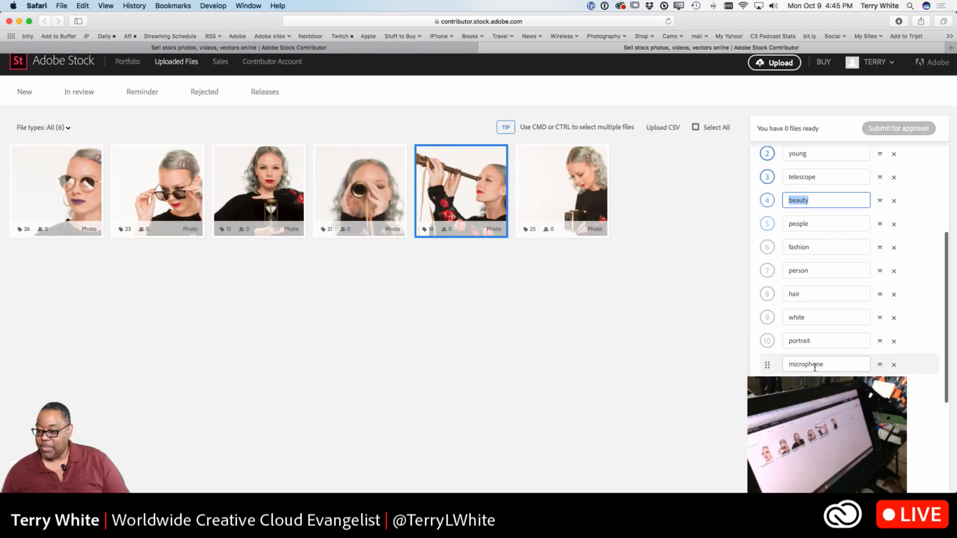
pyautogui.doubleClick(816, 364)
pyautogui.write('ex')
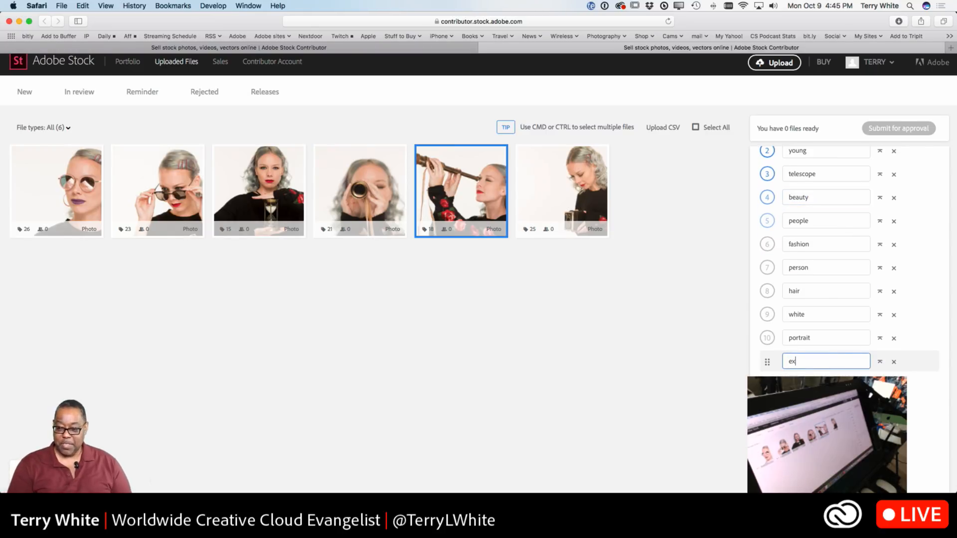
pyautogui.write('plorer')
pyautogui.press('Return')
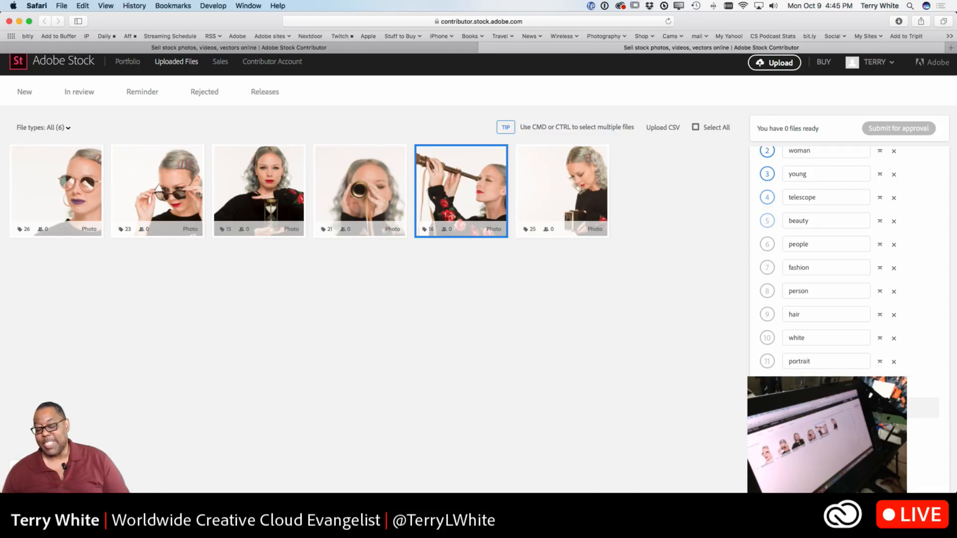
pyautogui.scroll(-3, 847, 259)
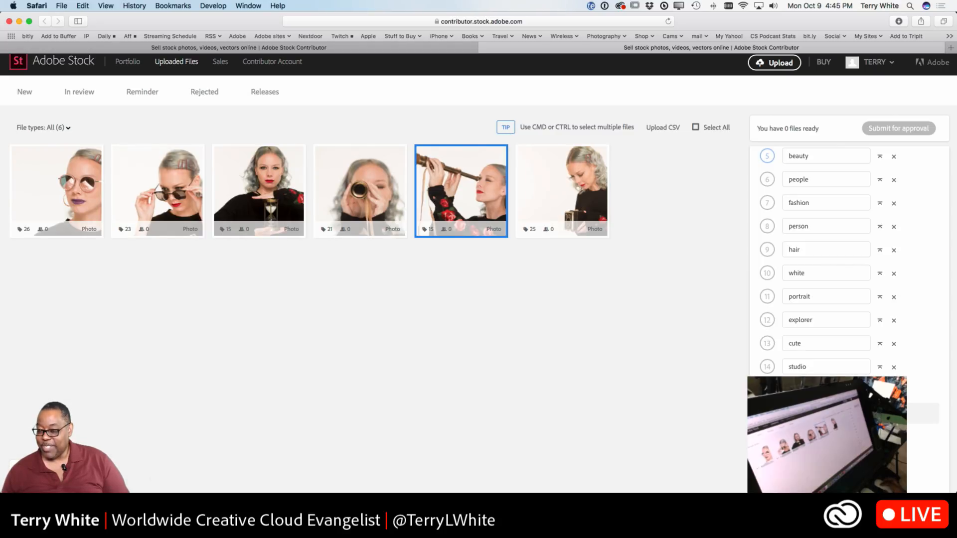
# Reorder the Explorer Girl photo's keywords so that woman, telescope and explorer come first, in that order.
pyautogui.scroll(4, 847, 259)
pyautogui.scroll(4, 776, 293)
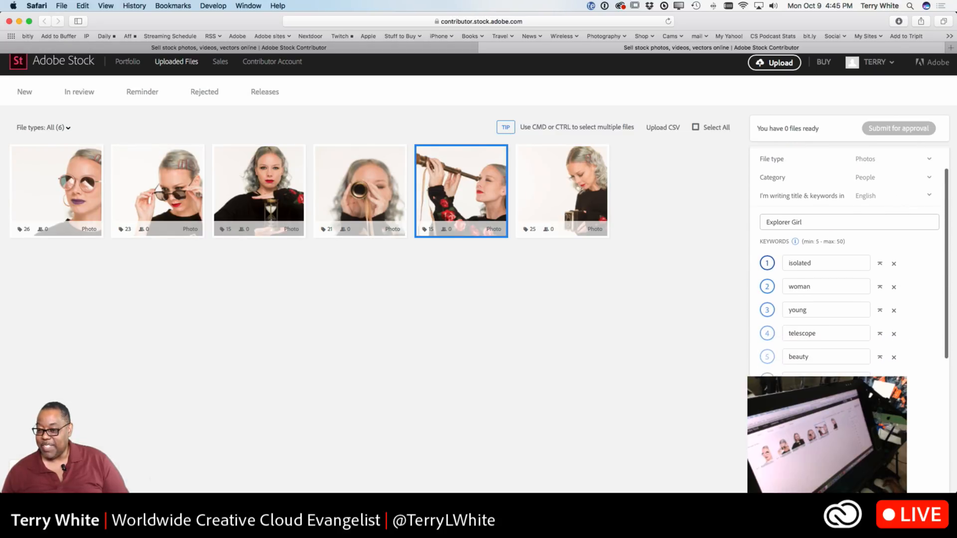
pyautogui.moveTo(768, 287); pyautogui.dragTo(767, 261)
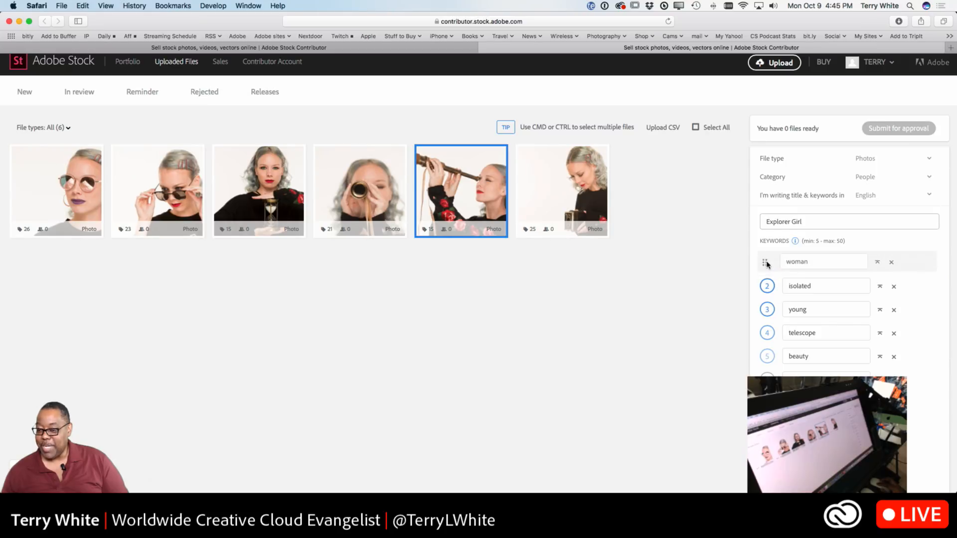
pyautogui.moveTo(769, 332); pyautogui.dragTo(766, 285)
pyautogui.scroll(-3, 767, 299)
pyautogui.scroll(-1, 767, 302)
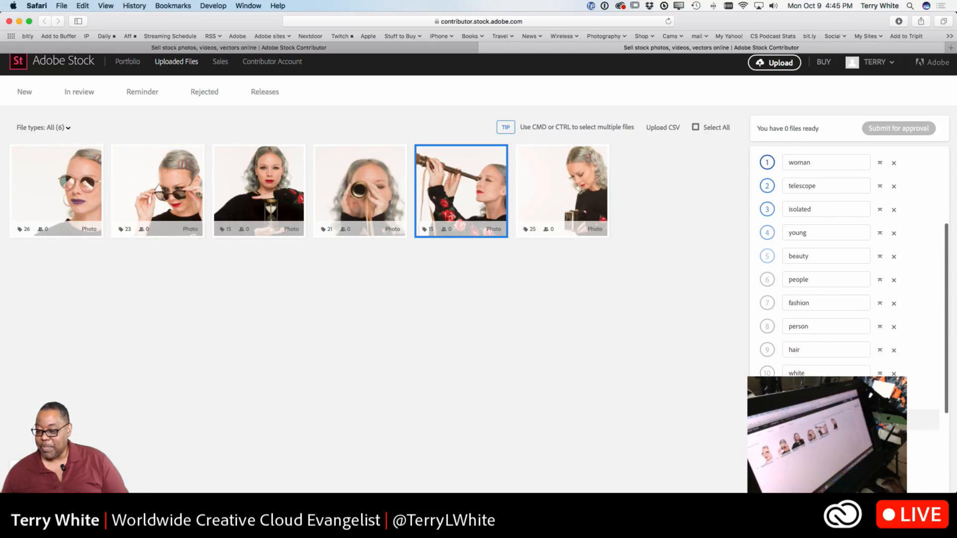
pyautogui.click(880, 420)
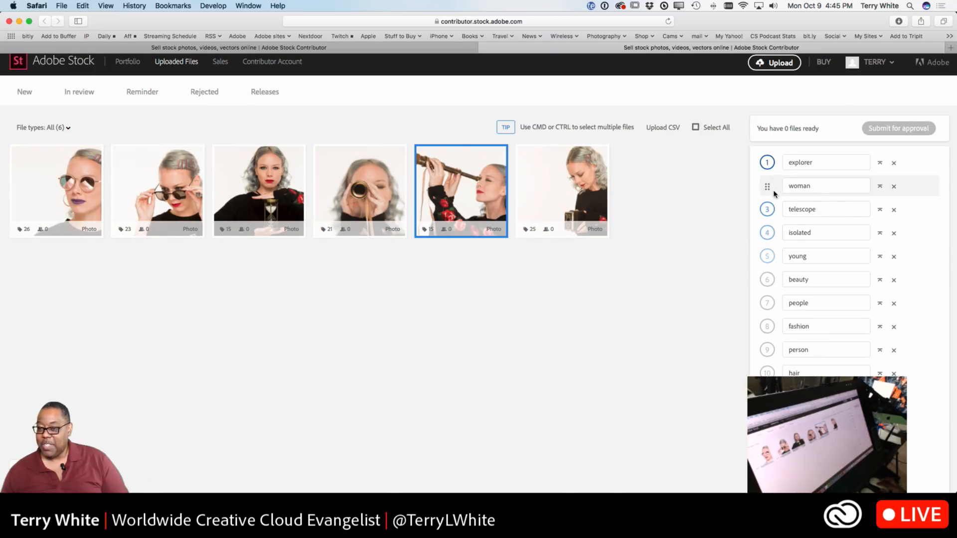
pyautogui.moveTo(768, 169); pyautogui.dragTo(765, 213)
# Add the keyword flowers at the end of the Explorer Girl photo's keyword list.
pyautogui.scroll(-5, 794, 342)
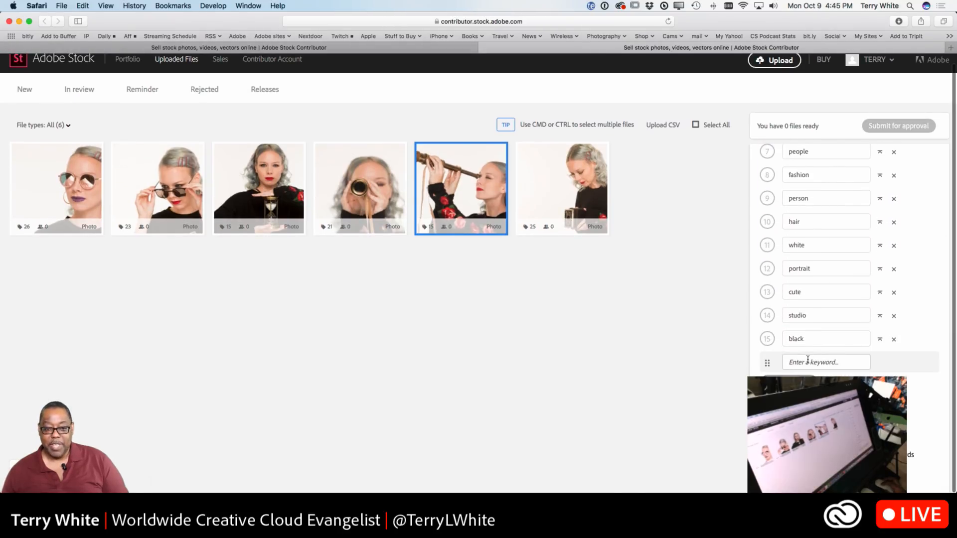
pyautogui.click(806, 366)
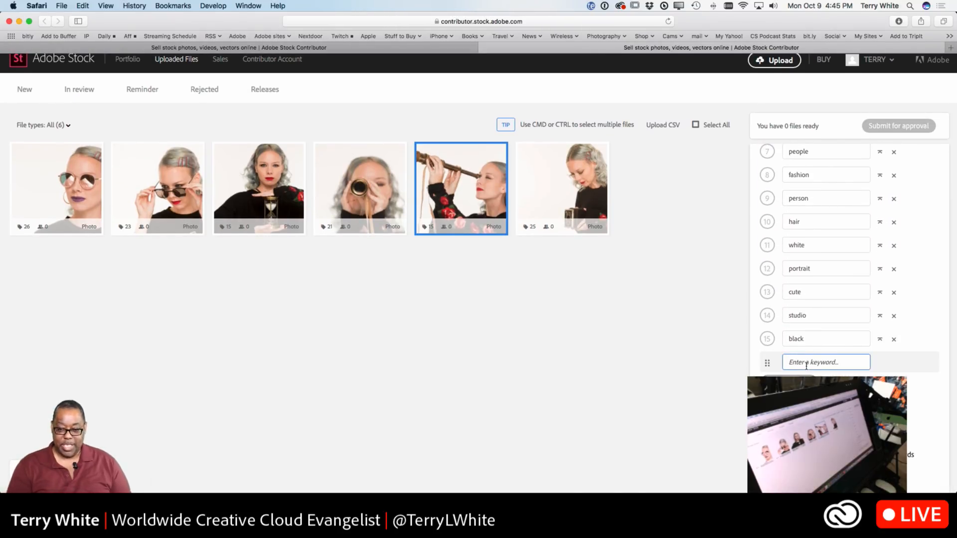
pyautogui.write('flowers')
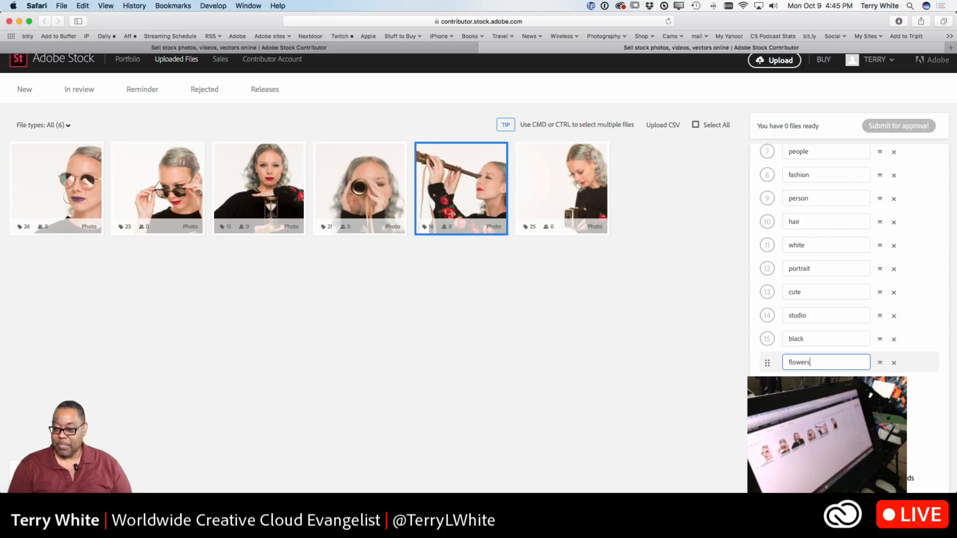
pyautogui.press('Return')
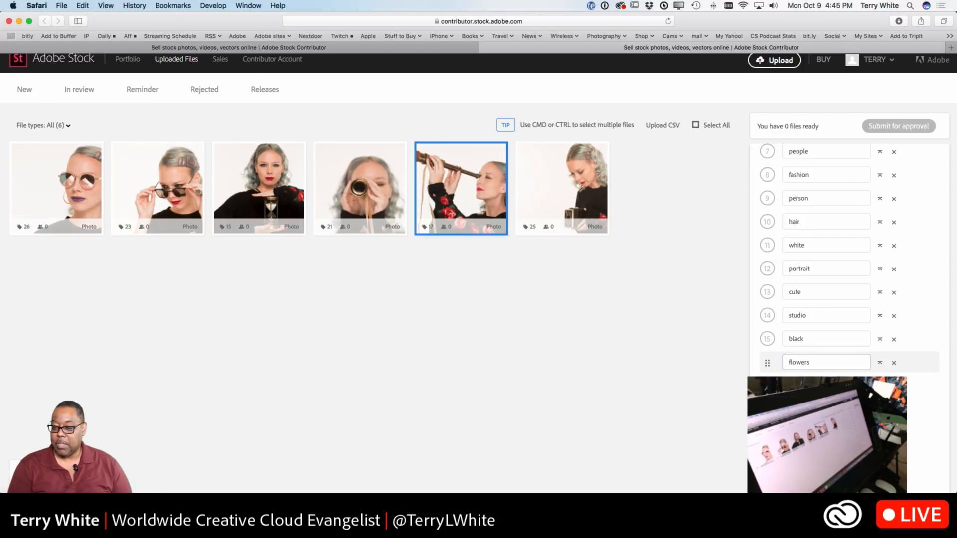
# For the Woman with old camera photo, remove the keyword child and change gift to camera.
pyautogui.click(567, 196)
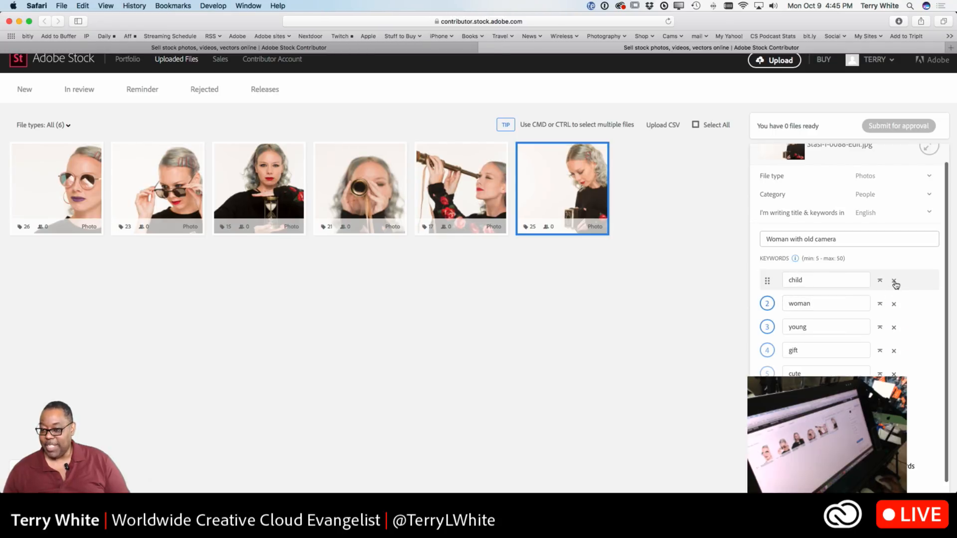
pyautogui.click(894, 282)
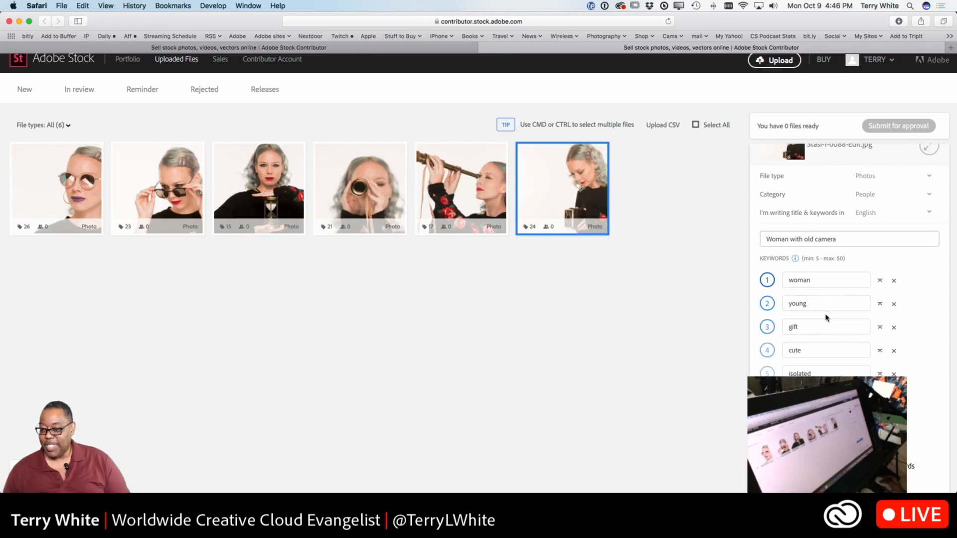
pyautogui.doubleClick(796, 327)
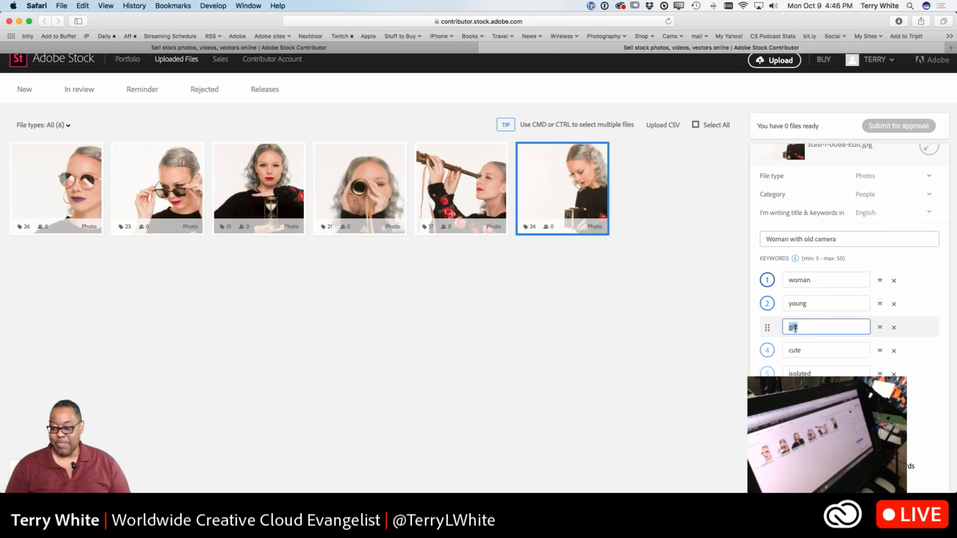
pyautogui.write('camera')
pyautogui.press('Tab')
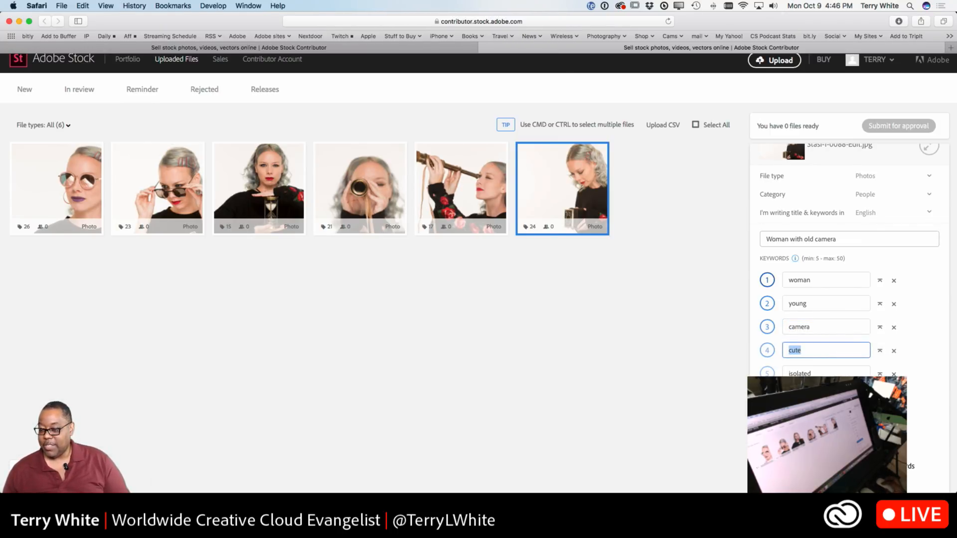
# Remove the unsuitable keywords happy and kid from the Woman with old camera photo.
pyautogui.scroll(-3, 887, 369)
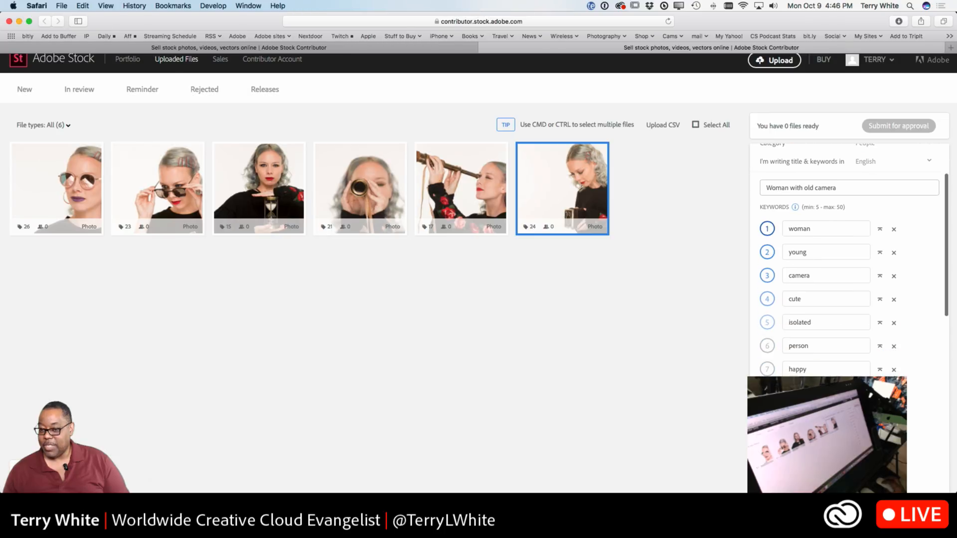
pyautogui.click(893, 371)
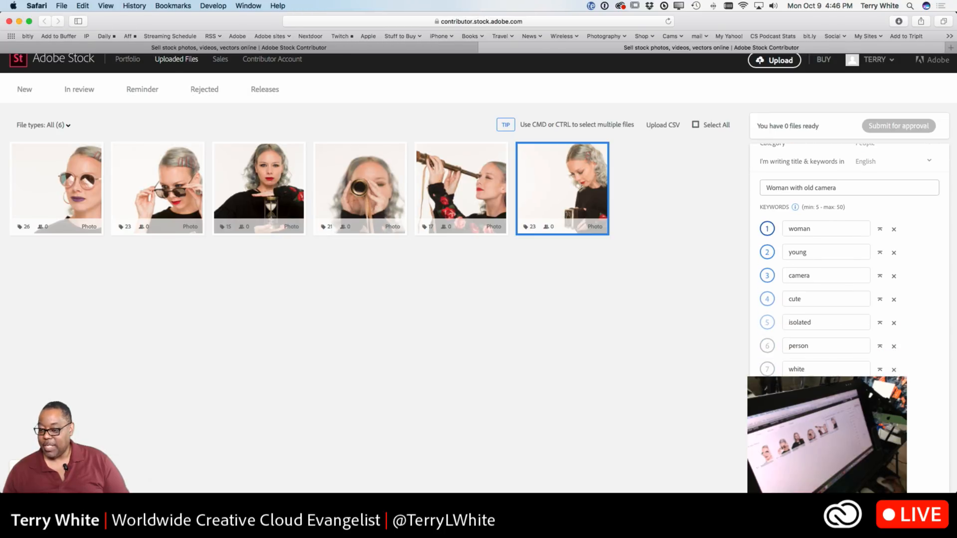
pyautogui.scroll(-1, 847, 361)
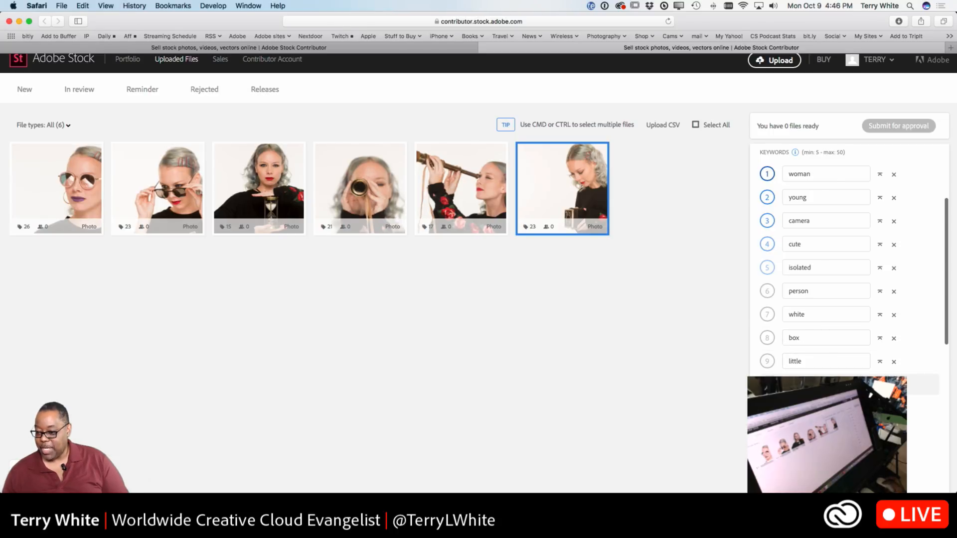
pyautogui.scroll(-2, 876, 351)
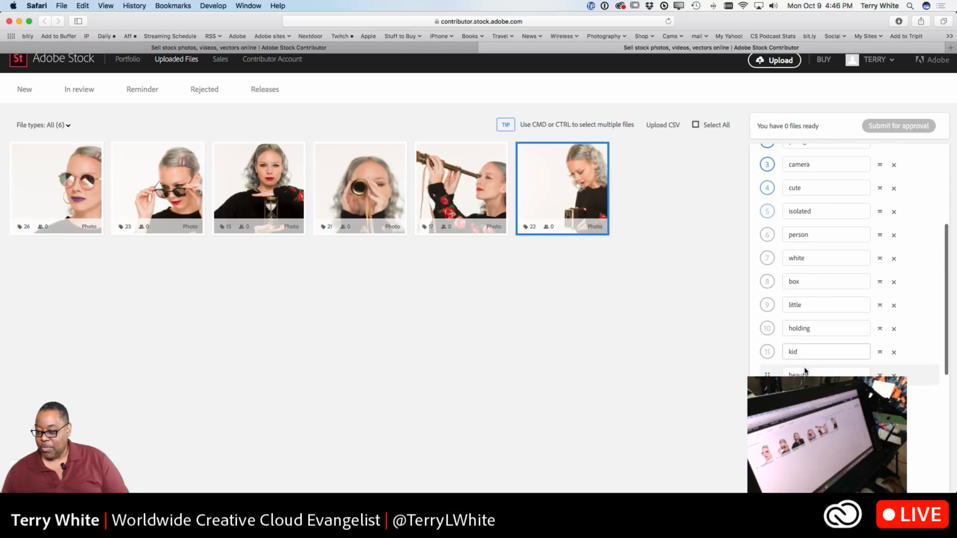
pyautogui.click(895, 353)
pyautogui.scroll(-3, 847, 359)
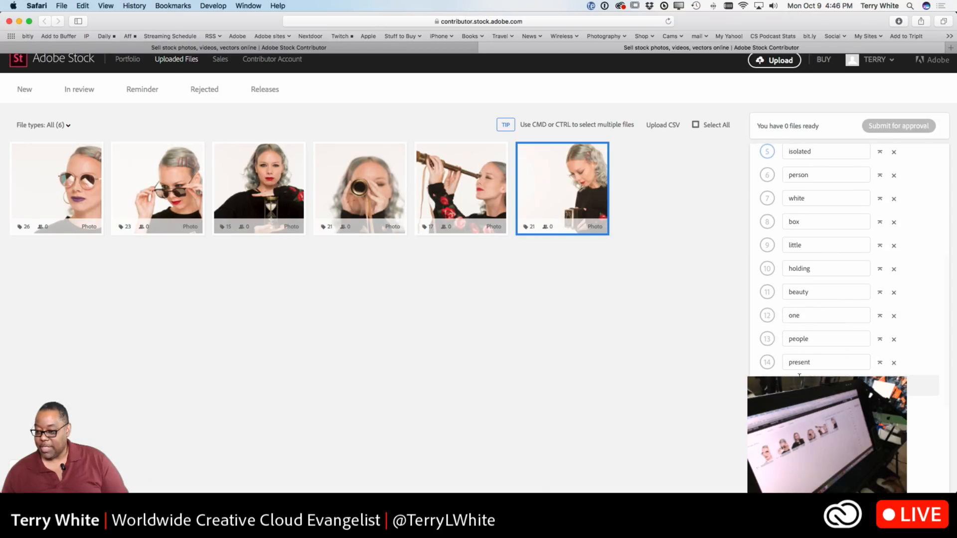
# Change the Woman with old camera photo's keyword christmas to old camera and enter film camera as the keyword below it.
pyautogui.scroll(3, 800, 366)
pyautogui.scroll(3, 800, 365)
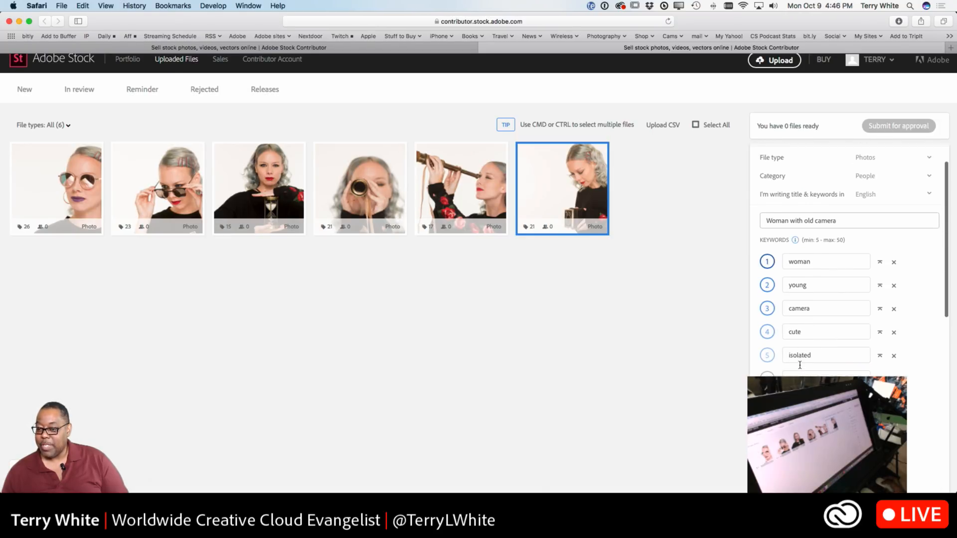
pyautogui.scroll(-5, 800, 365)
pyautogui.scroll(-1, 800, 367)
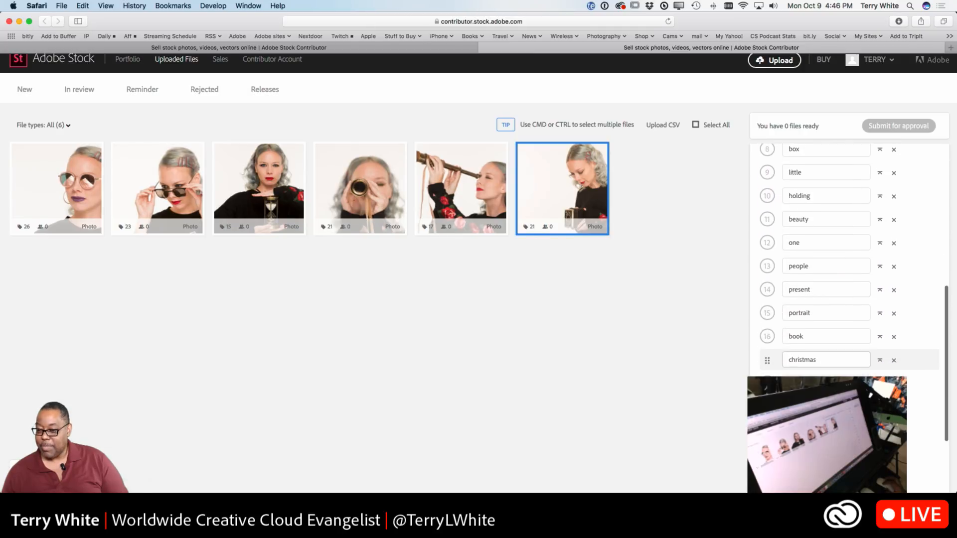
pyautogui.doubleClick(802, 359)
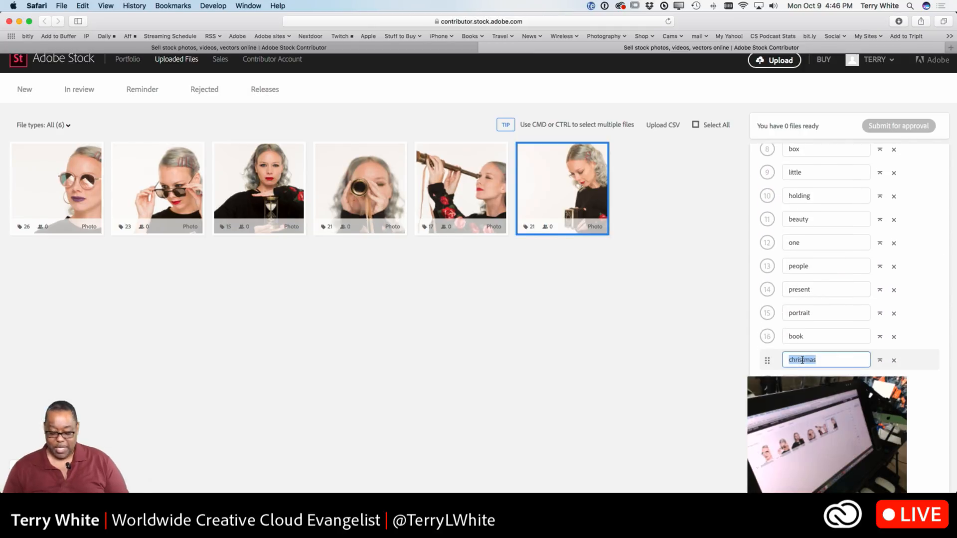
pyautogui.write('old camera')
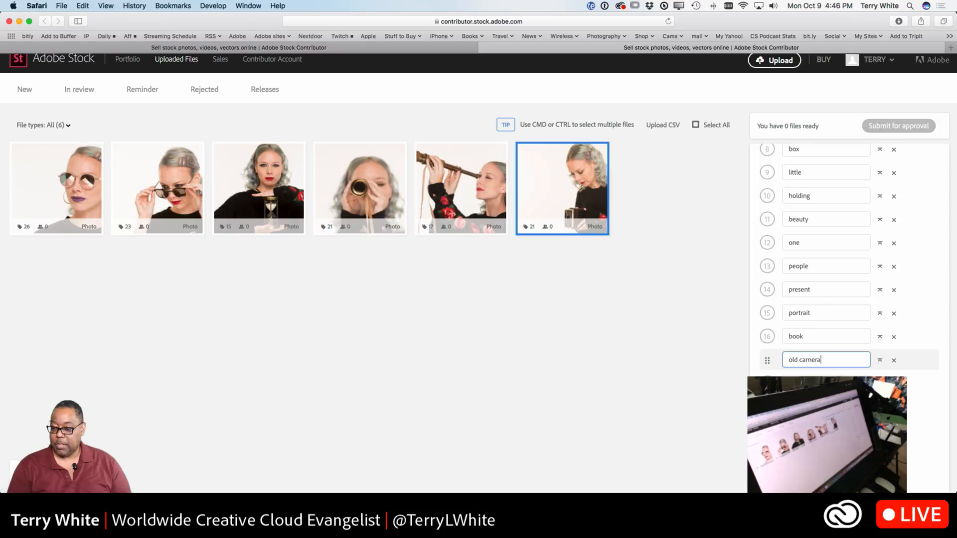
pyautogui.press('Return')
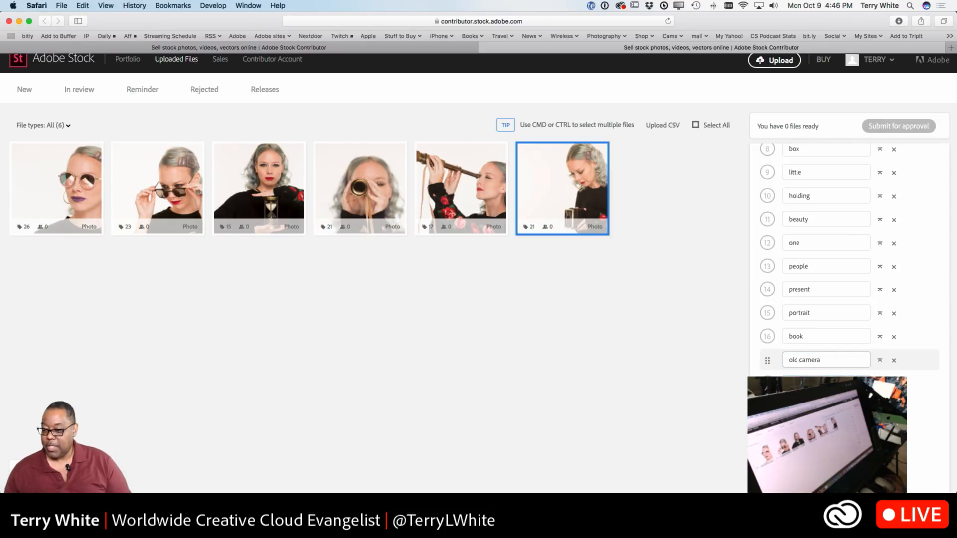
pyautogui.press('Return')
pyautogui.scroll(-2, 848, 269)
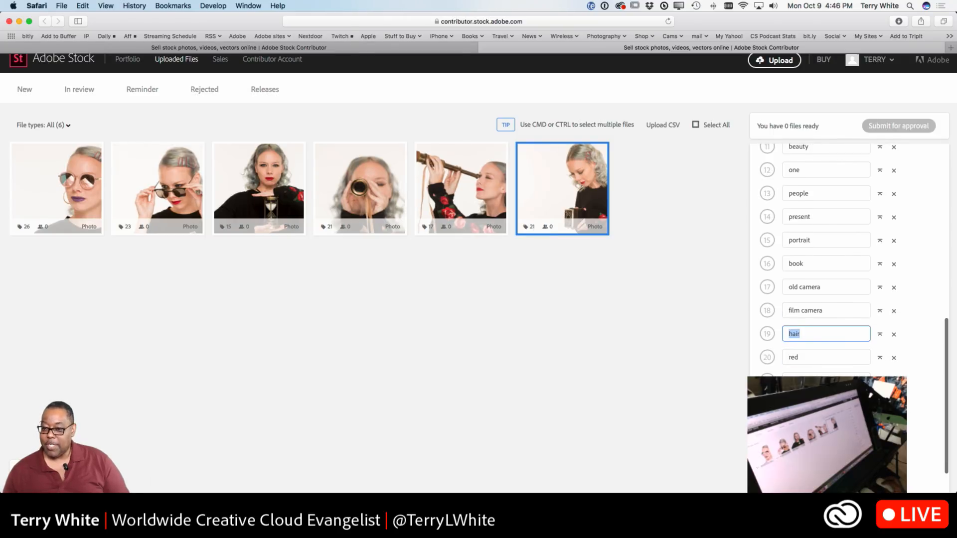
pyautogui.scroll(-1, 847, 269)
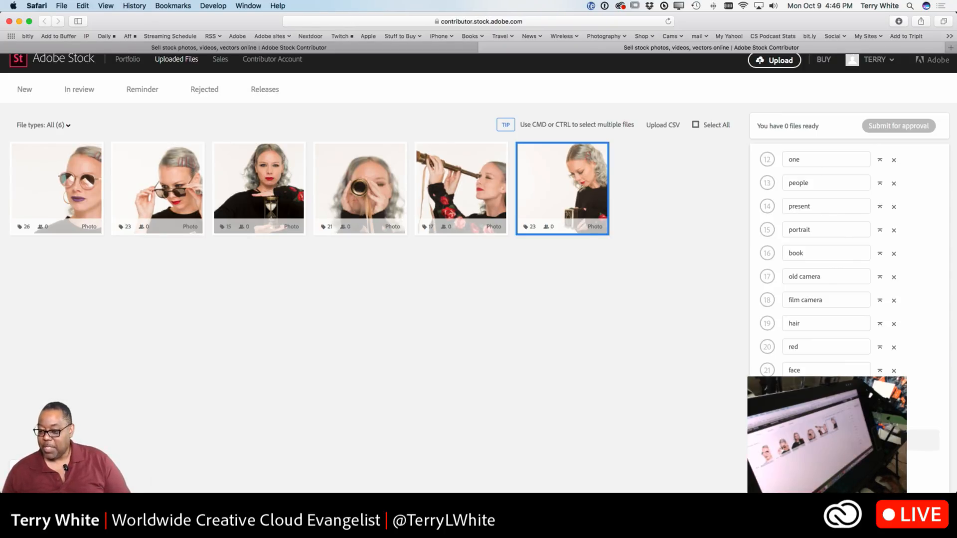
pyautogui.scroll(10, 855, 261)
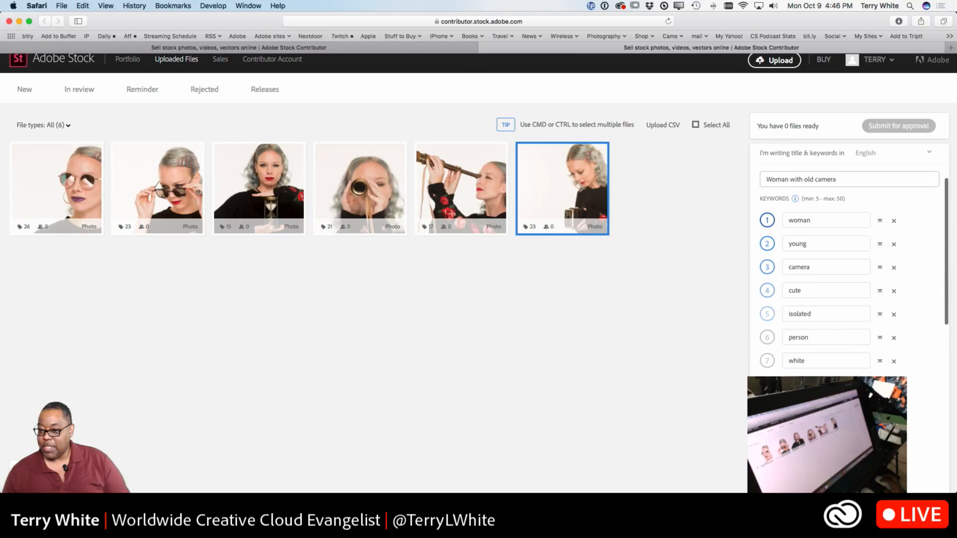
# Move the Woman with old camera photo's keyword photographer to second place below woman, and camera to third place above young.
pyautogui.scroll(-4, 855, 260)
pyautogui.scroll(-6, 854, 261)
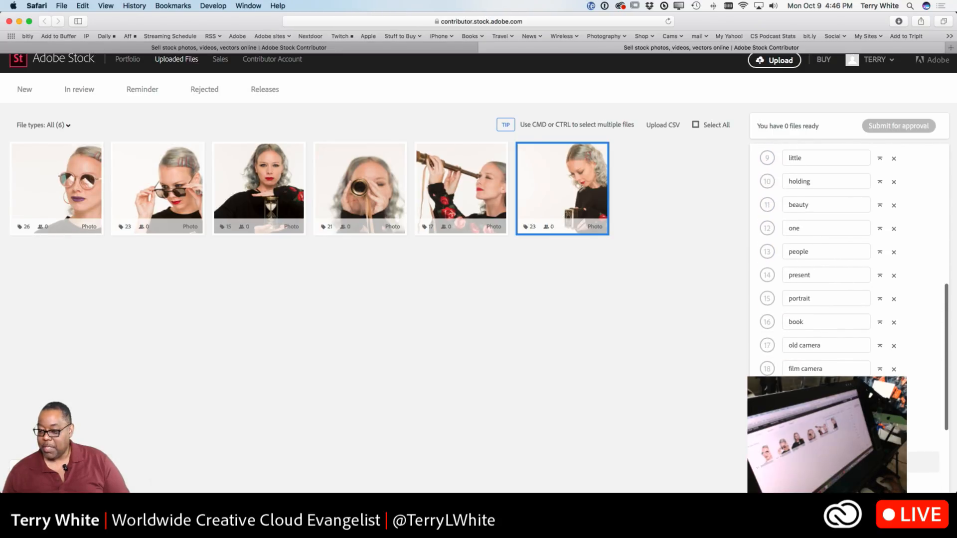
pyautogui.scroll(8, 843, 316)
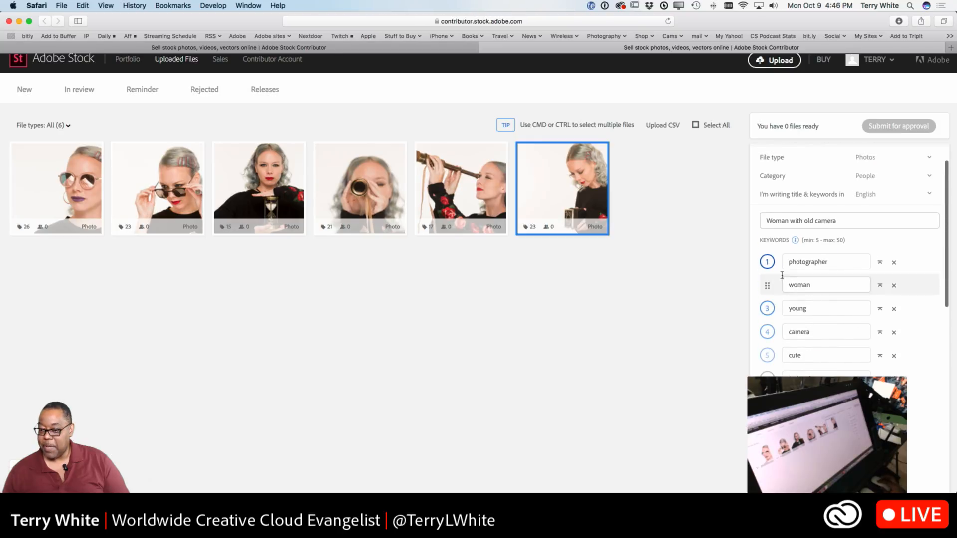
pyautogui.moveTo(767, 262); pyautogui.dragTo(765, 284)
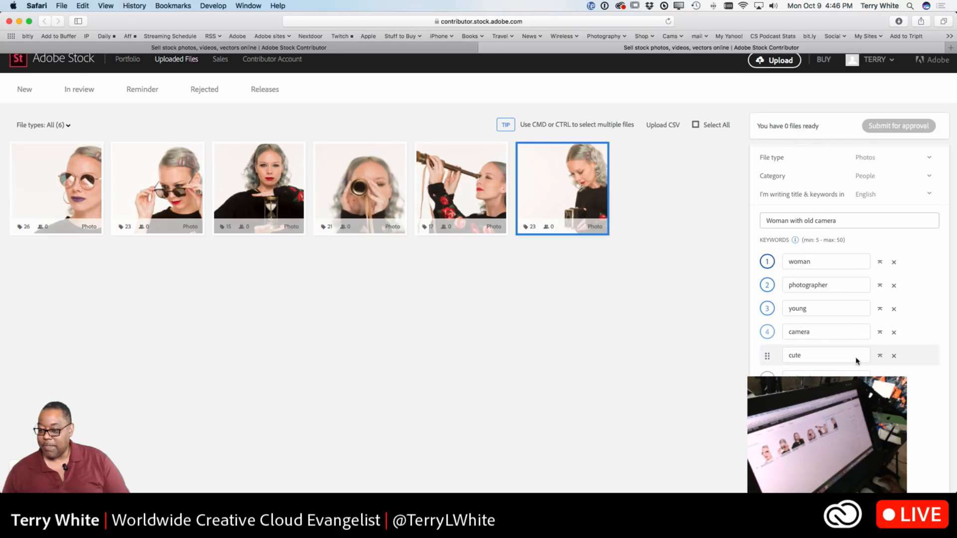
pyautogui.scroll(-1, 822, 354)
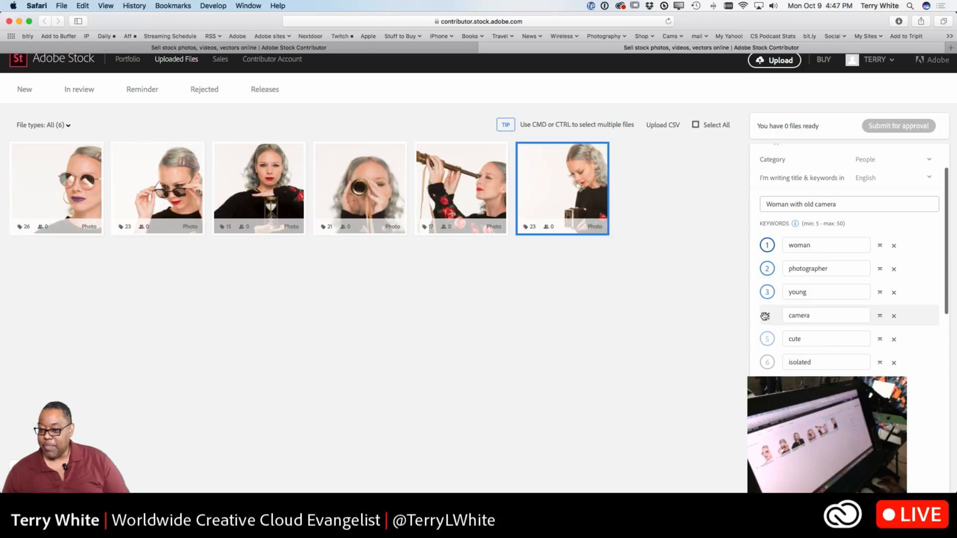
pyautogui.moveTo(765, 316); pyautogui.dragTo(763, 292)
# Move the keywords old camera and film camera up to follow camera within the top five of the photo's list.
pyautogui.scroll(-5, 764, 256)
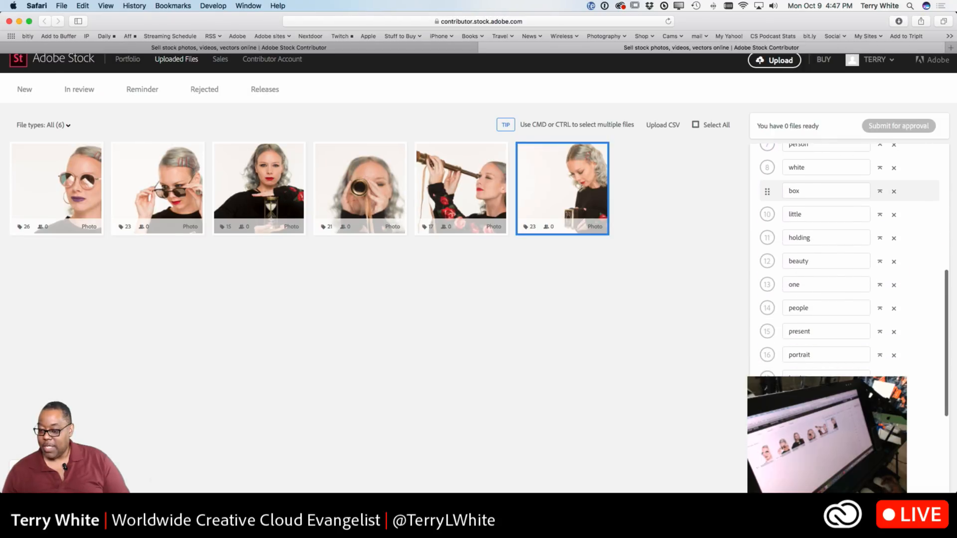
pyautogui.scroll(2, 816, 364)
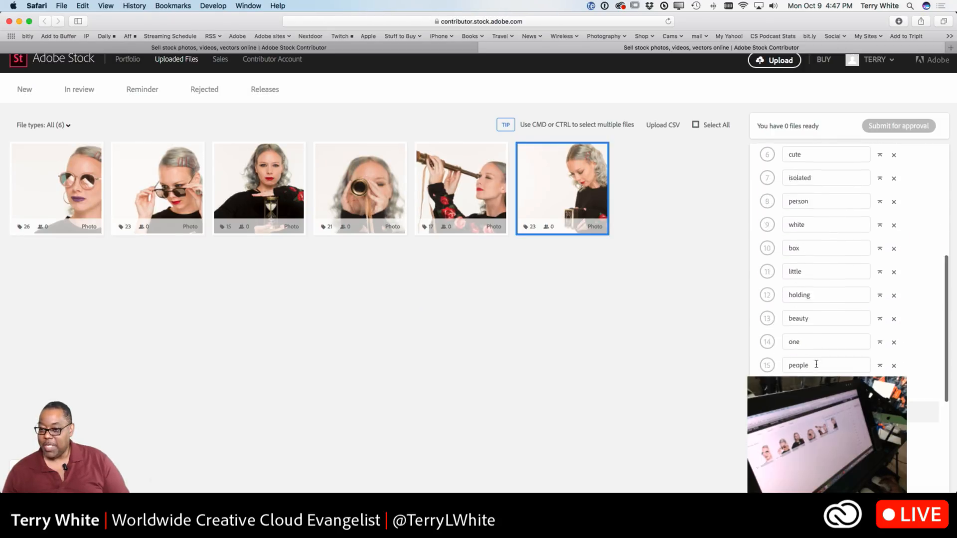
pyautogui.scroll(10, 816, 364)
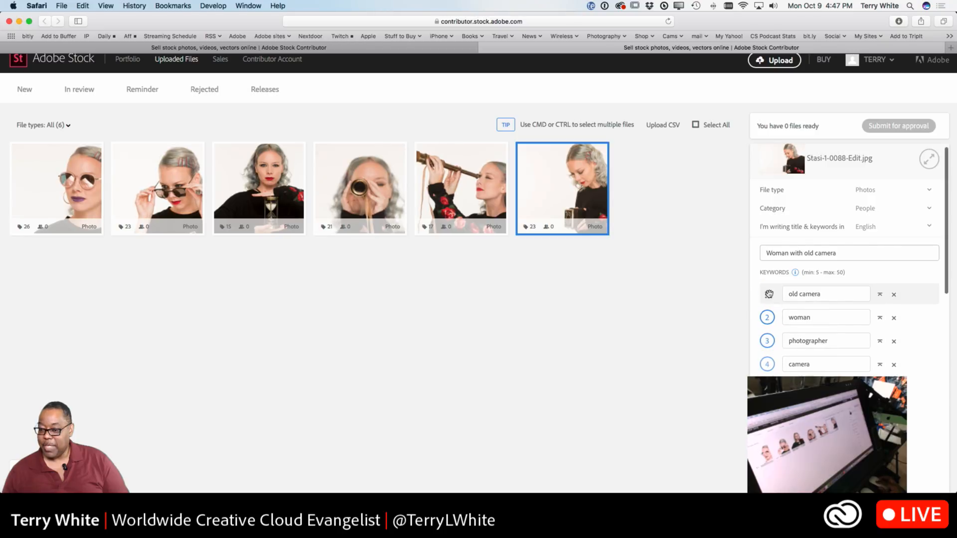
pyautogui.moveTo(769, 294); pyautogui.dragTo(767, 366)
pyautogui.scroll(-10, 816, 364)
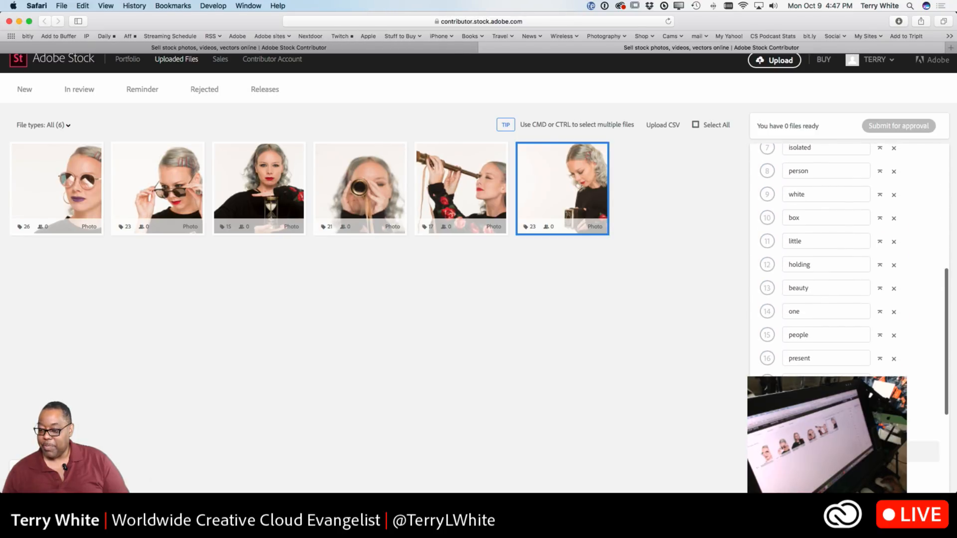
pyautogui.scroll(10, 789, 299)
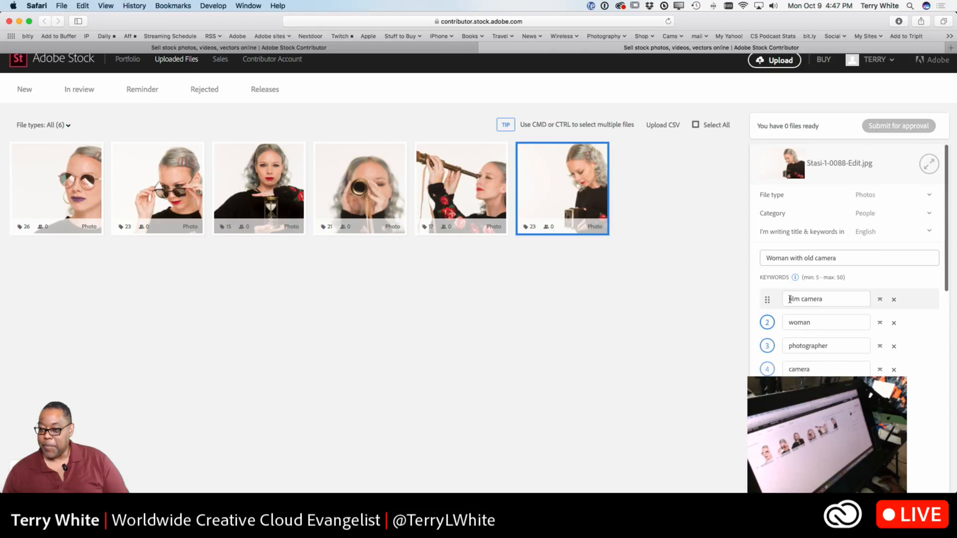
pyautogui.moveTo(767, 299); pyautogui.dragTo(767, 416)
# Remove the unsuitable keywords present and book from the Woman with old camera photo.
pyautogui.scroll(-6, 798, 291)
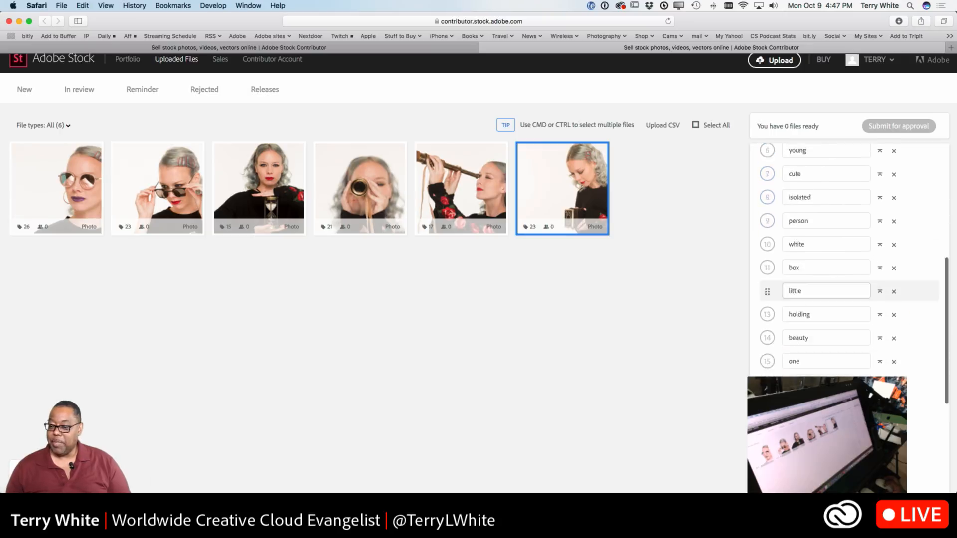
pyautogui.scroll(-5, 798, 291)
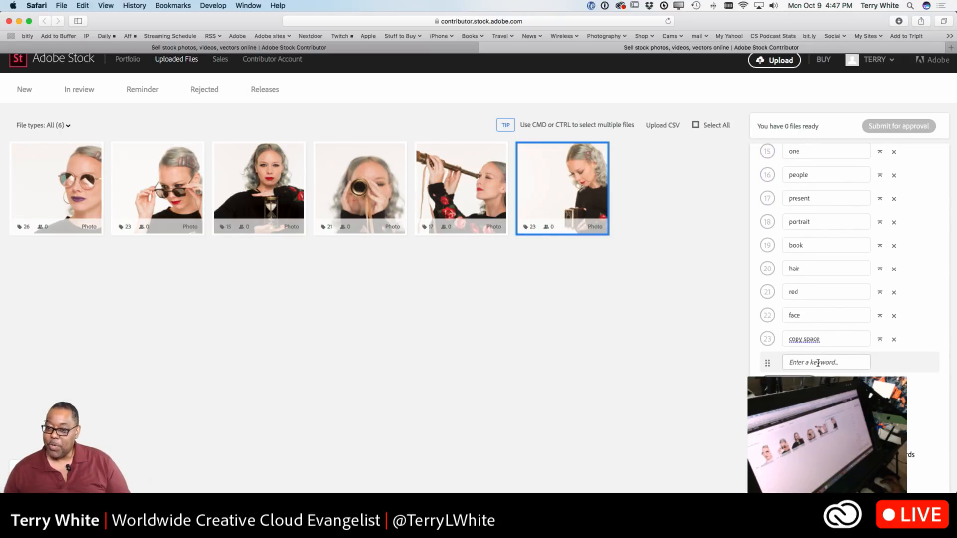
pyautogui.click(895, 202)
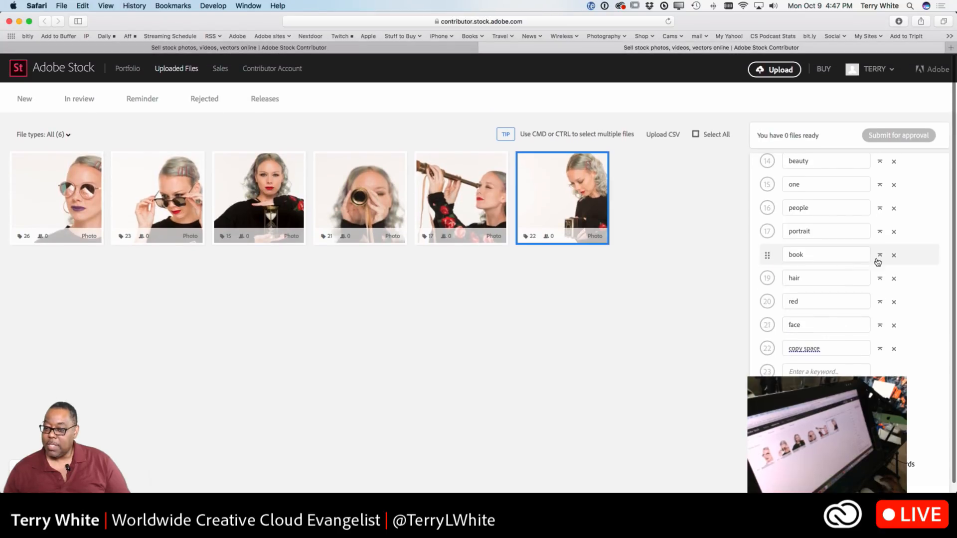
pyautogui.click(894, 256)
# Add the keywords red lips and hairpins at the end of the Woman with old camera photo's list.
pyautogui.scroll(2, 834, 303)
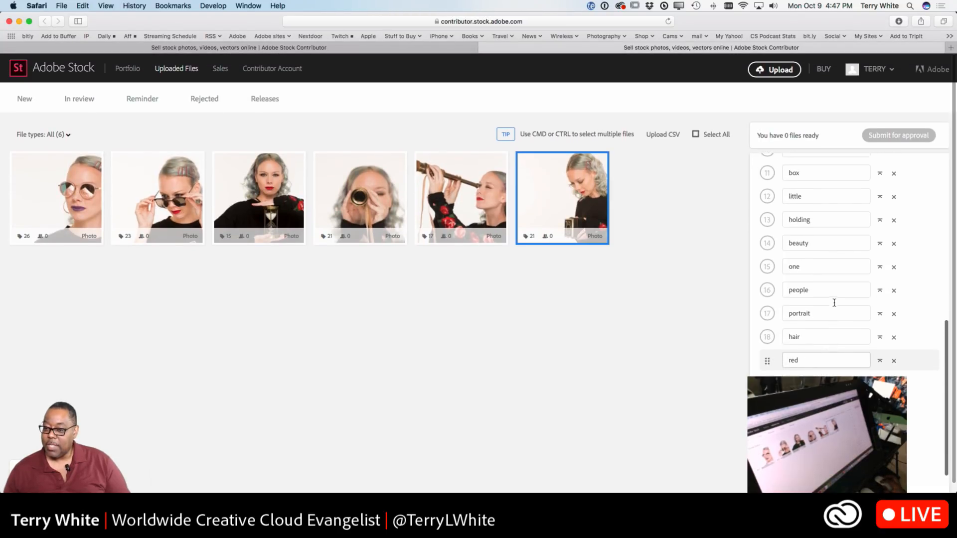
pyautogui.scroll(3, 833, 303)
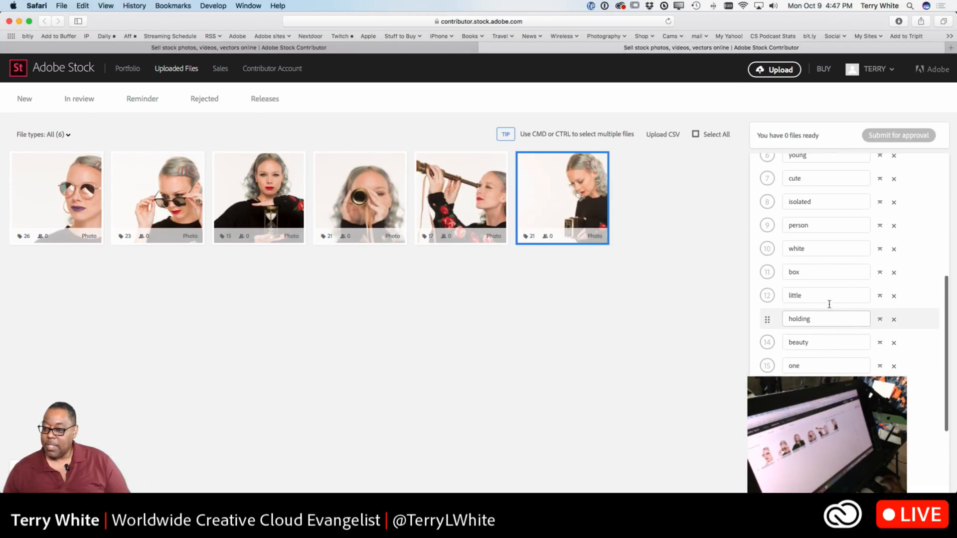
pyautogui.scroll(1, 829, 304)
pyautogui.scroll(-4, 829, 304)
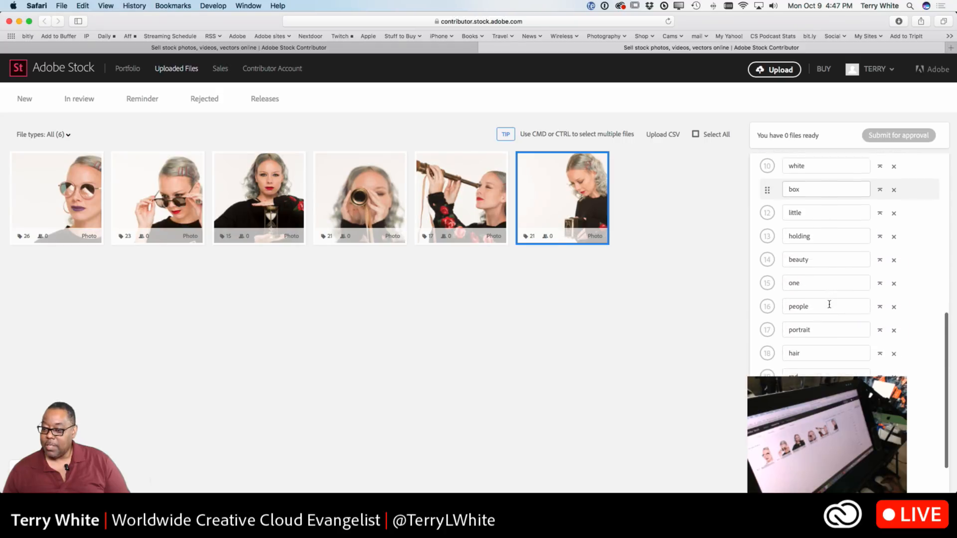
pyautogui.scroll(-3, 829, 304)
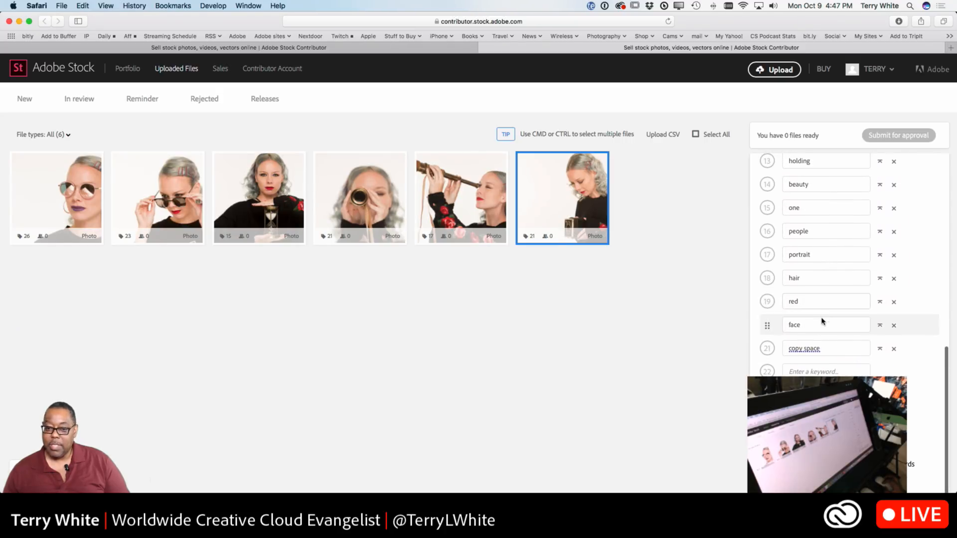
pyautogui.click(799, 372)
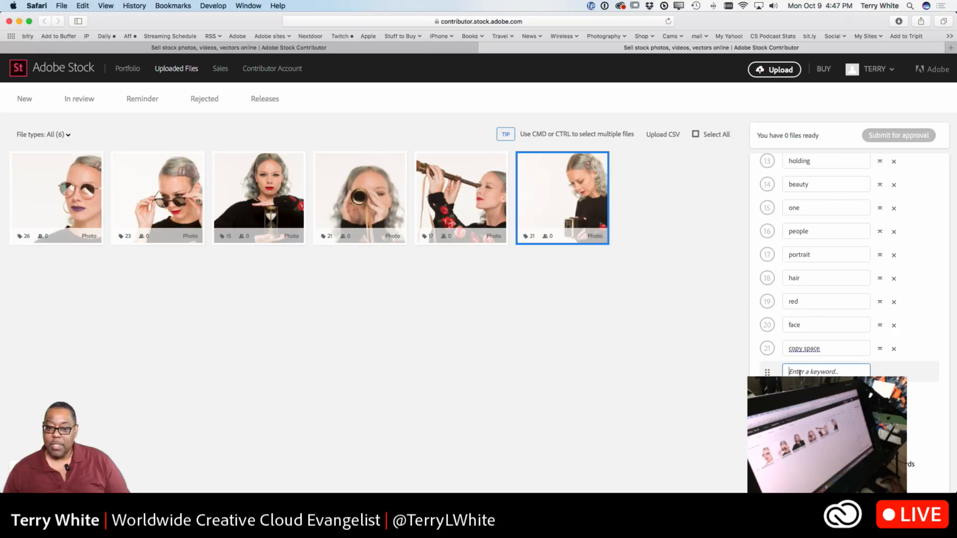
pyautogui.write('red li')
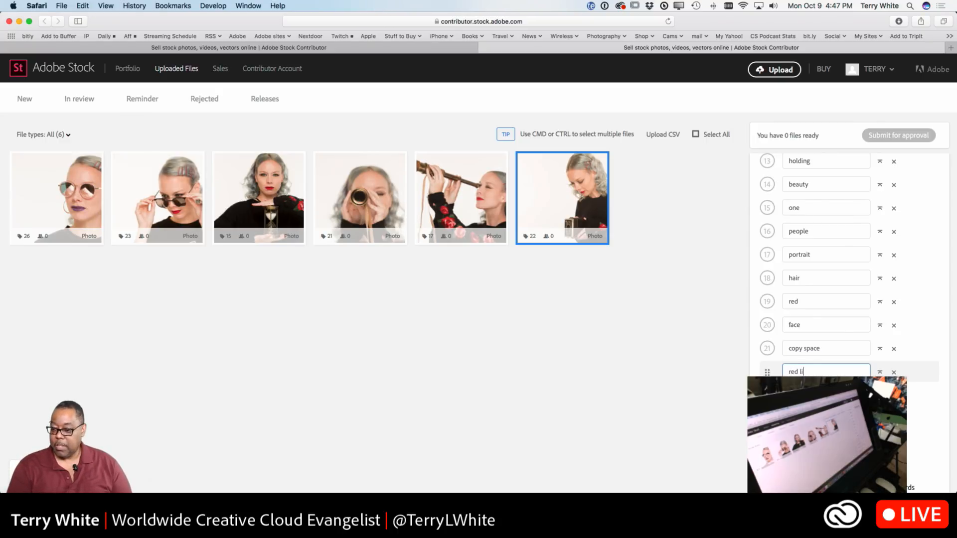
pyautogui.write('ps')
pyautogui.press('Return')
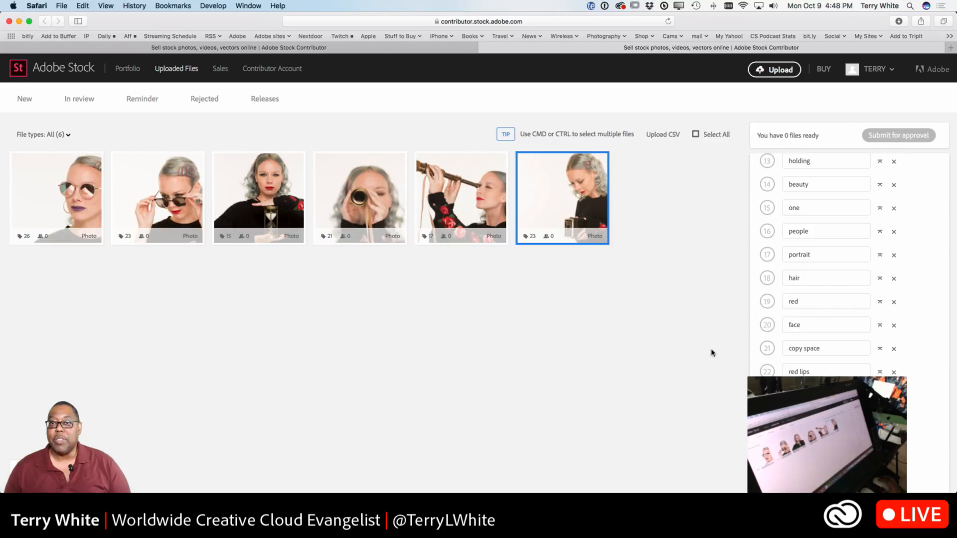
pyautogui.scroll(-2, 790, 368)
pyautogui.click(791, 367)
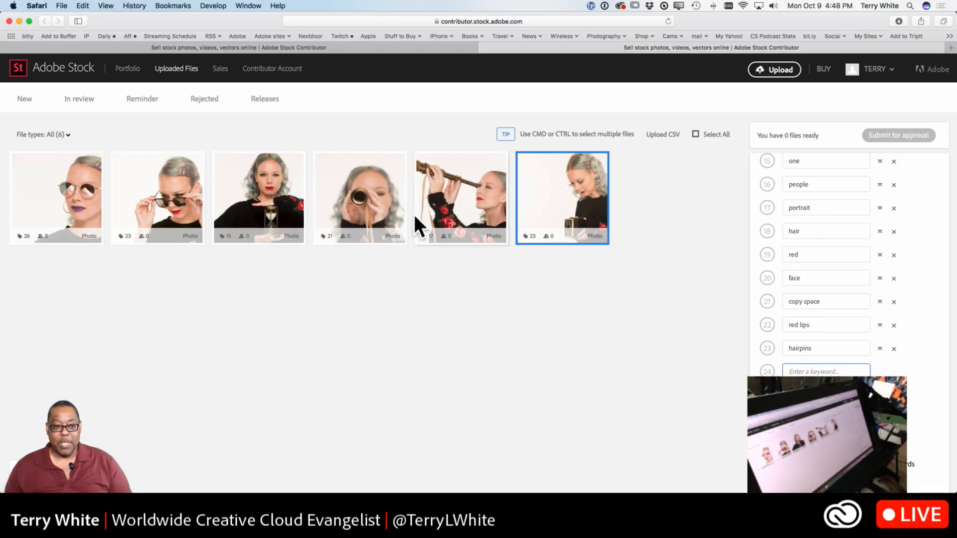
# Mark all six photos as showing recognizable people and attach the model's existing release dated 10/2/2017.
pyautogui.keyDown('shift'); pyautogui.click(77, 194); pyautogui.keyUp('shift')
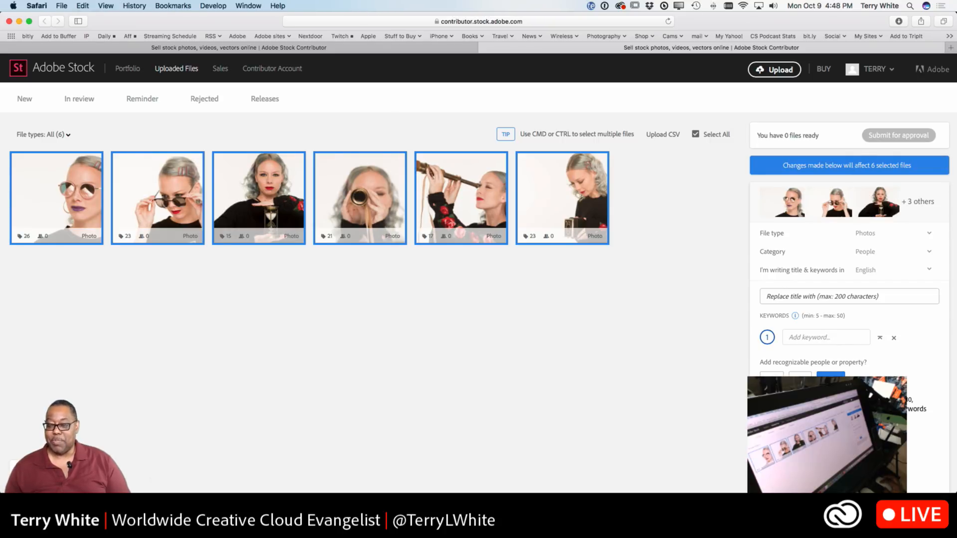
pyautogui.scroll(-2, 655, 361)
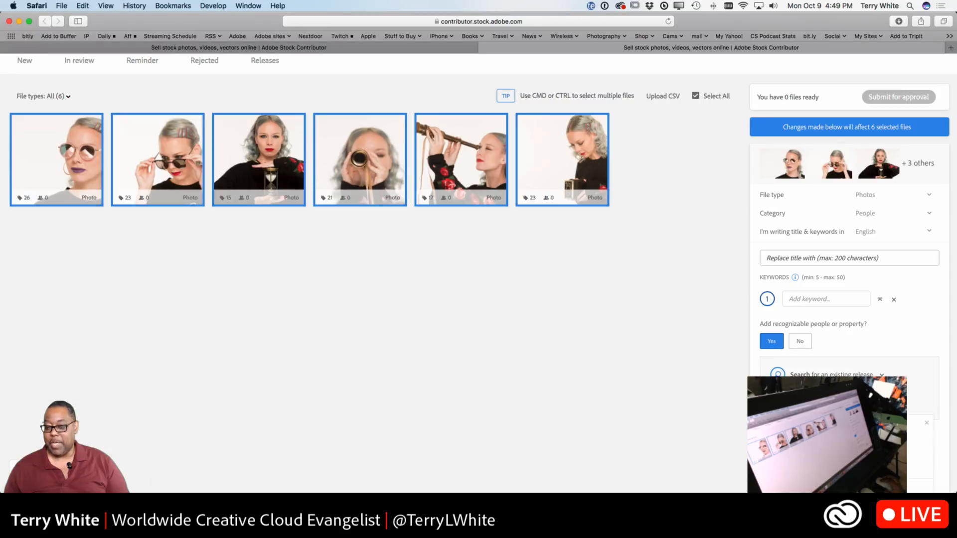
pyautogui.scroll(-1, 847, 274)
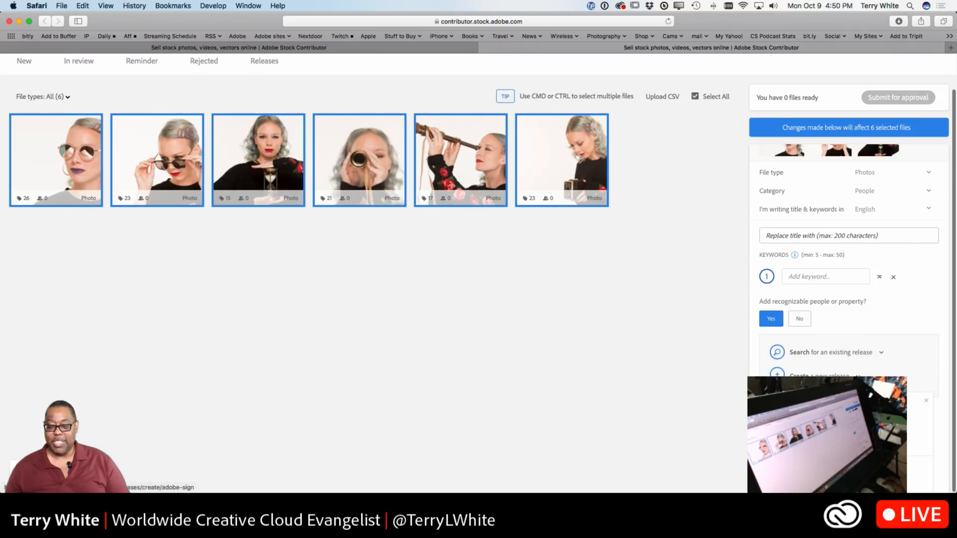
pyautogui.click(842, 353)
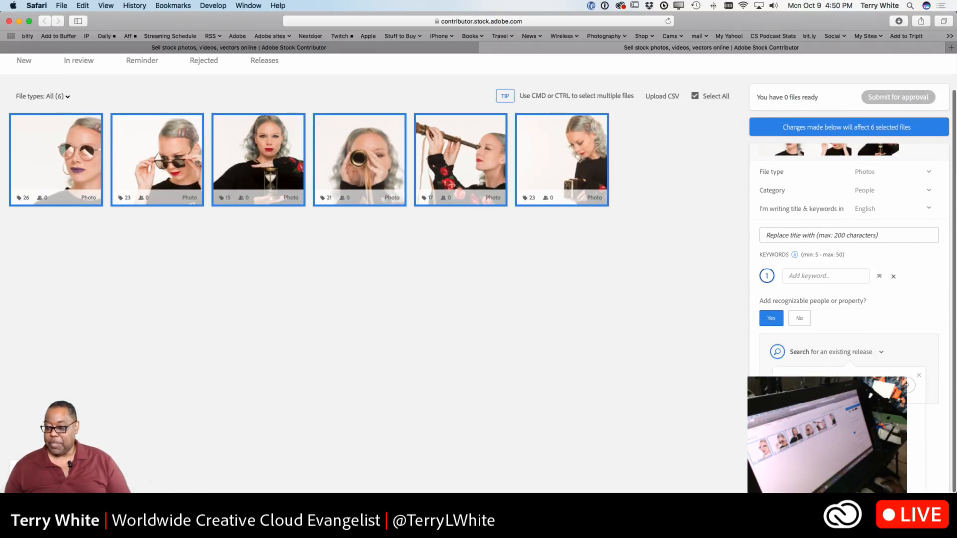
pyautogui.scroll(1, 847, 249)
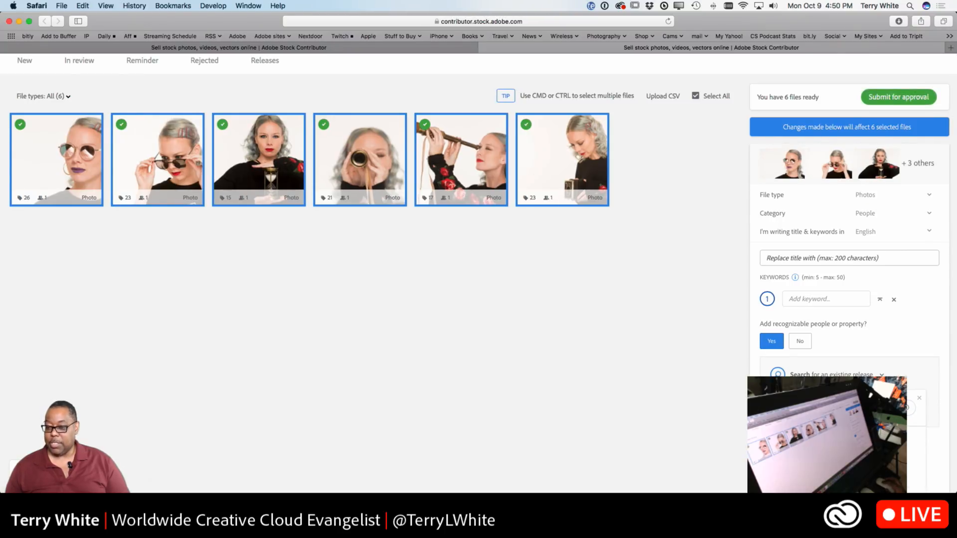
pyautogui.click(918, 397)
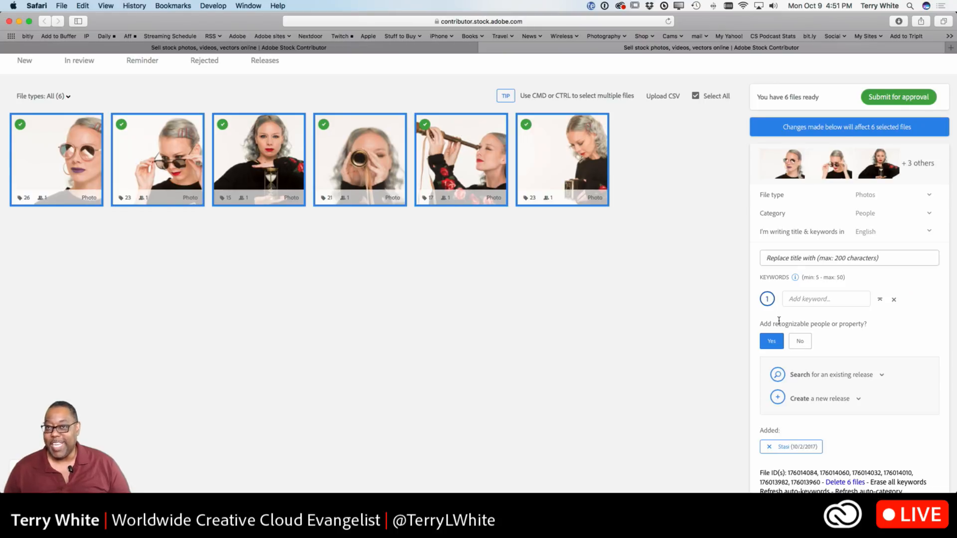
# Examine the options for finding an existing release and for creating a paper or Adobe Sign release, leaving without adding another.
pyautogui.click(815, 377)
pyautogui.click(815, 377)
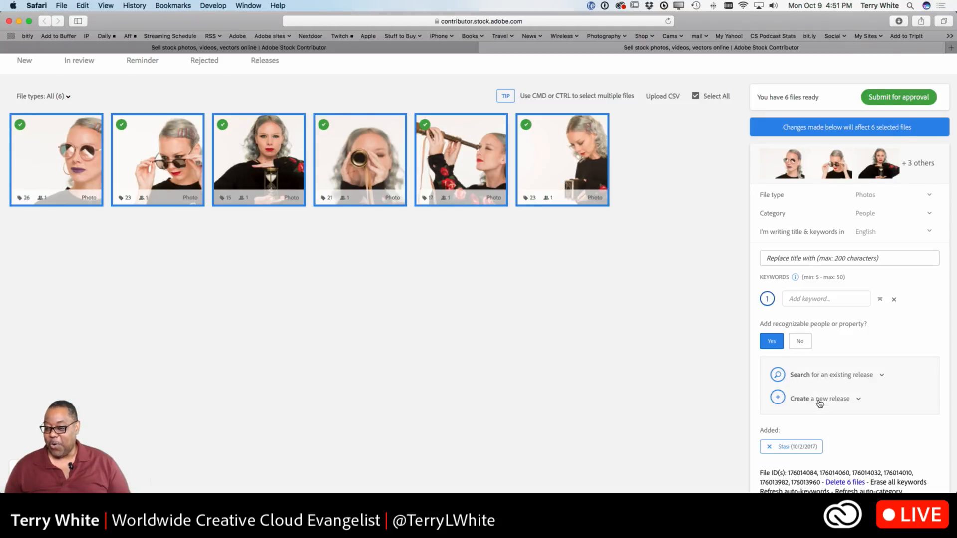
pyautogui.click(817, 400)
pyautogui.scroll(-2, 813, 429)
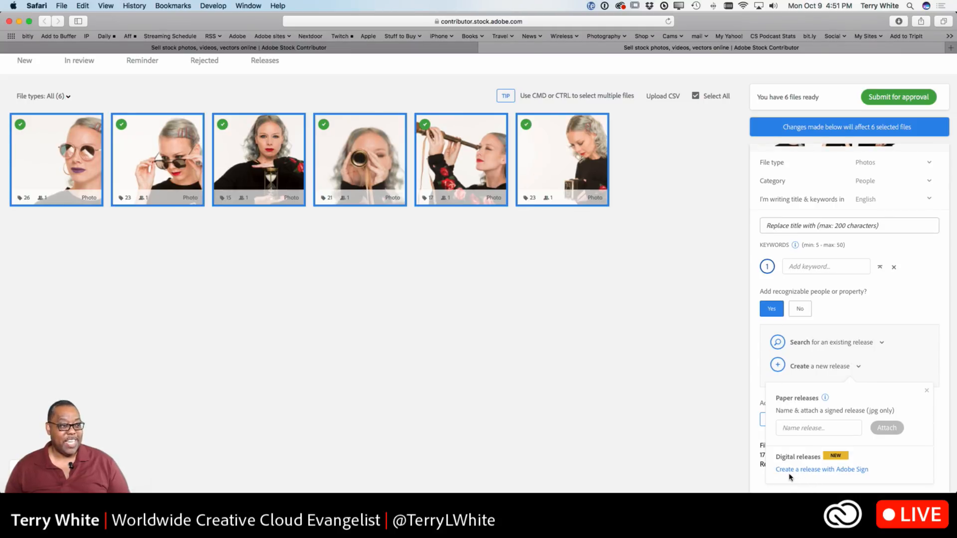
pyautogui.click(839, 472)
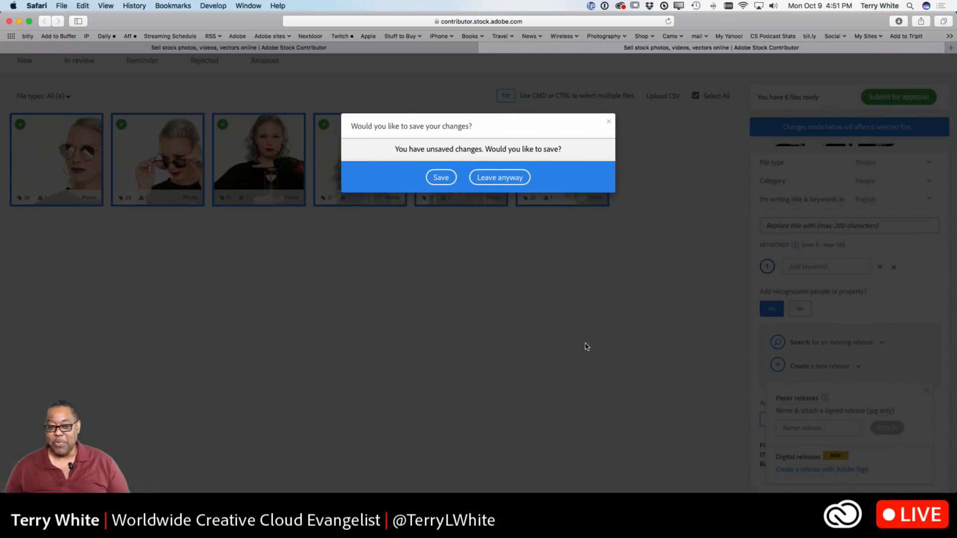
pyautogui.click(609, 123)
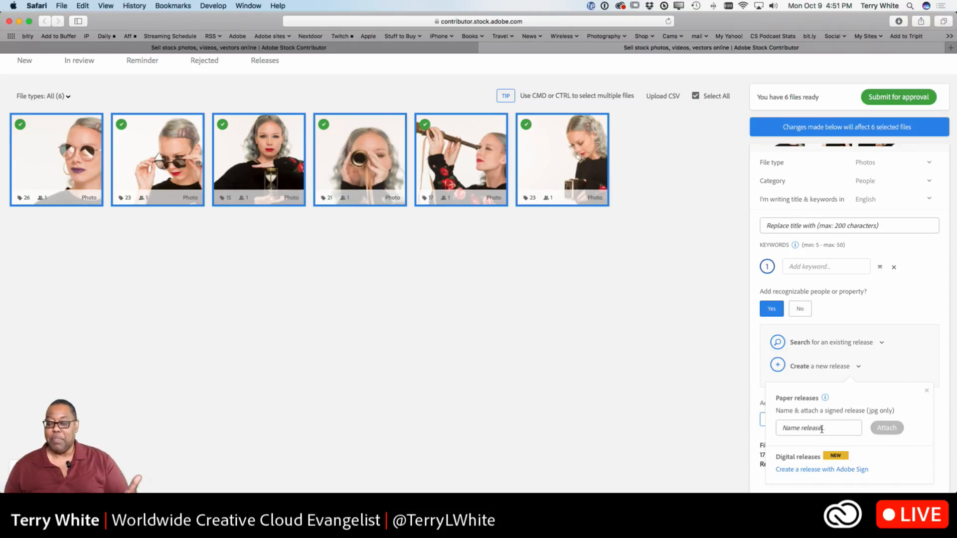
pyautogui.click(925, 390)
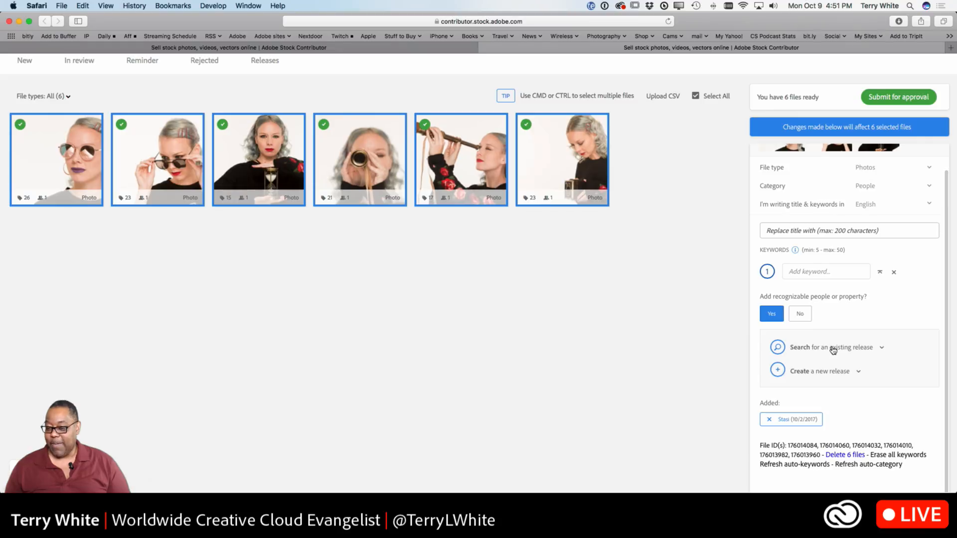
pyautogui.click(833, 349)
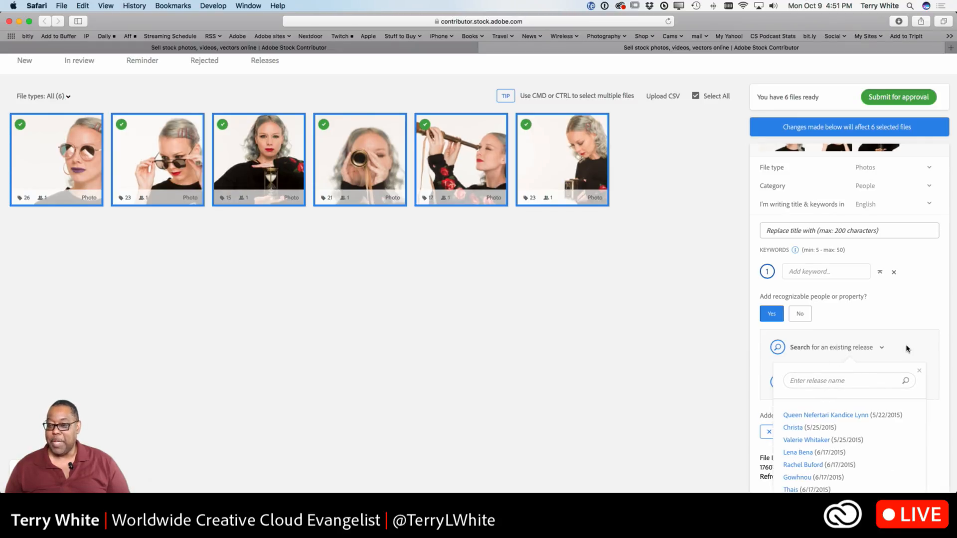
pyautogui.click(919, 371)
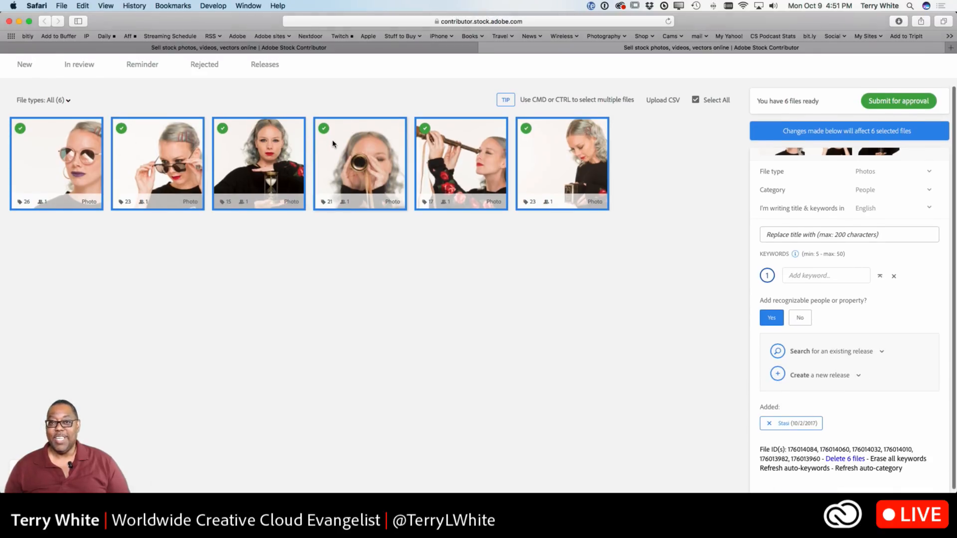
# Submit all six selected photos for approval.
pyautogui.scroll(1, 359, 144)
pyautogui.scroll(-1, 521, 142)
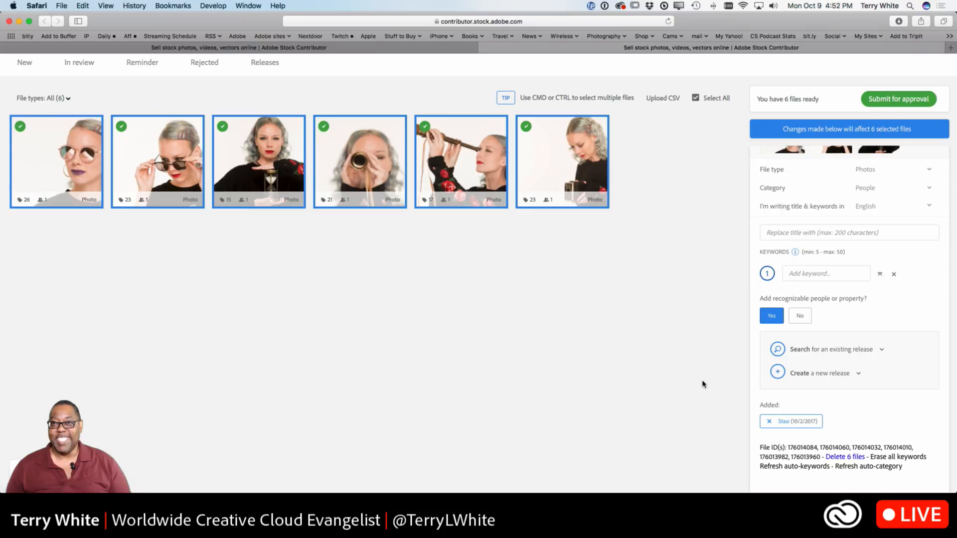
pyautogui.scroll(2, 864, 366)
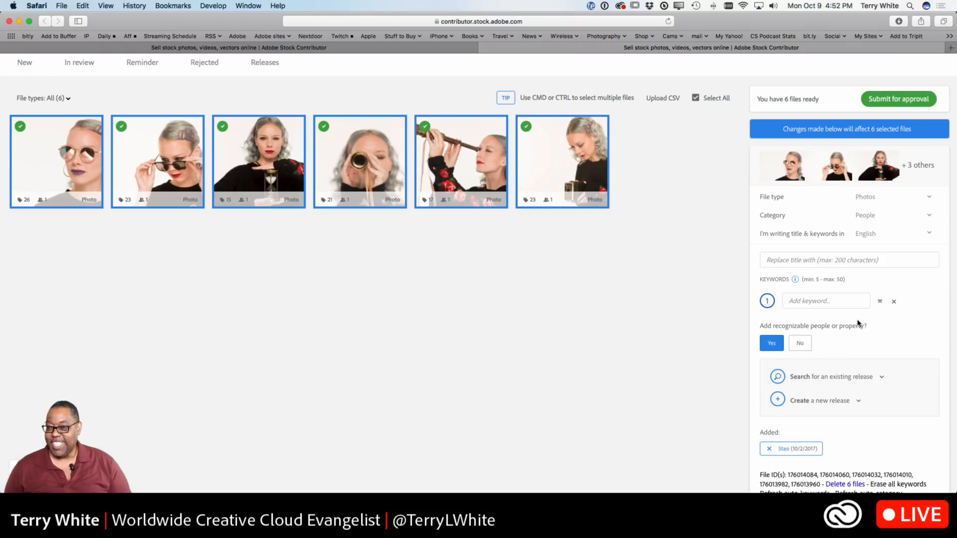
pyautogui.click(896, 100)
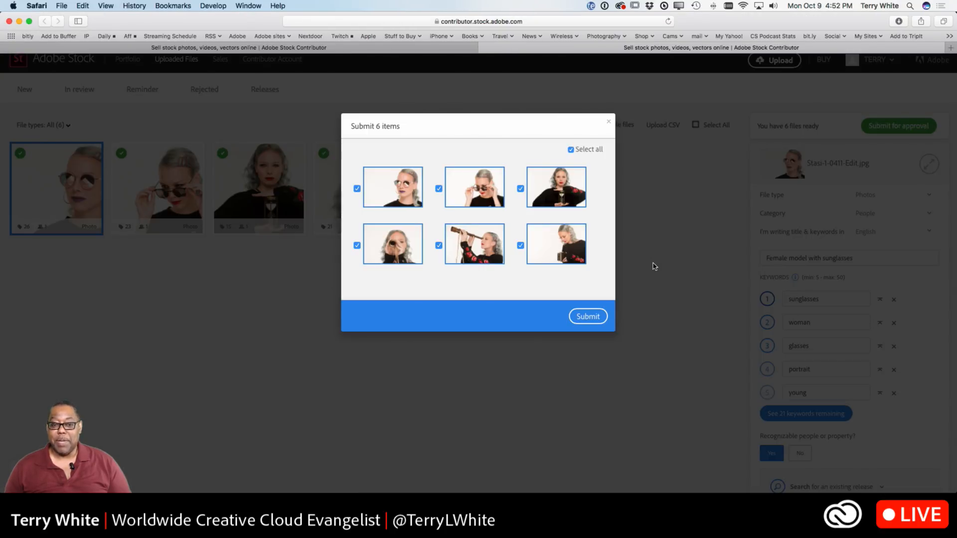
pyautogui.click(580, 318)
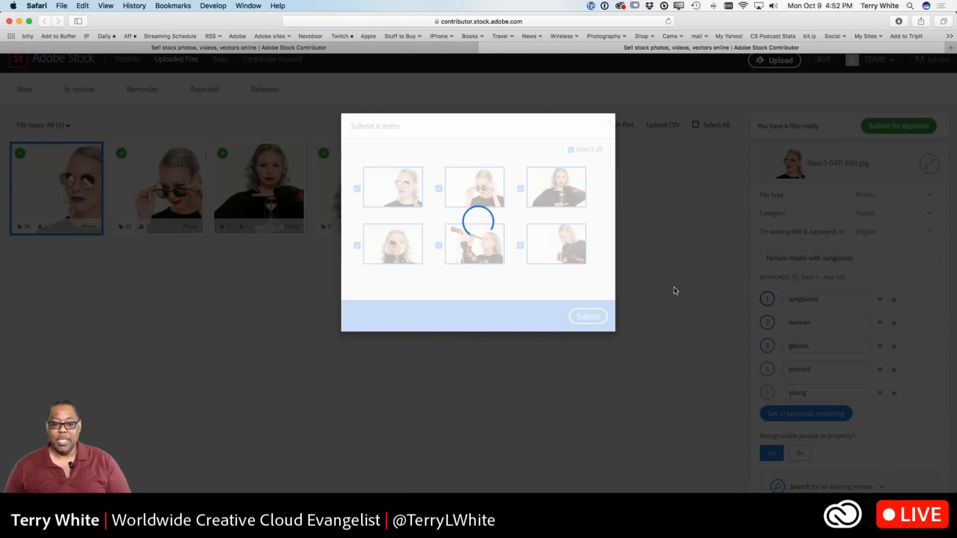